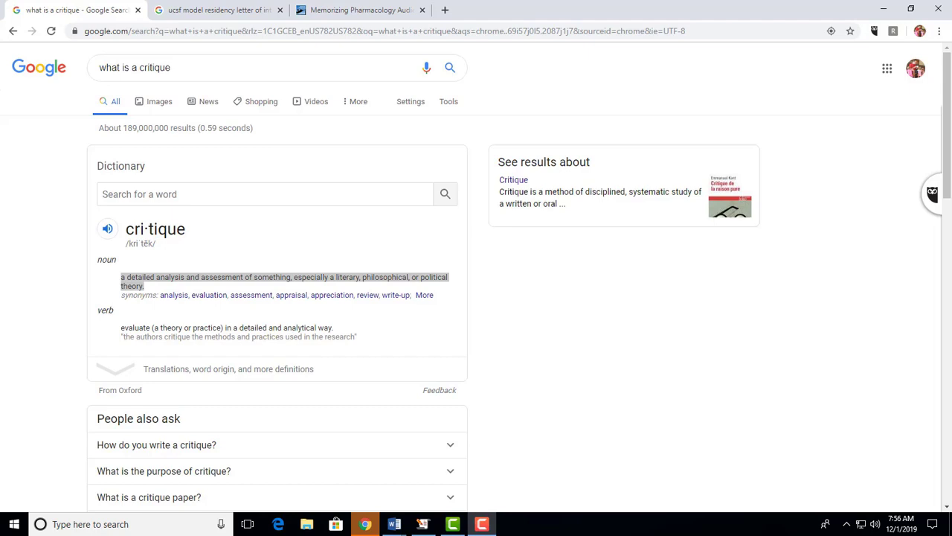
Step: Look over the UCSF model residency letter of intent search results and the letter-of-intent resources listed on residencyhelp.com
{"action": "left_click", "coordinate": [228, 12]}
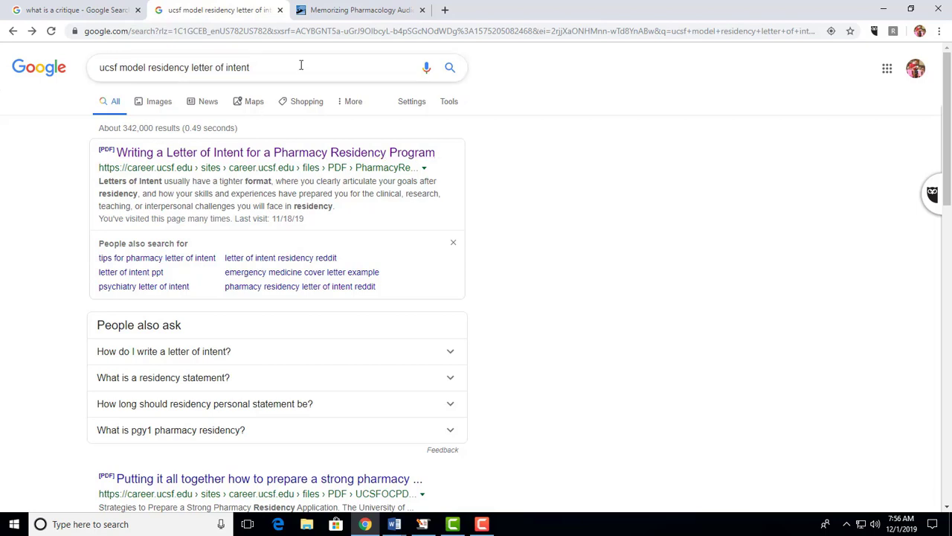
{"action": "left_click", "coordinate": [340, 18]}
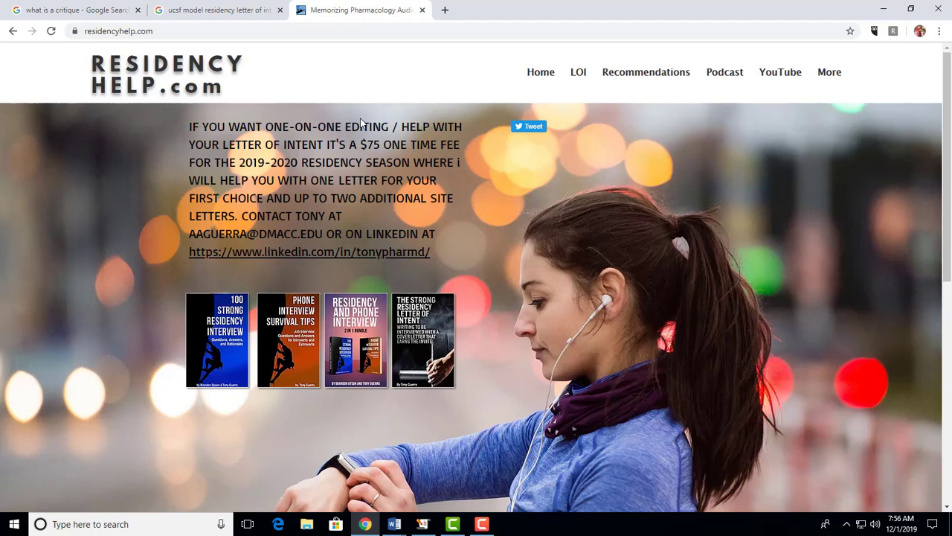
{"action": "mouse_move", "coordinate": [586, 74]}
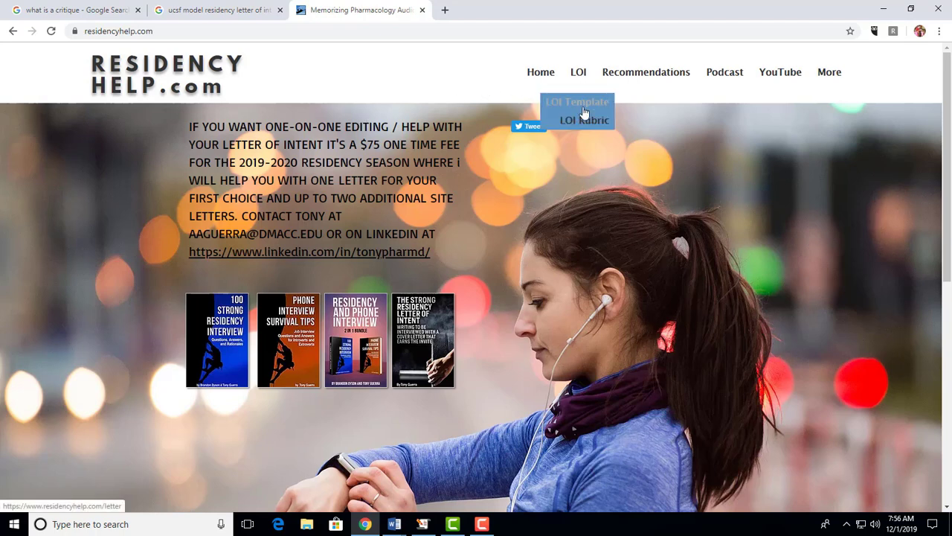
{"action": "mouse_move", "coordinate": [620, 82]}
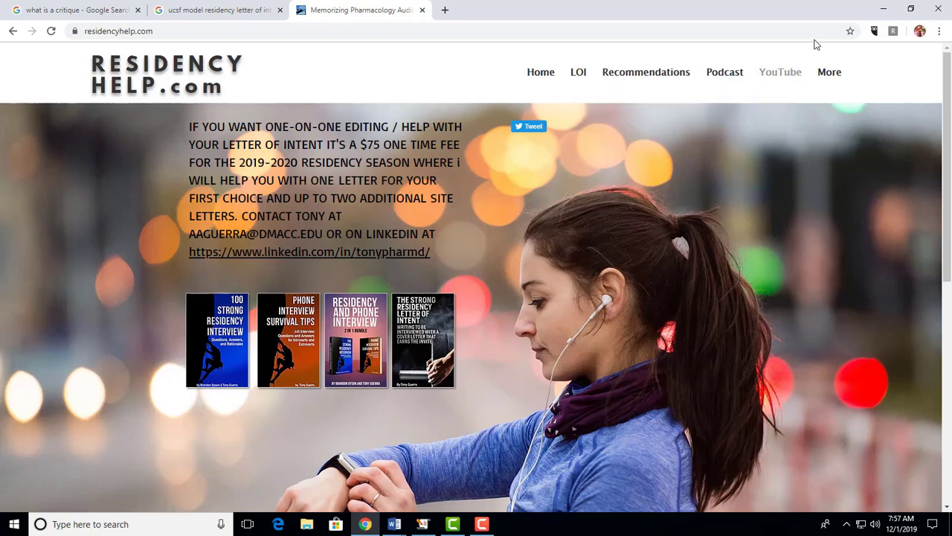
Step: Switch to Word and read through the full model letter of intent
{"action": "left_click", "coordinate": [882, 10]}
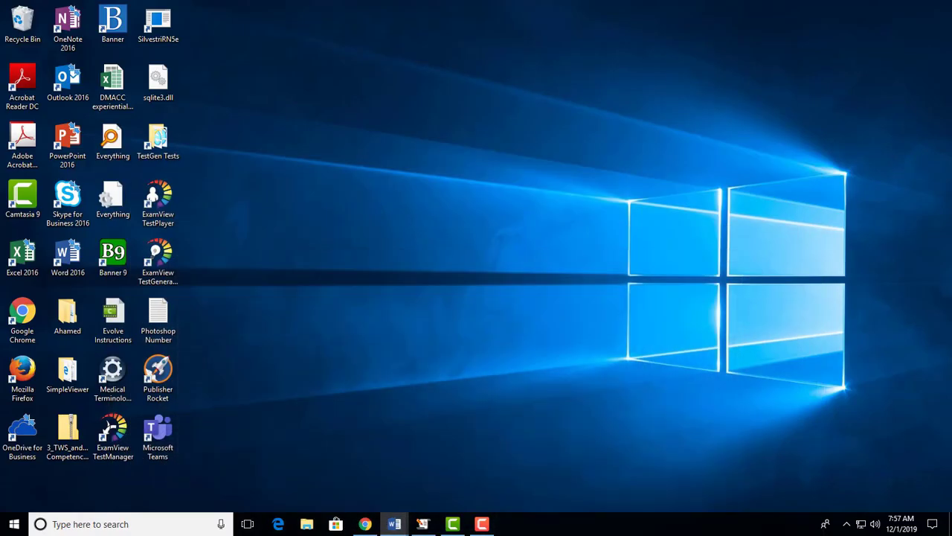
{"action": "left_click", "coordinate": [394, 523]}
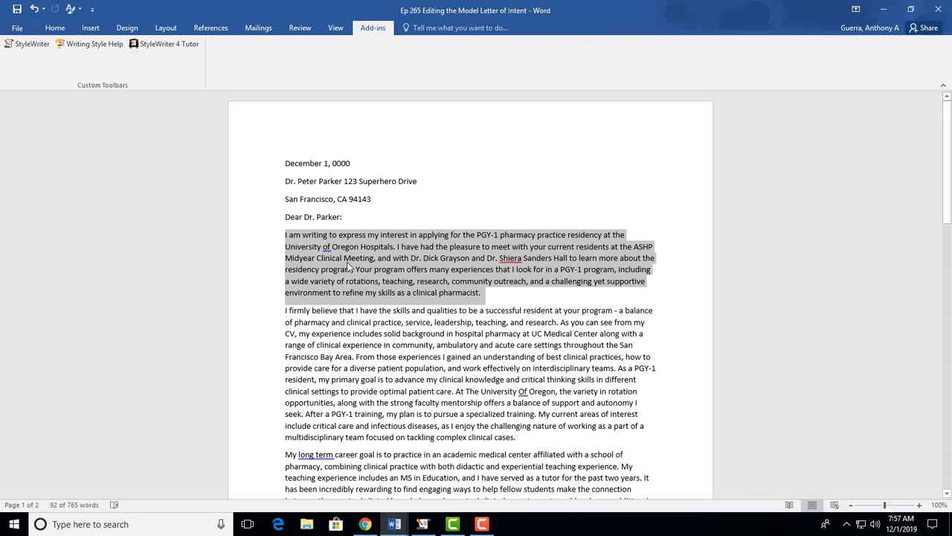
{"action": "left_click", "coordinate": [344, 258]}
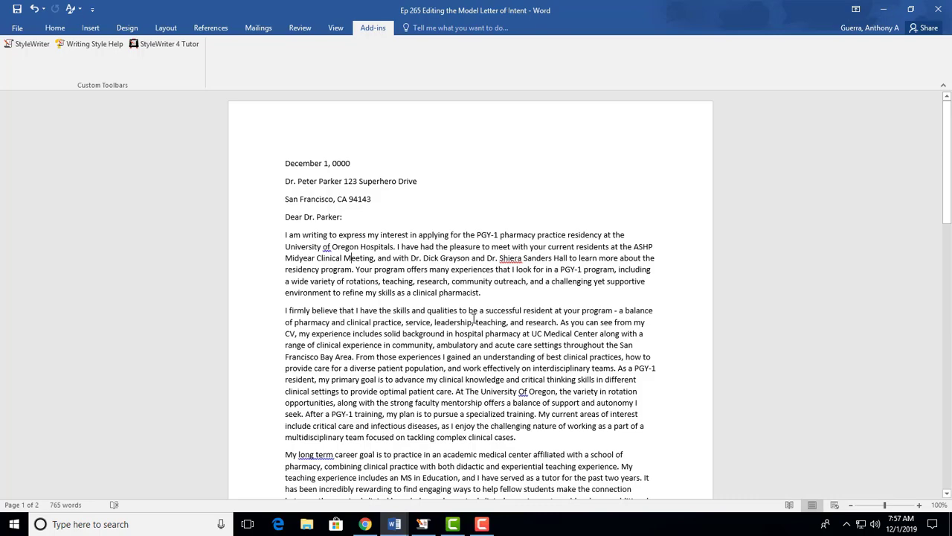
{"action": "scroll", "coordinate": [473, 317], "scroll_direction": "down", "scroll_amount": 10}
{"action": "scroll", "coordinate": [474, 317], "scroll_direction": "up", "scroll_amount": 5}
{"action": "scroll", "coordinate": [474, 317], "scroll_direction": "up", "scroll_amount": 6}
Step: In the Paragraph 1 critique document, split the text so each of its three sentences is a separate paragraph without a leading space
{"action": "left_click_drag", "start_coordinate": [951, 82], "coordinate": [603, 49]}
{"action": "left_click", "coordinate": [838, 41]}
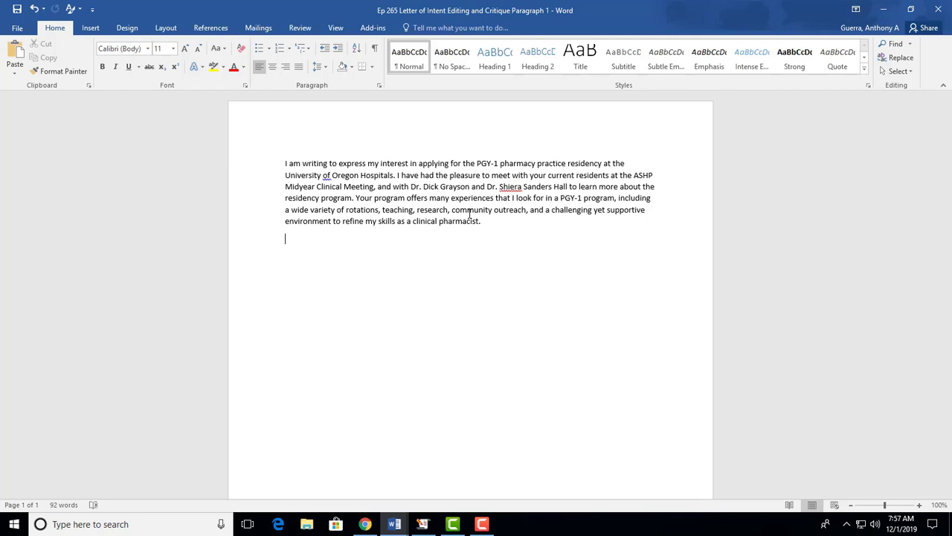
{"action": "left_click", "coordinate": [398, 174]}
{"action": "key", "text": "Return"}
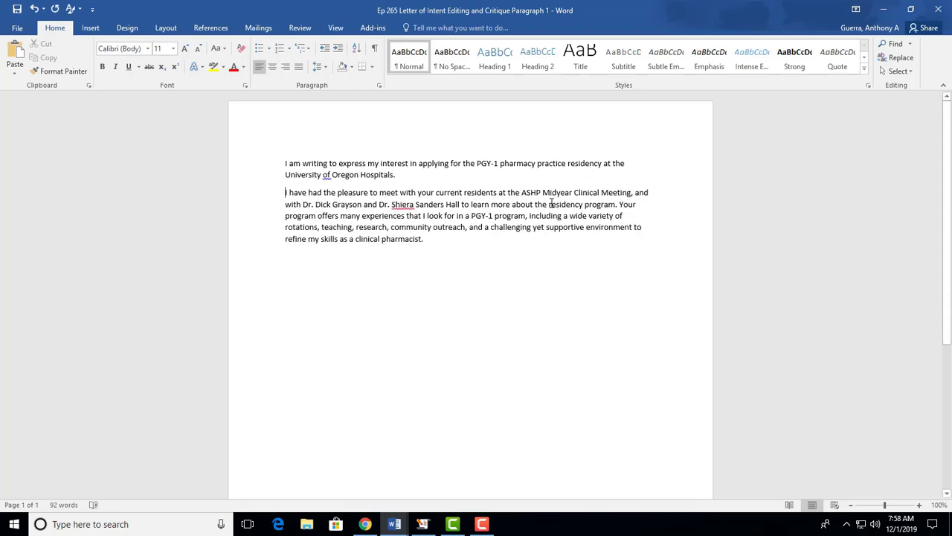
{"action": "left_click", "coordinate": [618, 205]}
{"action": "key", "text": "Return"}
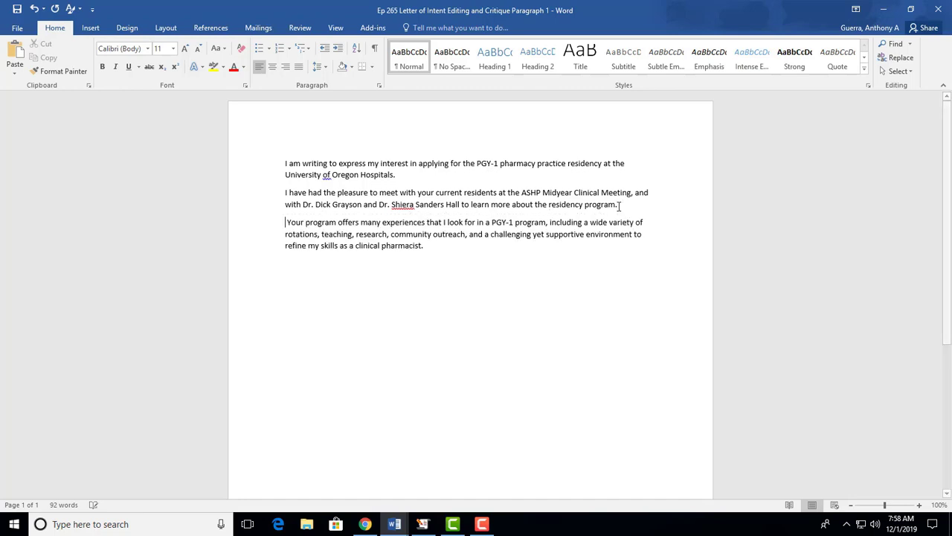
{"action": "key", "text": "Delete"}
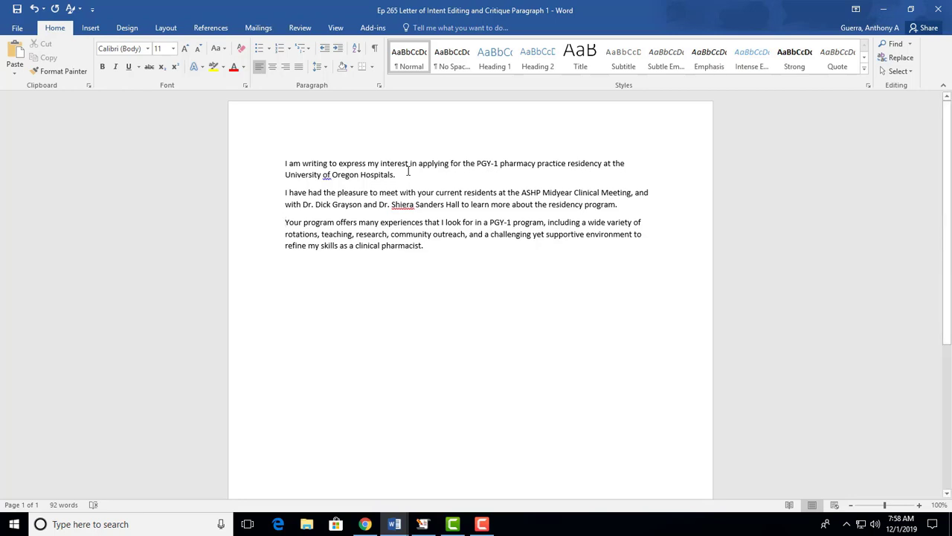
Step: Reword the first sentence's opening to "I am interested in the", leading directly into "PGY-1 pharmacy practice residency"
{"action": "double_click", "coordinate": [309, 164]}
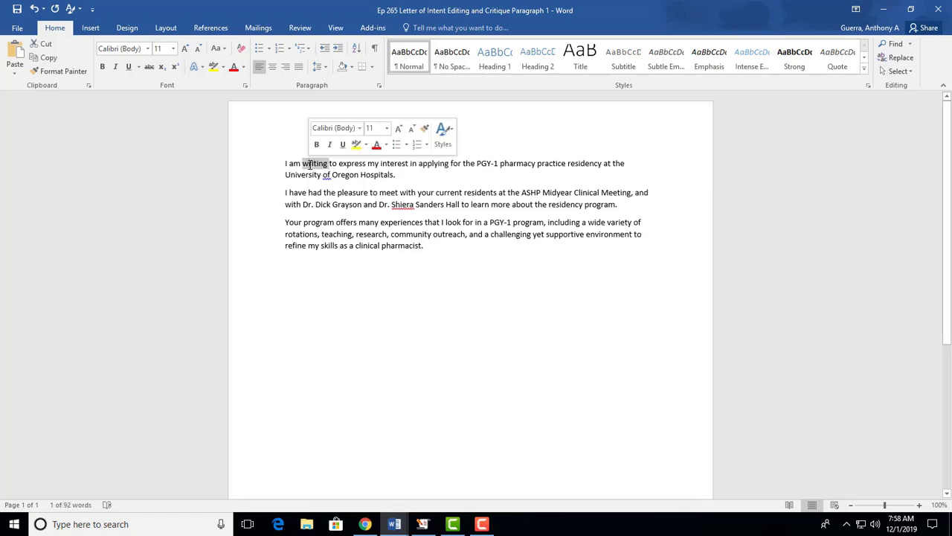
{"action": "type", "text": "interested"}
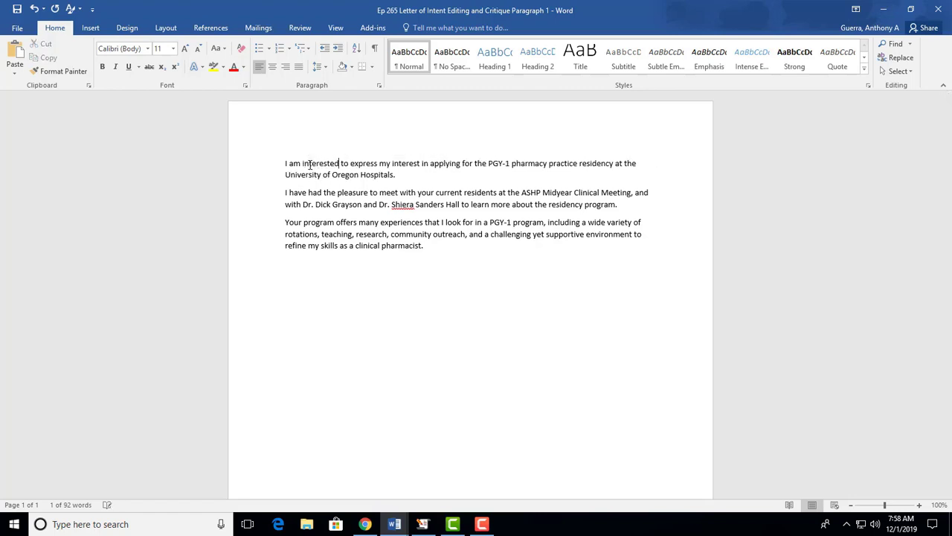
{"action": "key", "text": "ctrl+shift+Right"}
{"action": "key", "text": "ctrl+shift+Right"}
{"action": "key", "text": "ctrl+shift+Right"}
{"action": "key", "text": "ctrl+shift+Right"}
{"action": "key", "text": "ctrl+shift+Right"}
{"action": "key", "text": "ctrl+shift+Right"}
{"action": "key", "text": "ctrl+shift+Right"}
{"action": "key", "text": "ctrl+shift+Right"}
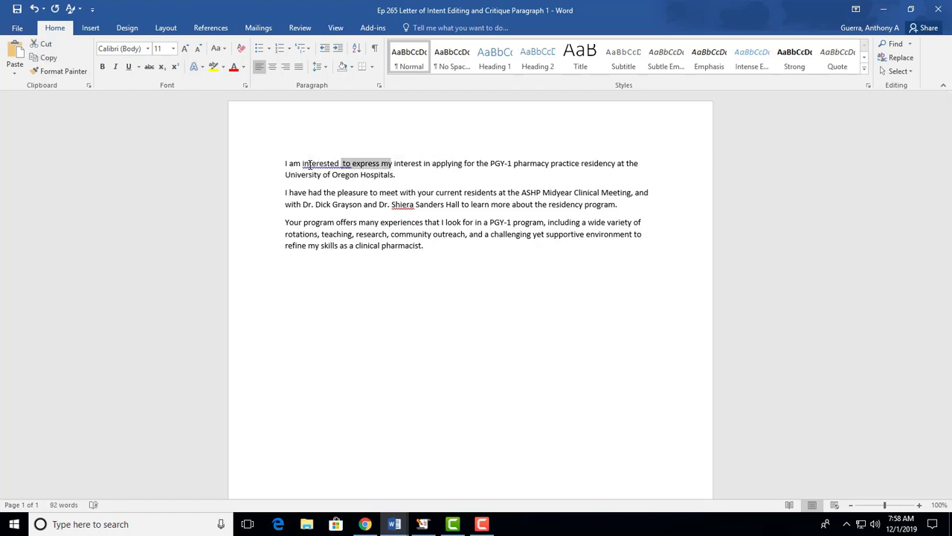
{"action": "type", "text": "in the"}
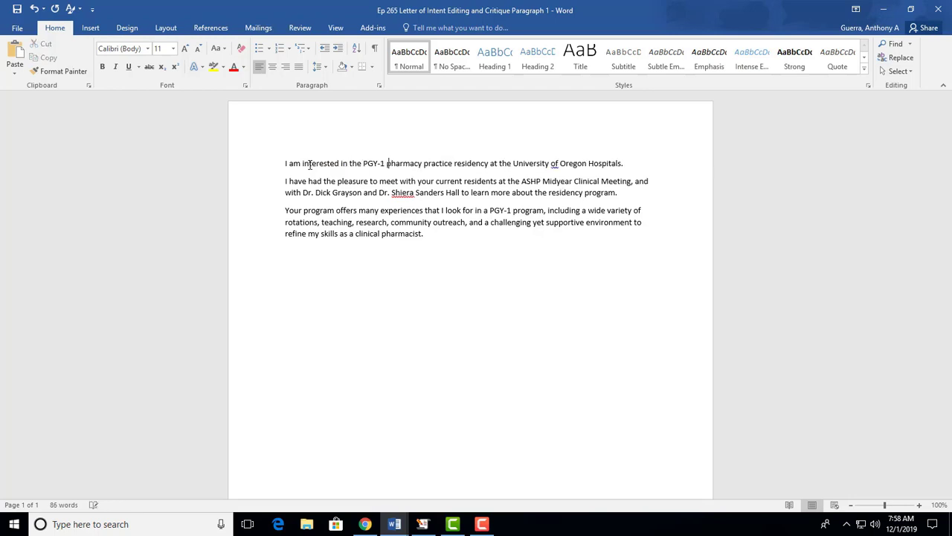
{"action": "key", "text": "Right"}
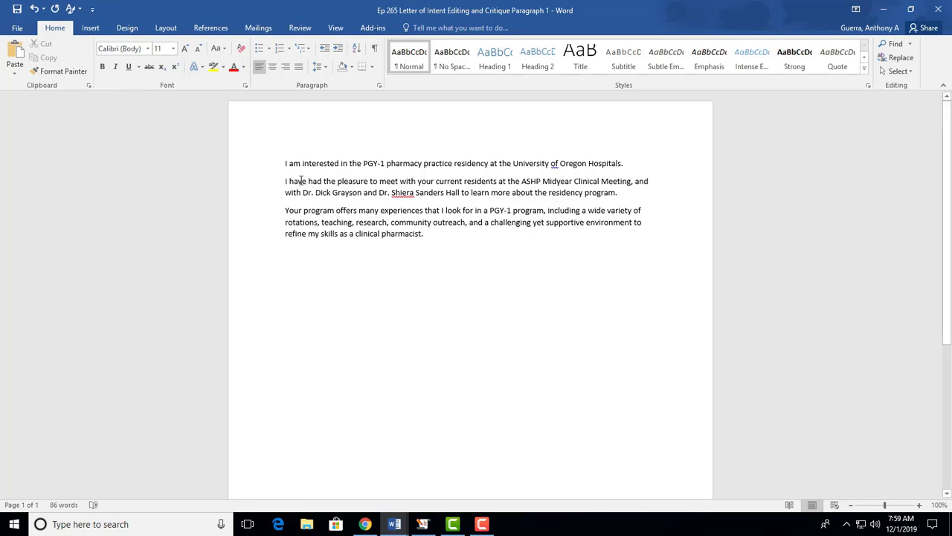
Step: In the second sentence, replace "have had the pleasure to meet with" with "met" and move the two doctors' names after "current residents"
{"action": "left_click_drag", "start_coordinate": [300, 182], "coordinate": [415, 181]}
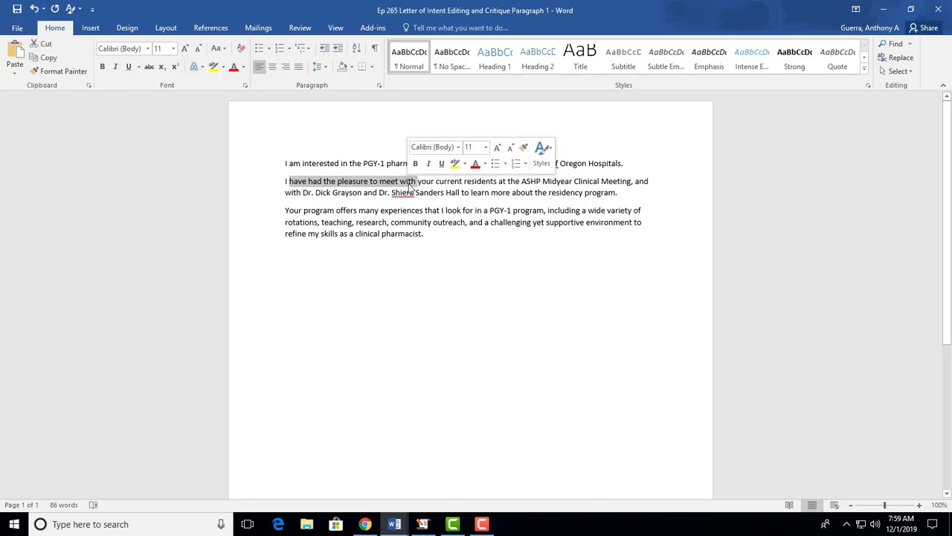
{"action": "type", "text": "met"}
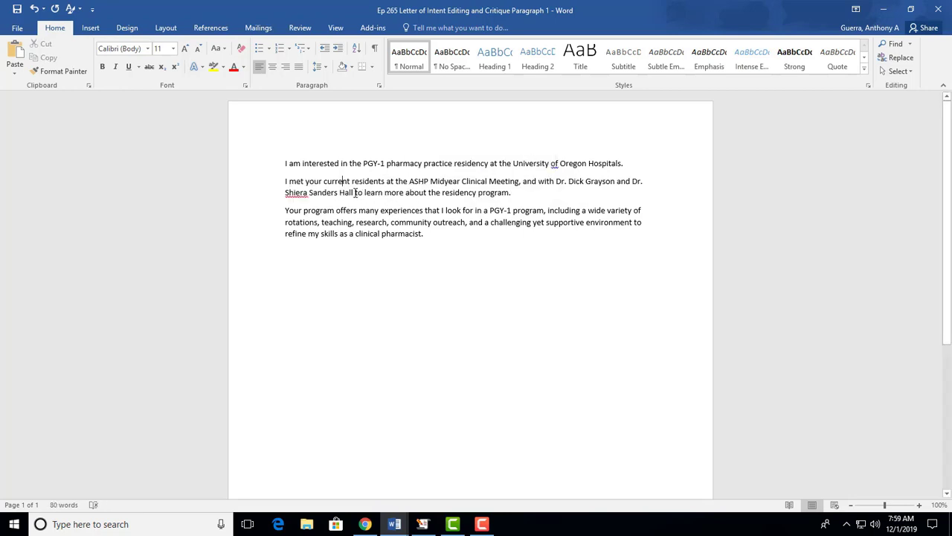
{"action": "left_click_drag", "start_coordinate": [354, 193], "coordinate": [556, 183]}
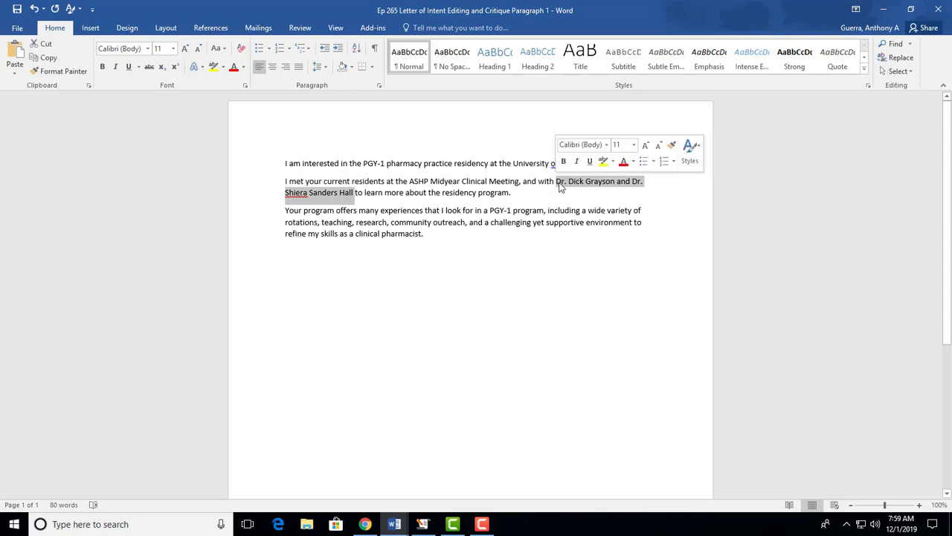
{"action": "right_click", "coordinate": [556, 183]}
{"action": "left_click", "coordinate": [584, 189]}
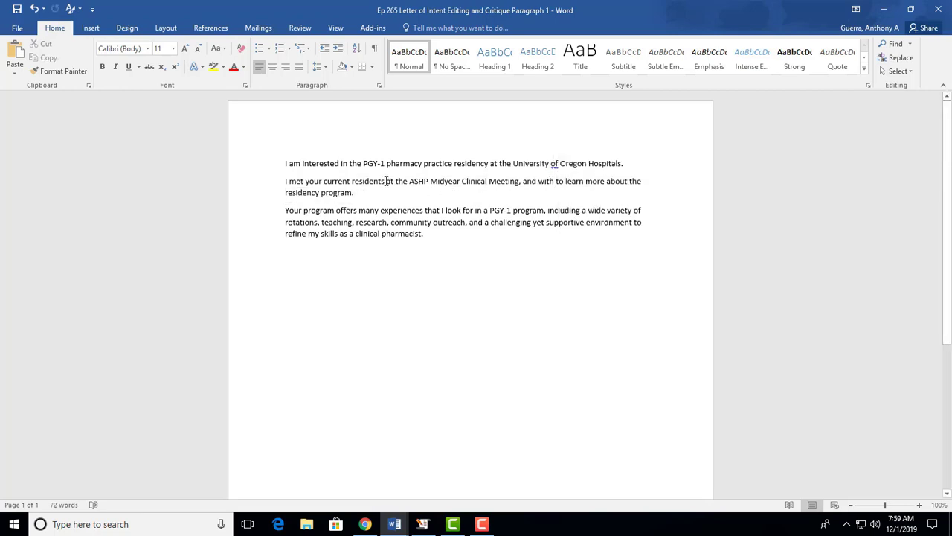
{"action": "right_click", "coordinate": [384, 182]}
{"action": "left_click", "coordinate": [402, 236]}
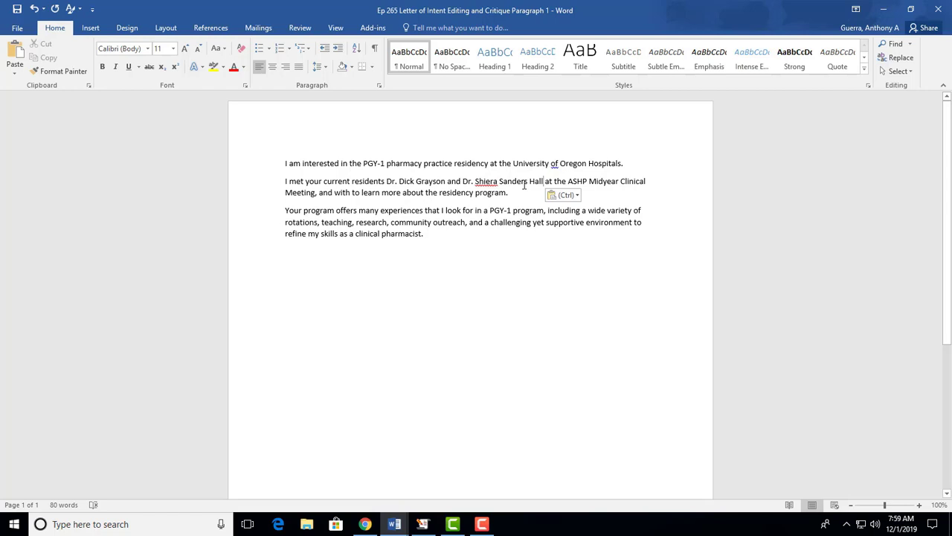
Step: End the second sentence with a period after "Meeting", delete its remaining words, and keep "Your program offers" starting a separate paragraph
{"action": "left_click", "coordinate": [317, 193]}
{"action": "type", "text": "."}
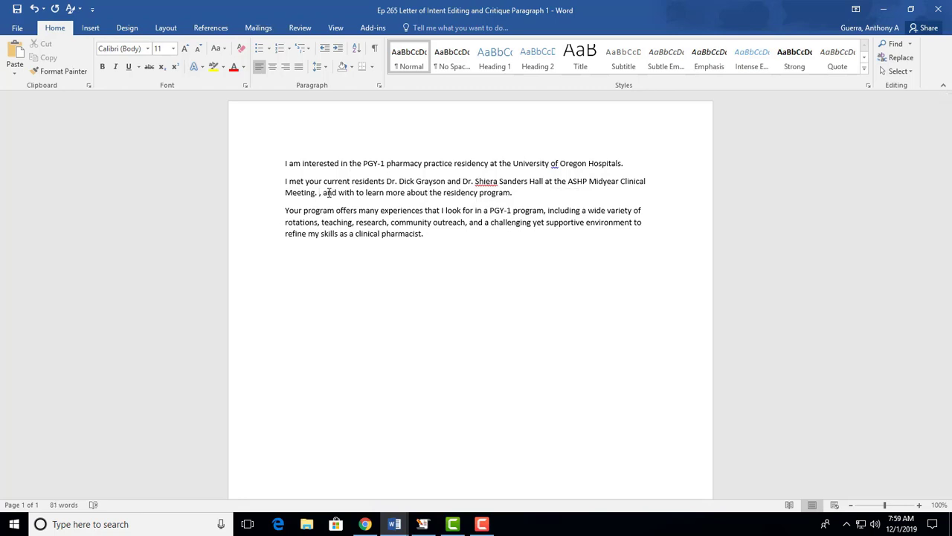
{"action": "key", "text": "shift+Right"}
{"action": "key", "text": "shift+Right"}
{"action": "key", "text": "shift+Right"}
{"action": "key", "text": "shift+Right"}
{"action": "key", "text": "shift+Right"}
{"action": "key", "text": "shift+Right"}
{"action": "key", "text": "shift+Right"}
{"action": "key", "text": "shift+Right"}
{"action": "key", "text": "shift+Right"}
{"action": "key", "text": "shift+Right"}
{"action": "key", "text": "shift+Right"}
{"action": "key", "text": "shift+Right"}
{"action": "key", "text": "shift+Right"}
{"action": "key", "text": "shift+Right"}
{"action": "key", "text": "shift+Right"}
{"action": "key", "text": "shift+Right"}
{"action": "key", "text": "shift+Right"}
{"action": "key", "text": "shift+Right"}
{"action": "key", "text": "shift+Right"}
{"action": "key", "text": "shift+Right"}
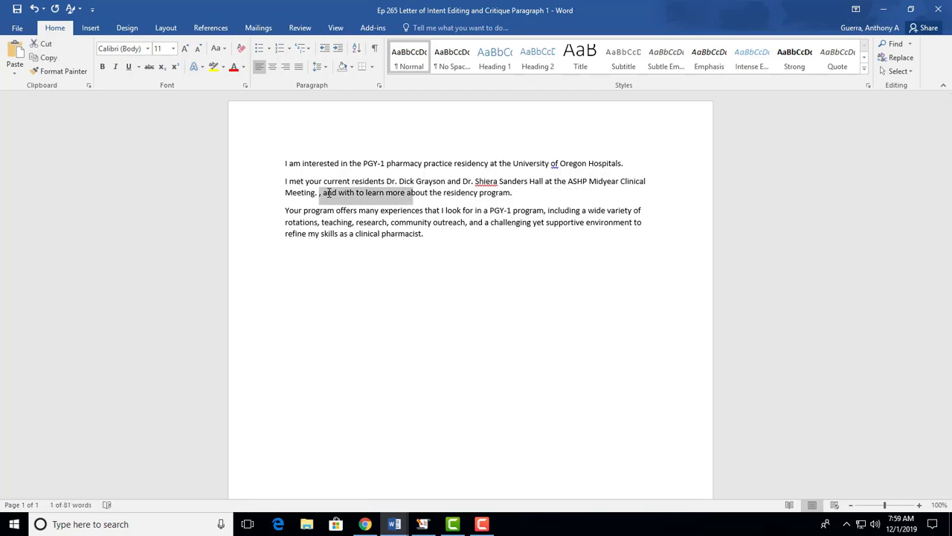
{"action": "key", "text": "shift+Right"}
{"action": "key", "text": "shift+Right"}
{"action": "key", "text": "shift+Right"}
{"action": "key", "text": "shift+Right"}
{"action": "key", "text": "shift+Right"}
{"action": "key", "text": "shift+Right"}
{"action": "key", "text": "shift+Right"}
{"action": "key", "text": "shift+Right"}
{"action": "key", "text": "shift+Right"}
{"action": "key", "text": "shift+Right"}
{"action": "key", "text": "shift+Right"}
{"action": "key", "text": "shift+Right"}
{"action": "key", "text": "shift+Right"}
{"action": "key", "text": "shift+Right"}
{"action": "key", "text": "Delete"}
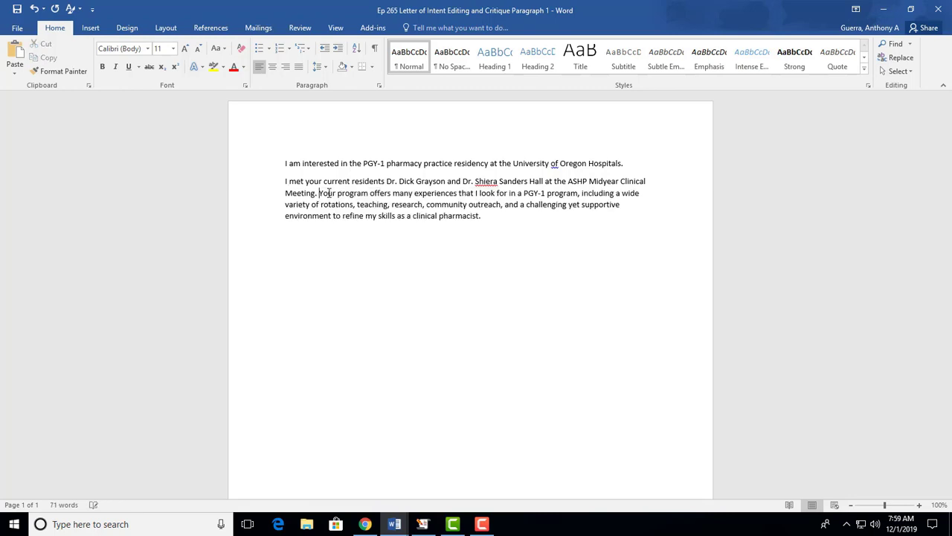
{"action": "key", "text": "Return"}
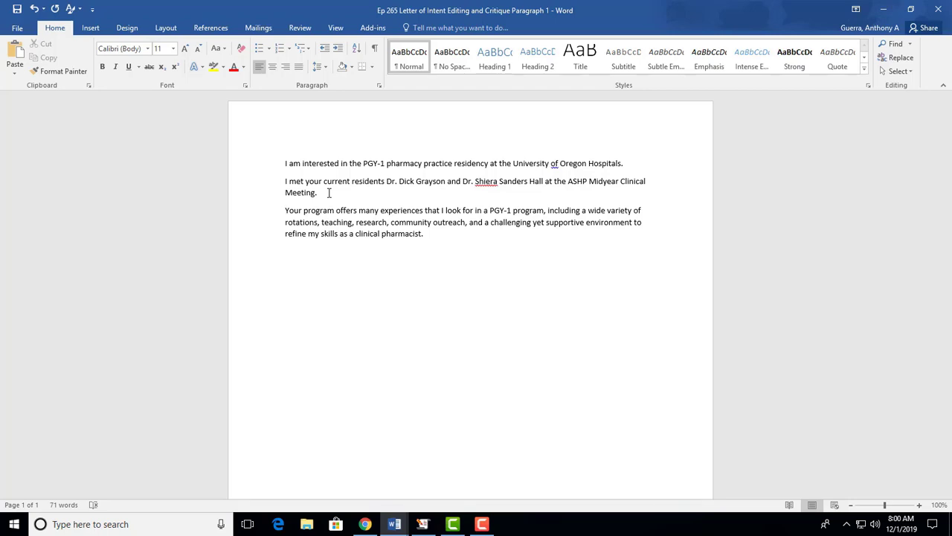
Step: Trim the third sentence to "Your program offers teaching, research, community outreach and a challenging yet supportive environment."
{"action": "triple_click", "coordinate": [340, 222]}
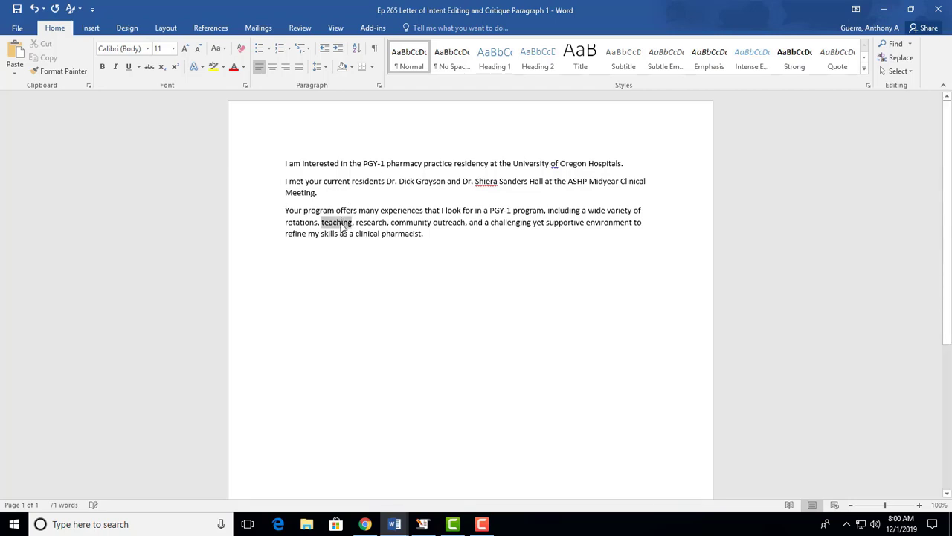
{"action": "left_click", "coordinate": [341, 225]}
{"action": "left_click_drag", "start_coordinate": [359, 212], "coordinate": [331, 217]}
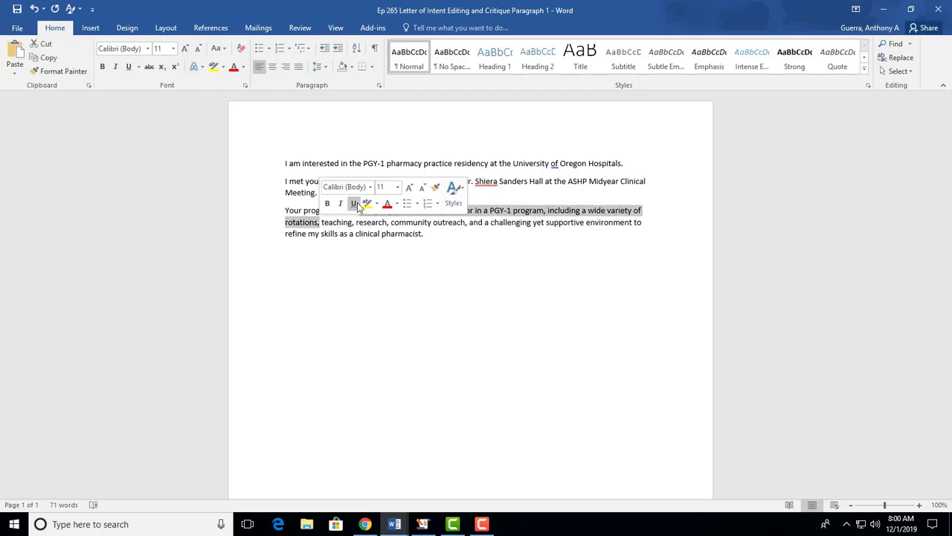
{"action": "key", "text": "BackSpace"}
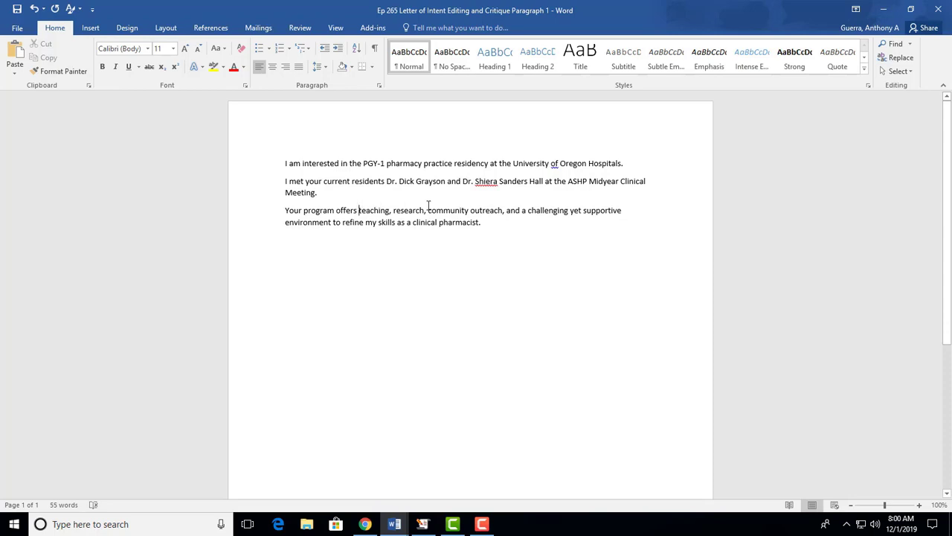
{"action": "left_click", "coordinate": [504, 211]}
{"action": "key", "text": "BackSpace"}
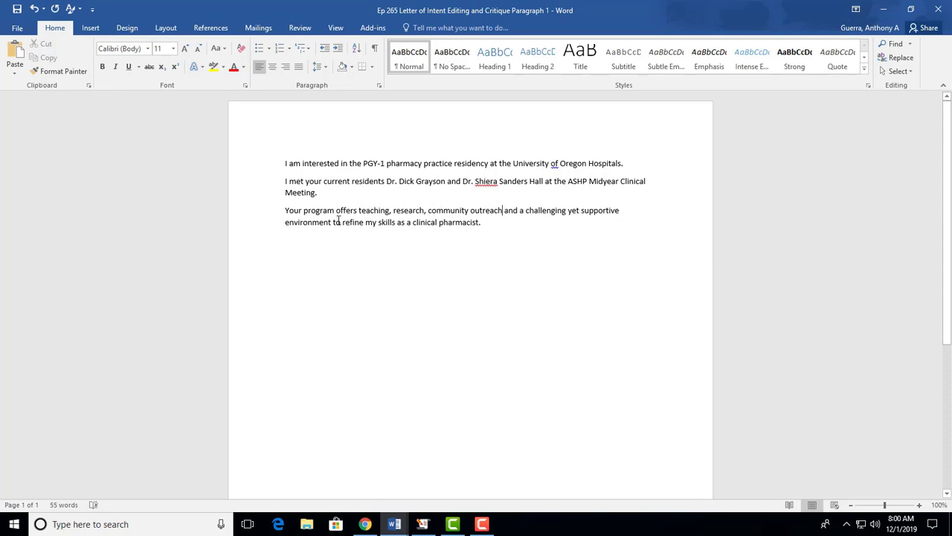
{"action": "left_click_drag", "start_coordinate": [338, 221], "coordinate": [481, 223]}
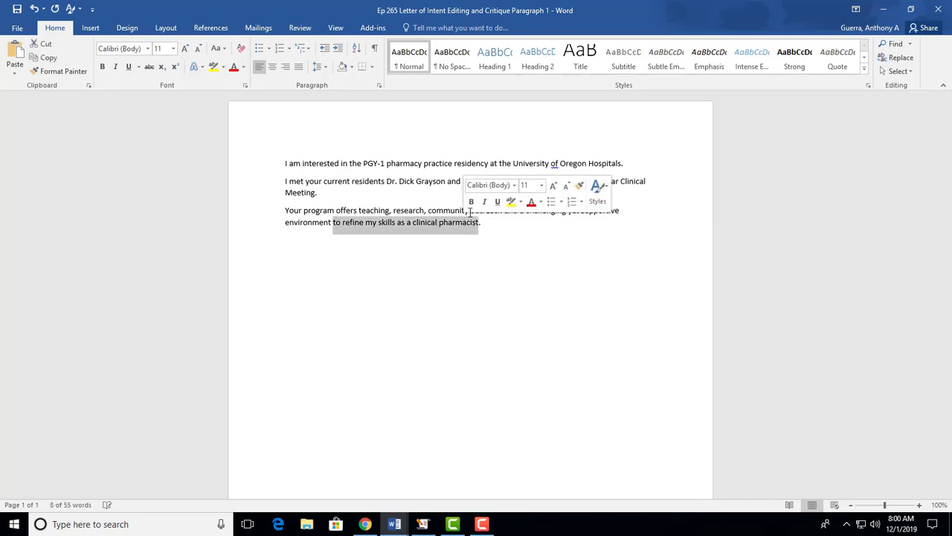
{"action": "key", "text": "BackSpace"}
{"action": "double_click", "coordinate": [442, 212]}
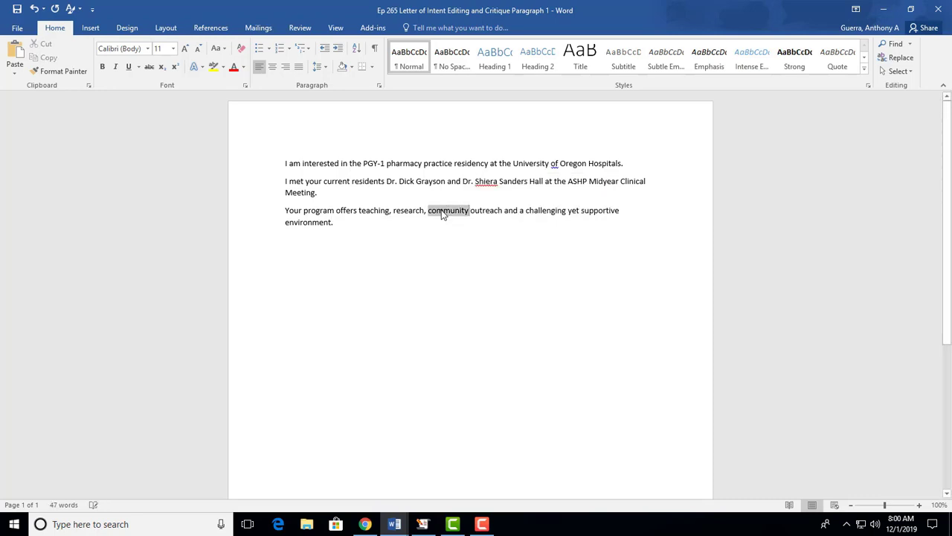
{"action": "left_click", "coordinate": [378, 226]}
{"action": "triple_click", "coordinate": [285, 212]}
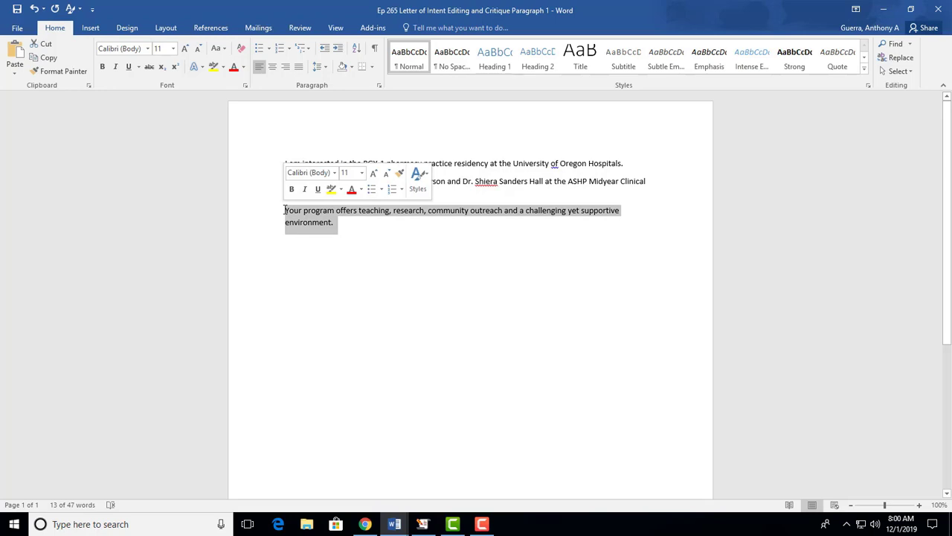
{"action": "left_click", "coordinate": [341, 221]}
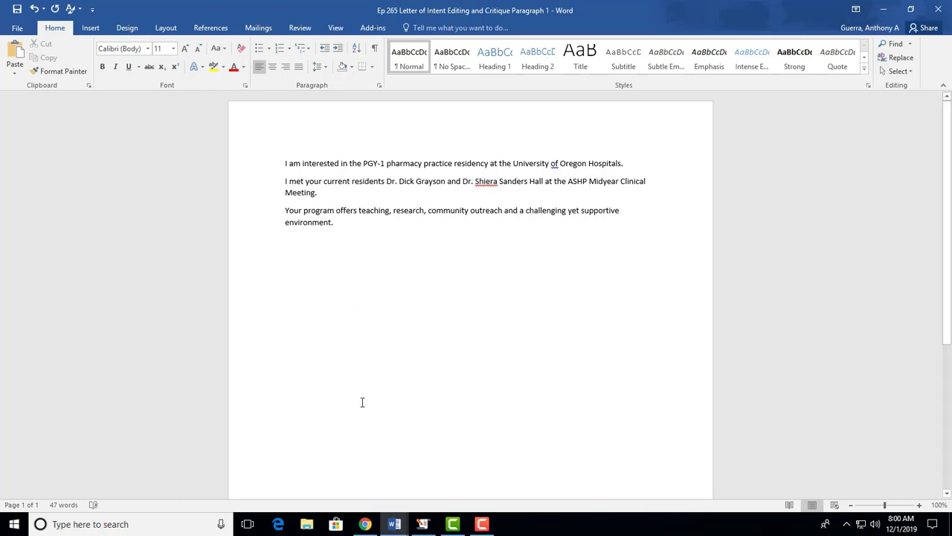
Step: Copy the second paragraph's first sentence, beginning "I firmly believe", from the model letter of intent without its final period
{"action": "left_click", "coordinate": [379, 510]}
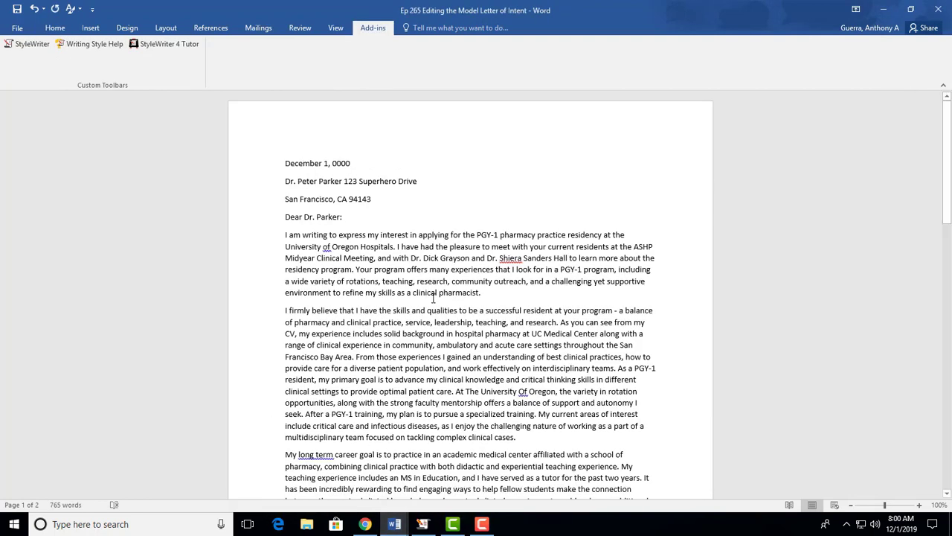
{"action": "left_click_drag", "start_coordinate": [558, 322], "coordinate": [285, 311]}
{"action": "key", "text": "ctrl+c"}
{"action": "right_click", "coordinate": [321, 320]}
{"action": "left_click", "coordinate": [336, 340]}
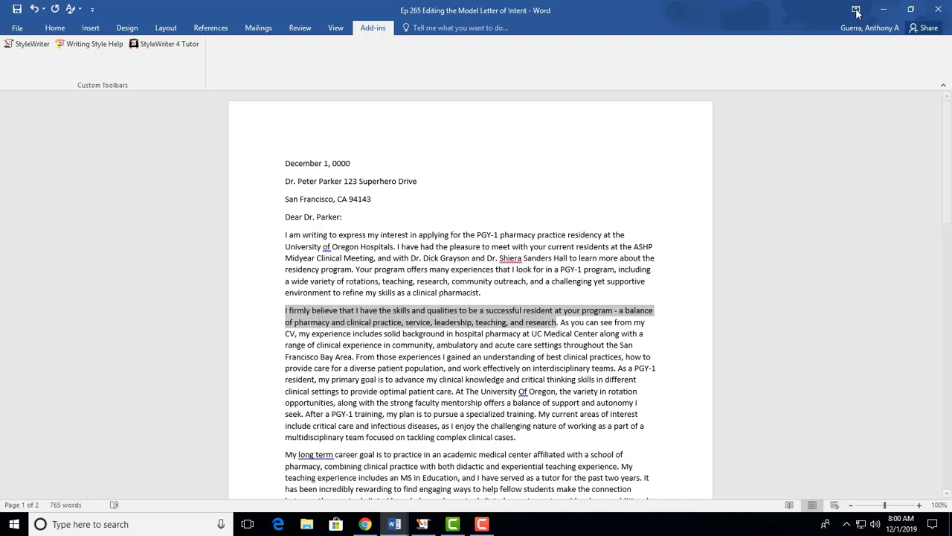
Step: Return to the paragraph critique document and paste the copied "I firmly believe" sentence as text only below the third sentence
{"action": "left_click", "coordinate": [883, 10]}
{"action": "right_click", "coordinate": [311, 239]}
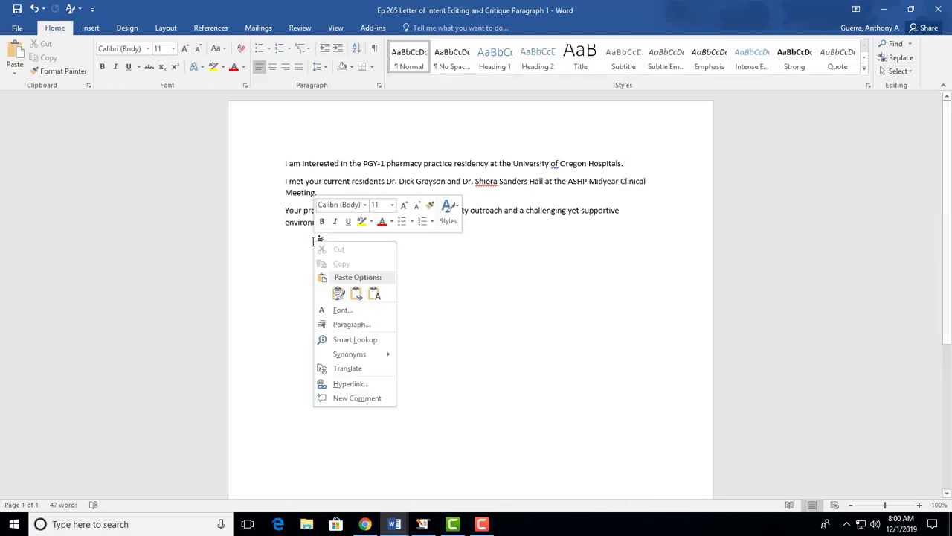
{"action": "left_click", "coordinate": [375, 292]}
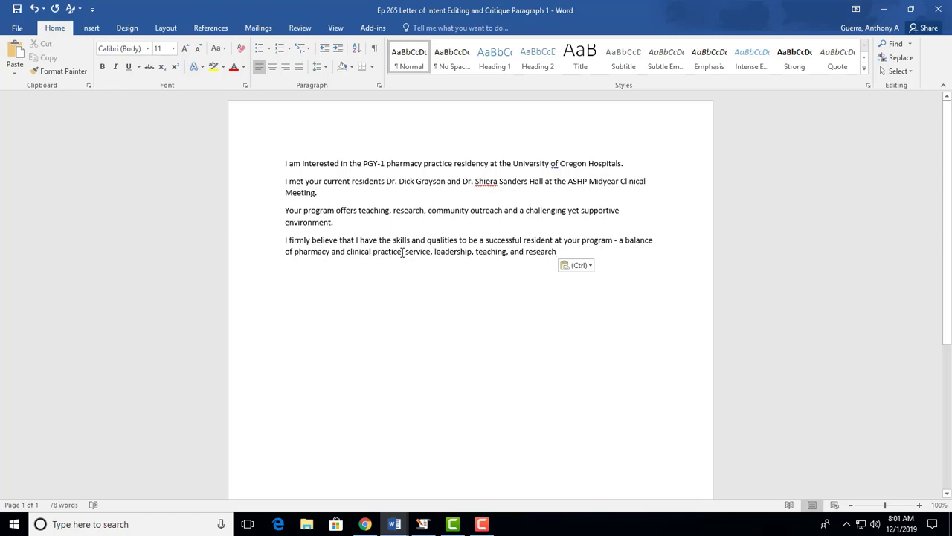
Step: In the fourth sentence, move "research" from the end of the list to before "service" and follow it with a comma
{"action": "double_click", "coordinate": [537, 251]}
{"action": "right_click", "coordinate": [537, 252]}
{"action": "left_click", "coordinate": [558, 253]}
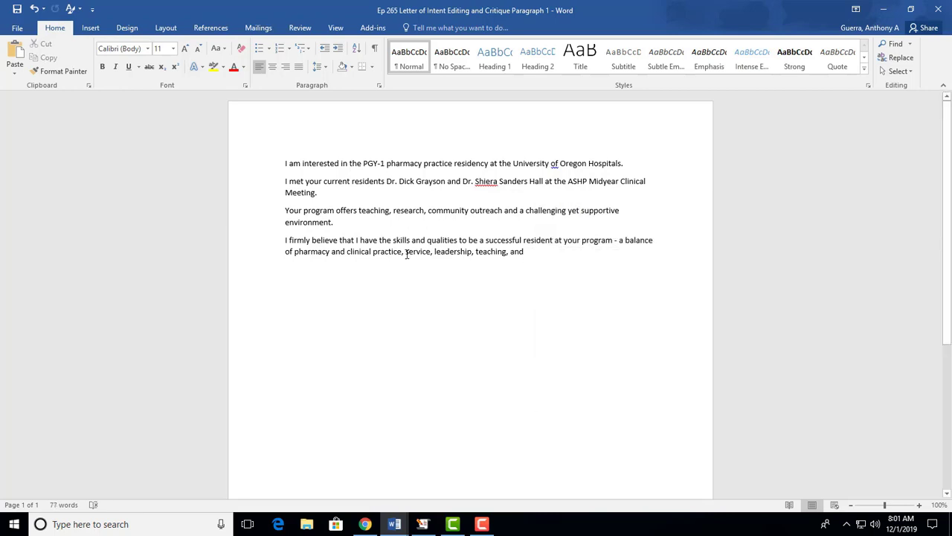
{"action": "left_click", "coordinate": [406, 252]}
{"action": "right_click", "coordinate": [406, 253]}
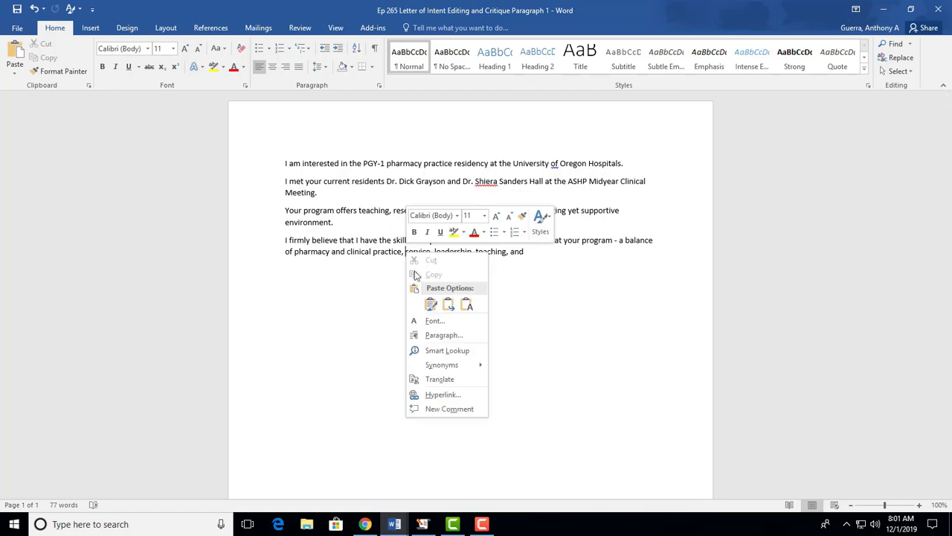
{"action": "left_click", "coordinate": [424, 300]}
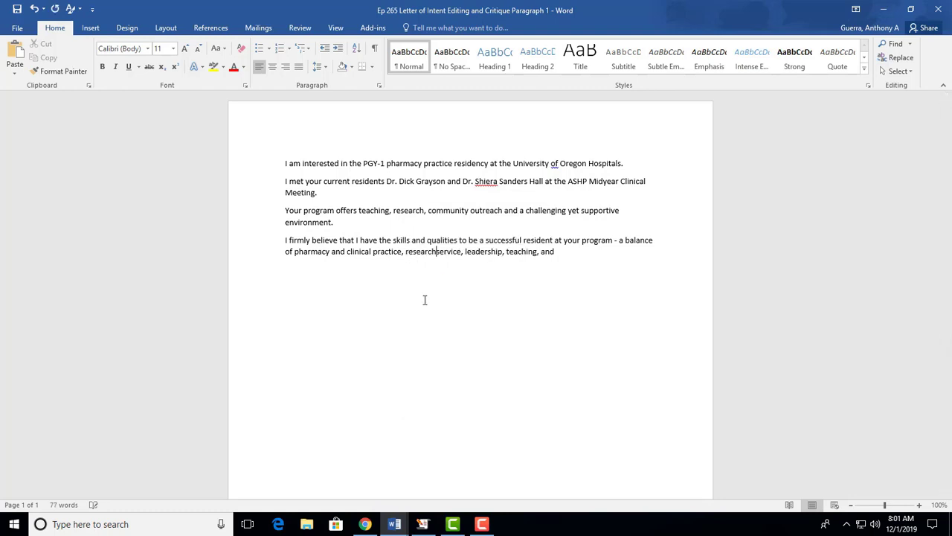
{"action": "type", "text": ","}
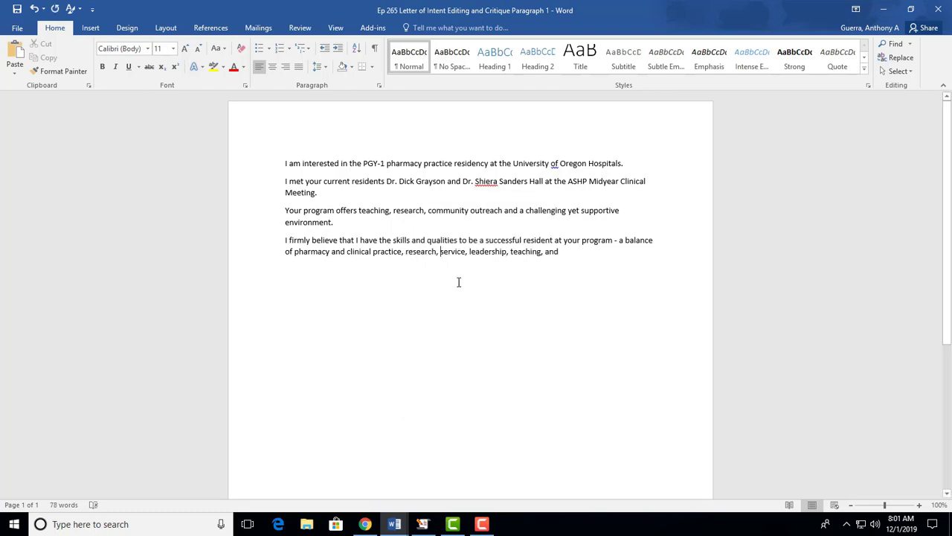
Step: Move "service" to the end of the fourth sentence's list after "and", remove its leftover comma, and close the sentence with a period
{"action": "double_click", "coordinate": [455, 253]}
{"action": "right_click", "coordinate": [455, 254]}
{"action": "left_click", "coordinate": [463, 261]}
{"action": "key", "text": "Delete"}
{"action": "key", "text": "Delete"}
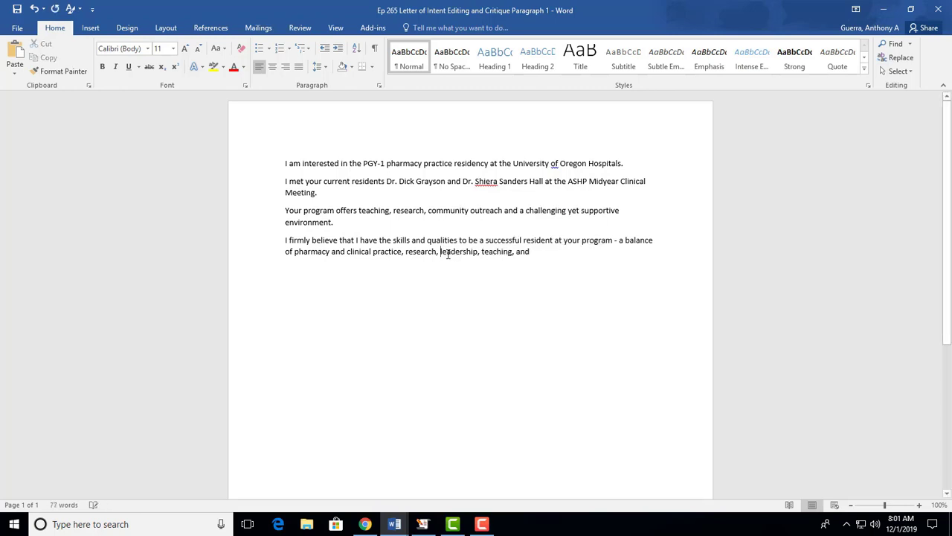
{"action": "right_click", "coordinate": [538, 251]}
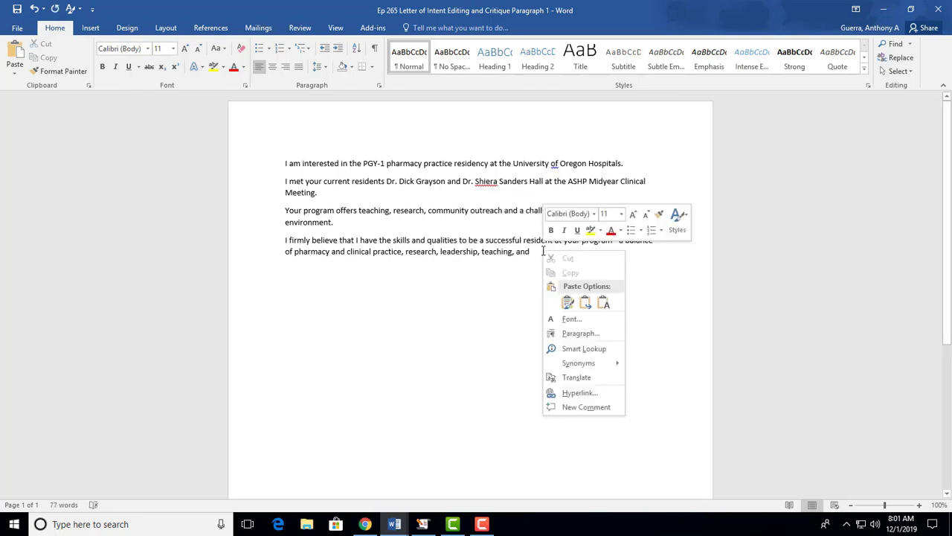
{"action": "left_click", "coordinate": [563, 301]}
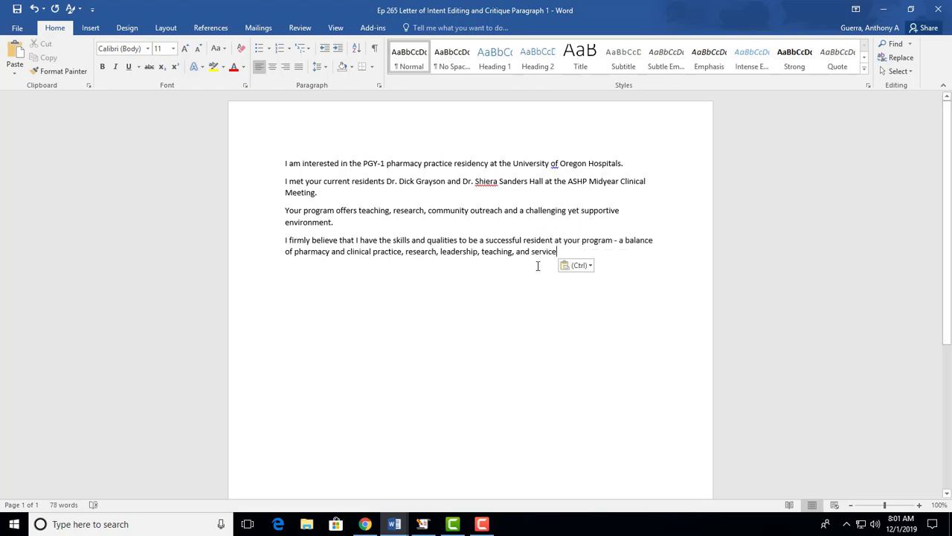
{"action": "type", "text": "."}
Step: Trim the fourth sentence by deleting "and qualities", "that" and most of the wording between "resident" and "clinical practice", leaving only "a"
{"action": "left_click_drag", "start_coordinate": [413, 241], "coordinate": [466, 243]}
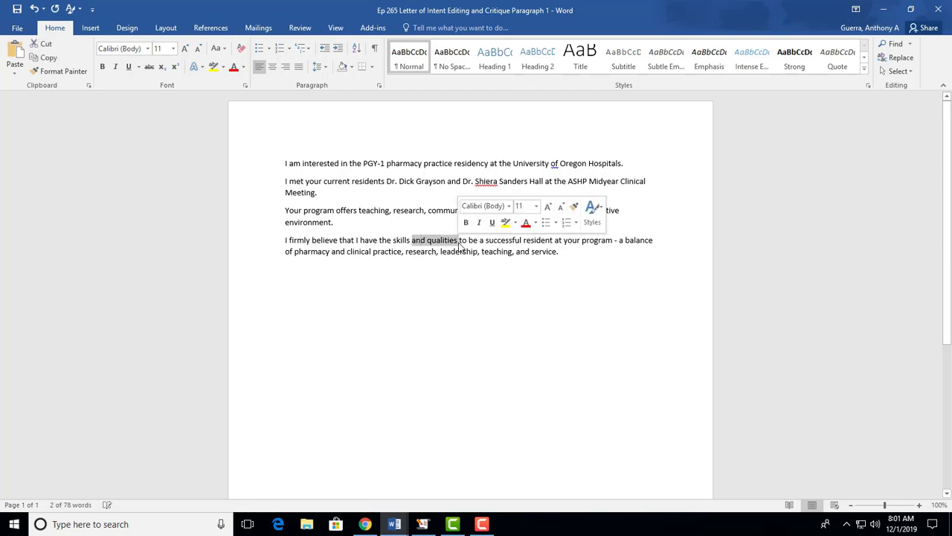
{"action": "key", "text": "Delete"}
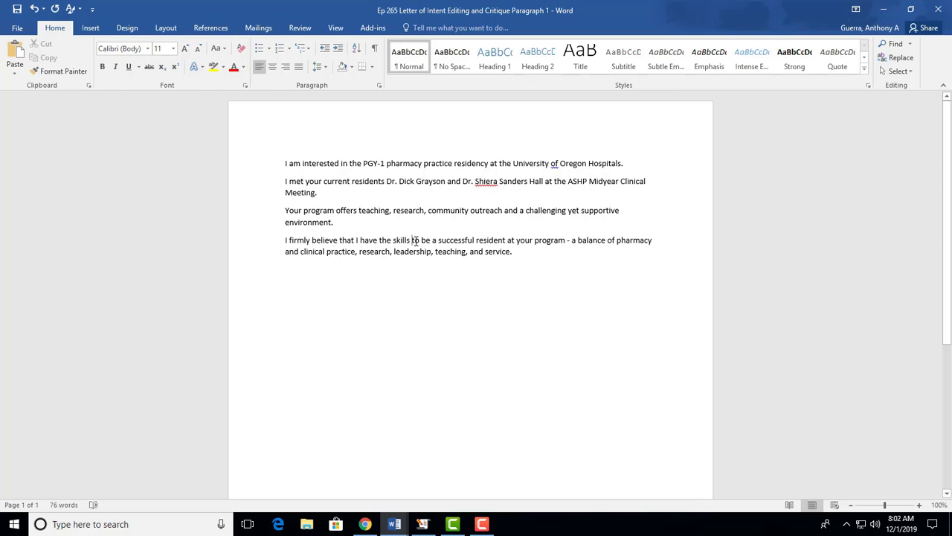
{"action": "left_click_drag", "start_coordinate": [508, 240], "coordinate": [300, 258]}
{"action": "key", "text": "BackSpace"}
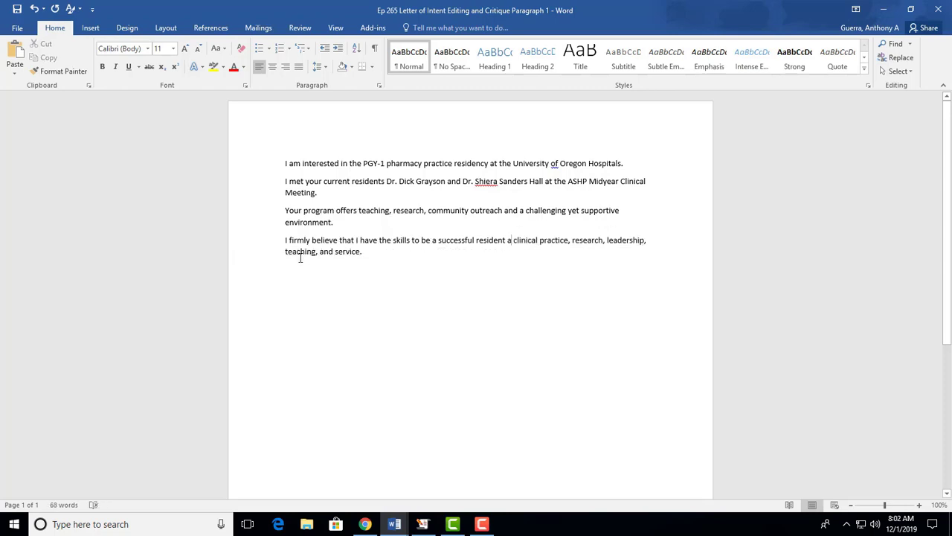
{"action": "double_click", "coordinate": [349, 241]}
{"action": "key", "text": "BackSpace"}
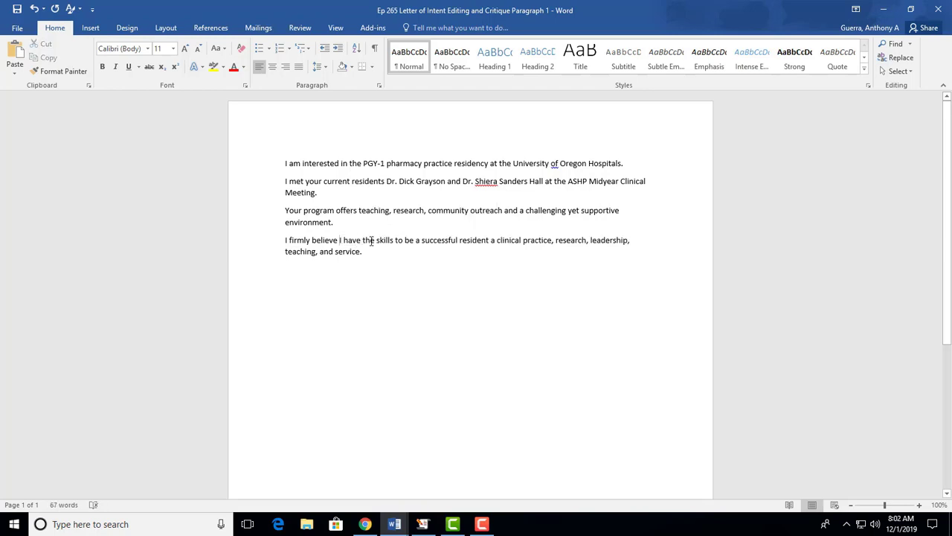
Step: Replace the stray "a" after "successful resident" with "with my experiences in" to lead into "clinical practice"
{"action": "left_click", "coordinate": [489, 240]}
{"action": "type", "text": "with "}
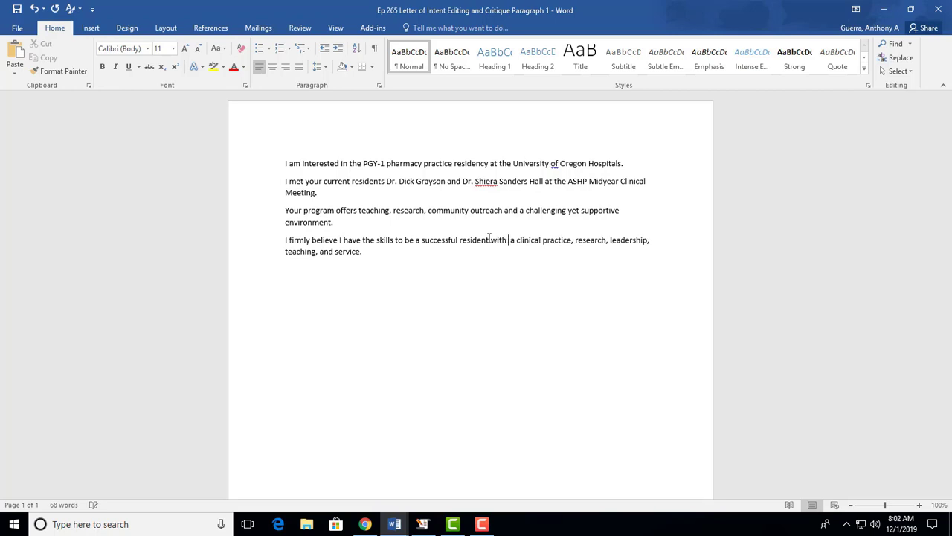
{"action": "type", "text": "my experience"}
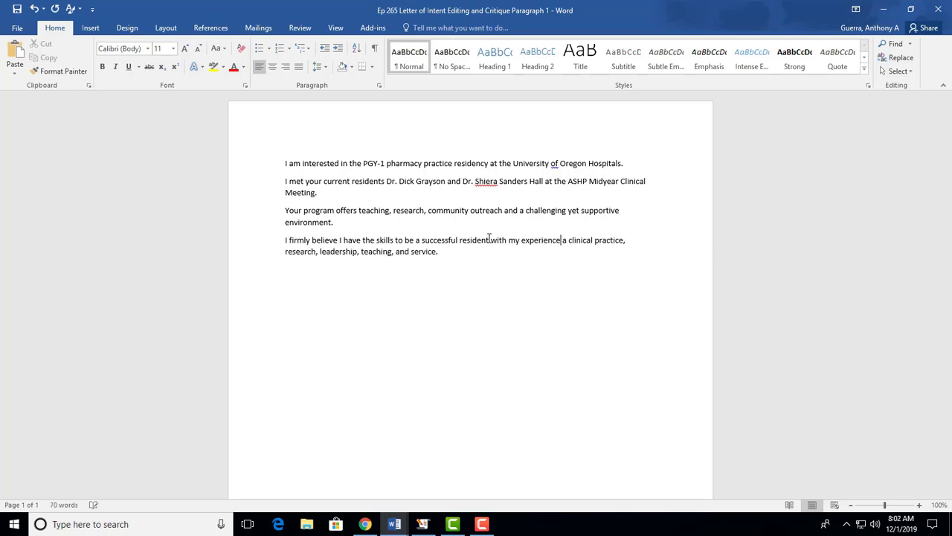
{"action": "type", "text": "s in"}
{"action": "key", "text": "shift+Right"}
{"action": "key", "text": "Delete"}
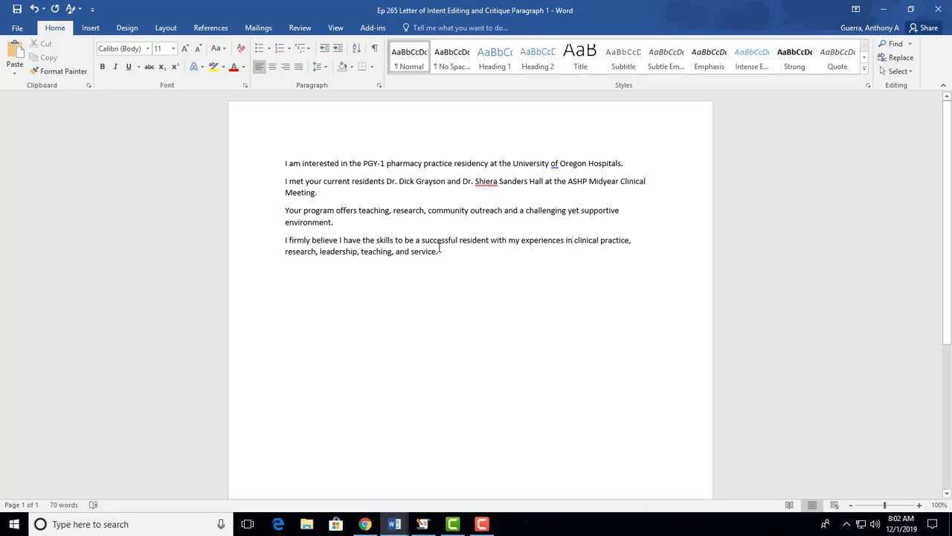
Step: Join the four separate sentences into one continuous paragraph
{"action": "left_click", "coordinate": [283, 240]}
{"action": "key", "text": "BackSpace"}
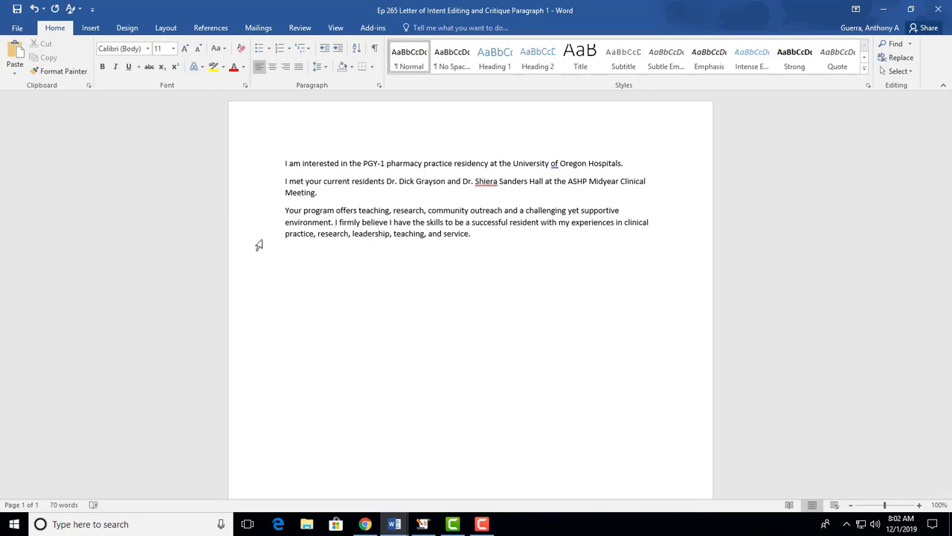
{"action": "left_click", "coordinate": [284, 210]}
{"action": "key", "text": "BackSpace"}
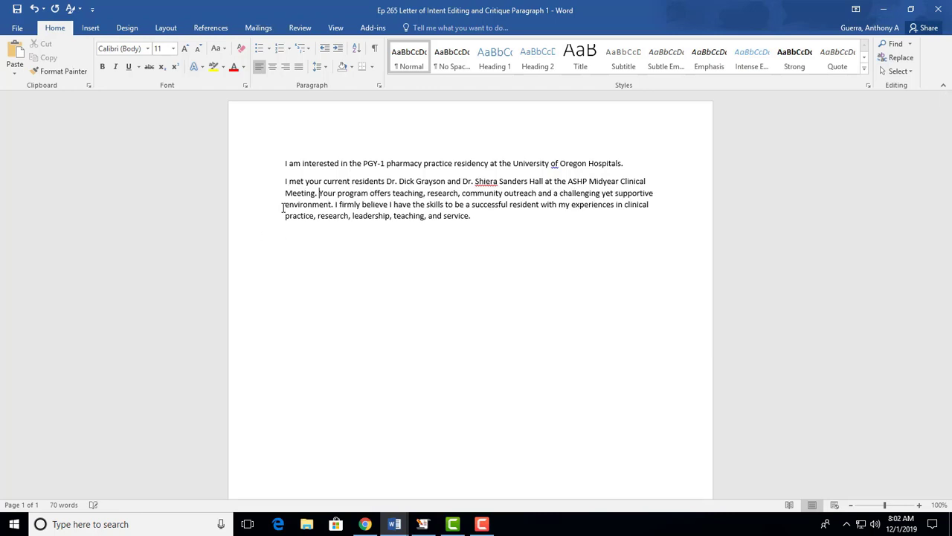
{"action": "left_click", "coordinate": [283, 181]}
{"action": "key", "text": "BackSpace"}
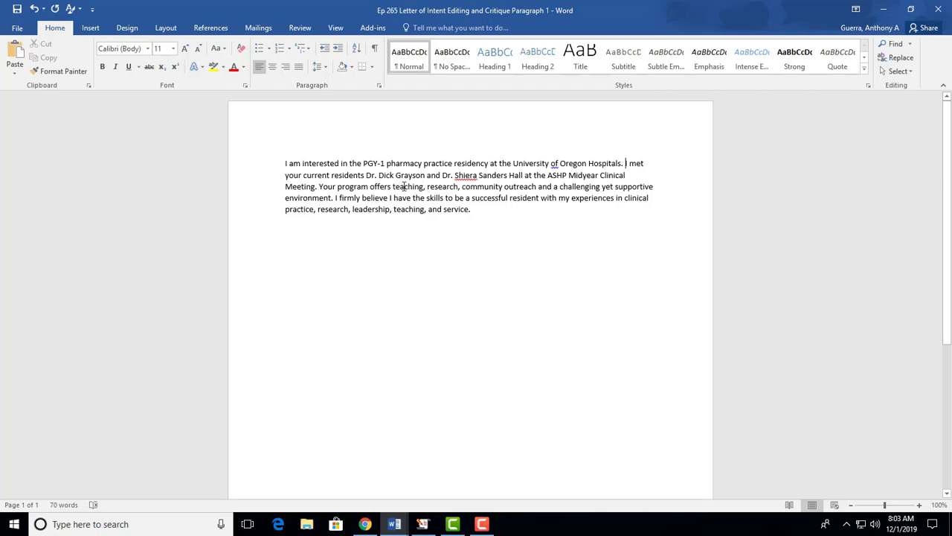
Step: In the "Your program offers" sentence, move "research" ahead of "teaching" and add a comma after it
{"action": "double_click", "coordinate": [433, 186]}
{"action": "right_click", "coordinate": [433, 184]}
{"action": "left_click", "coordinate": [444, 193]}
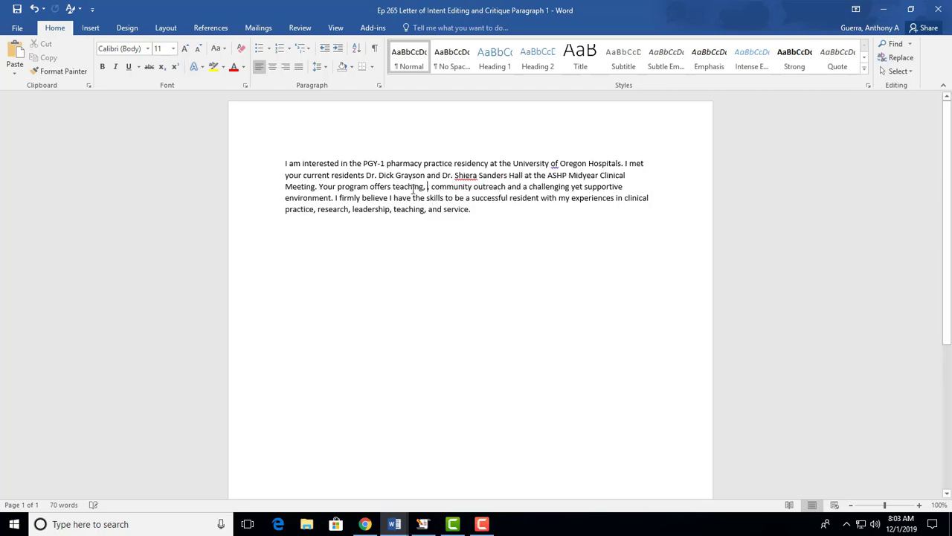
{"action": "left_click", "coordinate": [392, 186]}
{"action": "right_click", "coordinate": [392, 186]}
{"action": "left_click", "coordinate": [416, 234]}
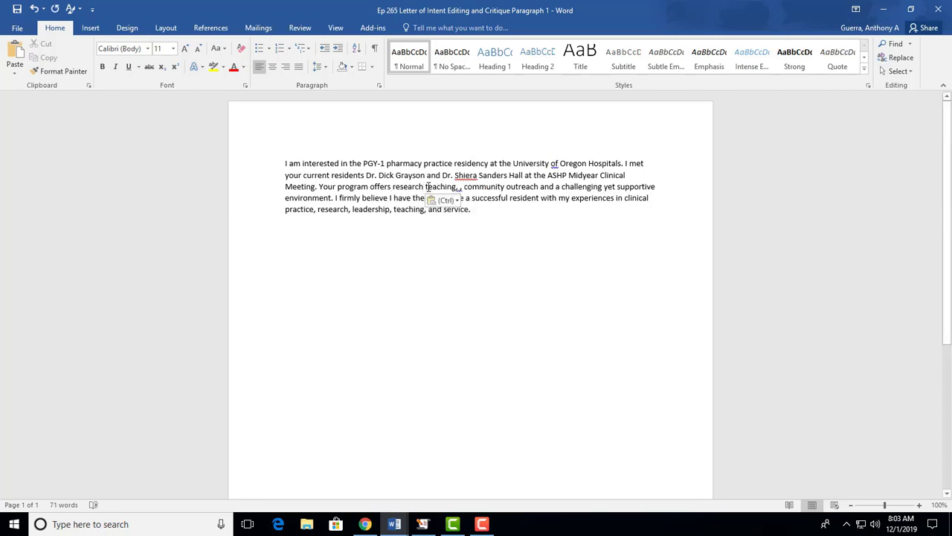
{"action": "type", "text": ","}
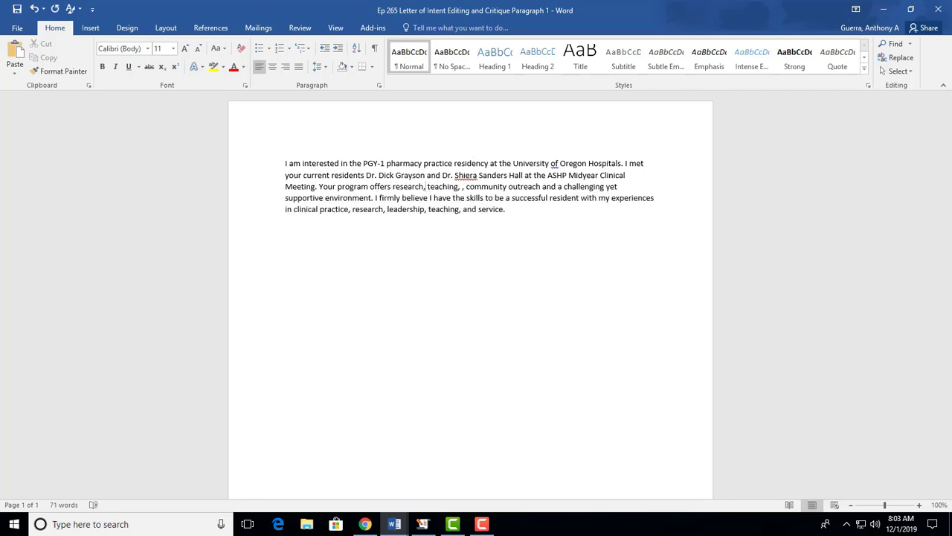
Step: Replace the doubled comma between "teaching" and "community outreach" with "and"
{"action": "left_click", "coordinate": [462, 187]}
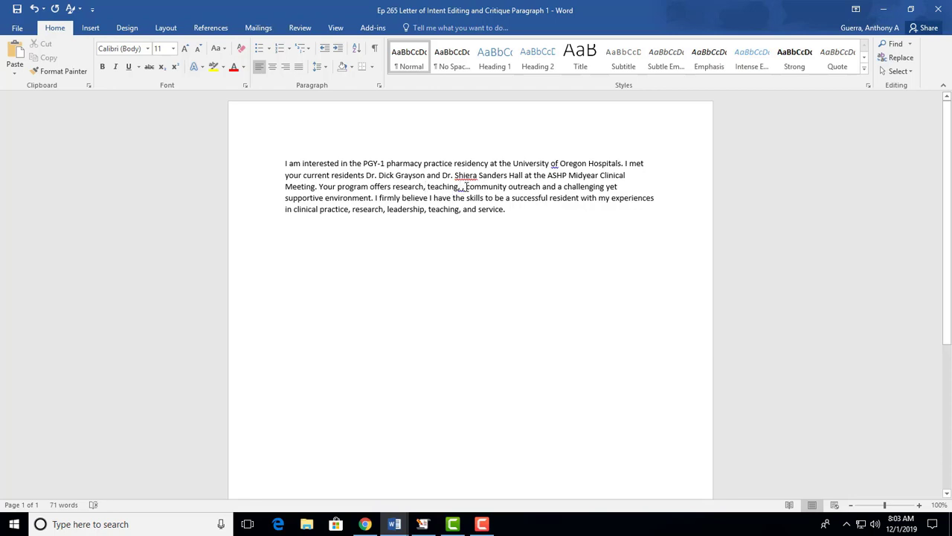
{"action": "key", "text": "BackSpace"}
{"action": "type", "text": "and"}
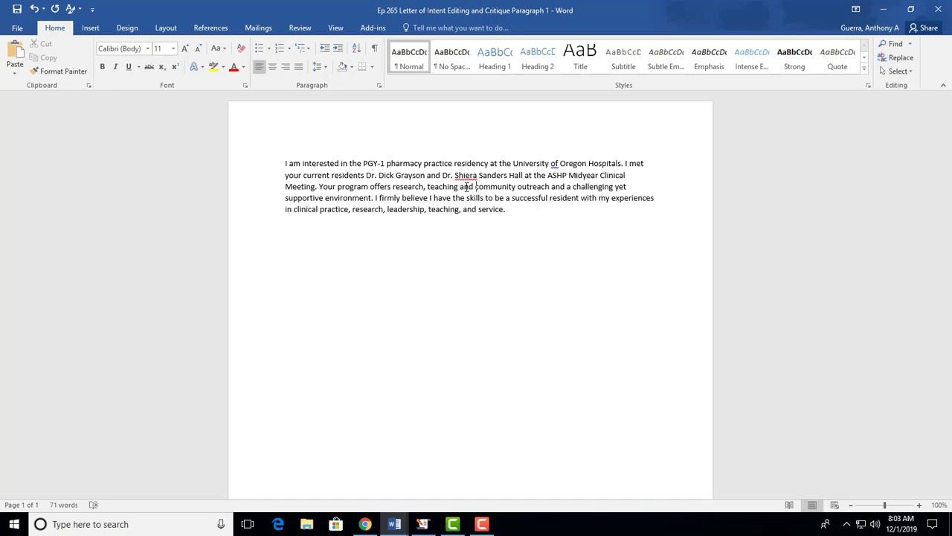
Step: Replace the "and" between "teaching" and "community outreach" with a single comma
{"action": "key", "text": "Left"}
{"action": "key", "text": "Left"}
{"action": "key", "text": "Left"}
{"action": "key", "text": "Left"}
{"action": "key", "text": "BackSpace"}
{"action": "key", "text": "BackSpace"}
{"action": "key", "text": "BackSpace"}
{"action": "key", "text": "BackSpace"}
{"action": "key", "text": "BackSpace"}
{"action": "type", "text": ","}
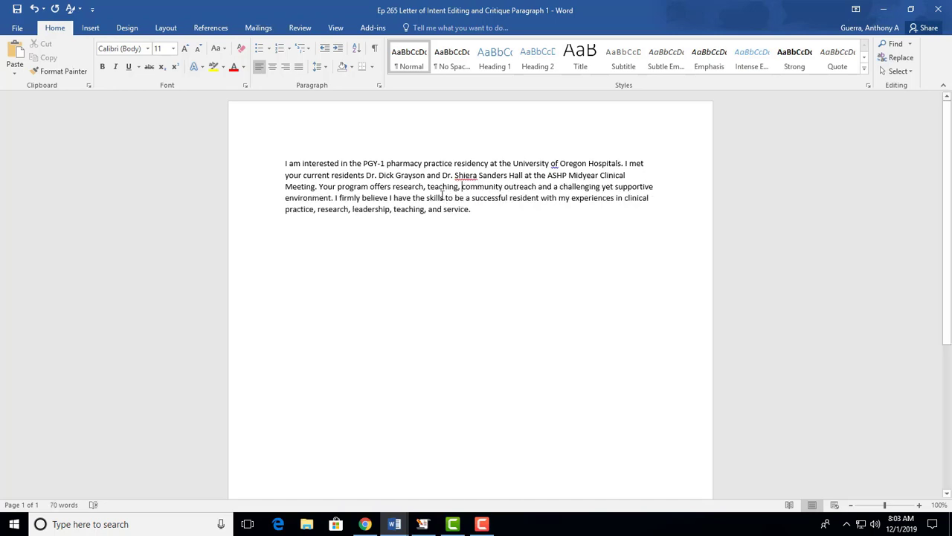
Step: Compare the order of research, teaching and community outreach in the third sentence with research, teaching and service in the last sentence
{"action": "double_click", "coordinate": [439, 186]}
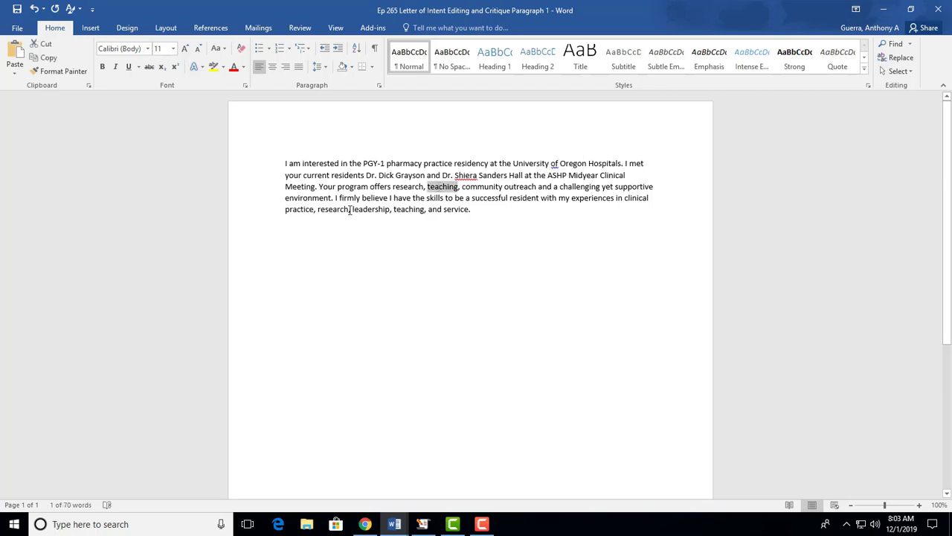
{"action": "left_click", "coordinate": [408, 208]}
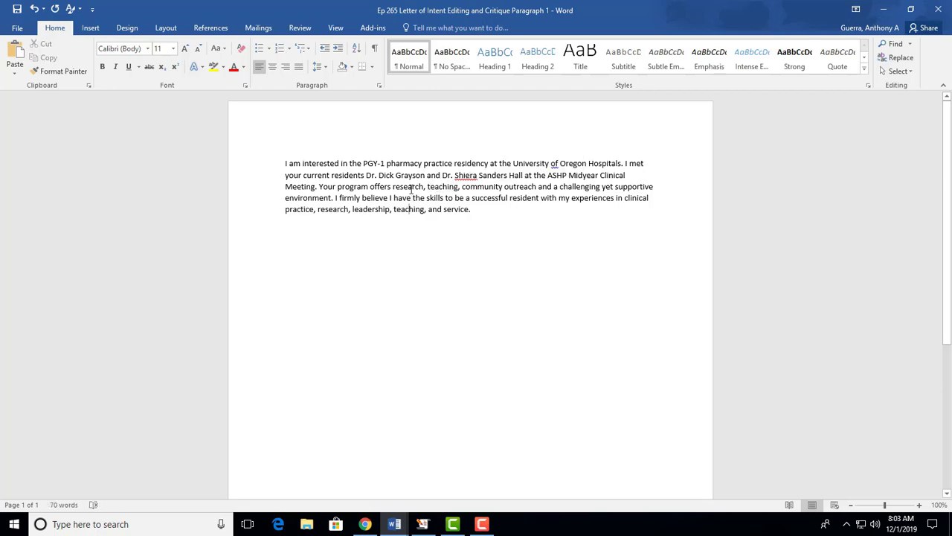
{"action": "double_click", "coordinate": [407, 186]}
{"action": "double_click", "coordinate": [333, 209]}
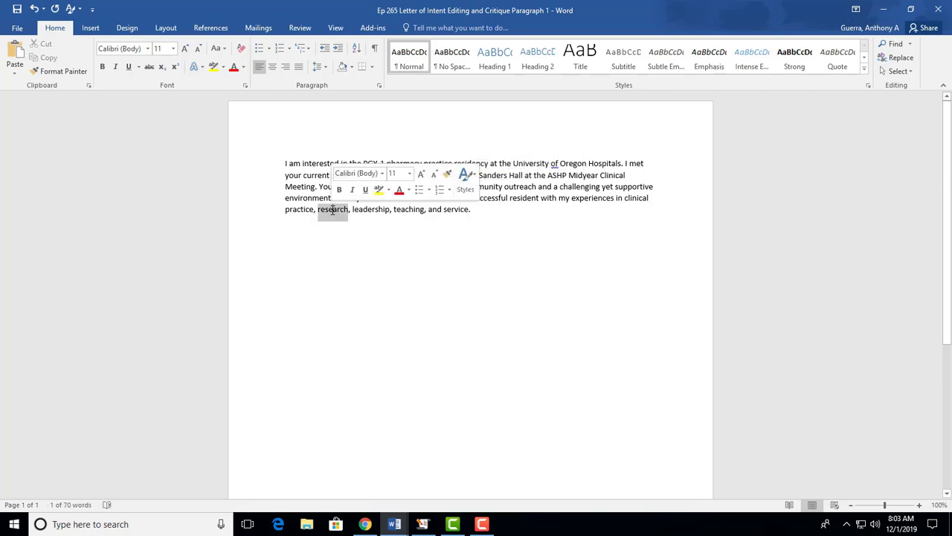
{"action": "left_click", "coordinate": [414, 210]}
{"action": "left_click", "coordinate": [428, 186]}
{"action": "double_click", "coordinate": [429, 188]}
{"action": "double_click", "coordinate": [414, 209]}
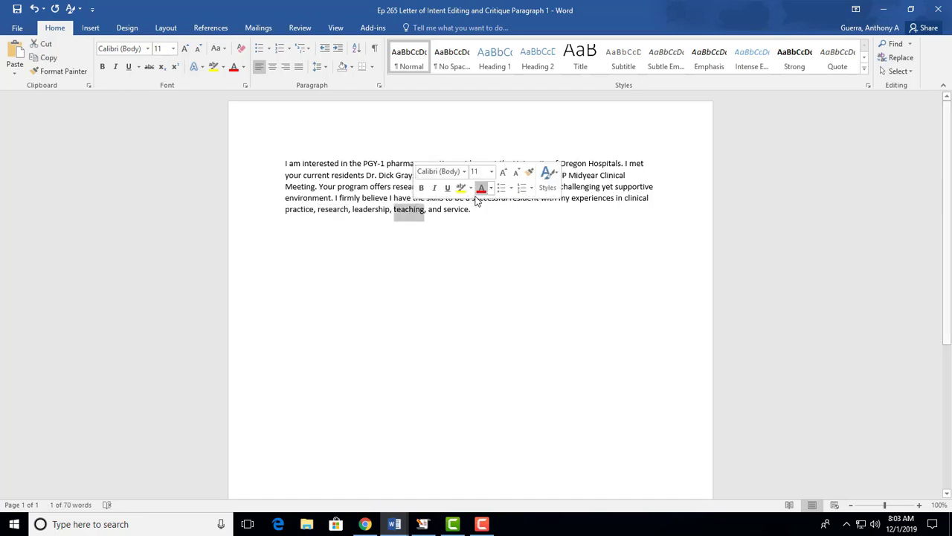
{"action": "left_click", "coordinate": [473, 225]}
{"action": "double_click", "coordinate": [479, 187]}
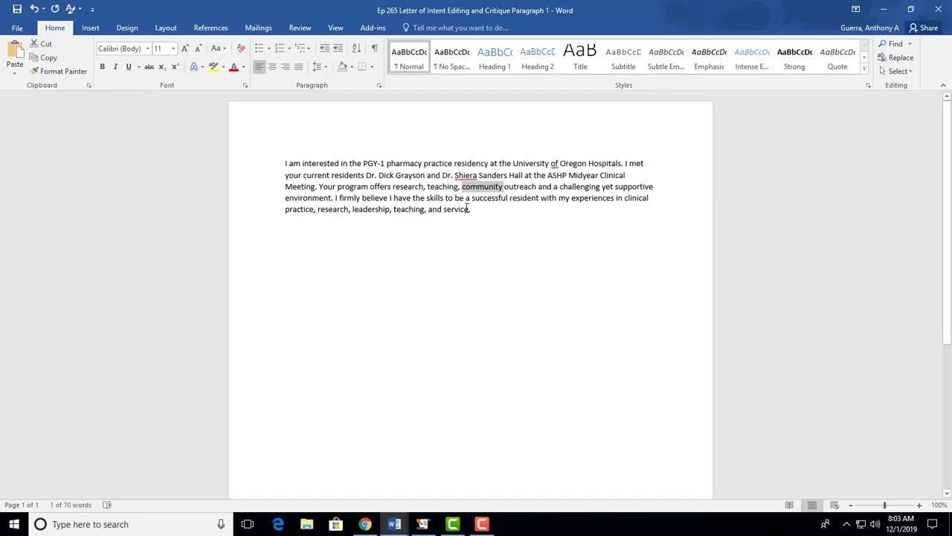
{"action": "double_click", "coordinate": [456, 209]}
{"action": "left_click", "coordinate": [443, 210]}
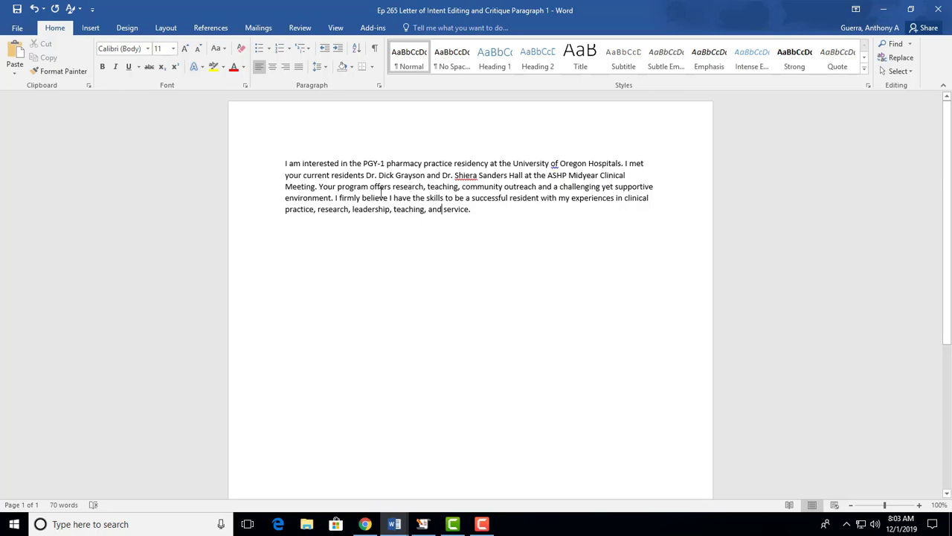
{"action": "left_click", "coordinate": [496, 212]}
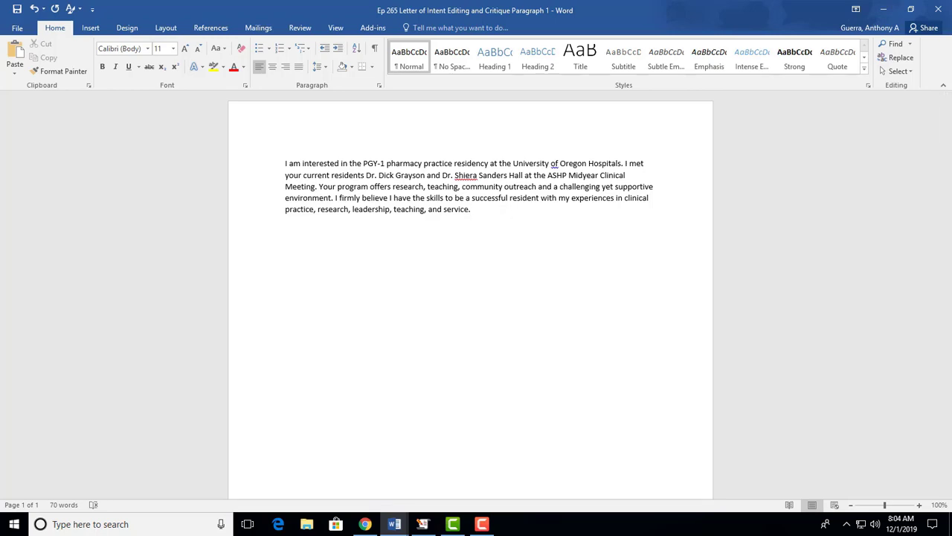
Step: In the model letter of intent, select the original text from "I am writing to express" through "teaching, and research"
{"action": "left_click", "coordinate": [401, 524]}
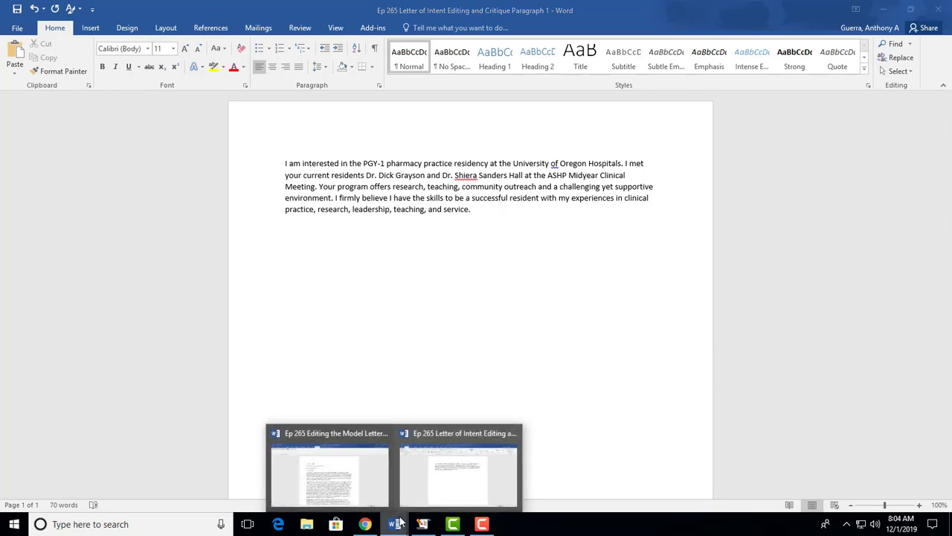
{"action": "left_click", "coordinate": [330, 468]}
{"action": "left_click", "coordinate": [557, 322]}
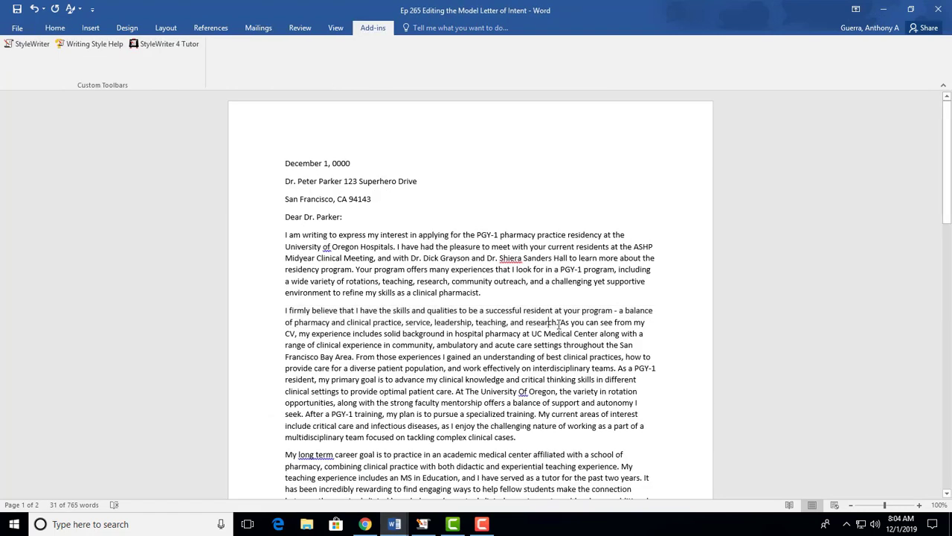
{"action": "left_click_drag", "start_coordinate": [557, 322], "coordinate": [285, 235]}
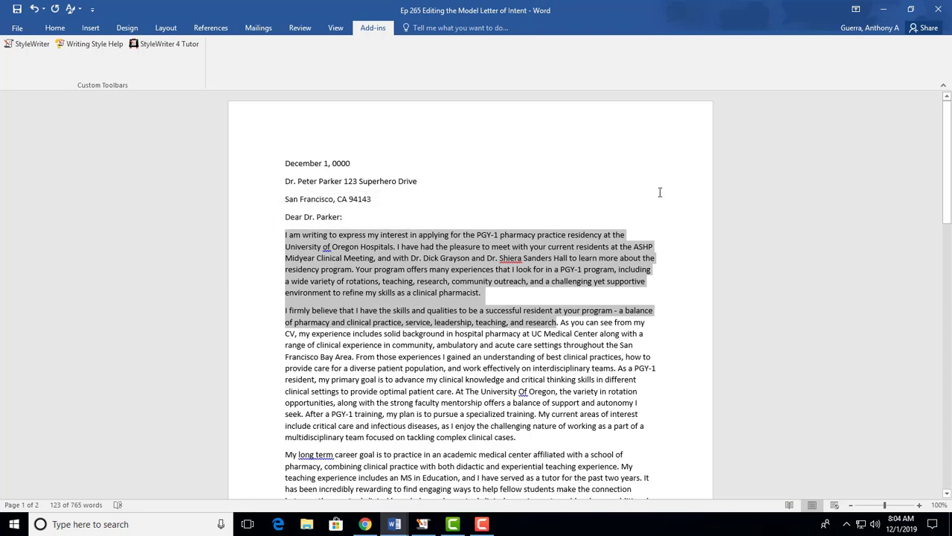
Step: Return to the model letter of intent and create a new blank document
{"action": "left_click", "coordinate": [884, 16]}
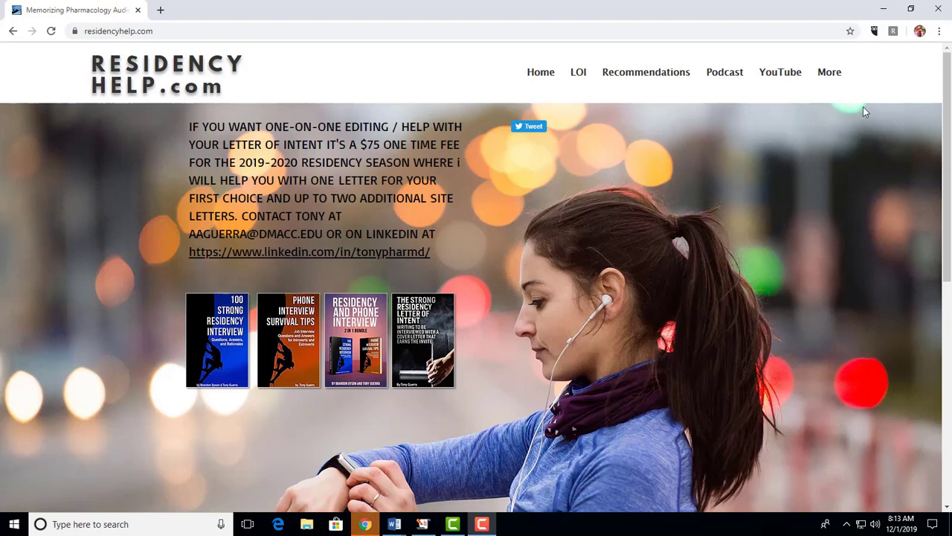
{"action": "left_click", "coordinate": [886, 11]}
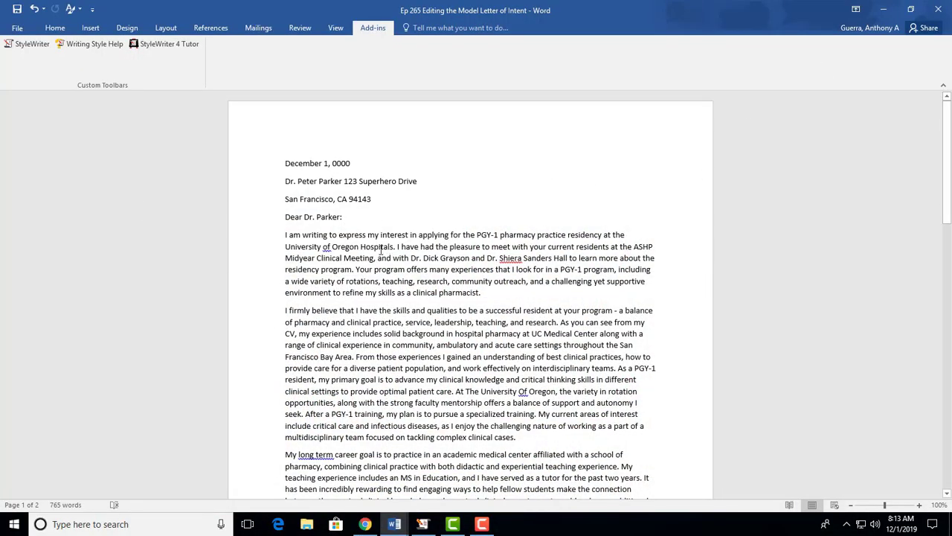
{"action": "left_click", "coordinate": [29, 31]}
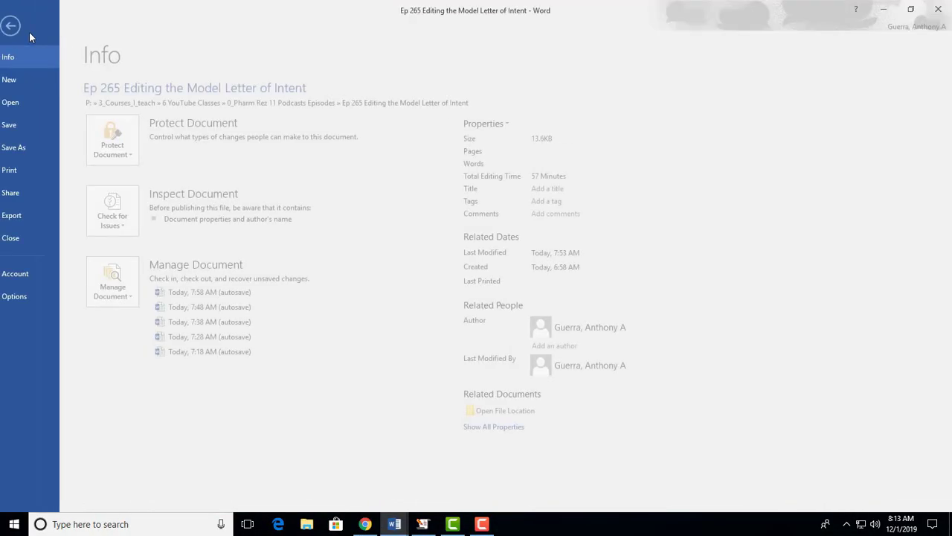
{"action": "left_click", "coordinate": [34, 77]}
{"action": "left_click", "coordinate": [167, 196]}
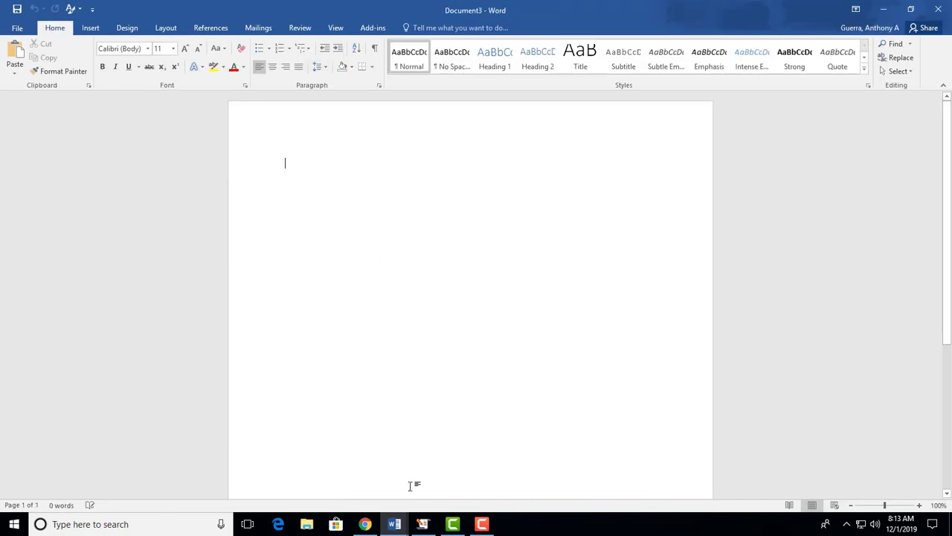
Step: Copy the letter's second body paragraph, starting "I firmly believe", into the new blank document
{"action": "left_click", "coordinate": [398, 525]}
{"action": "left_click", "coordinate": [297, 465]}
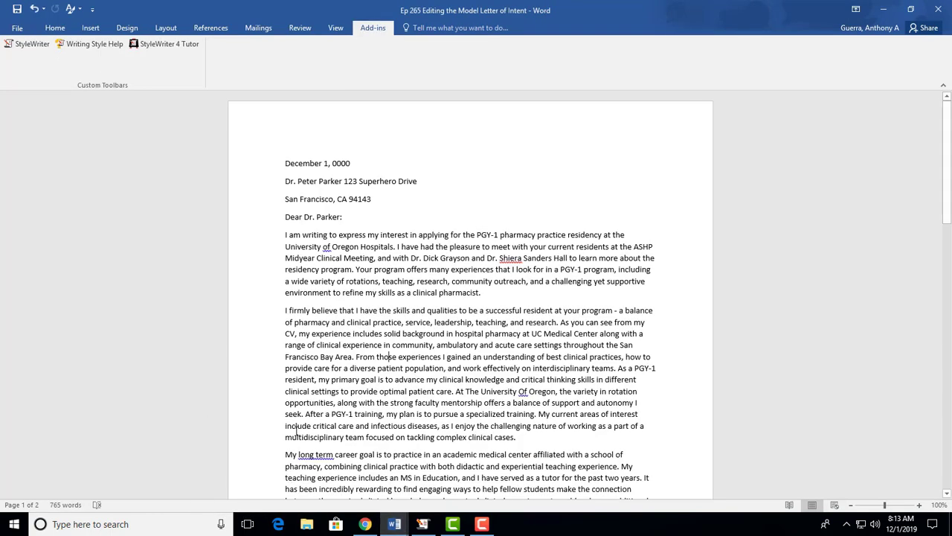
{"action": "triple_click", "coordinate": [345, 367]}
{"action": "right_click", "coordinate": [344, 368]}
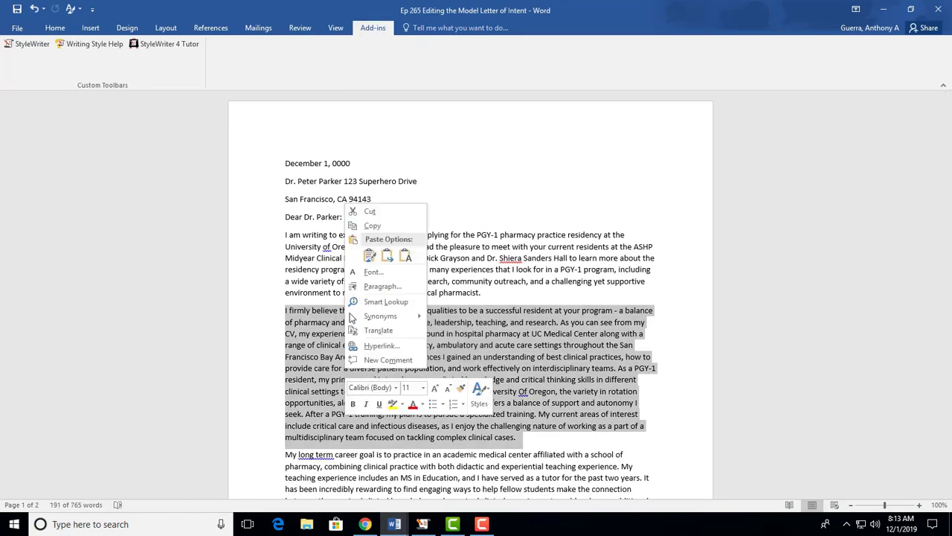
{"action": "left_click", "coordinate": [357, 228]}
{"action": "mouse_move", "coordinate": [386, 527]}
{"action": "left_click", "coordinate": [503, 479]}
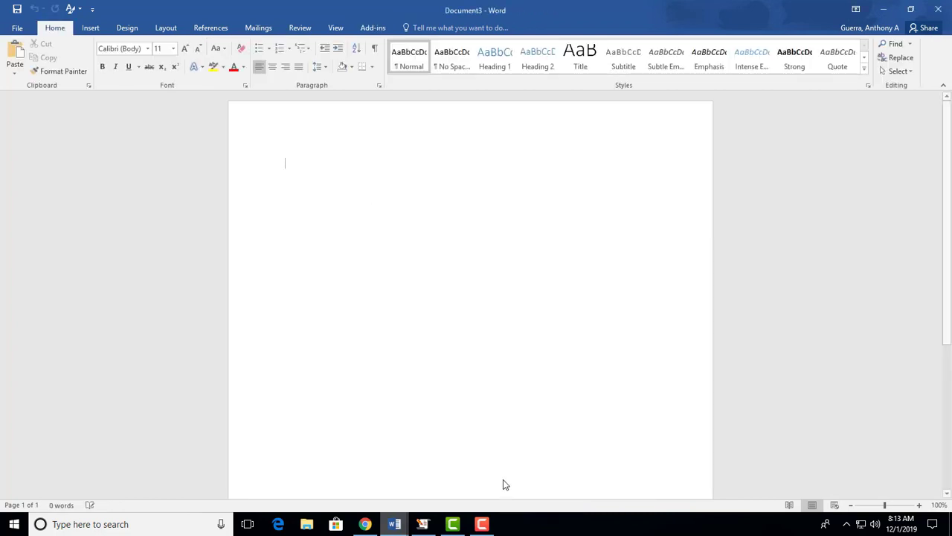
{"action": "right_click", "coordinate": [316, 173]}
{"action": "left_click", "coordinate": [343, 226]}
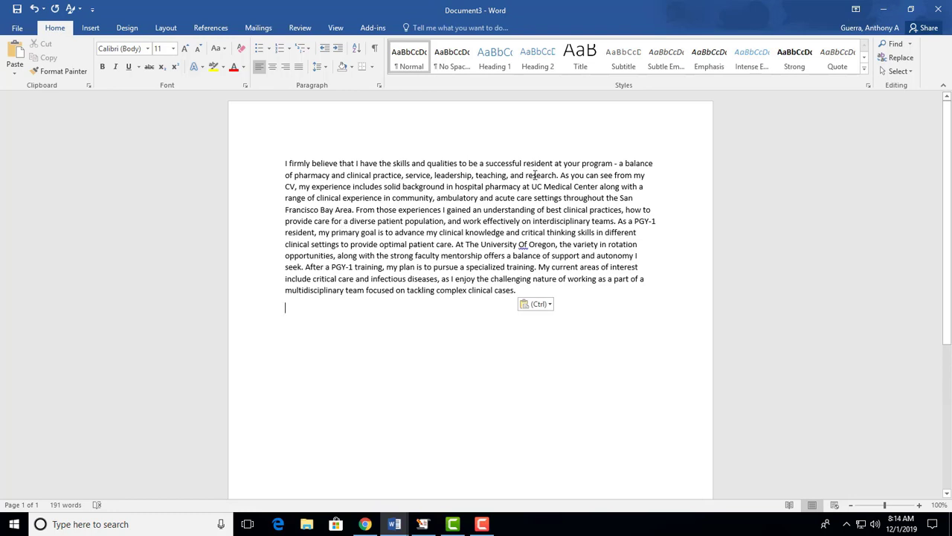
Step: Delete the "I firmly believe" sentence and replace "As you can see from my CV, my experience includes" with "I built a"
{"action": "left_click_drag", "start_coordinate": [560, 175], "coordinate": [275, 158]}
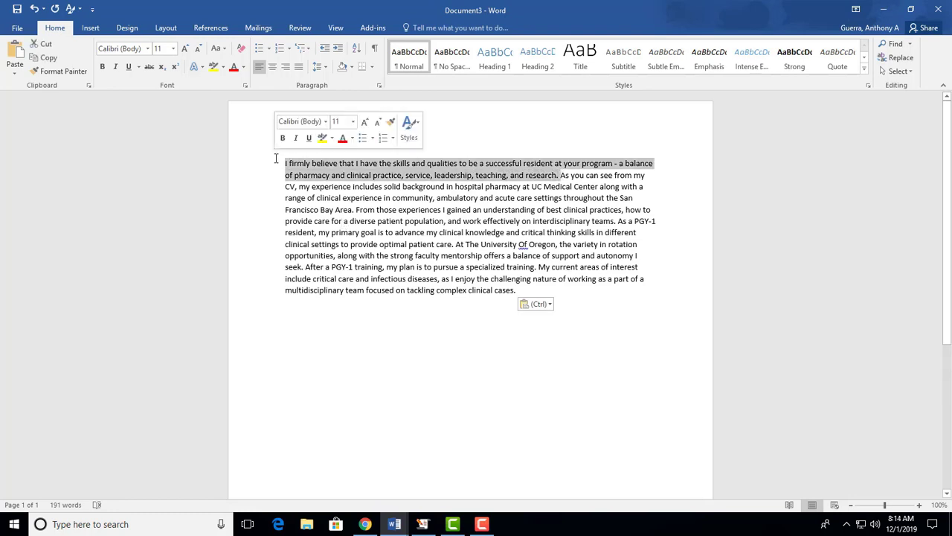
{"action": "key", "text": "Delete"}
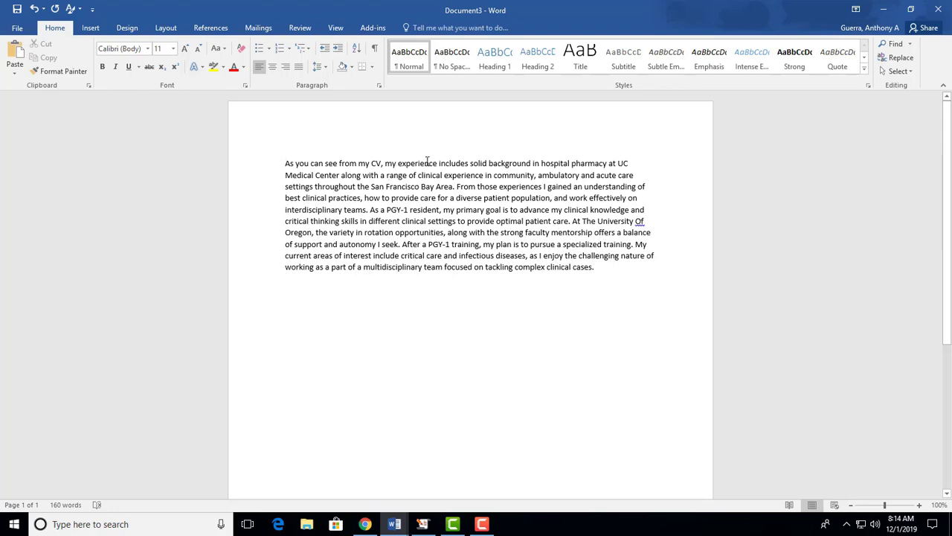
{"action": "left_click_drag", "start_coordinate": [469, 164], "coordinate": [236, 157]}
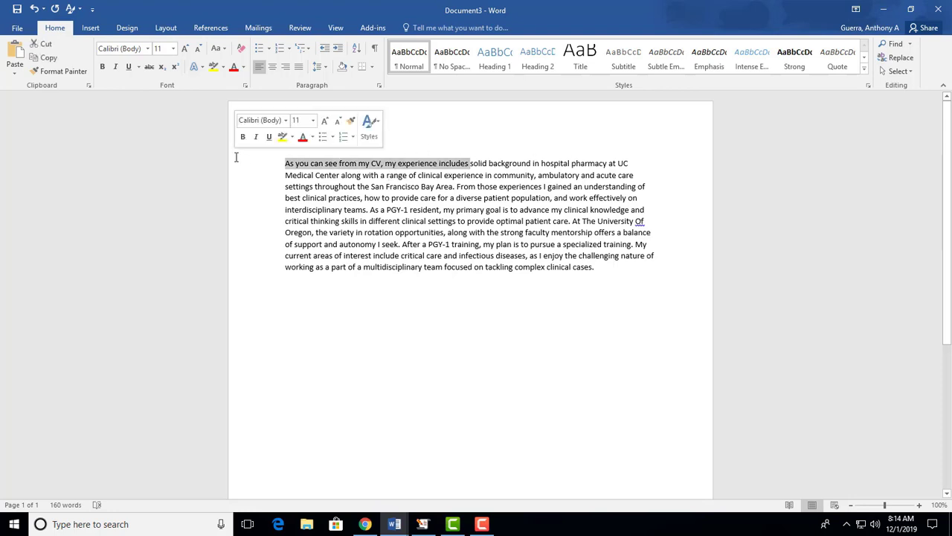
{"action": "key", "text": "BackSpace"}
{"action": "type", "text": "I buil"}
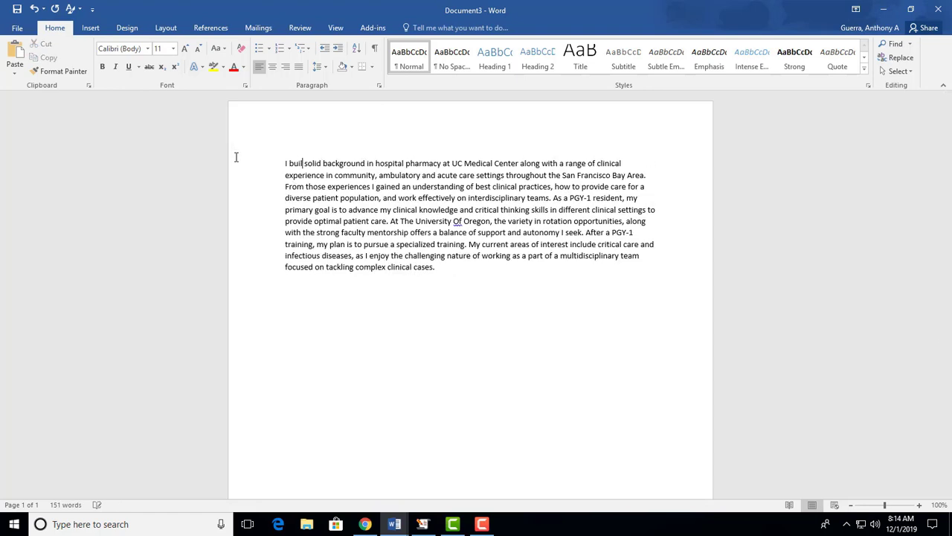
{"action": "type", "text": "t a"}
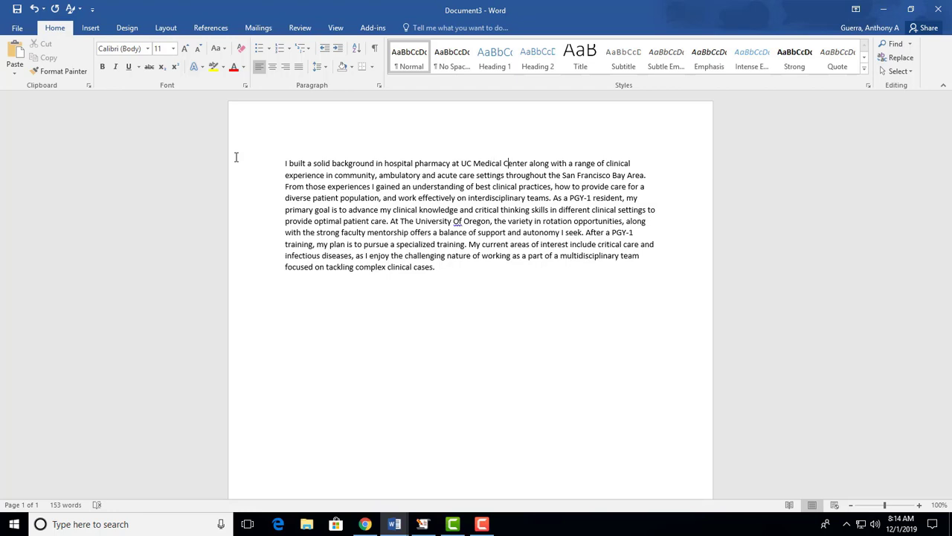
Step: Delete "along with a range of clinical experience" after "UC Medical Center" in the first sentence
{"action": "key", "text": "Right"}
{"action": "key", "text": "Right"}
{"action": "key", "text": "Right"}
{"action": "key", "text": "shift+Right"}
{"action": "key", "text": "shift+Right"}
{"action": "key", "text": "shift+Right"}
{"action": "key", "text": "shift+Right"}
{"action": "key", "text": "shift+Right"}
{"action": "key", "text": "shift+Right"}
{"action": "key", "text": "shift+Right"}
{"action": "key", "text": "shift+Right"}
{"action": "key", "text": "shift+Right"}
{"action": "key", "text": "shift+Right"}
{"action": "key", "text": "shift+Right"}
{"action": "key", "text": "shift+Right"}
{"action": "key", "text": "shift+Right"}
{"action": "key", "text": "shift+Right"}
{"action": "key", "text": "shift+Right"}
{"action": "key", "text": "shift+Right"}
{"action": "key", "text": "shift+Right"}
{"action": "key", "text": "shift+Right"}
{"action": "key", "text": "shift+Right"}
{"action": "key", "text": "shift+Right"}
{"action": "key", "text": "shift+Right"}
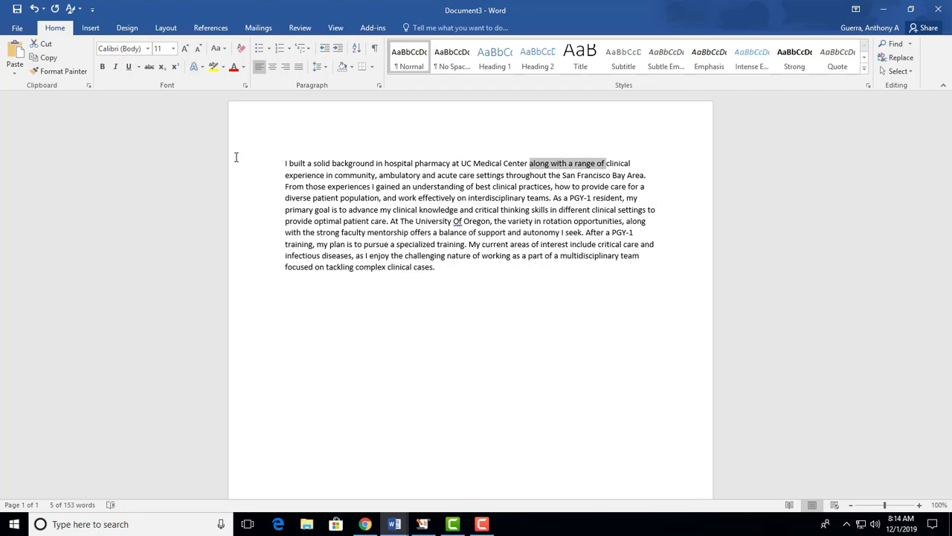
{"action": "key", "text": "shift+Right"}
{"action": "key", "text": "shift+Right"}
{"action": "key", "text": "shift+Right"}
{"action": "key", "text": "shift+Right"}
{"action": "key", "text": "shift+Right"}
{"action": "key", "text": "shift+Right"}
{"action": "key", "text": "shift+Right"}
{"action": "key", "text": "shift+Right"}
{"action": "key", "text": "shift+Right"}
{"action": "key", "text": "shift+Right"}
{"action": "key", "text": "shift+Right"}
{"action": "key", "text": "shift+Right"}
{"action": "key", "text": "shift+Right"}
{"action": "key", "text": "shift+Right"}
{"action": "key", "text": "shift+Right"}
{"action": "key", "text": "shift+Right"}
{"action": "key", "text": "shift+Right"}
{"action": "key", "text": "shift+Right"}
{"action": "key", "text": "shift+Right"}
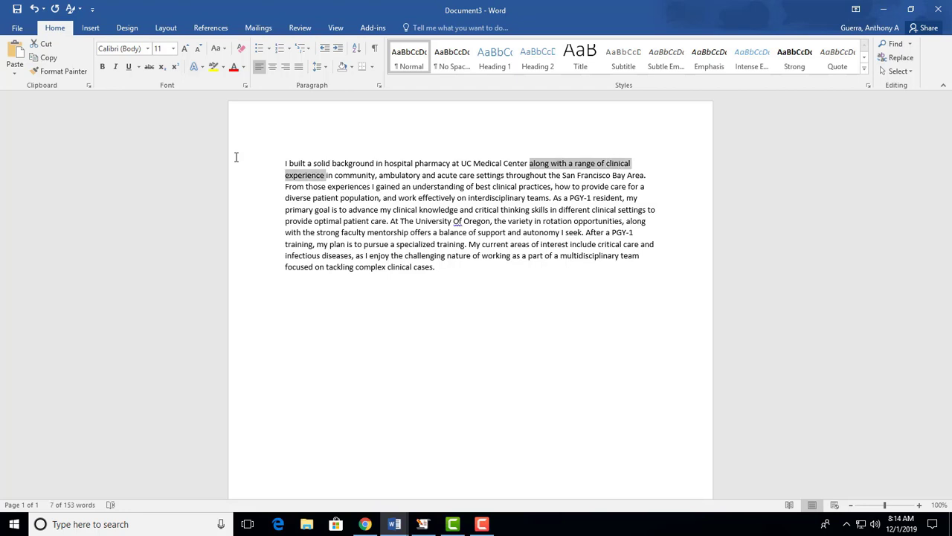
{"action": "key", "text": "Delete"}
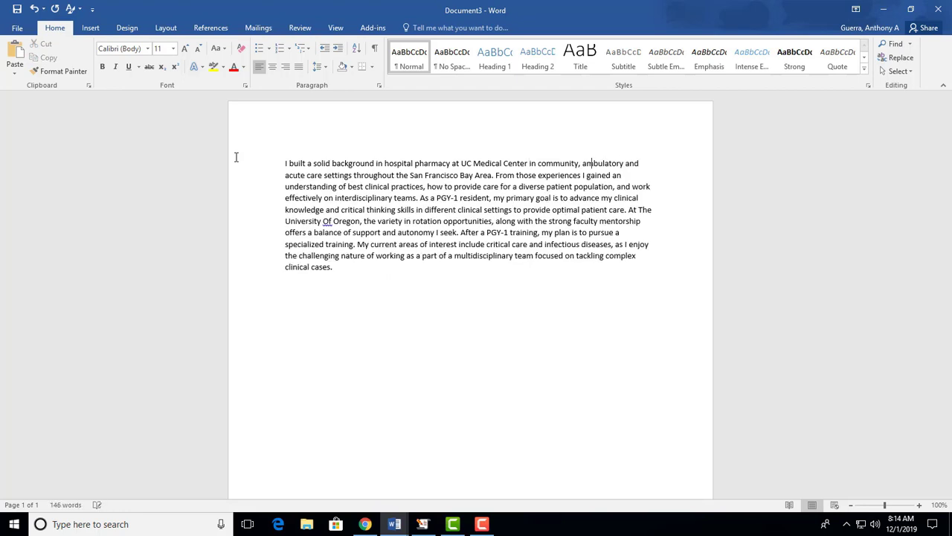
Step: Remove "From those experiences" so the second sentence starts with "I gained an understanding"
{"action": "key", "text": "Right"}
{"action": "key", "text": "Right"}
{"action": "key", "text": "Right"}
{"action": "key", "text": "Right"}
{"action": "key", "text": "Right"}
{"action": "key", "text": "Right"}
{"action": "key", "text": "Right"}
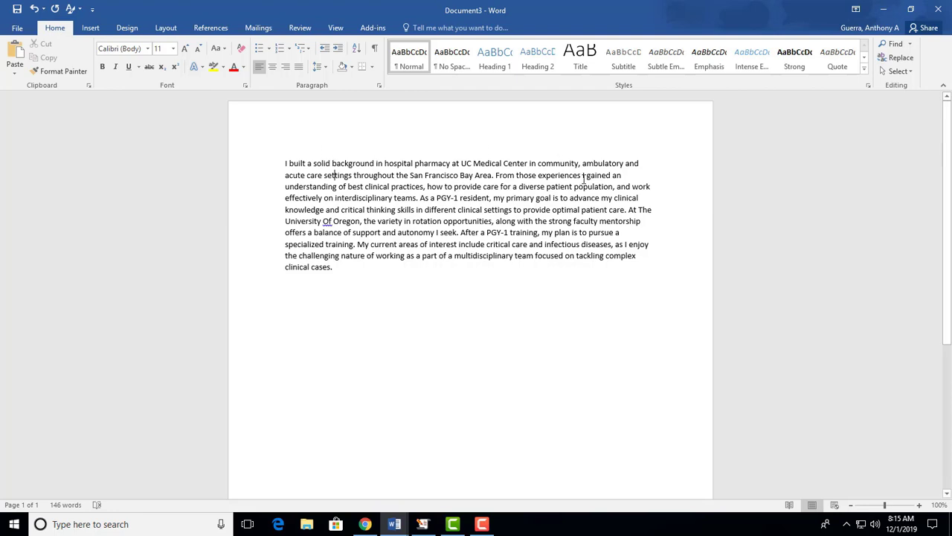
{"action": "left_click_drag", "start_coordinate": [582, 175], "coordinate": [496, 175]}
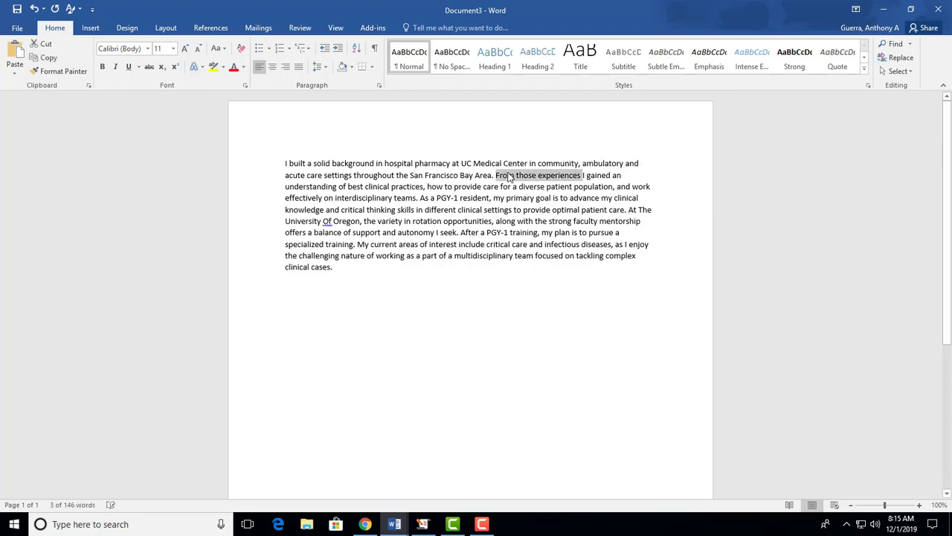
{"action": "key", "text": "BackSpace"}
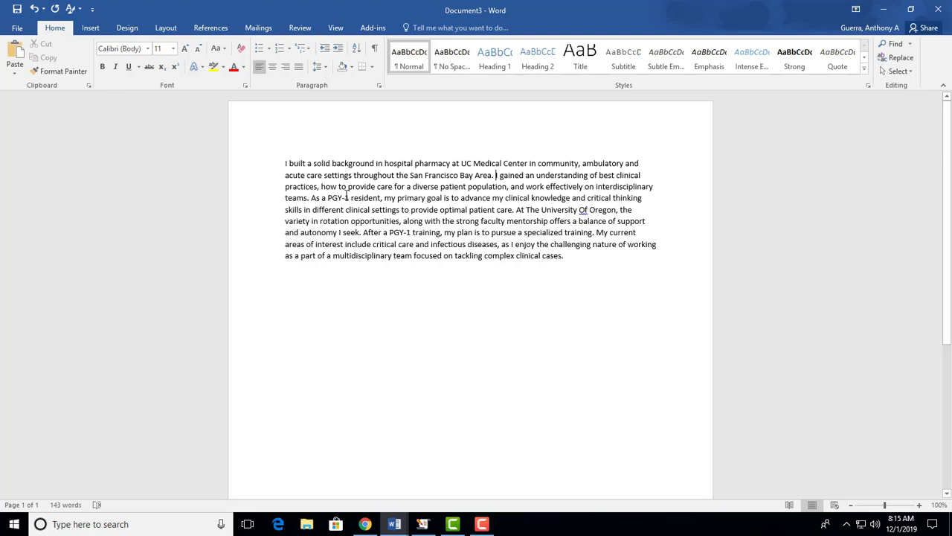
Step: Remove "PGY-1" from the "As a PGY-1 resident" sentence, and delete that whole sentence about the primary goal
{"action": "left_click_drag", "start_coordinate": [351, 198], "coordinate": [329, 198]}
{"action": "key", "text": "Delete"}
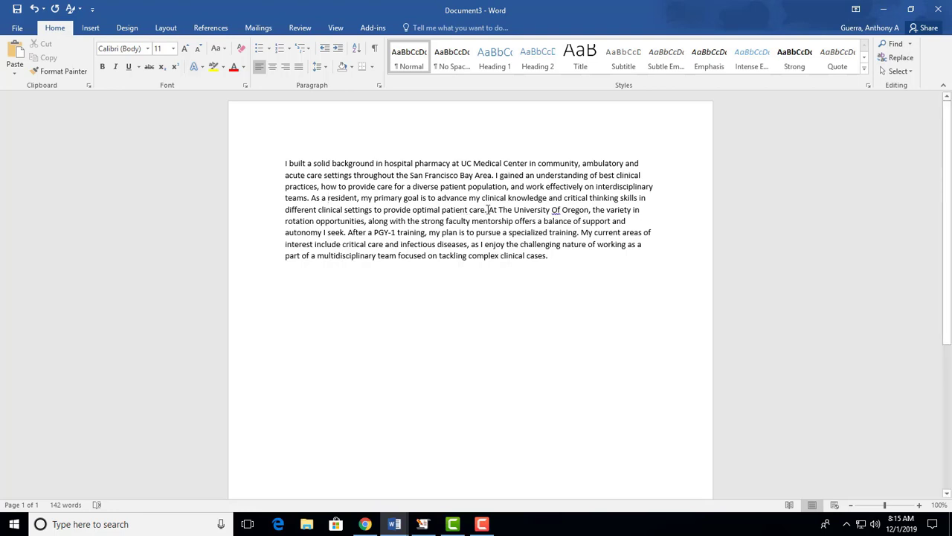
{"action": "left_click_drag", "start_coordinate": [488, 209], "coordinate": [316, 194]}
{"action": "key", "text": "Delete"}
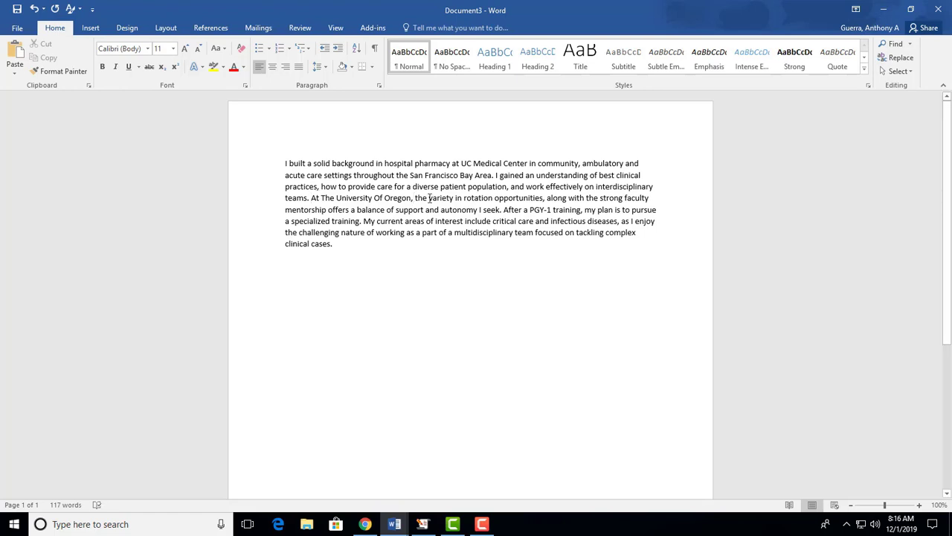
Step: Try inserting "with" before "the variety in rotation opportunities" in the University Of Oregon sentence
{"action": "key", "text": "BackSpace"}
{"action": "type", "text": "O ed"}
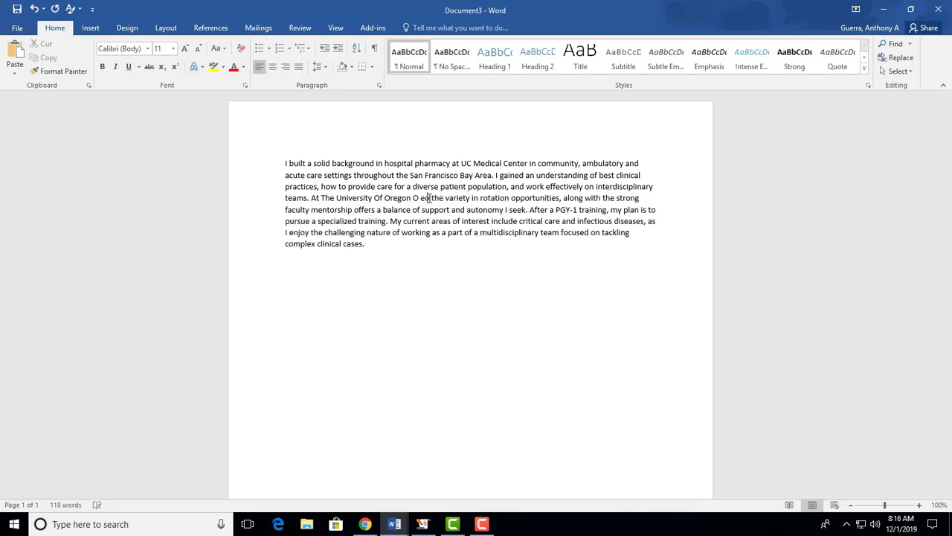
{"action": "key", "text": "BackSpace"}
{"action": "key", "text": "BackSpace"}
{"action": "key", "text": "BackSpace"}
{"action": "key", "text": "BackSpace"}
{"action": "key", "text": "BackSpace"}
{"action": "type", "text": ", with"}
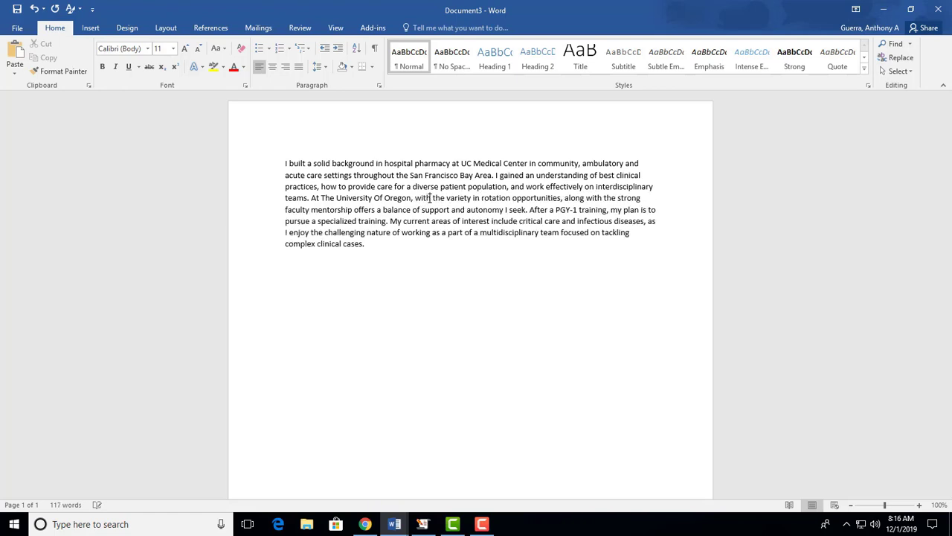
{"action": "key", "text": "shift+Right"}
{"action": "key", "text": "shift+Right"}
{"action": "key", "text": "shift+Right"}
{"action": "key", "text": "shift+Right"}
{"action": "key", "text": "shift+Right"}
{"action": "key", "text": "shift+Right"}
{"action": "key", "text": "shift+Right"}
{"action": "key", "text": "shift+Right"}
{"action": "key", "text": "shift+Right"}
{"action": "key", "text": "shift+Right"}
{"action": "key", "text": "shift+Right"}
{"action": "key", "text": "shift+Right"}
{"action": "key", "text": "shift+Right"}
{"action": "key", "text": "shift+Right"}
{"action": "key", "text": "shift+Right"}
{"action": "key", "text": "shift+Right"}
{"action": "key", "text": "shift+Right"}
{"action": "key", "text": "shift+Right"}
{"action": "key", "text": "shift+Right"}
{"action": "key", "text": "shift+Right"}
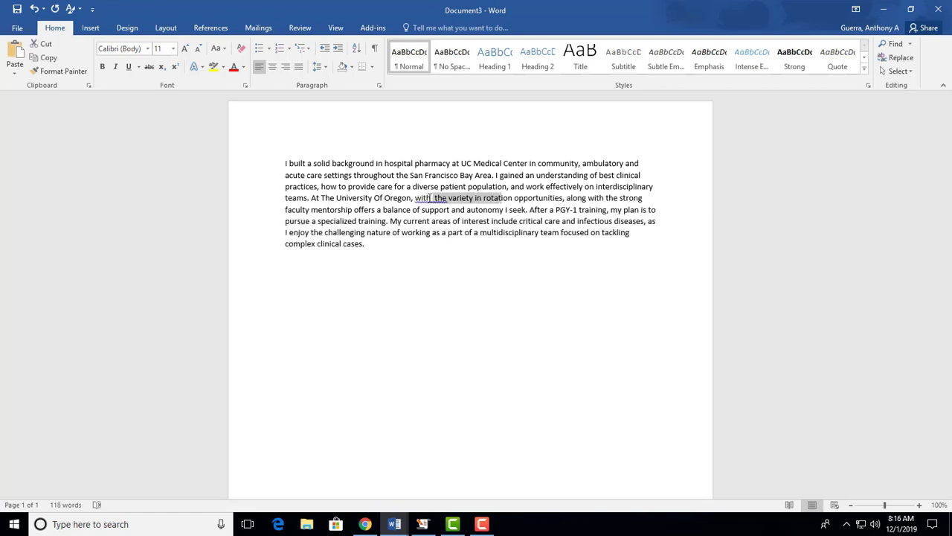
{"action": "key", "text": "shift+Right"}
{"action": "key", "text": "shift+Right"}
{"action": "key", "text": "shift+Right"}
{"action": "key", "text": "shift+Right"}
{"action": "key", "text": "shift+Left"}
{"action": "key", "text": "shift+Left"}
{"action": "key", "text": "shift+Left"}
{"action": "key", "text": "Left"}
{"action": "key", "text": "Left"}
{"action": "key", "text": "Left"}
{"action": "key", "text": "Left"}
{"action": "key", "text": "Left"}
{"action": "key", "text": "Left"}
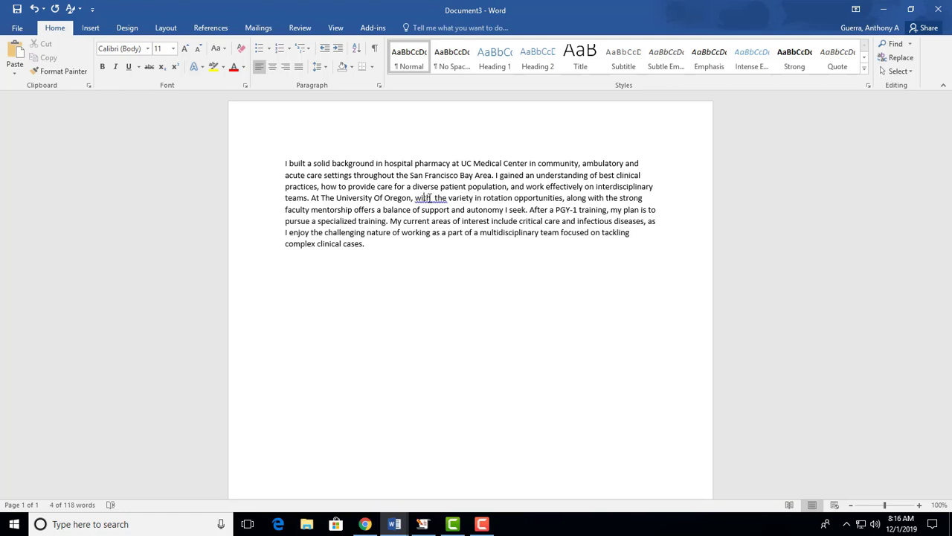
Step: Reword the University Of Oregon sentence to read "I wish to contribute through rotation opportunities", removing "with the variety in"
{"action": "type", "text": "I wish to d"}
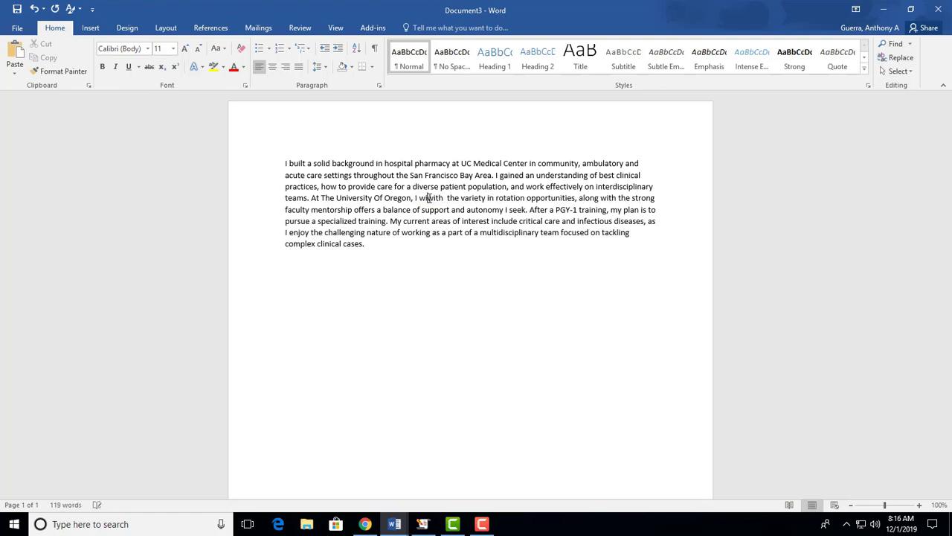
{"action": "key", "text": "BackSpace"}
{"action": "type", "text": "contribute through"}
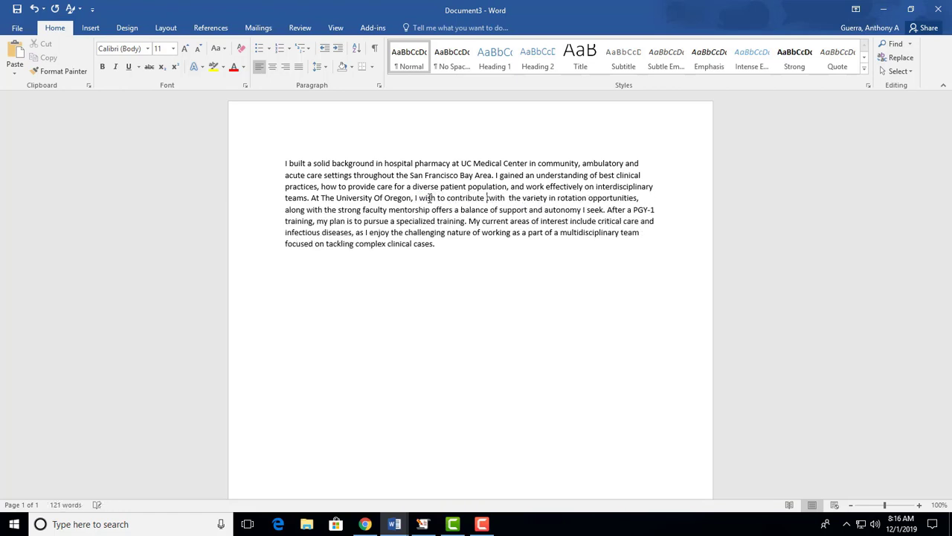
{"action": "key", "text": "shift+Right"}
{"action": "key", "text": "shift+Right"}
{"action": "key", "text": "shift+Right"}
{"action": "key", "text": "shift+Right"}
{"action": "key", "text": "shift+Right"}
{"action": "key", "text": "shift+Right"}
{"action": "key", "text": "shift+Right"}
{"action": "key", "text": "shift+Right"}
{"action": "key", "text": "shift+Right"}
{"action": "key", "text": "shift+Right"}
{"action": "key", "text": "shift+Right"}
{"action": "key", "text": "shift+Right"}
{"action": "key", "text": "shift+Right"}
{"action": "key", "text": "shift+Right"}
{"action": "key", "text": "shift+Right"}
{"action": "key", "text": "shift+Right"}
{"action": "key", "text": "shift+Right"}
{"action": "key", "text": "shift+Right"}
{"action": "key", "text": "shift+Right"}
{"action": "key", "text": "shift+Right"}
{"action": "key", "text": "shift+Right"}
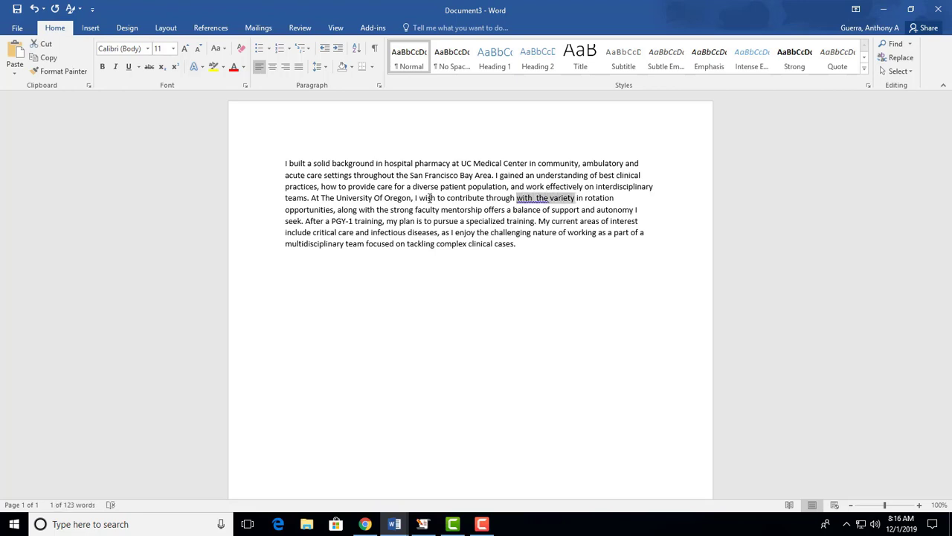
{"action": "key", "text": "Delete"}
Step: Replace ", along with the strong" with "and gain" so the clause reads "rotation opportunities and gain faculty mentorship"
{"action": "key", "text": "Right"}
{"action": "key", "text": "Right"}
{"action": "key", "text": "Right"}
{"action": "key", "text": "Right"}
{"action": "key", "text": "Right"}
{"action": "key", "text": "Right"}
{"action": "key", "text": "Right"}
{"action": "key", "text": "Right"}
{"action": "key", "text": "Right"}
{"action": "key", "text": "Right"}
{"action": "key", "text": "Right"}
{"action": "key", "text": "Right"}
{"action": "key", "text": "Right"}
{"action": "key", "text": "Right"}
{"action": "key", "text": "Right"}
{"action": "key", "text": "Right"}
{"action": "key", "text": "Right"}
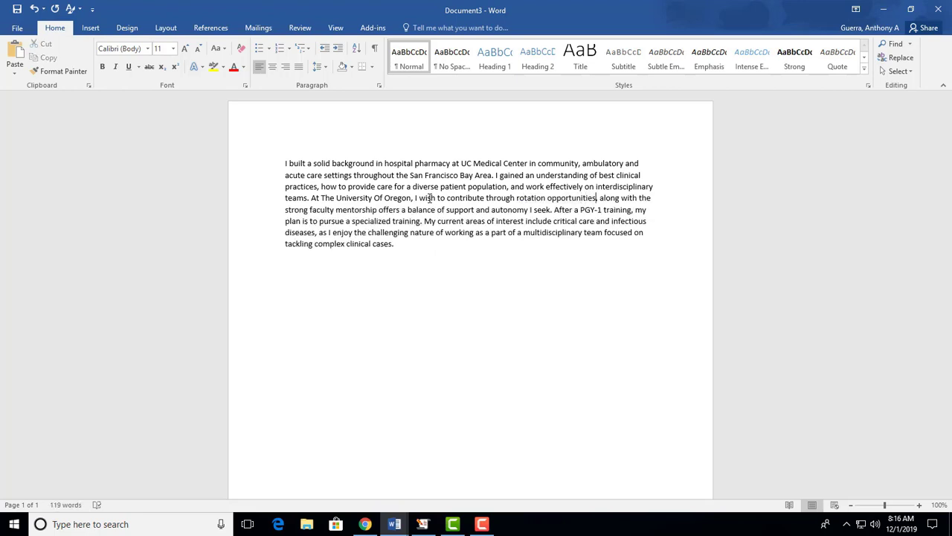
{"action": "type", "text": "and gain"}
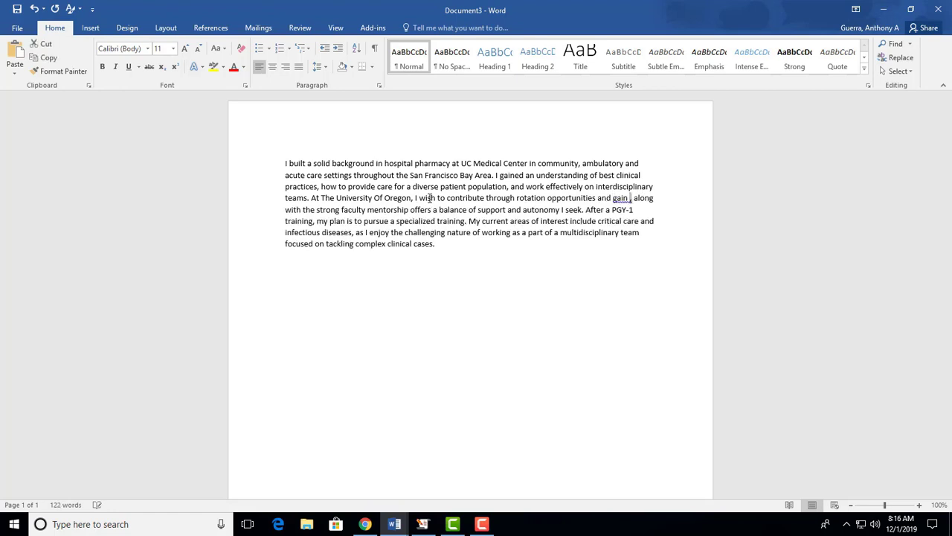
{"action": "key", "text": "shift+Right"}
{"action": "key", "text": "shift+Right"}
{"action": "key", "text": "shift+Right"}
{"action": "key", "text": "shift+Right"}
{"action": "key", "text": "shift+Right"}
{"action": "key", "text": "shift+Right"}
{"action": "key", "text": "shift+Right"}
{"action": "key", "text": "shift+Right"}
{"action": "key", "text": "shift+Right"}
{"action": "key", "text": "shift+Right"}
{"action": "key", "text": "shift+Right"}
{"action": "key", "text": "shift+Right"}
{"action": "key", "text": "shift+Right"}
{"action": "key", "text": "shift+Right"}
{"action": "key", "text": "shift+Right"}
{"action": "key", "text": "shift+Right"}
{"action": "key", "text": "shift+Right"}
{"action": "key", "text": "shift+Right"}
{"action": "key", "text": "shift+Right"}
{"action": "key", "text": "shift+Right"}
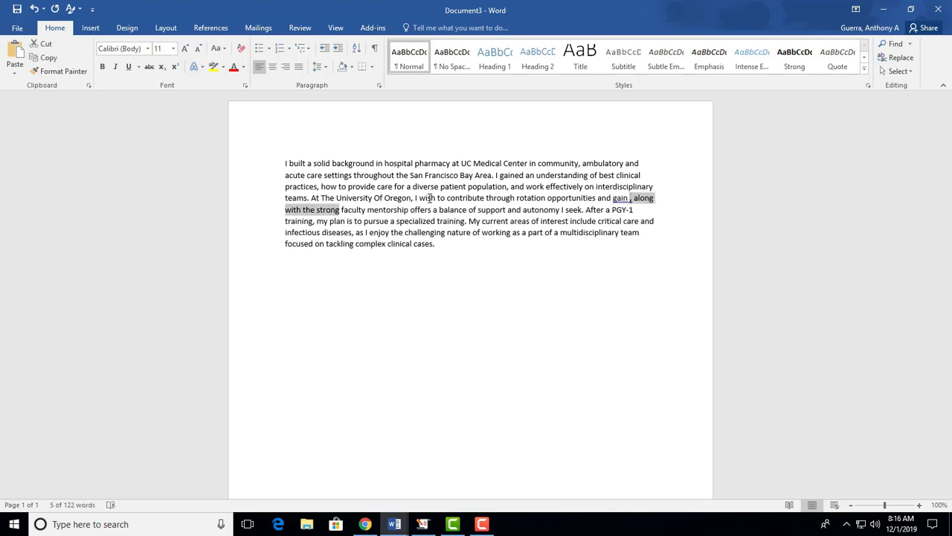
{"action": "key", "text": "Delete"}
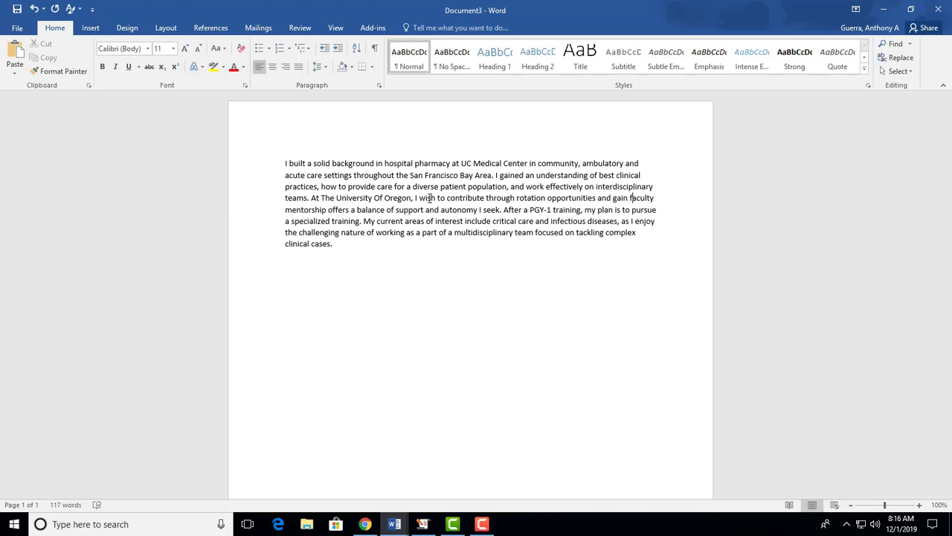
Step: End the sentence with a period after "mentorship" and delete "offers a balance of support and autonomy I seek."
{"action": "key", "text": "Right"}
{"action": "key", "text": "Right"}
{"action": "key", "text": "Right"}
{"action": "key", "text": "Right"}
{"action": "key", "text": "Right"}
{"action": "key", "text": "Right"}
{"action": "key", "text": "Right"}
{"action": "type", "text": "."}
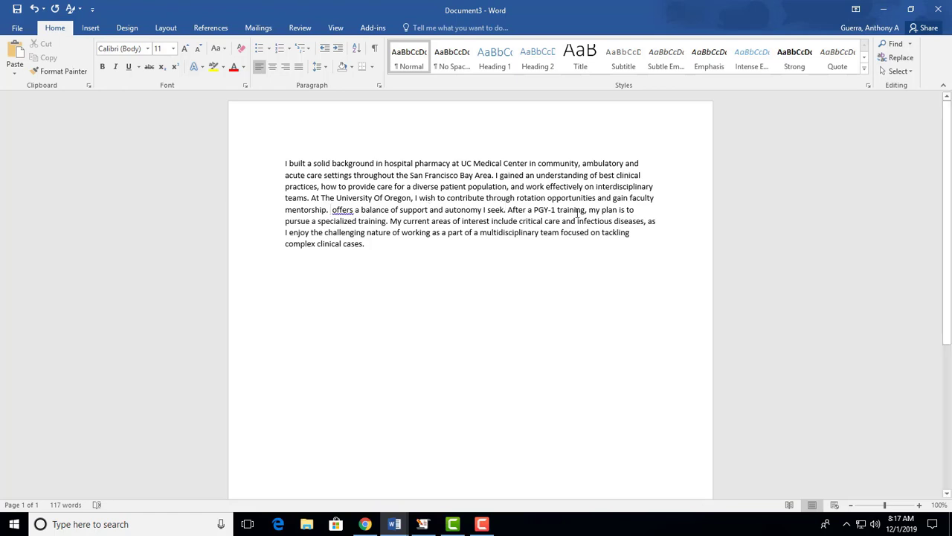
{"action": "left_click_drag", "start_coordinate": [508, 209], "coordinate": [333, 210]}
{"action": "key", "text": "BackSpace"}
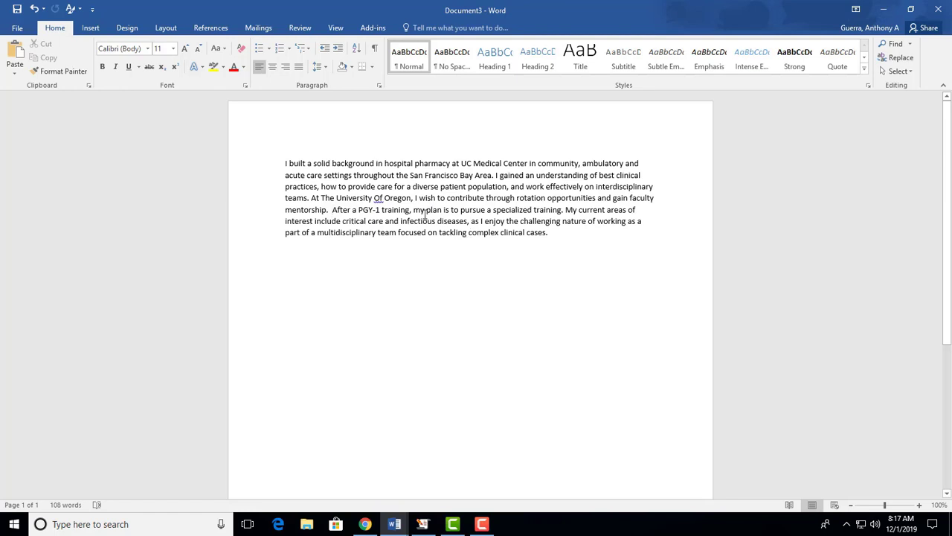
Step: Change "Of" to "of" in "The University of Oregon" and remove "a" before "specialized training"
{"action": "double_click", "coordinate": [377, 198]}
{"action": "type", "text": "of"}
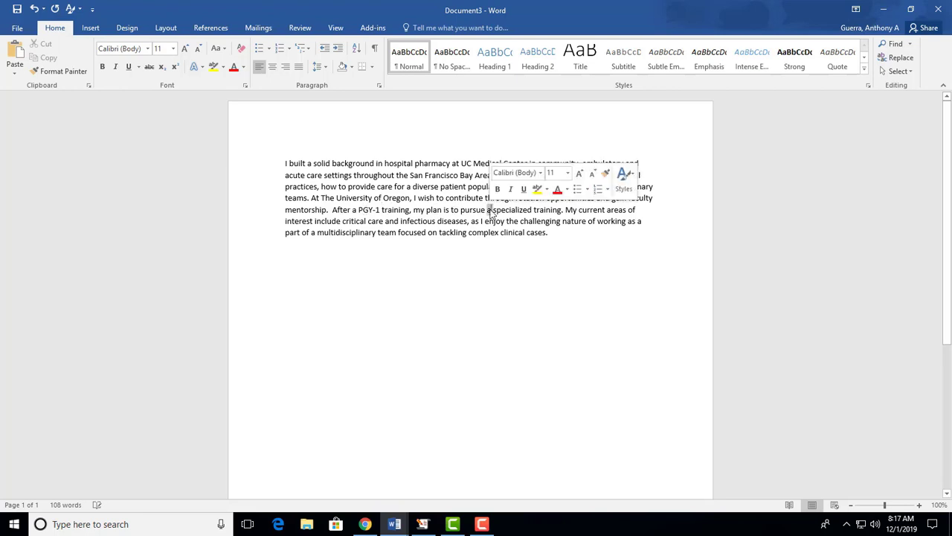
{"action": "triple_click", "coordinate": [491, 211]}
{"action": "left_click", "coordinate": [491, 210]}
{"action": "double_click", "coordinate": [491, 210]}
{"action": "key", "text": "Delete"}
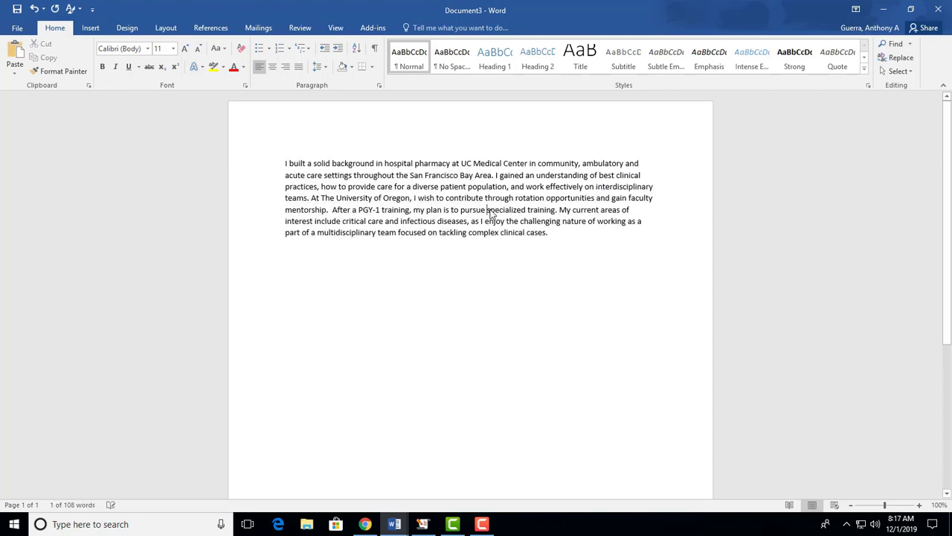
Step: Merge the last two sentences by replacing ". My current areas of interest include" with "in" after "specialized training"
{"action": "left_click", "coordinate": [556, 210]}
{"action": "type", "text": "in"}
{"action": "key", "text": "BackSpace"}
{"action": "key", "text": "BackSpace"}
{"action": "key", "text": "BackSpace"}
{"action": "type", "text": "in"}
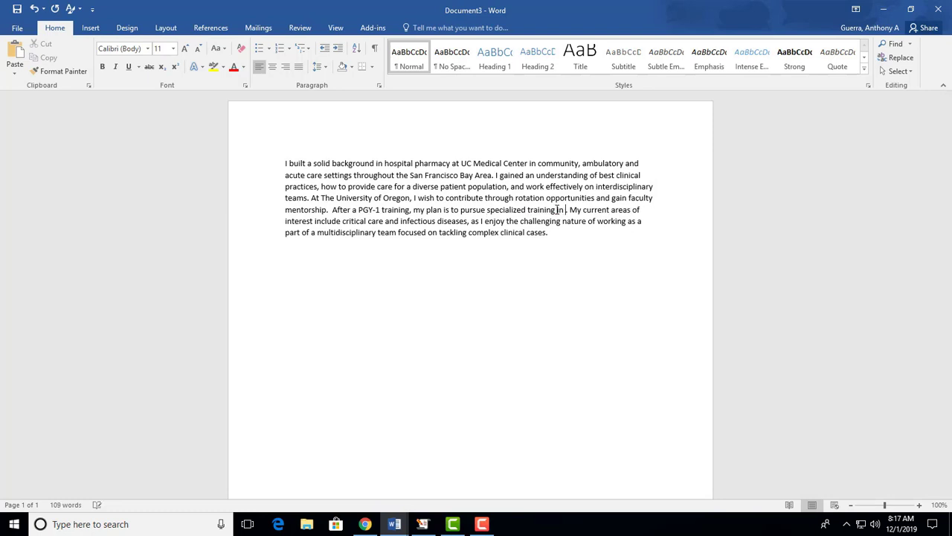
{"action": "key", "text": "shift+Right"}
{"action": "key", "text": "shift+Right"}
{"action": "key", "text": "shift+Right"}
{"action": "key", "text": "shift+Right"}
{"action": "key", "text": "shift+Right"}
{"action": "key", "text": "shift+Right"}
{"action": "key", "text": "shift+Right"}
{"action": "key", "text": "shift+Right"}
{"action": "key", "text": "shift+Right"}
{"action": "key", "text": "shift+Right"}
{"action": "key", "text": "shift+Right"}
{"action": "key", "text": "shift+Right"}
{"action": "key", "text": "shift+Right"}
{"action": "key", "text": "shift+Right"}
{"action": "key", "text": "shift+Right"}
{"action": "key", "text": "shift+Right"}
{"action": "key", "text": "shift+Right"}
{"action": "key", "text": "shift+Right"}
{"action": "key", "text": "shift+Right"}
{"action": "key", "text": "shift+Right"}
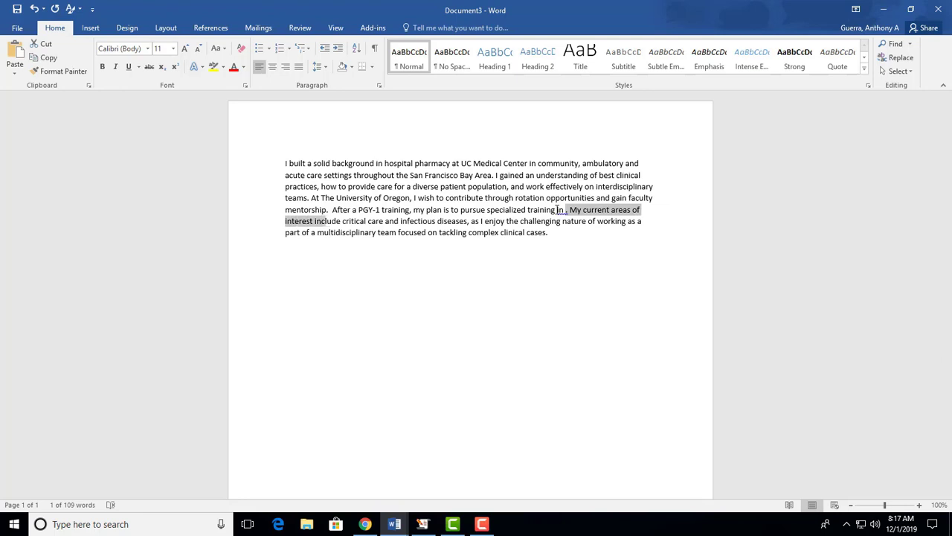
{"action": "key", "text": "shift+Right"}
{"action": "key", "text": "shift+Right"}
{"action": "key", "text": "shift+Right"}
{"action": "key", "text": "shift+Right"}
{"action": "key", "text": "shift+Left"}
{"action": "key", "text": "Delete"}
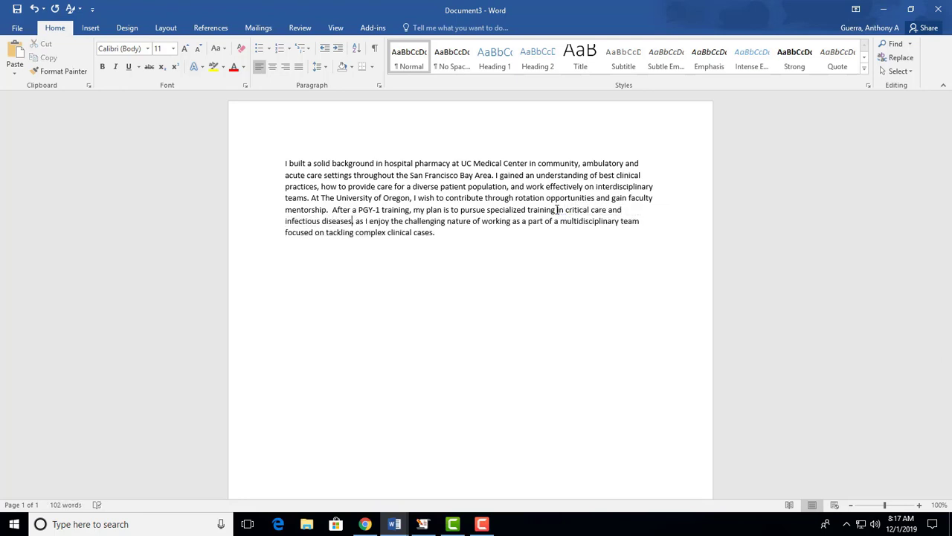
Step: End the paragraph at "infectious disease." and delete the remaining clause about enjoying the challenging nature of multidisciplinary team work
{"action": "type", "text": ","}
{"action": "type", "text": "."}
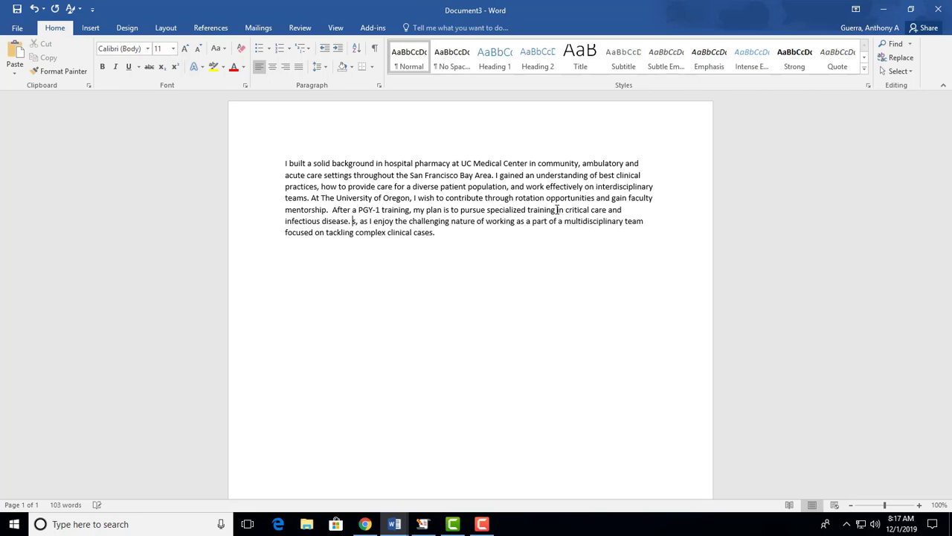
{"action": "key", "text": "shift+Down"}
{"action": "key", "text": "shift+Right"}
{"action": "key", "text": "shift+Right"}
{"action": "key", "text": "shift+Right"}
{"action": "key", "text": "shift+Right"}
{"action": "key", "text": "shift+Right"}
{"action": "key", "text": "shift+Right"}
{"action": "key", "text": "shift+Right"}
{"action": "key", "text": "shift+Right"}
{"action": "key", "text": "shift+Right"}
{"action": "key", "text": "shift+Right"}
{"action": "key", "text": "shift+Right"}
{"action": "key", "text": "shift+Right"}
{"action": "key", "text": "shift+Right"}
{"action": "key", "text": "shift+Right"}
{"action": "key", "text": "shift+Right"}
{"action": "key", "text": "shift+Right"}
{"action": "key", "text": "shift+Right"}
{"action": "key", "text": "shift+Right"}
{"action": "key", "text": "shift+Right"}
{"action": "key", "text": "shift+Right"}
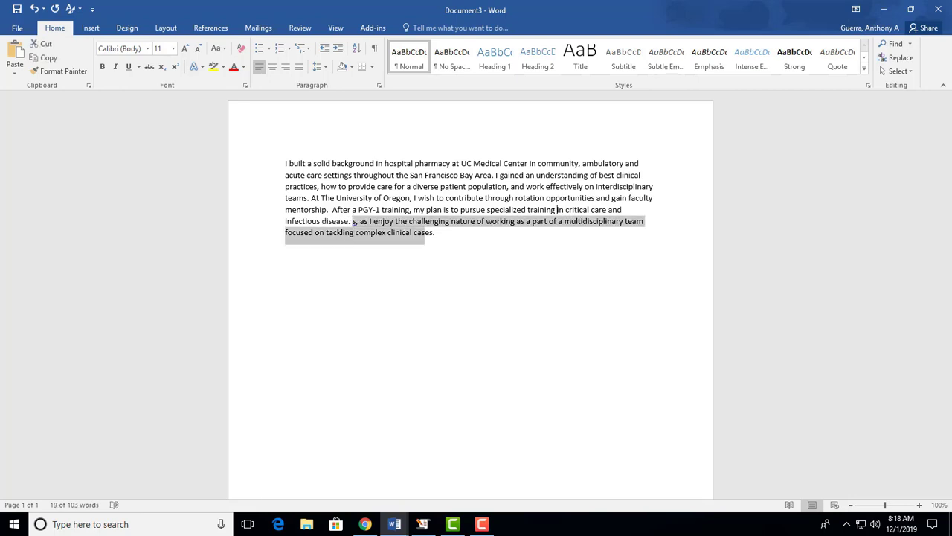
{"action": "key", "text": "shift+Right"}
{"action": "key", "text": "shift+Right"}
{"action": "key", "text": "shift+Right"}
{"action": "key", "text": "Delete"}
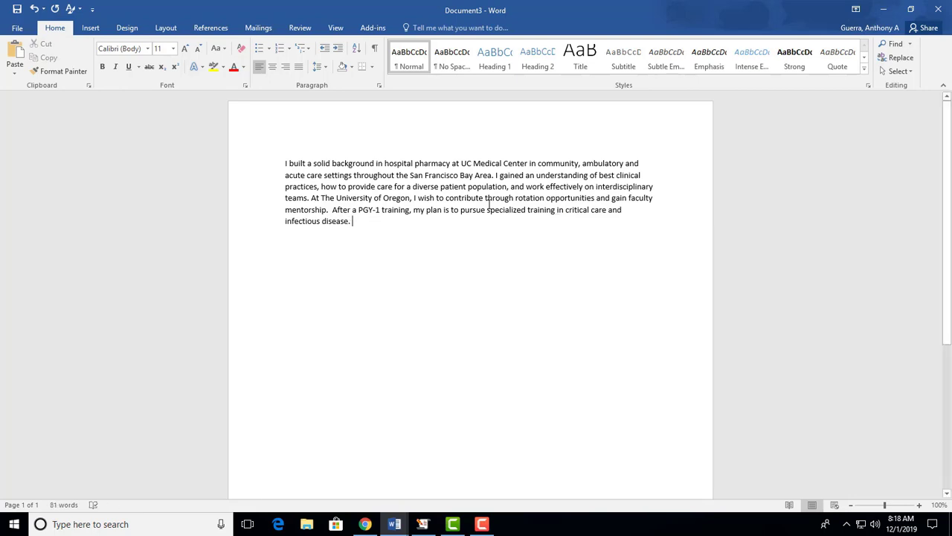
Step: Switch to the full model letter and highlight the original second-paragraph text from "As you can see from my CV" through "complex clinical cases"
{"action": "left_click", "coordinate": [883, 9]}
{"action": "left_click", "coordinate": [404, 334]}
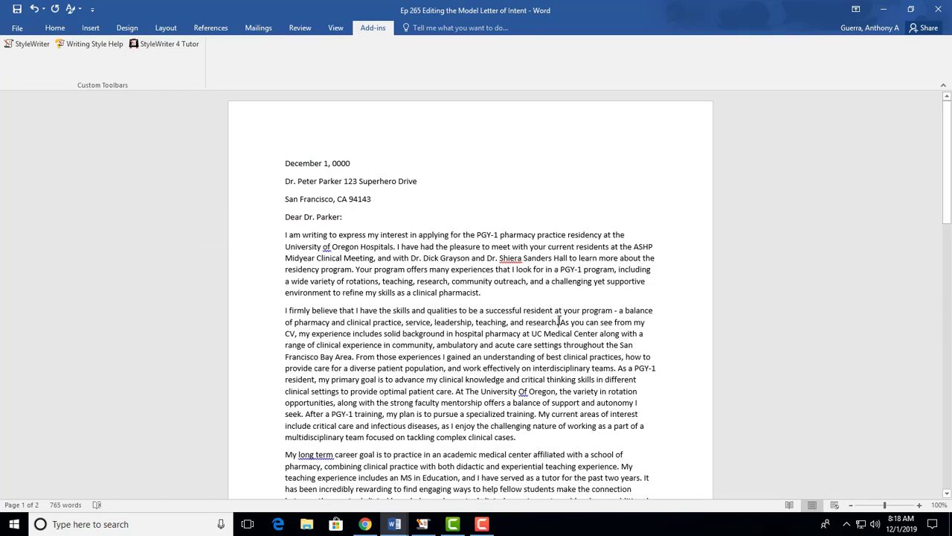
{"action": "left_click_drag", "start_coordinate": [559, 321], "coordinate": [561, 438]}
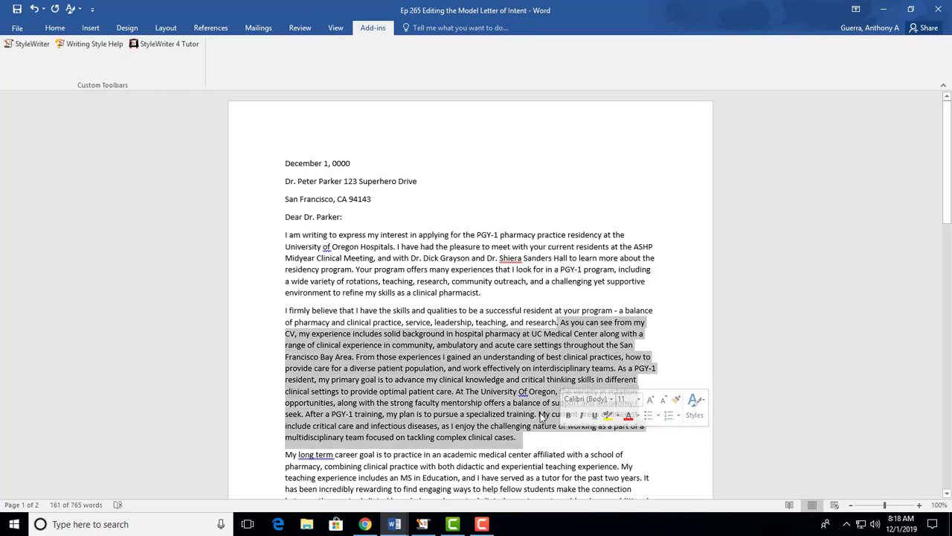
{"action": "left_click", "coordinate": [883, 9]}
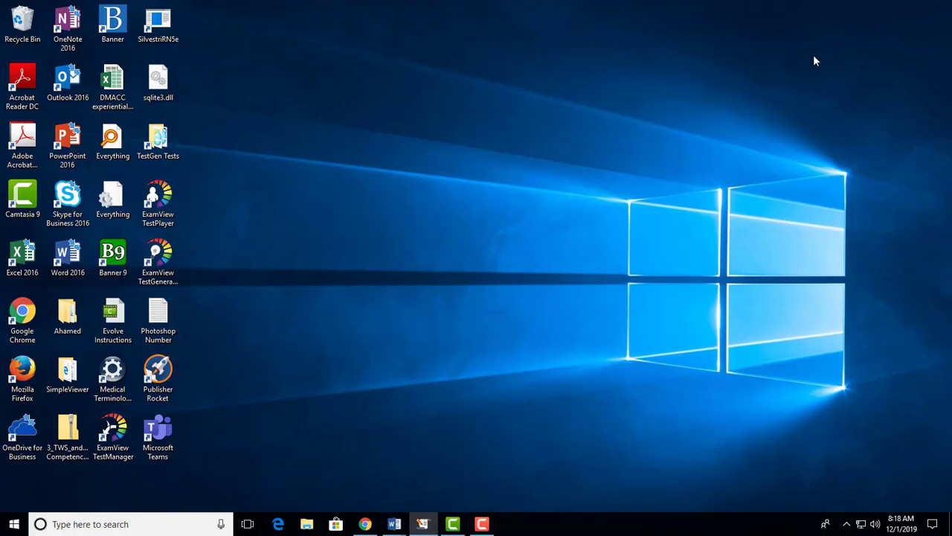
Step: Return to Document3 and highlight the entire shortened paragraph to compare it with the original
{"action": "mouse_move", "coordinate": [397, 524]}
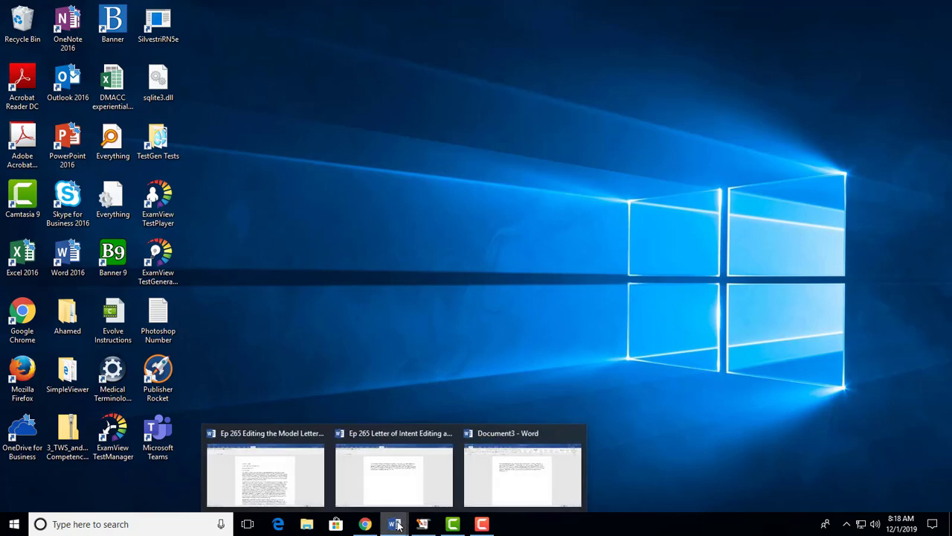
{"action": "mouse_move", "coordinate": [392, 483]}
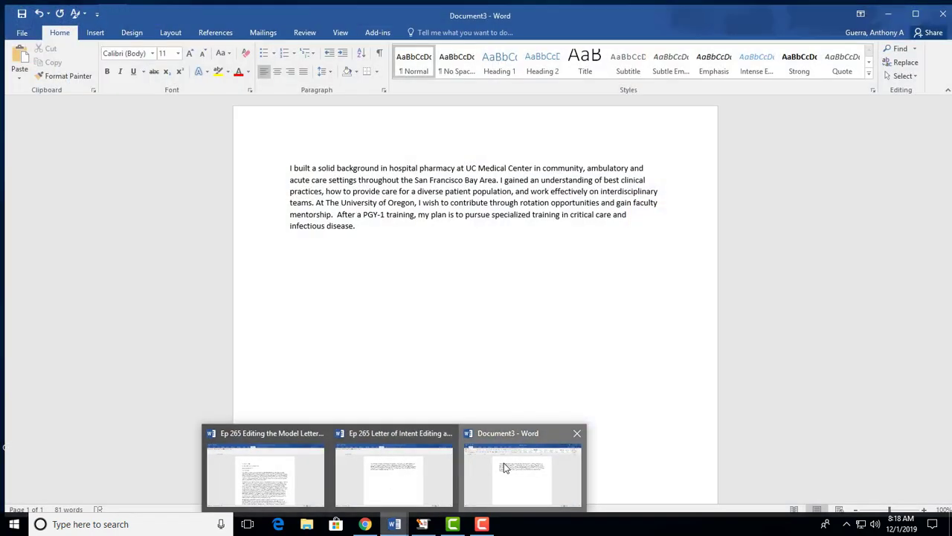
{"action": "left_click", "coordinate": [522, 476]}
{"action": "double_click", "coordinate": [329, 187]}
{"action": "triple_click", "coordinate": [334, 190]}
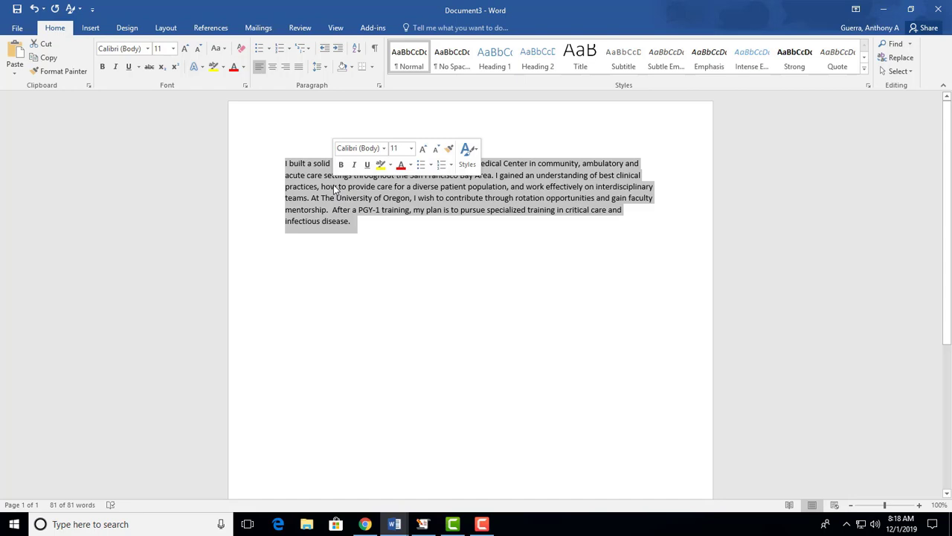
{"action": "left_click", "coordinate": [333, 190]}
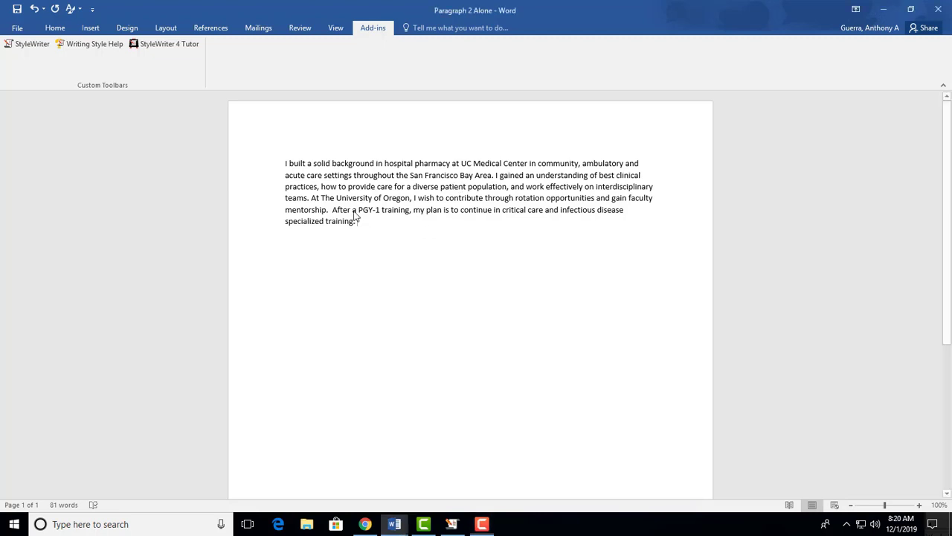
Step: Remove "a" before "PGY-1 training" in the last sentence of the Paragraph 2 Alone document
{"action": "double_click", "coordinate": [355, 209]}
{"action": "key", "text": "Delete"}
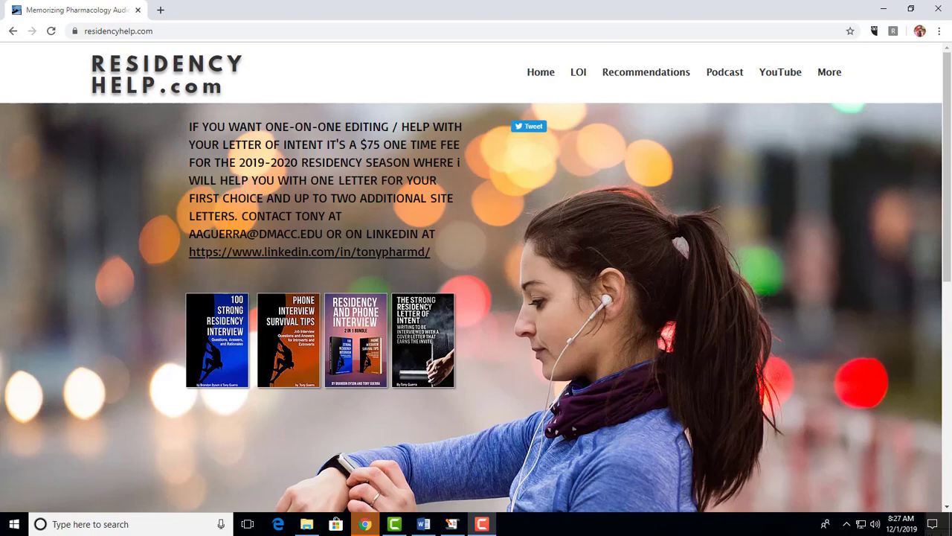
Step: Leave the residencyhelp.com page for the Paragraph 3 Alone document and correct "long term" to "long-term" using the grammar suggestion
{"action": "left_click", "coordinate": [885, 16]}
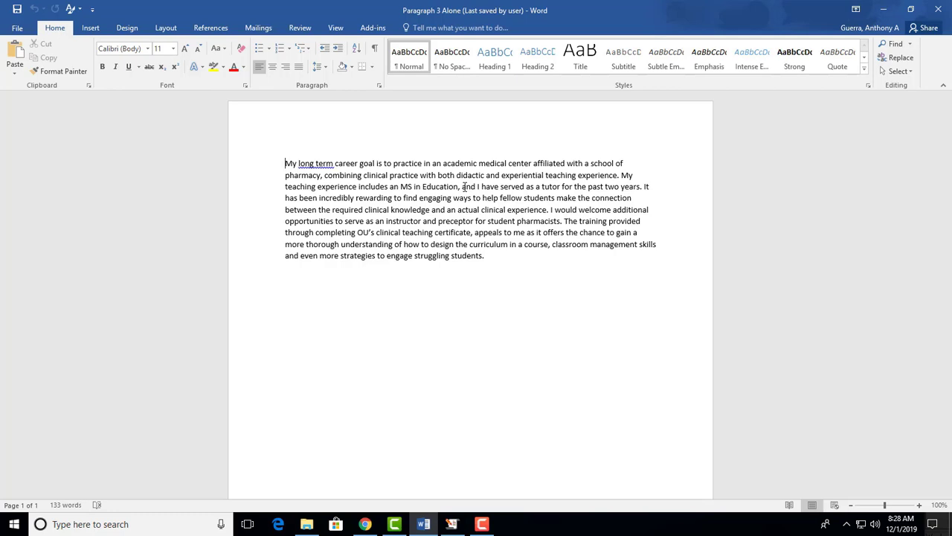
{"action": "double_click", "coordinate": [305, 163]}
{"action": "right_click", "coordinate": [317, 163]}
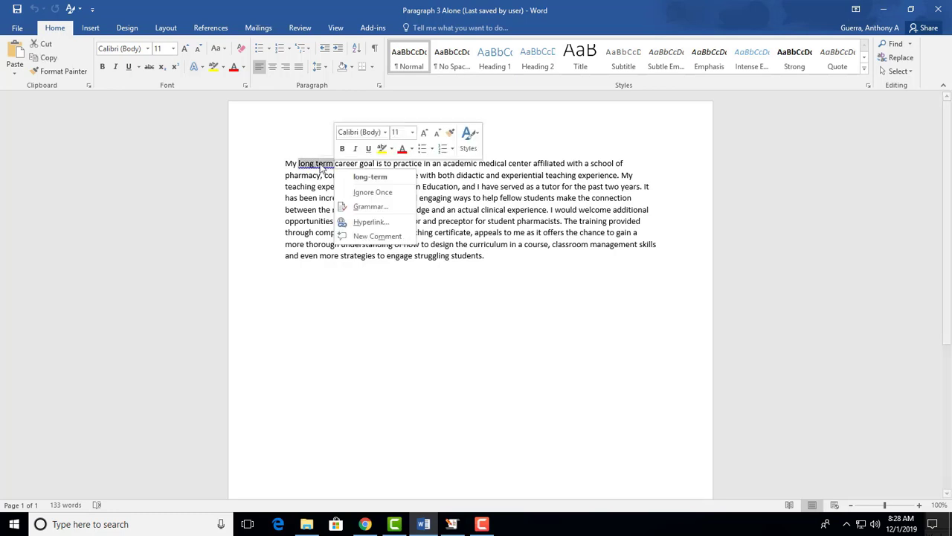
{"action": "left_click", "coordinate": [345, 177]}
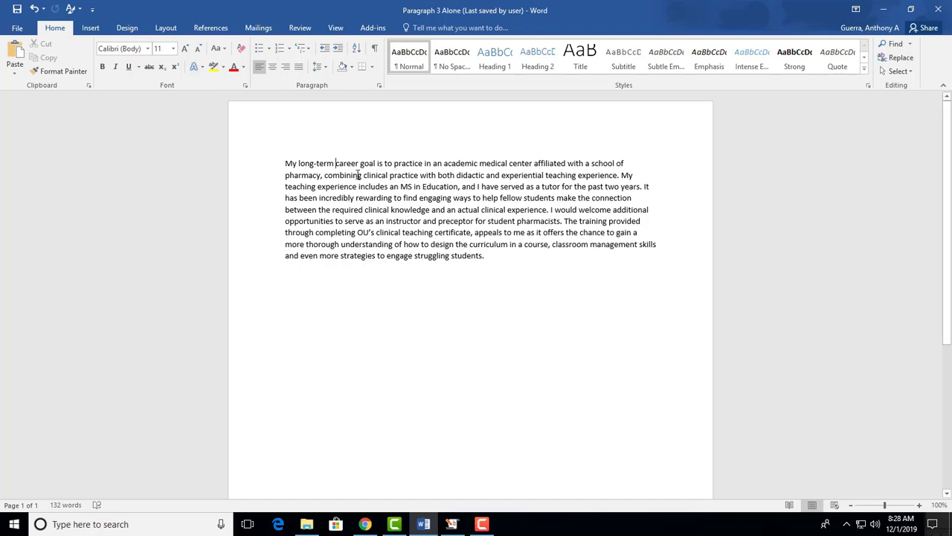
Step: End the first sentence after "school of pharmacy" by deleting ", combining clinical practice with both didactic and experiential teaching experience"
{"action": "left_click", "coordinate": [321, 175]}
{"action": "type", "text": ","}
{"action": "key", "text": "shift+Right"}
{"action": "key", "text": "shift+Right"}
{"action": "key", "text": "shift+Right"}
{"action": "key", "text": "shift+Right"}
{"action": "key", "text": "shift+Right"}
{"action": "key", "text": "shift+Right"}
{"action": "key", "text": "shift+Right"}
{"action": "key", "text": "shift+Right"}
{"action": "key", "text": "shift+Right"}
{"action": "key", "text": "shift+Right"}
{"action": "key", "text": "shift+Right"}
{"action": "key", "text": "shift+Right"}
{"action": "key", "text": "shift+Right"}
{"action": "key", "text": "shift+Right"}
{"action": "key", "text": "shift+Right"}
{"action": "key", "text": "shift+Right"}
{"action": "key", "text": "shift+Right"}
{"action": "key", "text": "shift+Right"}
{"action": "key", "text": "shift+Right"}
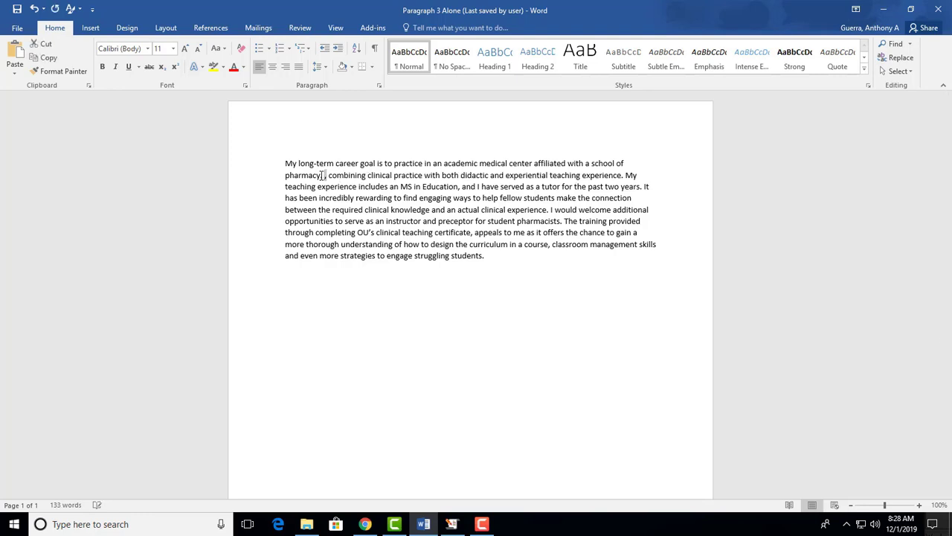
{"action": "key", "text": "shift+Right"}
{"action": "key", "text": "shift+Right"}
{"action": "key", "text": "shift+Right"}
{"action": "key", "text": "shift+Right"}
{"action": "key", "text": "shift+Right"}
{"action": "key", "text": "shift+Right"}
{"action": "key", "text": "shift+Right"}
{"action": "key", "text": "shift+Right"}
{"action": "key", "text": "shift+Right"}
{"action": "key", "text": "shift+Right"}
{"action": "key", "text": "shift+Right"}
{"action": "key", "text": "shift+Right"}
{"action": "key", "text": "shift+Right"}
{"action": "key", "text": "shift+Right"}
{"action": "key", "text": "shift+Right"}
{"action": "key", "text": "shift+Right"}
{"action": "key", "text": "shift+Right"}
{"action": "key", "text": "shift+Right"}
{"action": "key", "text": "shift+Right"}
{"action": "key", "text": "shift+Right"}
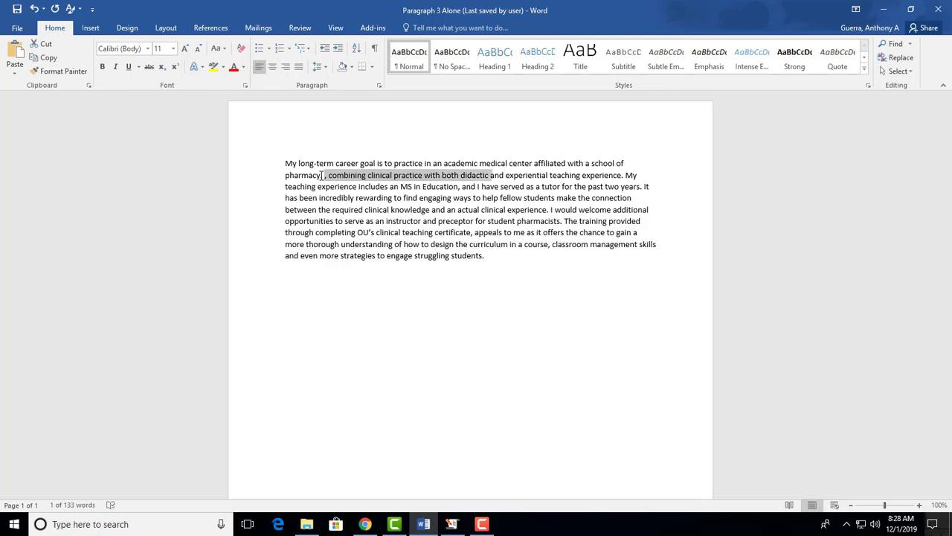
{"action": "key", "text": "shift+Right"}
{"action": "key", "text": "shift+Right"}
{"action": "key", "text": "shift+Right"}
{"action": "key", "text": "shift+Right"}
{"action": "key", "text": "shift+Right"}
{"action": "key", "text": "shift+Right"}
{"action": "key", "text": "shift+Right"}
{"action": "key", "text": "Delete"}
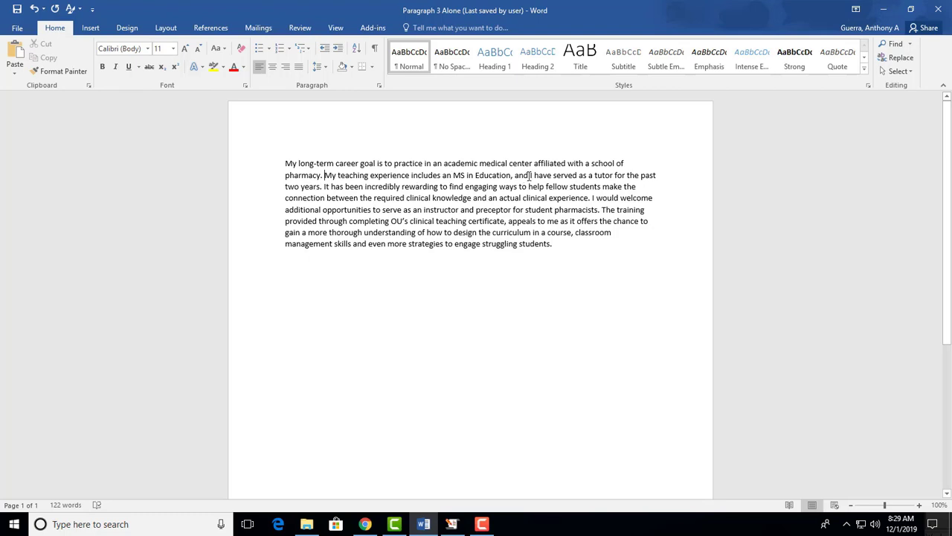
Step: Replace "My teaching experience includes an" at the start of the second sentence with "I have an"
{"action": "left_click", "coordinate": [453, 176]}
{"action": "left_click", "coordinate": [340, 174], "text": "shift"}
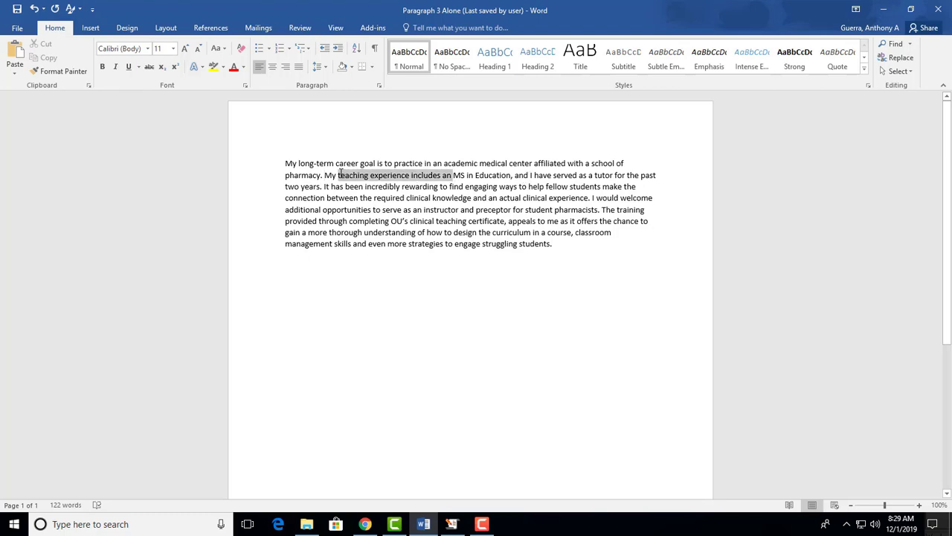
{"action": "left_click", "coordinate": [329, 176], "text": "shift"}
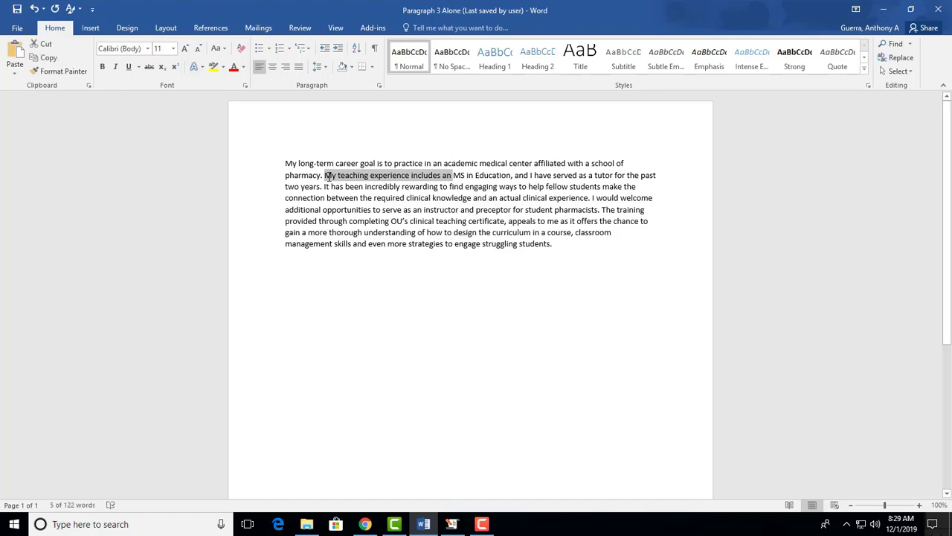
{"action": "type", "text": "I have an"}
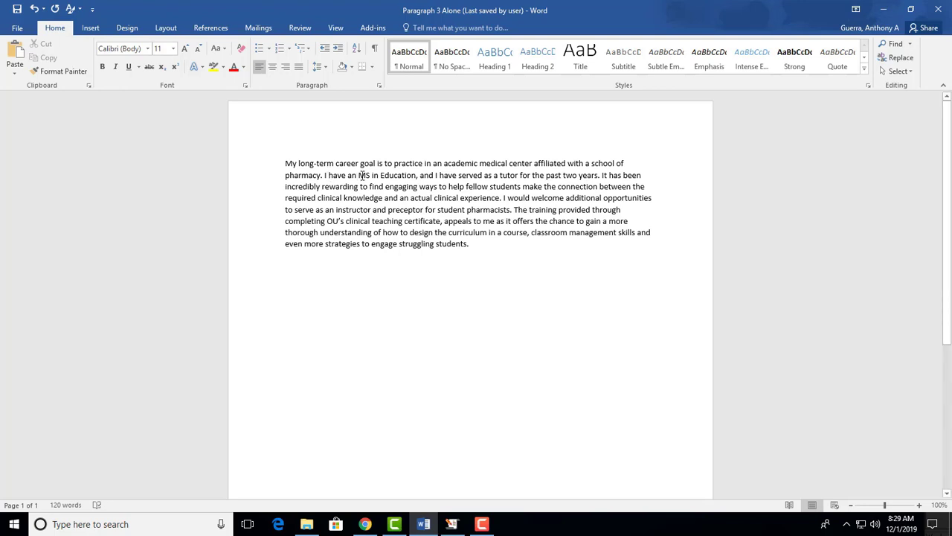
Step: Replace "MS" with "master's" in the second sentence and change the preceding "an" to "a"
{"action": "double_click", "coordinate": [360, 175]}
{"action": "right_click", "coordinate": [363, 177]}
{"action": "key", "text": "Escape"}
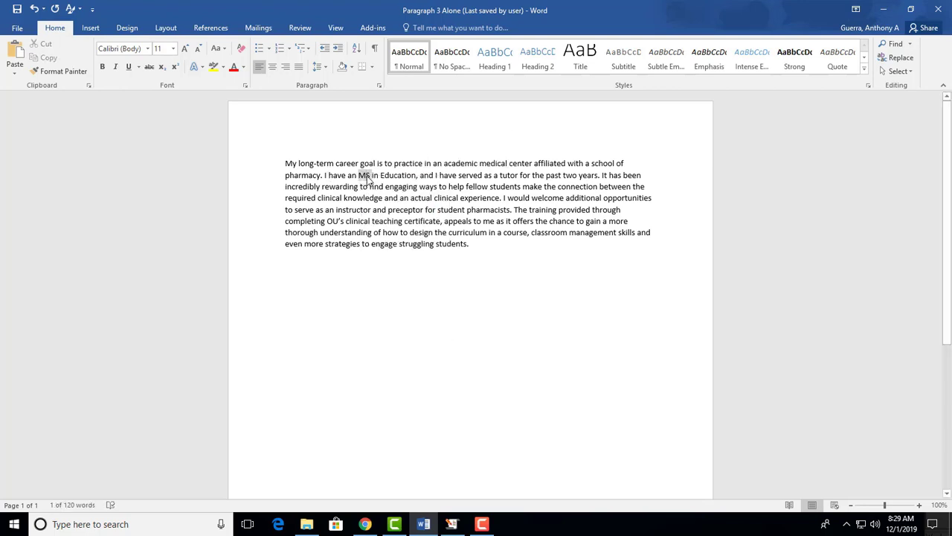
{"action": "type", "text": "Mast"}
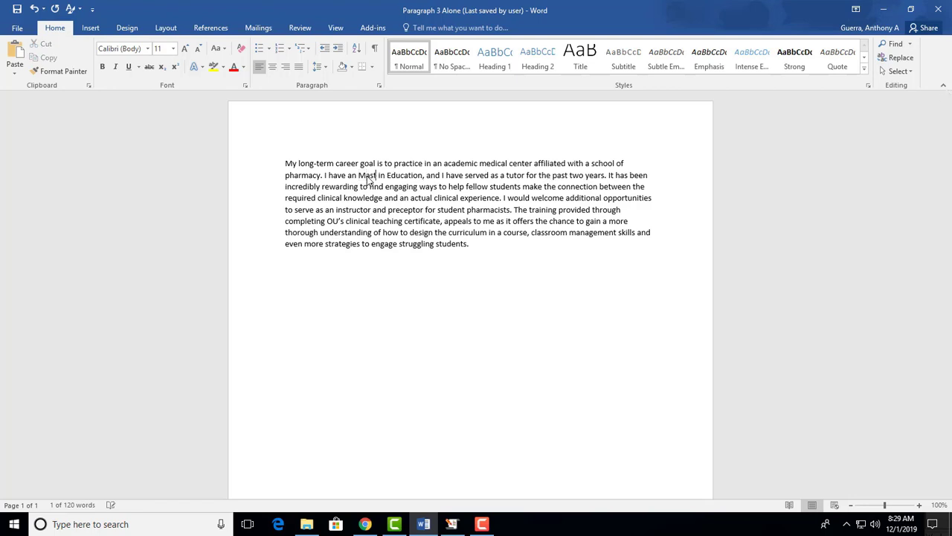
{"action": "key", "text": "BackSpace"}
{"action": "key", "text": "BackSpace"}
{"action": "type", "text": "maste"}
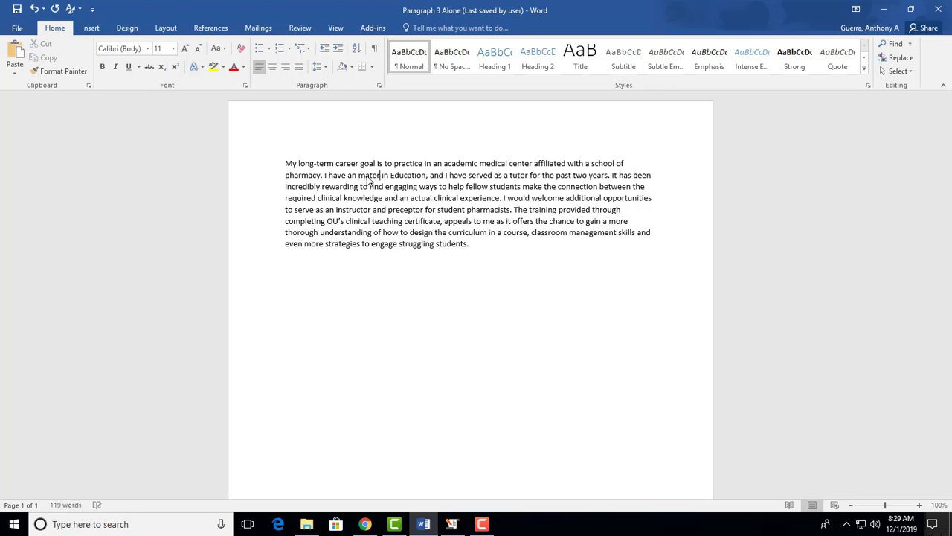
{"action": "type", "text": "r's"}
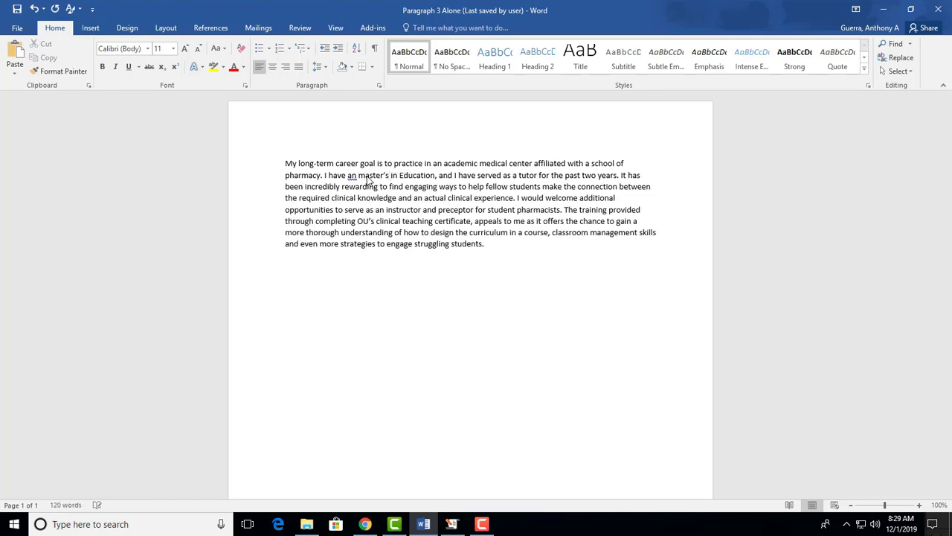
{"action": "key", "text": "ctrl+Right"}
{"action": "key", "text": "ctrl+Right"}
{"action": "key", "text": "BackSpace"}
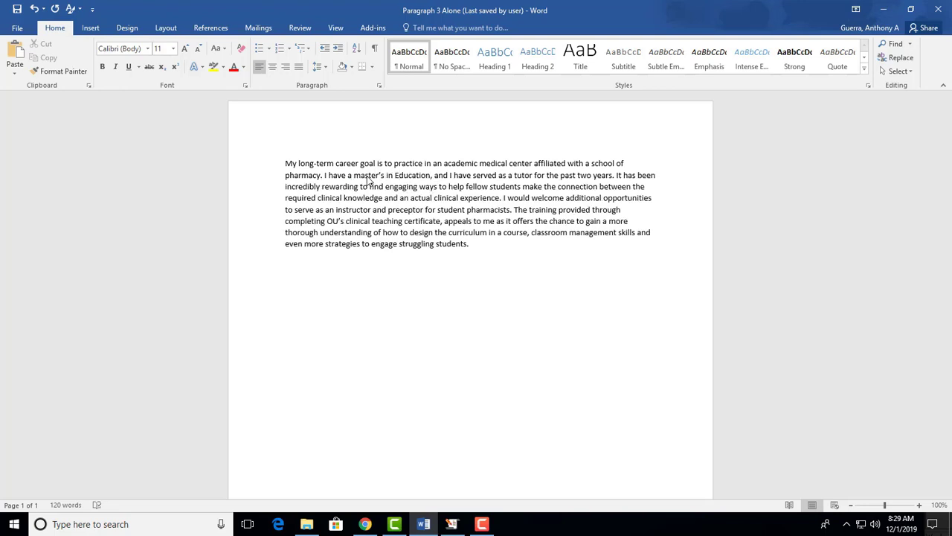
Step: Change "Education" to lowercase "education" in the second sentence and remove the comma after it
{"action": "key", "text": "Delete"}
{"action": "type", "text": "e"}
{"action": "key", "text": "BackSpace"}
{"action": "key", "text": "BackSpace"}
{"action": "key", "text": "Right"}
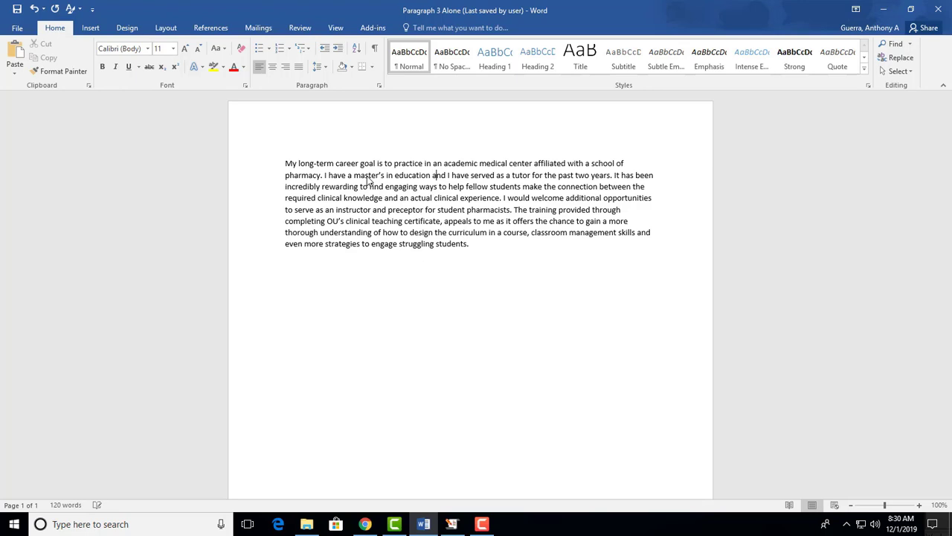
Step: Shorten "I have served as a tutor" to "I served as a tutor" in the second sentence
{"action": "key", "text": "Delete"}
{"action": "key", "text": "Delete"}
{"action": "key", "text": "Delete"}
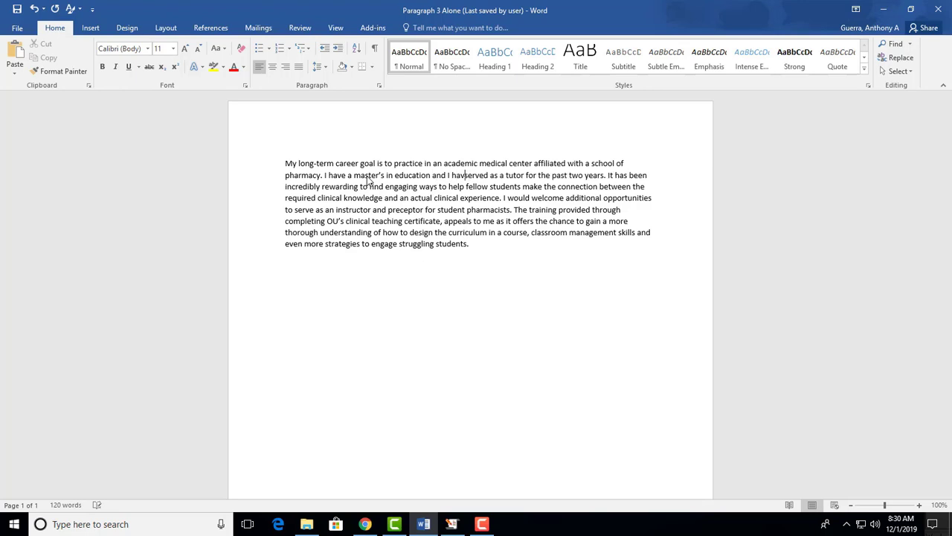
{"action": "key", "text": "BackSpace"}
{"action": "key", "text": "BackSpace"}
Step: Replace ". It has been incredibly rewarding to find engaging ways to help fellow" with "helping pharmacy", joining it to "for the past two years"
{"action": "key", "text": "Right"}
{"action": "key", "text": "Right"}
{"action": "key", "text": "Right"}
{"action": "key", "text": "Right"}
{"action": "key", "text": "Right"}
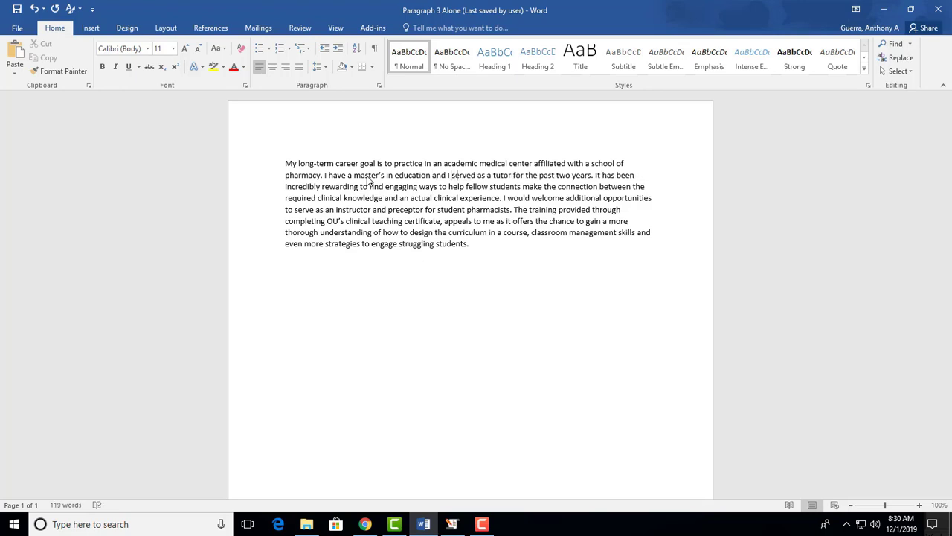
{"action": "key", "text": "Right"}
{"action": "key", "text": "Right"}
{"action": "key", "text": "Right"}
{"action": "key", "text": "Right"}
{"action": "key", "text": "Right"}
{"action": "key", "text": "Right"}
{"action": "key", "text": "Right"}
{"action": "key", "text": "Right"}
{"action": "key", "text": "Right"}
{"action": "key", "text": "Right"}
{"action": "key", "text": "Right"}
{"action": "key", "text": "Right"}
{"action": "key", "text": "Right"}
{"action": "key", "text": "Right"}
{"action": "key", "text": "Right"}
{"action": "key", "text": "Right"}
{"action": "key", "text": "Right"}
{"action": "key", "text": "Right"}
{"action": "key", "text": "Right"}
{"action": "key", "text": "shift+Down"}
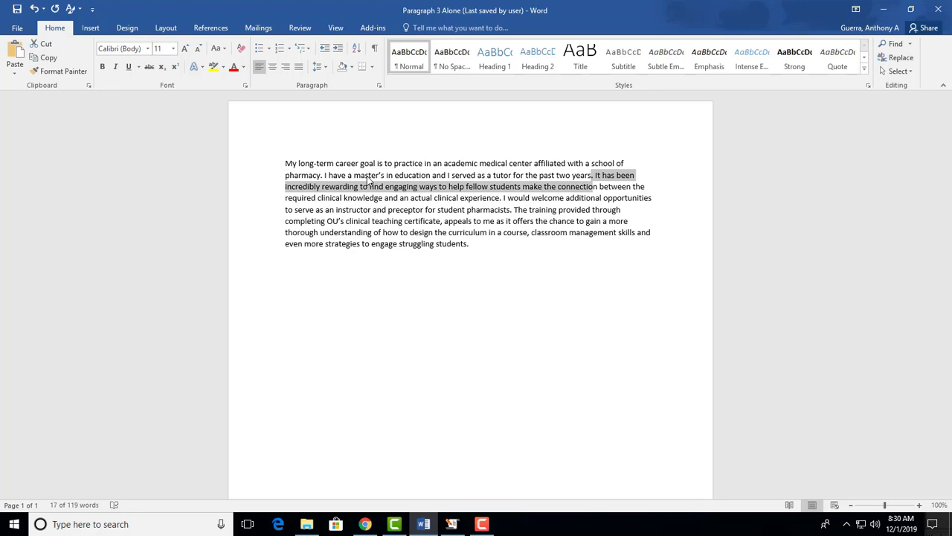
{"action": "key", "text": "ctrl+shift+Left"}
{"action": "key", "text": "ctrl+shift+Left"}
{"action": "key", "text": "ctrl+shift+Left"}
{"action": "key", "text": "ctrl+shift+Left"}
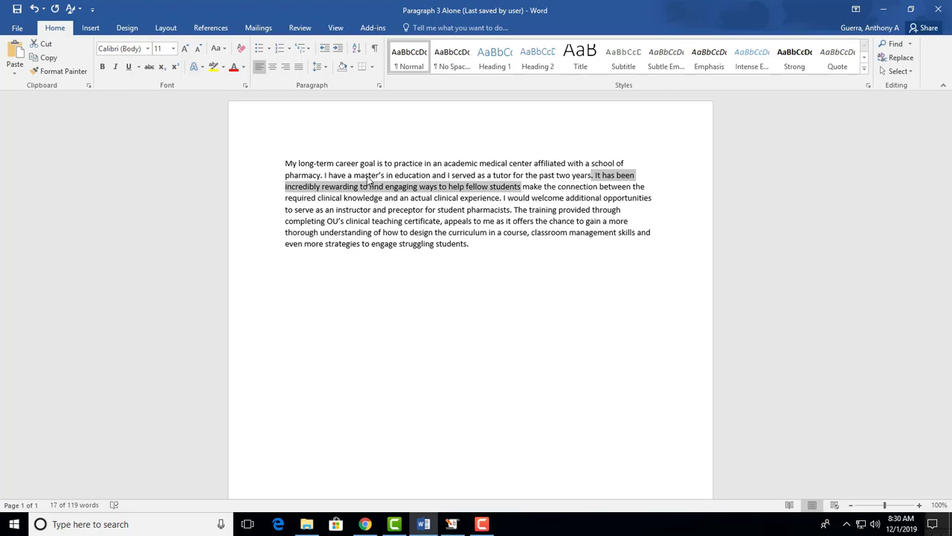
{"action": "key", "text": "BackSpace"}
{"action": "key", "text": "BackSpace"}
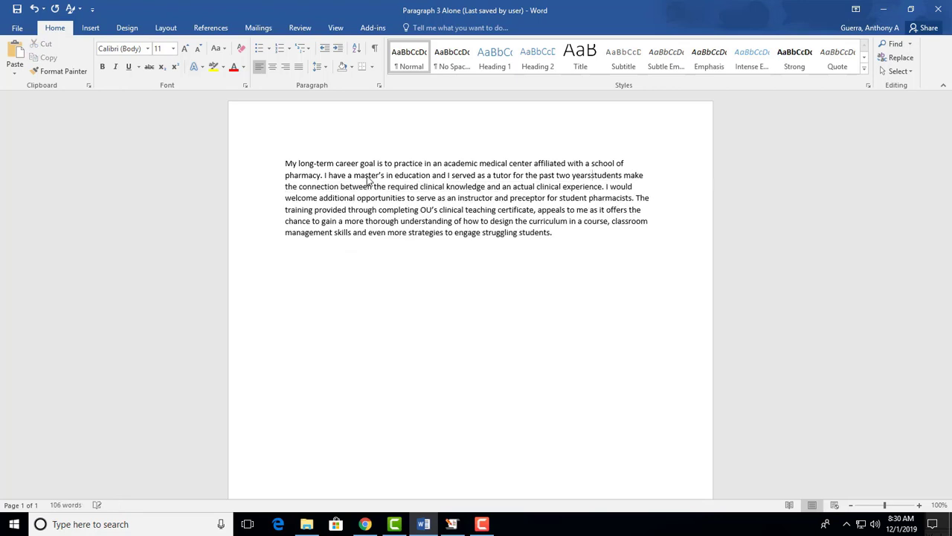
{"action": "type", "text": "helping pharmac"}
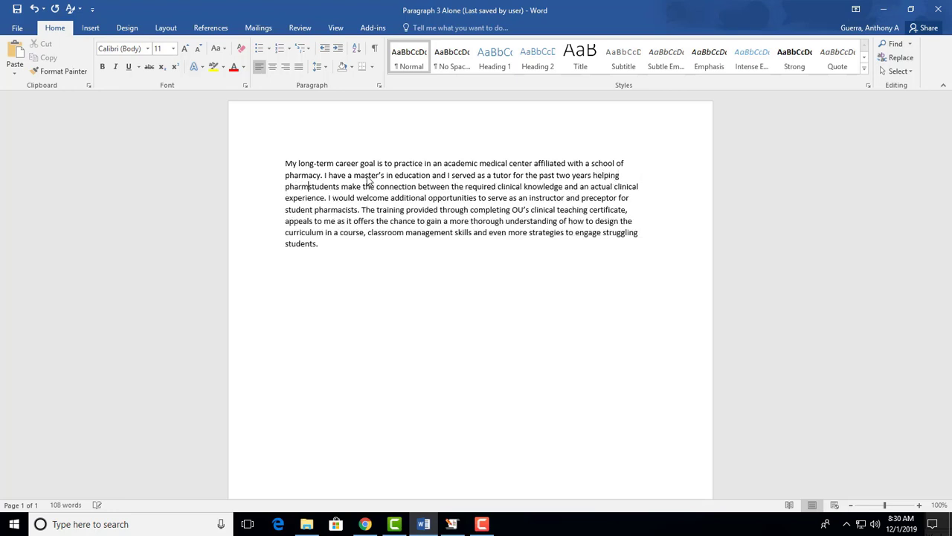
{"action": "type", "text": "y"}
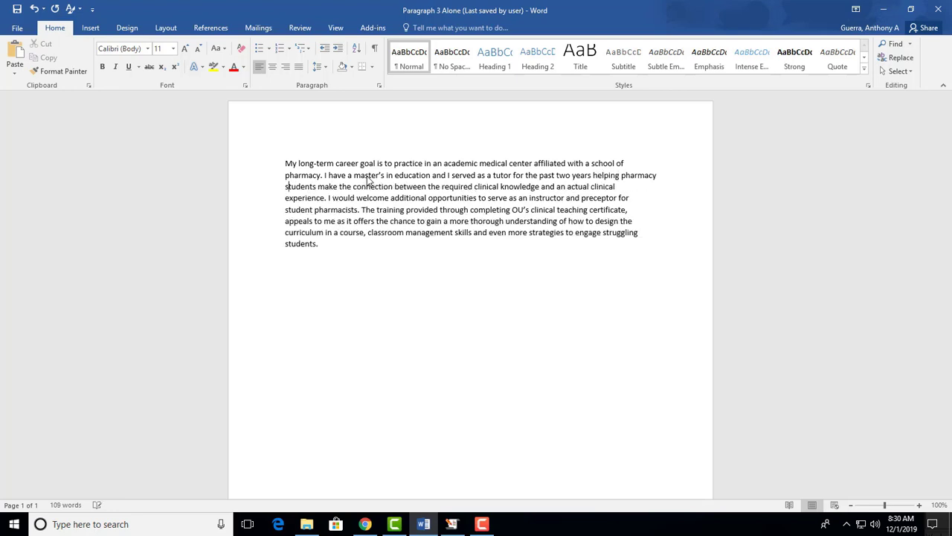
Step: Replace "make the connection between the required" with "connect" before "clinical knowledge"
{"action": "key", "text": "ctrl+Right"}
{"action": "key", "text": "shift+Right"}
{"action": "key", "text": "shift+Right"}
{"action": "key", "text": "shift+Right"}
{"action": "key", "text": "shift+Right"}
{"action": "key", "text": "shift+Right"}
{"action": "key", "text": "shift+Right"}
{"action": "key", "text": "shift+Right"}
{"action": "key", "text": "shift+Right"}
{"action": "key", "text": "shift+Right"}
{"action": "key", "text": "shift+Right"}
{"action": "key", "text": "shift+Right"}
{"action": "key", "text": "shift+Right"}
{"action": "key", "text": "shift+Right"}
{"action": "key", "text": "shift+Right"}
{"action": "key", "text": "shift+Right"}
{"action": "key", "text": "shift+Right"}
{"action": "key", "text": "shift+Right"}
{"action": "key", "text": "shift+Right"}
{"action": "key", "text": "shift+Right"}
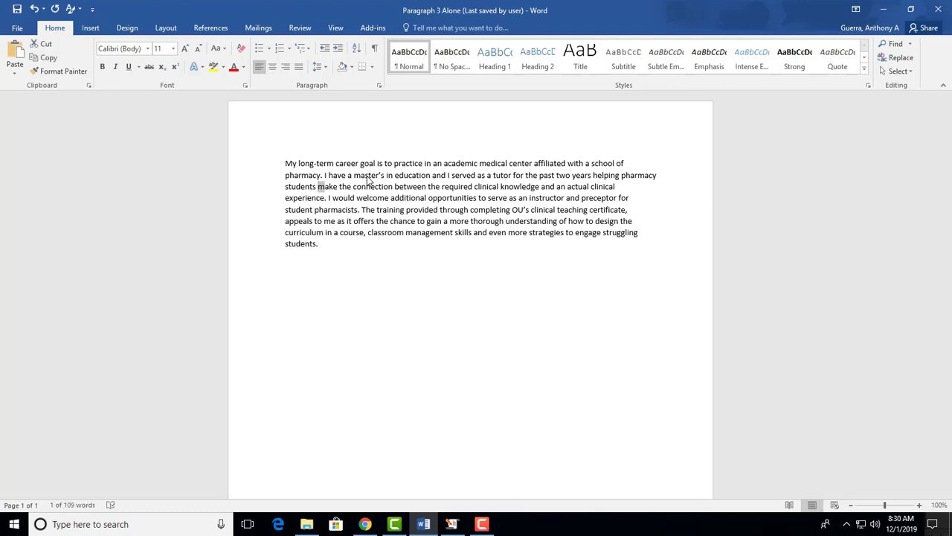
{"action": "key", "text": "shift+Right"}
{"action": "key", "text": "shift+Right"}
{"action": "key", "text": "shift+Right"}
{"action": "key", "text": "shift+Right"}
{"action": "key", "text": "shift+Right"}
{"action": "key", "text": "shift+Right"}
{"action": "key", "text": "shift+Right"}
{"action": "key", "text": "shift+Right"}
{"action": "key", "text": "shift+Right"}
{"action": "key", "text": "shift+Right"}
{"action": "key", "text": "shift+Right"}
{"action": "key", "text": "shift+Right"}
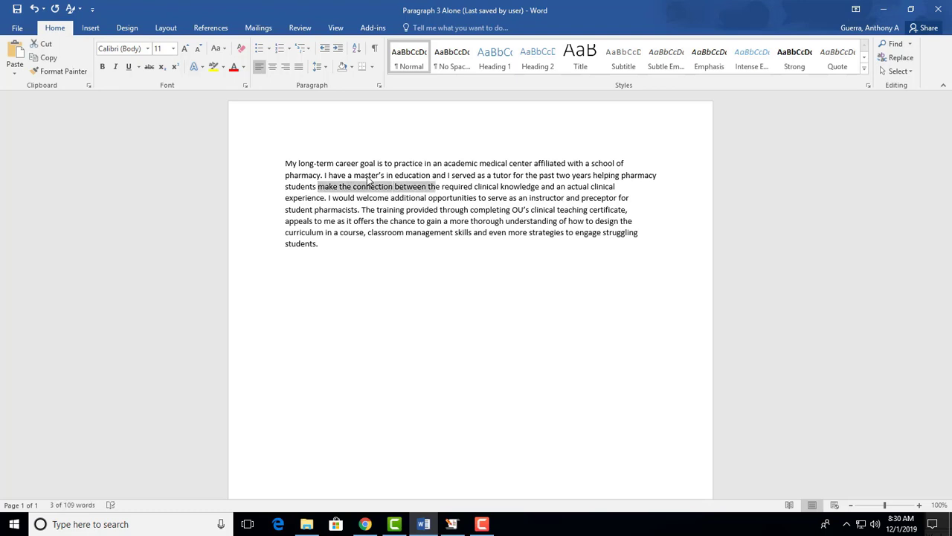
{"action": "key", "text": "shift+Right"}
{"action": "key", "text": "shift+Right"}
{"action": "key", "text": "shift+Right"}
{"action": "key", "text": "shift+Right"}
{"action": "key", "text": "shift+Right"}
{"action": "key", "text": "shift+Right"}
{"action": "key", "text": "shift+Right"}
{"action": "key", "text": "shift+Right"}
{"action": "key", "text": "shift+Right"}
{"action": "key", "text": "BackSpace"}
{"action": "type", "text": "connect"}
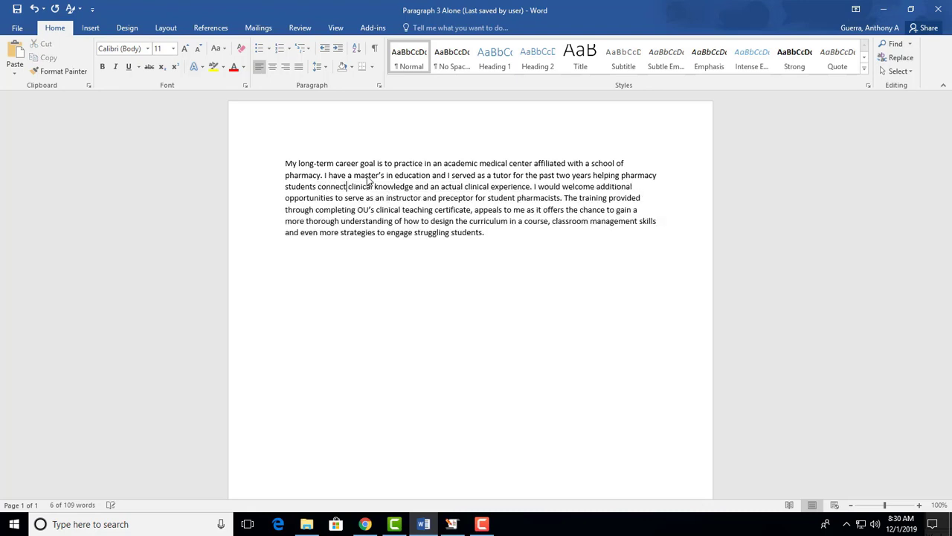
Step: Delete "an actual" before "clinical experience" in the second sentence
{"action": "key", "text": "Right"}
{"action": "key", "text": "Right"}
{"action": "key", "text": "Right"}
{"action": "key", "text": "Right"}
{"action": "key", "text": "Right"}
{"action": "key", "text": "Right"}
{"action": "key", "text": "Right"}
{"action": "key", "text": "Right"}
{"action": "key", "text": "Right"}
{"action": "key", "text": "Right"}
{"action": "key", "text": "Right"}
{"action": "key", "text": "Right"}
{"action": "key", "text": "Right"}
{"action": "key", "text": "Right"}
{"action": "key", "text": "Right"}
{"action": "key", "text": "Right"}
{"action": "key", "text": "Right"}
{"action": "key", "text": "Right"}
{"action": "key", "text": "Right"}
{"action": "key", "text": "Right"}
{"action": "key", "text": "Left"}
{"action": "key", "text": "shift+Right"}
{"action": "key", "text": "shift+Right"}
{"action": "key", "text": "shift+Right"}
{"action": "key", "text": "shift+Right"}
{"action": "key", "text": "shift+Right"}
{"action": "key", "text": "shift+Right"}
{"action": "key", "text": "shift+Right"}
{"action": "key", "text": "shift+Right"}
{"action": "key", "text": "shift+Right"}
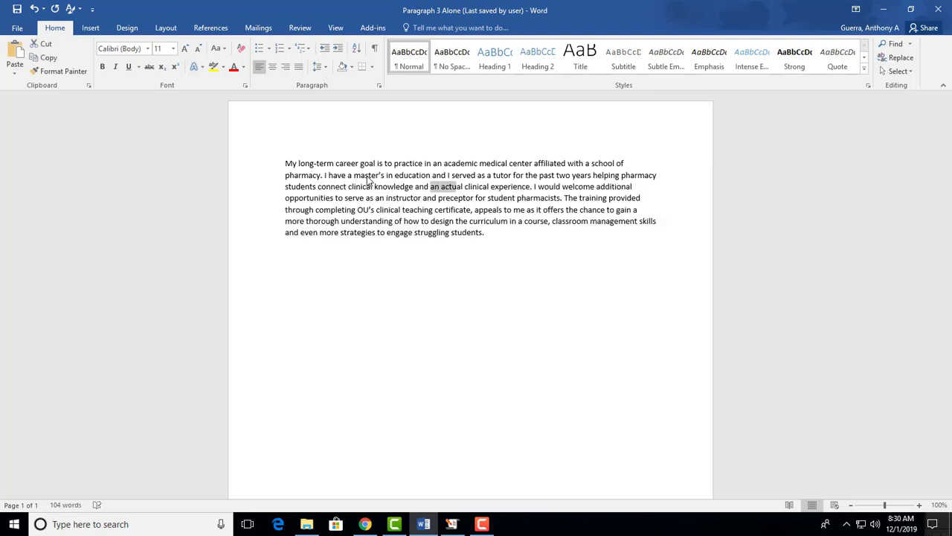
{"action": "key", "text": "Right"}
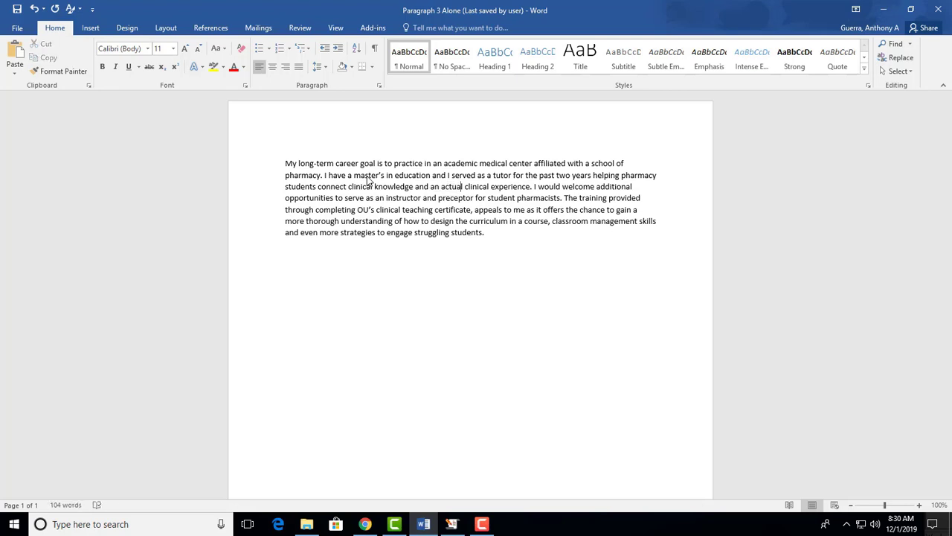
{"action": "key", "text": "Left"}
{"action": "key", "text": "Left"}
{"action": "key", "text": "Left"}
{"action": "key", "text": "Left"}
{"action": "key", "text": "shift+Right"}
{"action": "key", "text": "shift+Right"}
{"action": "key", "text": "shift+Right"}
{"action": "key", "text": "shift+Right"}
{"action": "key", "text": "shift+Right"}
{"action": "key", "text": "shift+Right"}
{"action": "key", "text": "shift+Right"}
{"action": "key", "text": "shift+Right"}
{"action": "key", "text": "shift+Right"}
{"action": "key", "text": "shift+Right"}
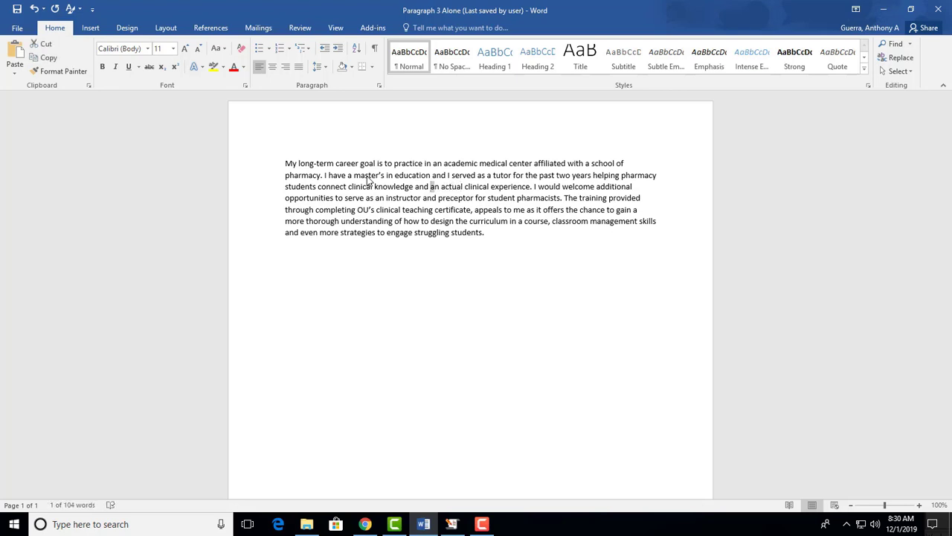
{"action": "key", "text": "Delete"}
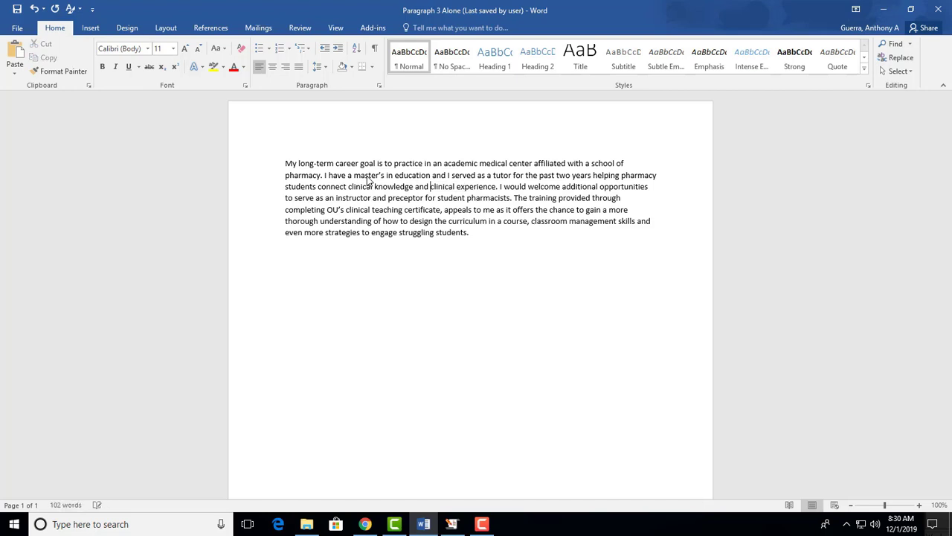
Step: Check the synonyms for the second "clinical" and replace that word with "practical" before "experience"
{"action": "right_click", "coordinate": [433, 188]}
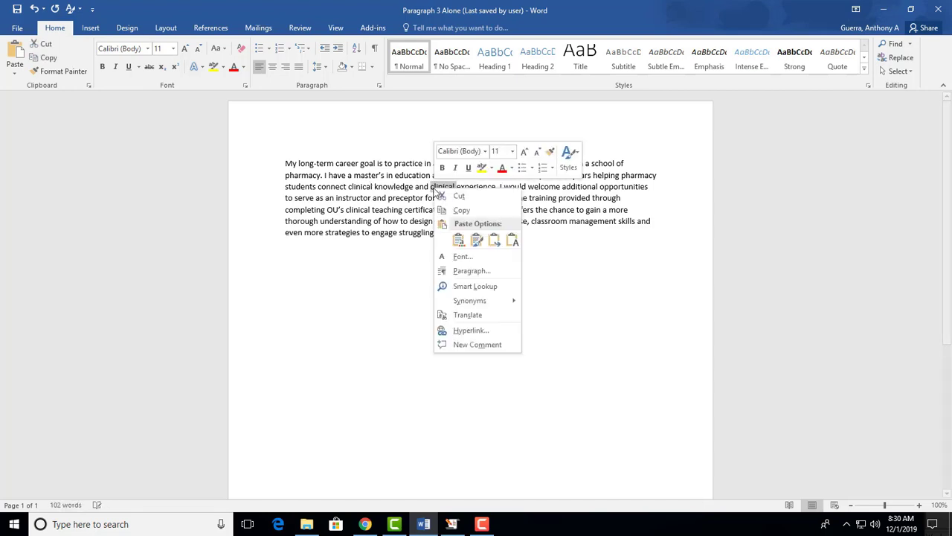
{"action": "mouse_move", "coordinate": [512, 306]}
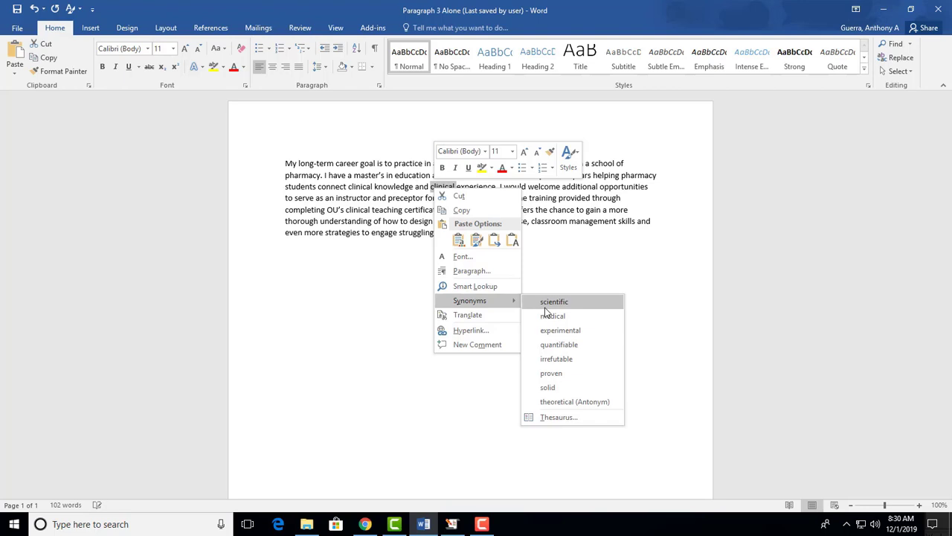
{"action": "left_click", "coordinate": [566, 246]}
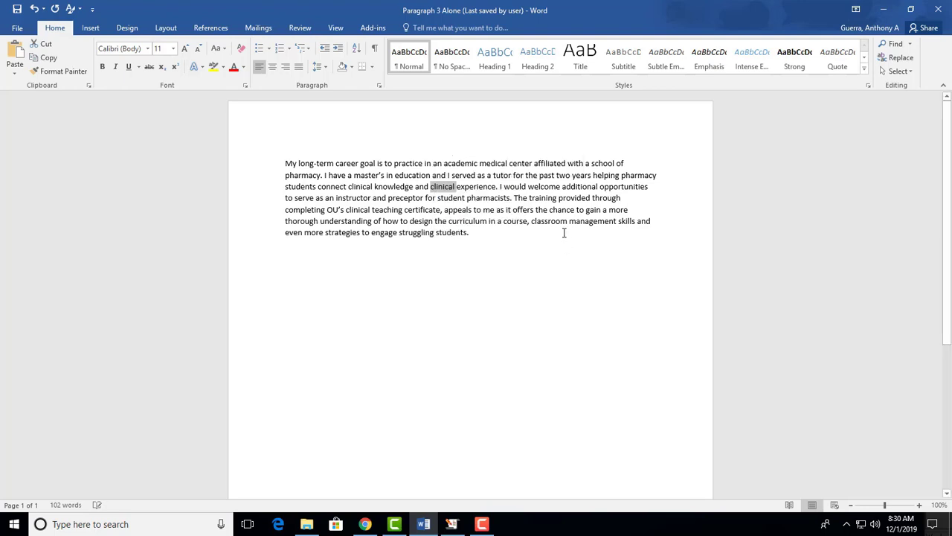
{"action": "left_click", "coordinate": [462, 198]}
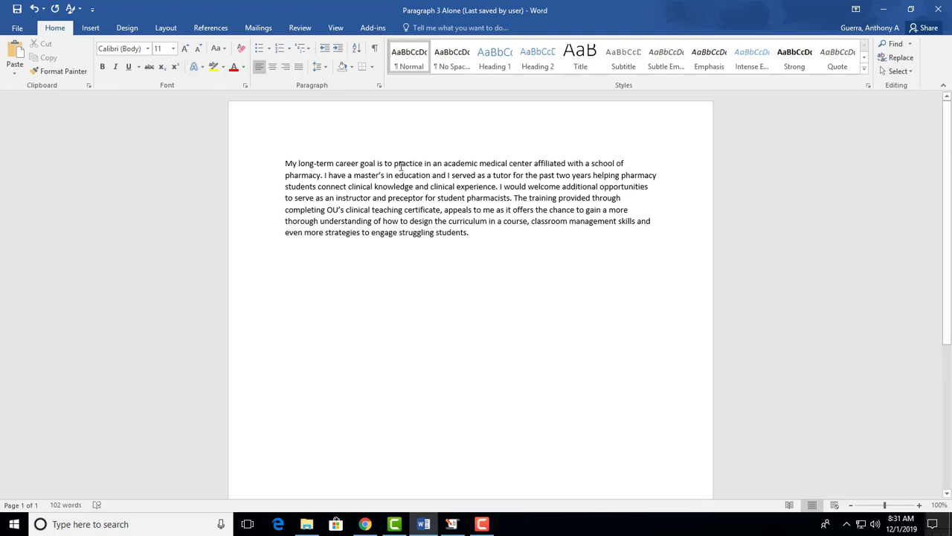
{"action": "double_click", "coordinate": [434, 186]}
{"action": "type", "text": "practical"}
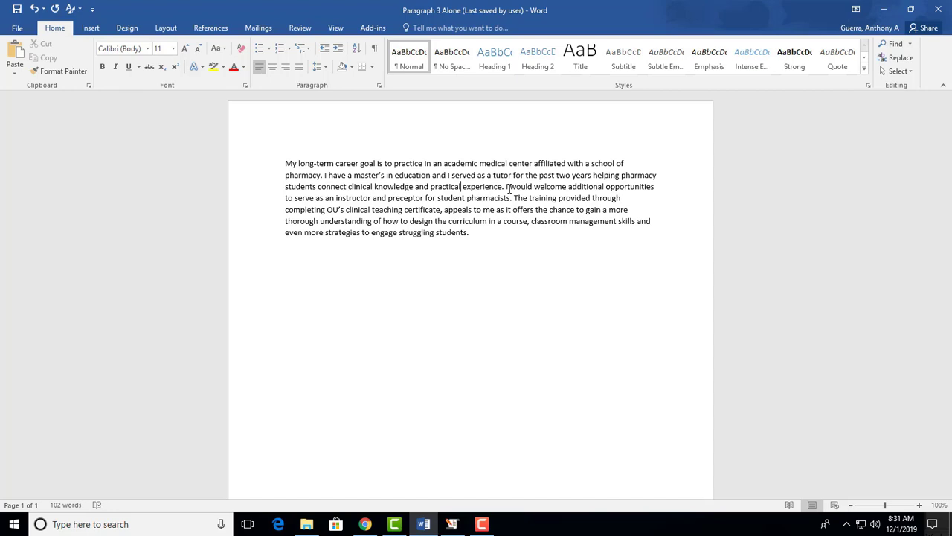
Step: Insert "love to" after "I would" and delete the text from "welcome additional opportunities" through "The training provided through"
{"action": "double_click", "coordinate": [521, 187]}
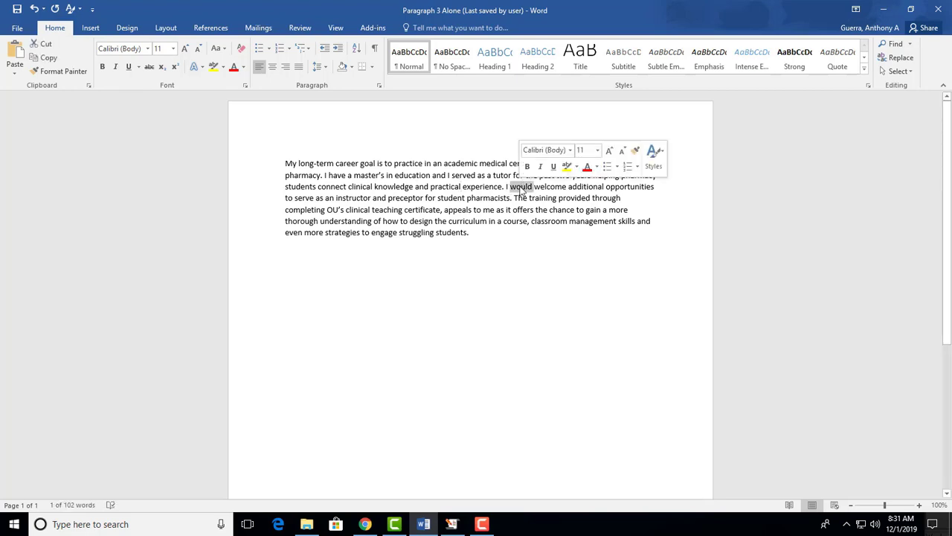
{"action": "key", "text": "Right"}
{"action": "type", "text": "love to"}
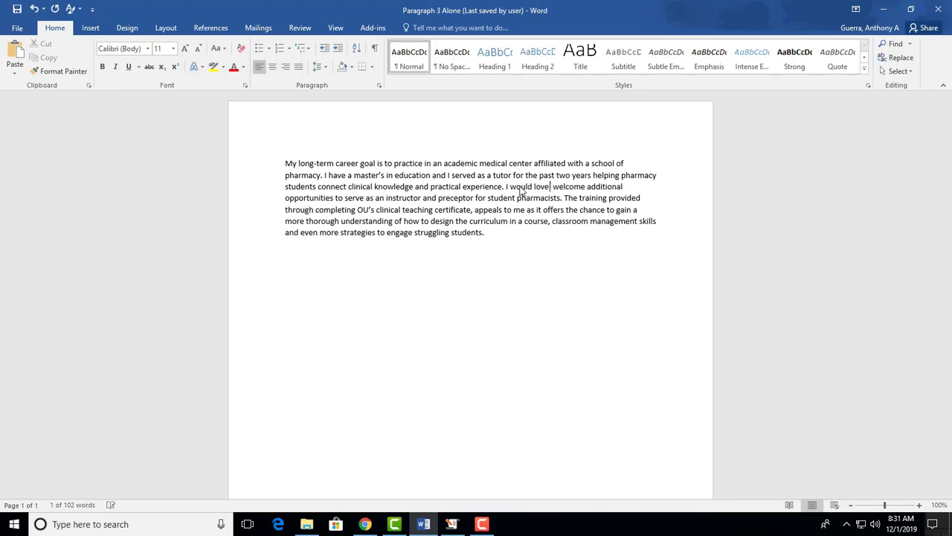
{"action": "key", "text": "shift+Down"}
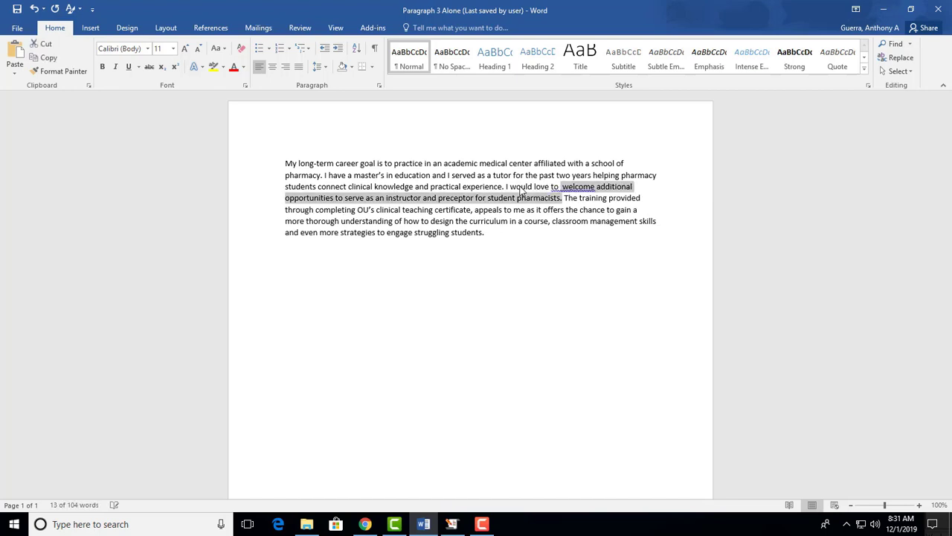
{"action": "key", "text": "shift+Right"}
{"action": "key", "text": "shift+Right"}
{"action": "key", "text": "shift+Right"}
{"action": "key", "text": "shift+Right"}
{"action": "key", "text": "shift+Right"}
{"action": "key", "text": "shift+Right"}
{"action": "key", "text": "shift+Right"}
{"action": "key", "text": "shift+Right"}
{"action": "key", "text": "shift+Right"}
{"action": "key", "text": "shift+Right"}
{"action": "key", "text": "shift+Right"}
{"action": "key", "text": "shift+Right"}
{"action": "key", "text": "shift+Right"}
{"action": "key", "text": "shift+Right"}
{"action": "key", "text": "shift+Right"}
{"action": "key", "text": "shift+Right"}
{"action": "key", "text": "shift+Right"}
{"action": "key", "text": "shift+Right"}
{"action": "key", "text": "shift+Right"}
{"action": "key", "text": "shift+Right"}
{"action": "key", "text": "shift+Right"}
{"action": "key", "text": "shift+Right"}
{"action": "key", "text": "shift+Right"}
{"action": "key", "text": "shift+Right"}
{"action": "key", "text": "shift+Right"}
{"action": "key", "text": "Delete"}
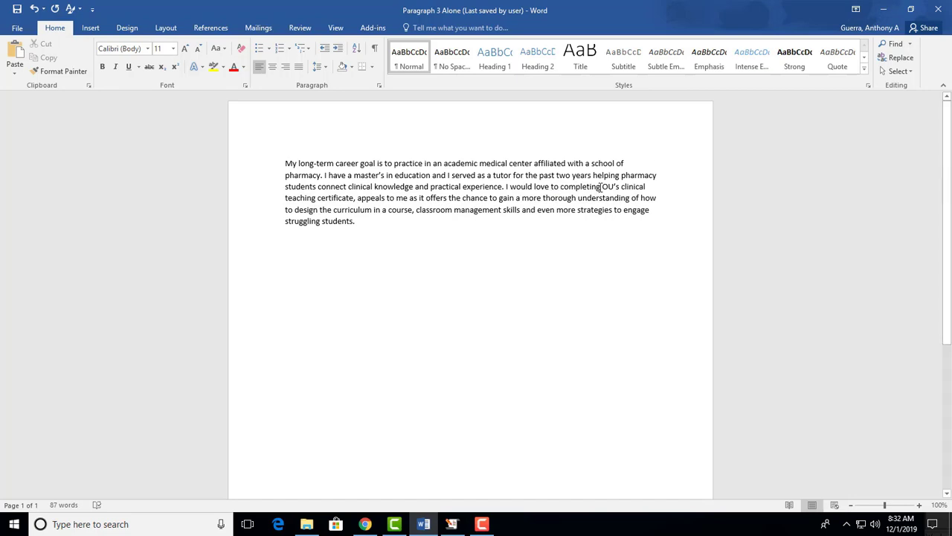
Step: Change "completing" to "complete" before "OU's clinical teaching certificate"
{"action": "key", "text": "BackSpace"}
{"action": "key", "text": "BackSpace"}
{"action": "key", "text": "BackSpace"}
{"action": "type", "text": "e"}
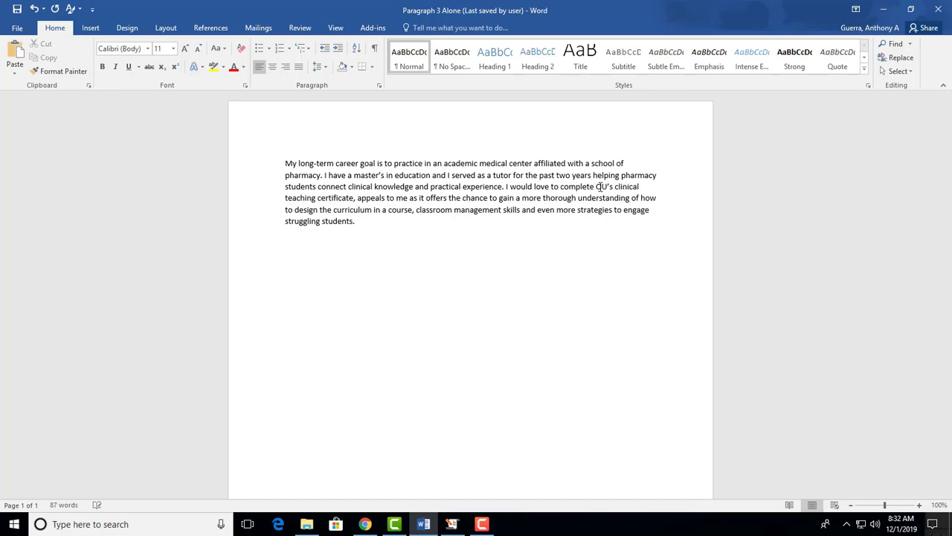
Step: Add "to better teach students." directly after "OU's clinical teaching certificate"
{"action": "left_click", "coordinate": [355, 197]}
{"action": "type", "text": "to b"}
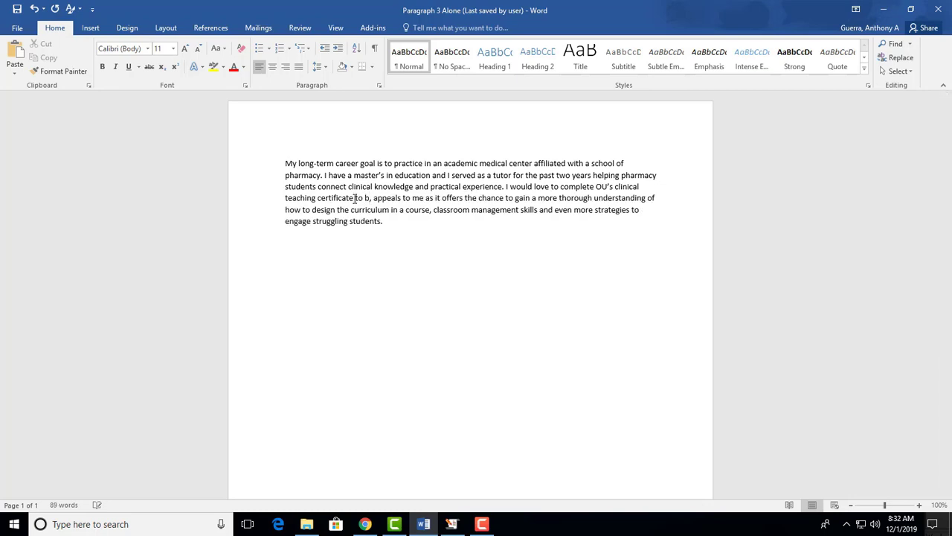
{"action": "type", "text": "e"}
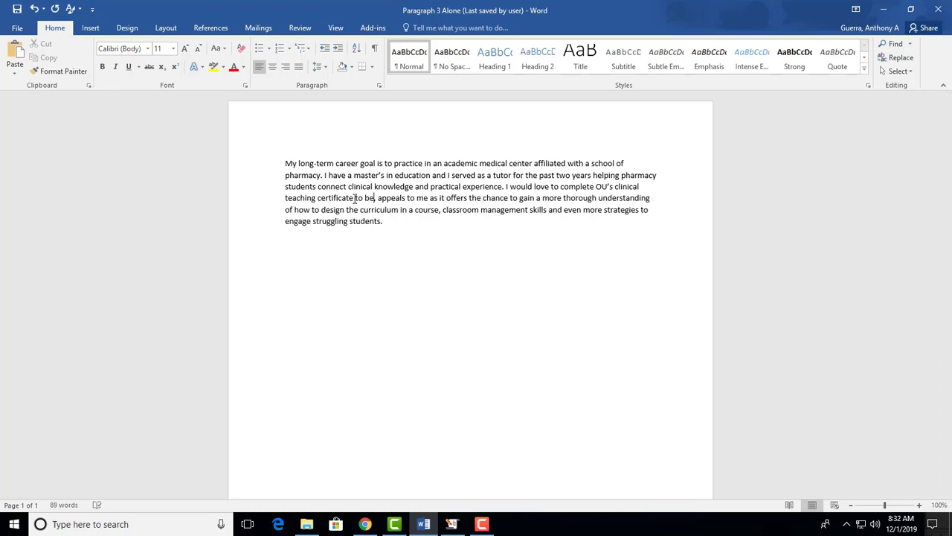
{"action": "type", "text": "tter"}
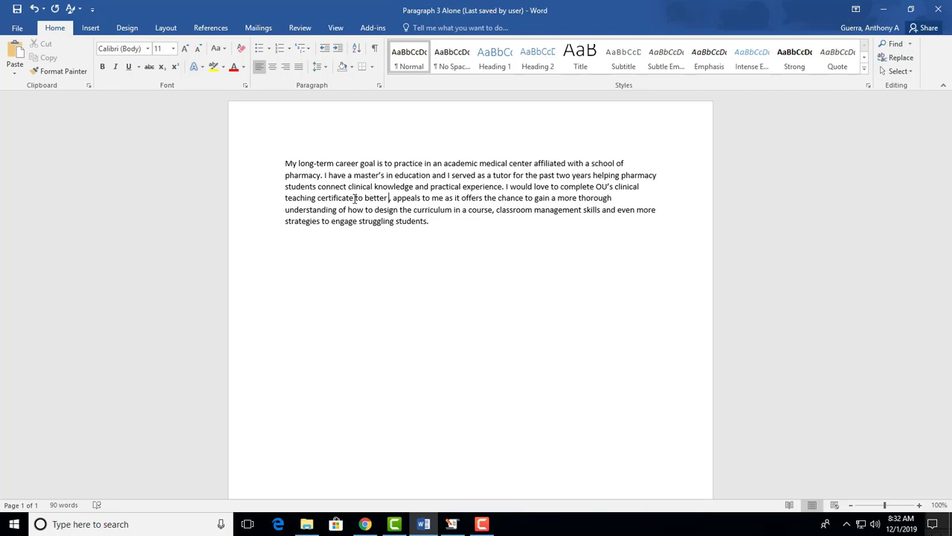
{"action": "type", "text": "teach student"}
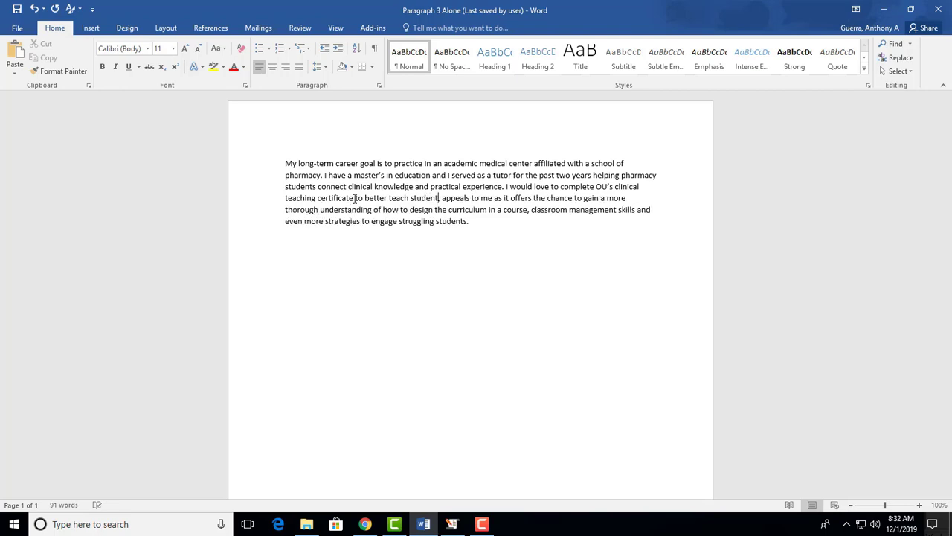
{"action": "type", "text": "s."}
Step: Delete the rest of the paragraph from ", appeals to me" through "engage struggling students."
{"action": "key", "text": "shift+Down"}
{"action": "key", "text": "shift+Down"}
{"action": "key", "text": "shift+Right"}
{"action": "key", "text": "shift+Right"}
{"action": "key", "text": "shift+Right"}
{"action": "key", "text": "shift+Right"}
{"action": "key", "text": "shift+Right"}
{"action": "key", "text": "shift+Right"}
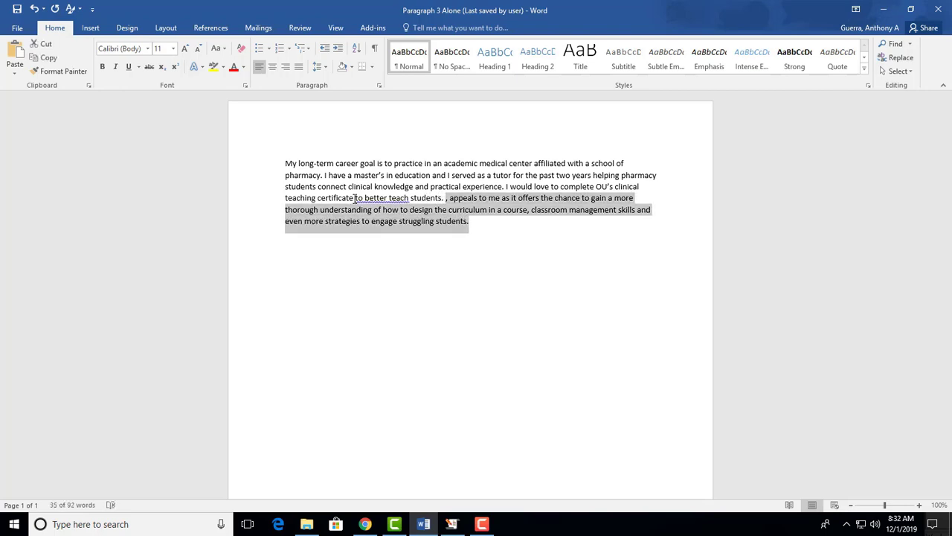
{"action": "key", "text": "Delete"}
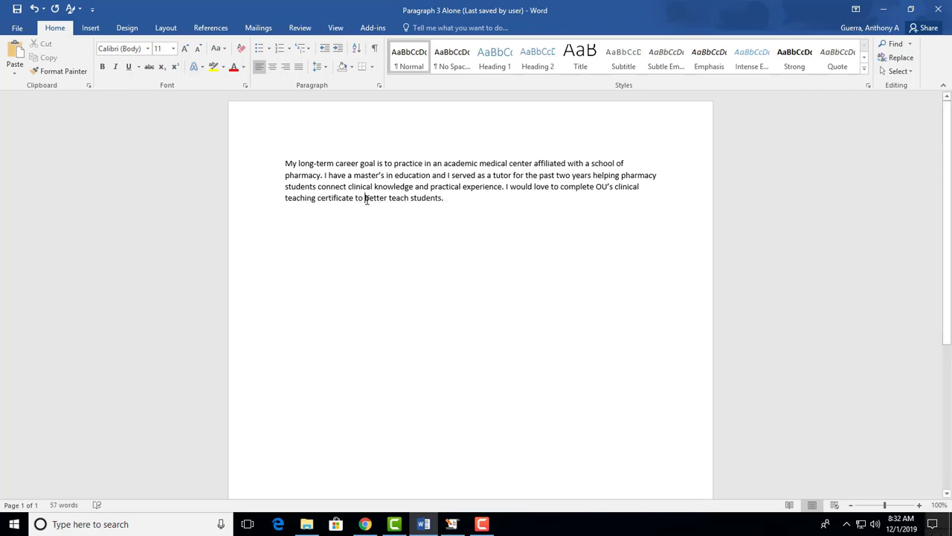
Step: Check the grammar flag on "to better teach" and move "better" to the end of the sentence, after "students"
{"action": "right_click", "coordinate": [367, 198]}
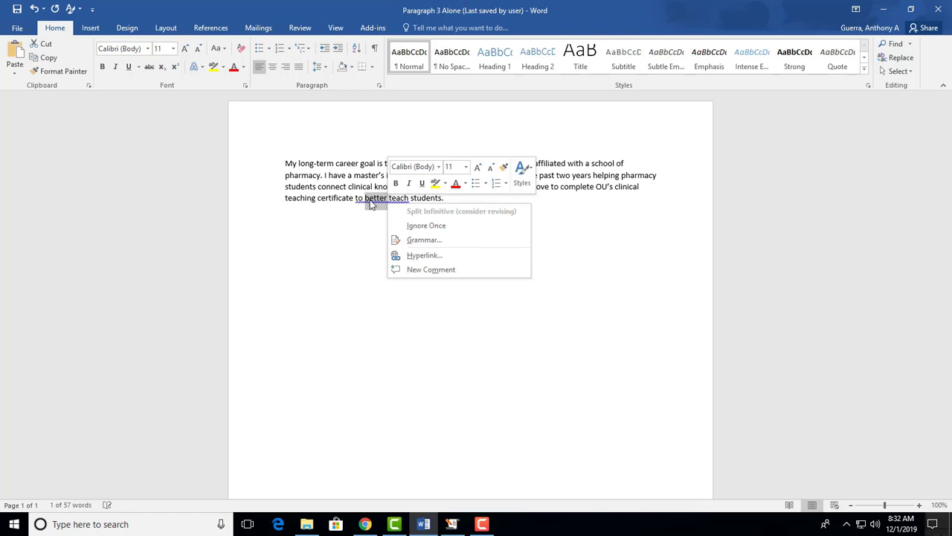
{"action": "left_click", "coordinate": [369, 200]}
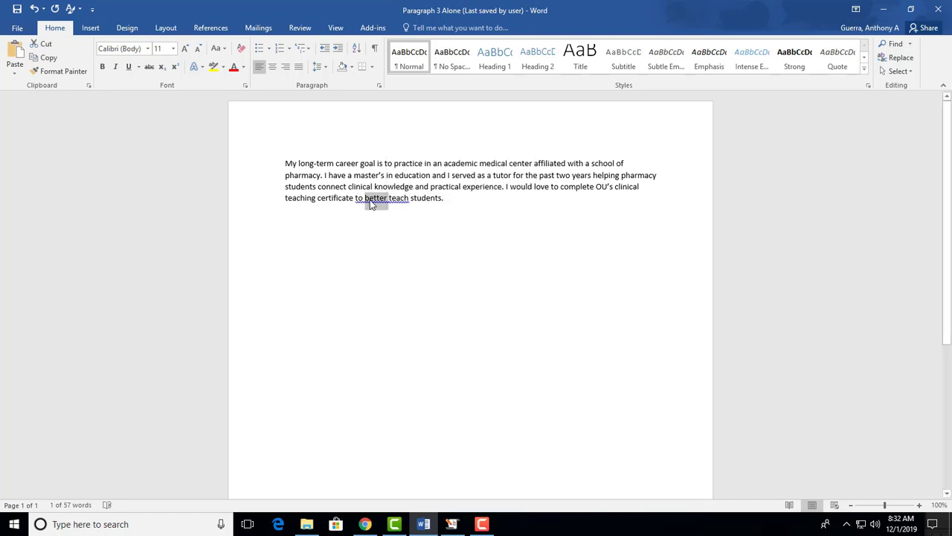
{"action": "key", "text": "Delete"}
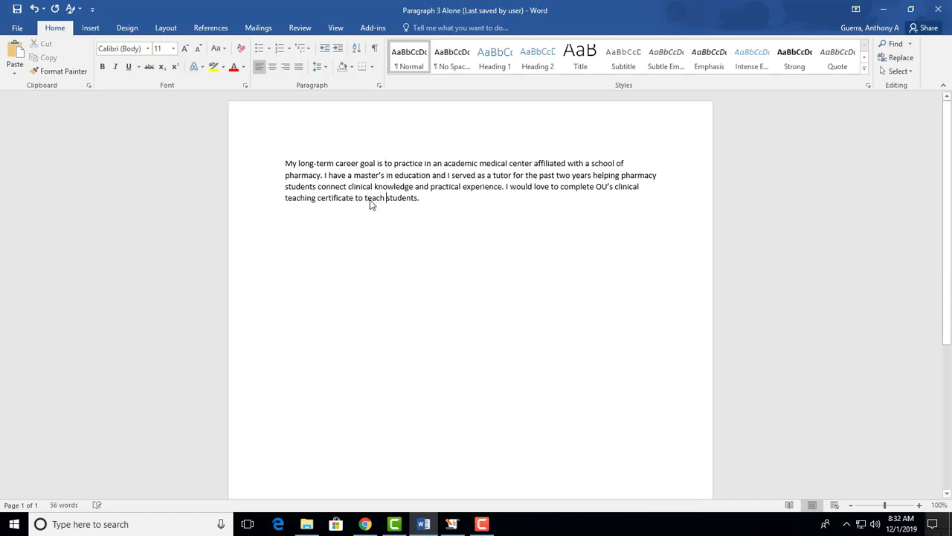
{"action": "key", "text": "Right"}
{"action": "key", "text": "Right"}
{"action": "key", "text": "Right"}
{"action": "key", "text": "Right"}
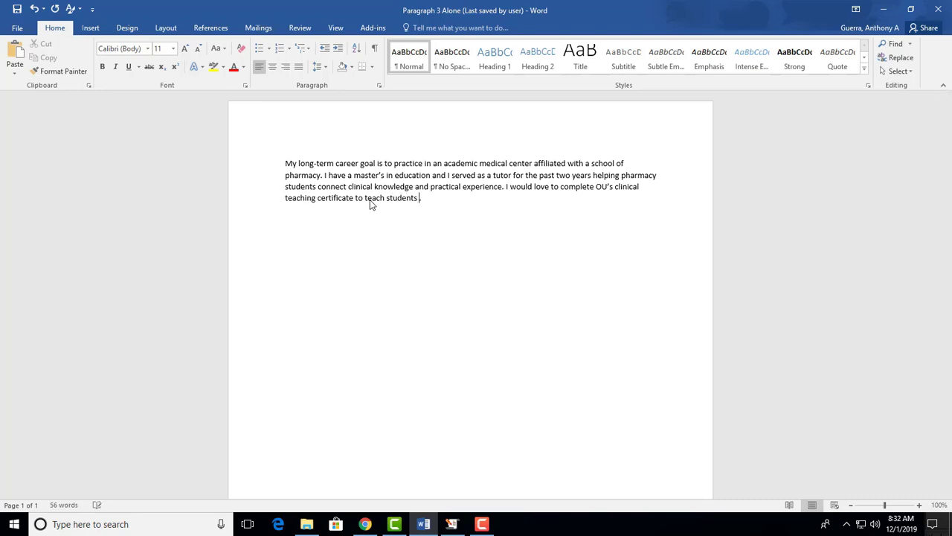
{"action": "type", "text": "st"}
{"action": "key", "text": "BackSpace"}
{"action": "key", "text": "BackSpace"}
{"action": "type", "text": "better"}
Step: Look up synonyms for "better" and for "teach" in the last sentence
{"action": "right_click", "coordinate": [419, 199]}
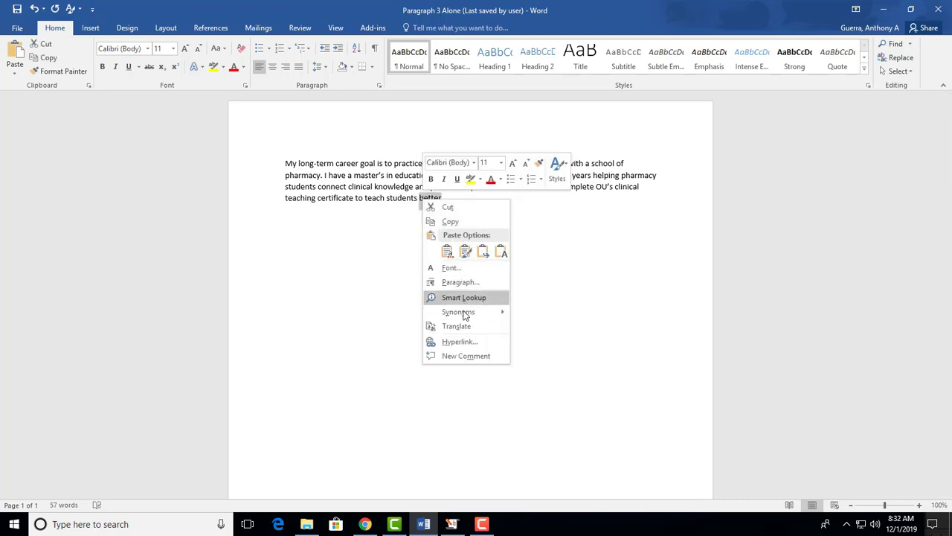
{"action": "mouse_move", "coordinate": [464, 315]}
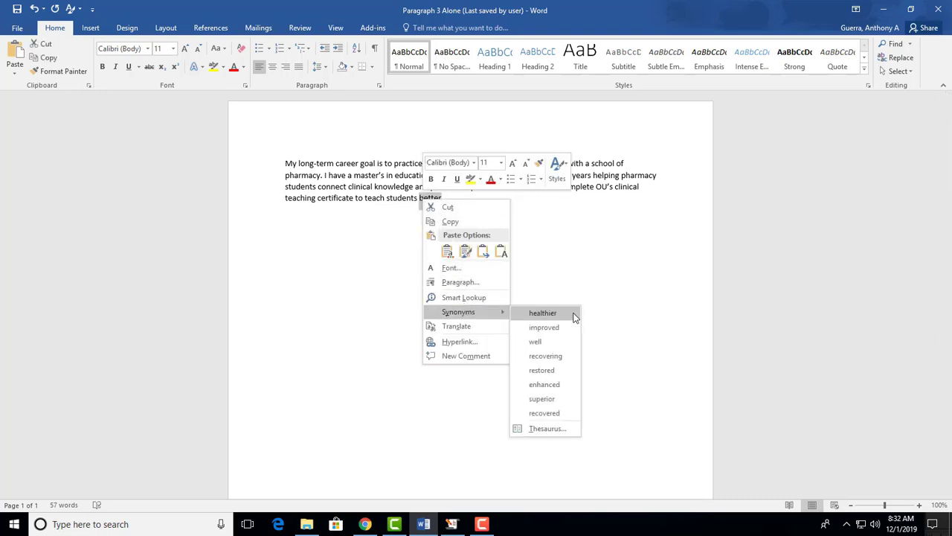
{"action": "left_click", "coordinate": [564, 262]}
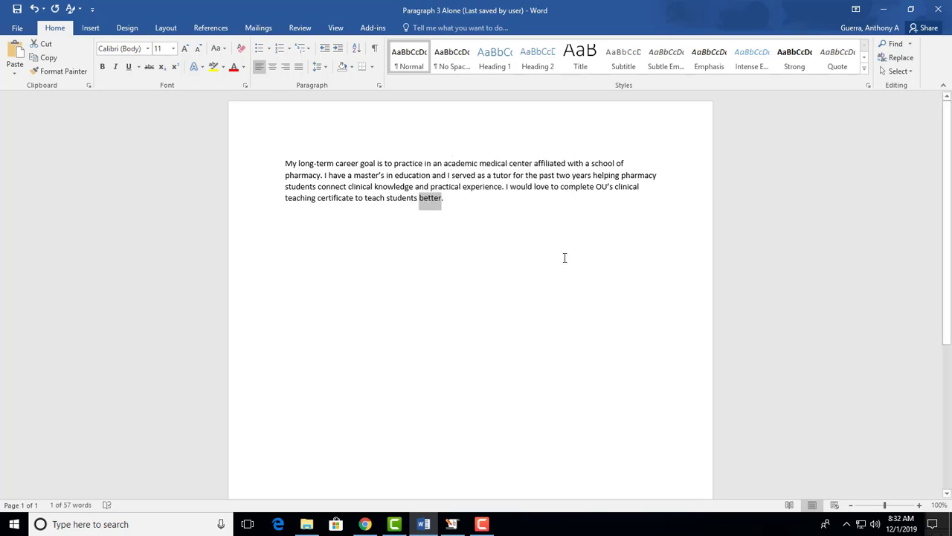
{"action": "double_click", "coordinate": [374, 199]}
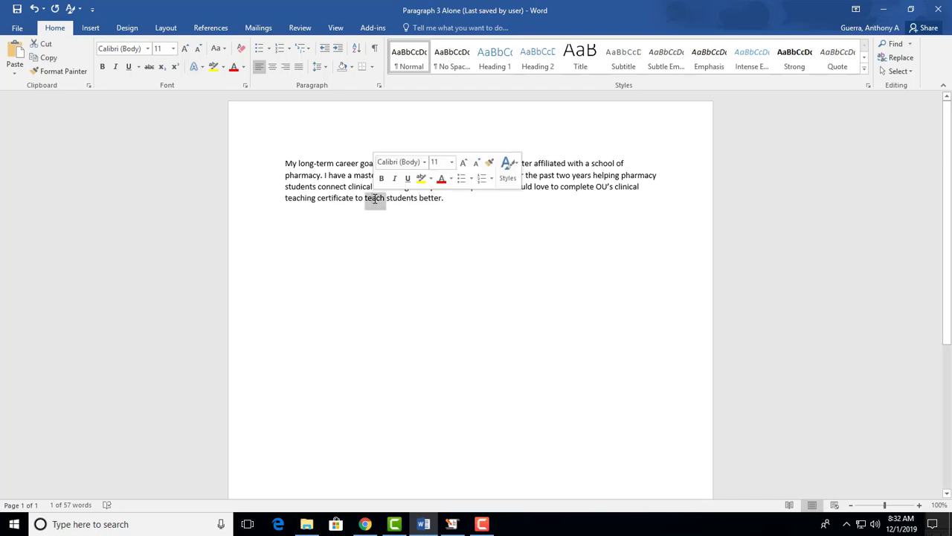
{"action": "right_click", "coordinate": [375, 198]}
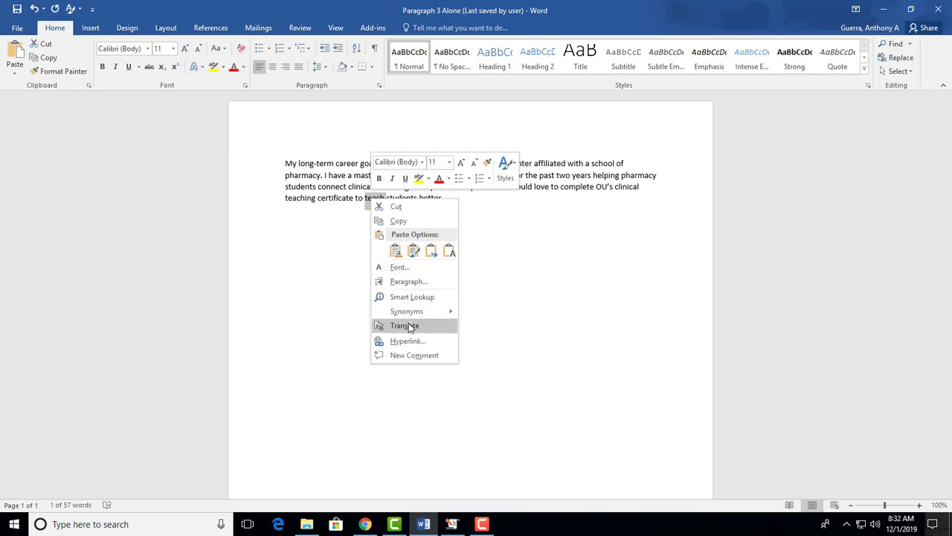
{"action": "mouse_move", "coordinate": [413, 313]}
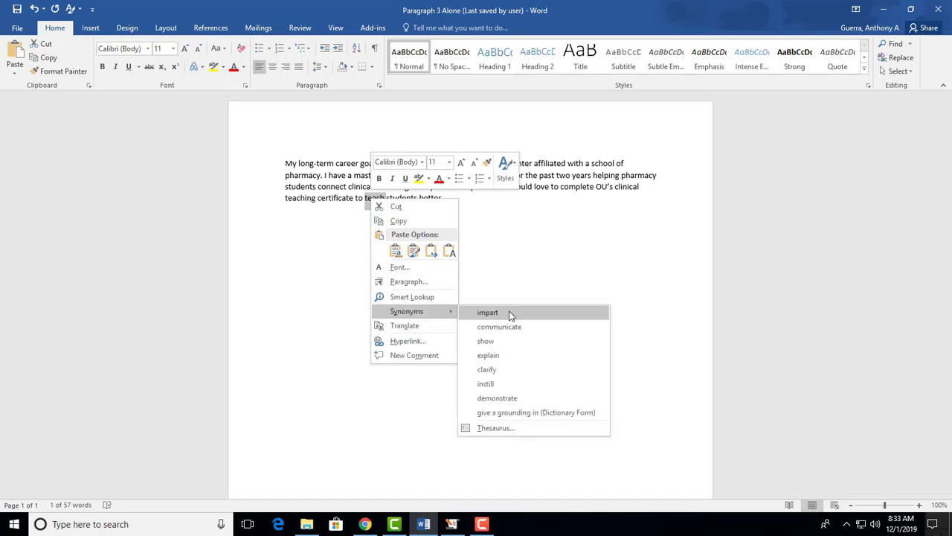
{"action": "left_click", "coordinate": [516, 271]}
Step: Replace "teach students better." at the end of the paragraph with "become a better educator."
{"action": "right_click", "coordinate": [372, 203]}
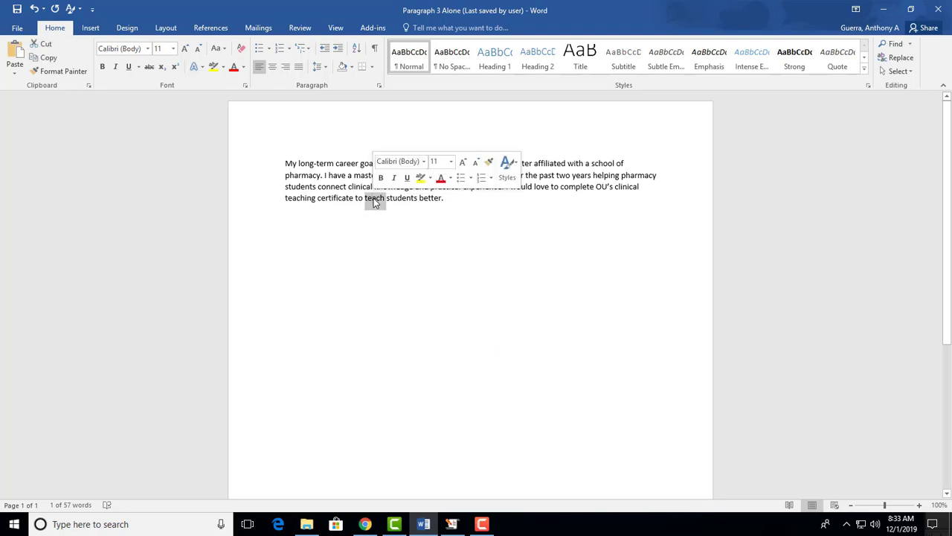
{"action": "type", "text": "become a"}
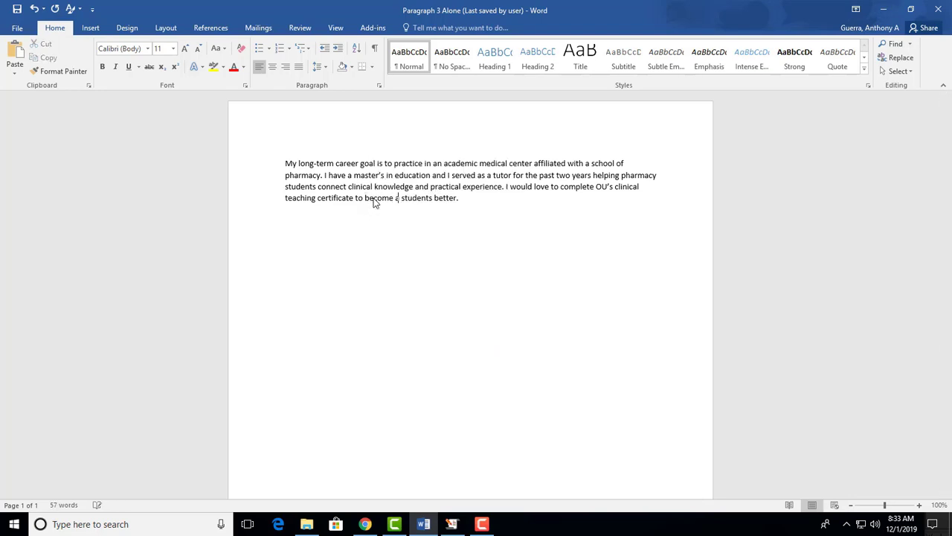
{"action": "type", "text": " better educator."}
{"action": "left_click_drag", "start_coordinate": [479, 199], "coordinate": [523, 198]}
{"action": "key", "text": "BackSpace"}
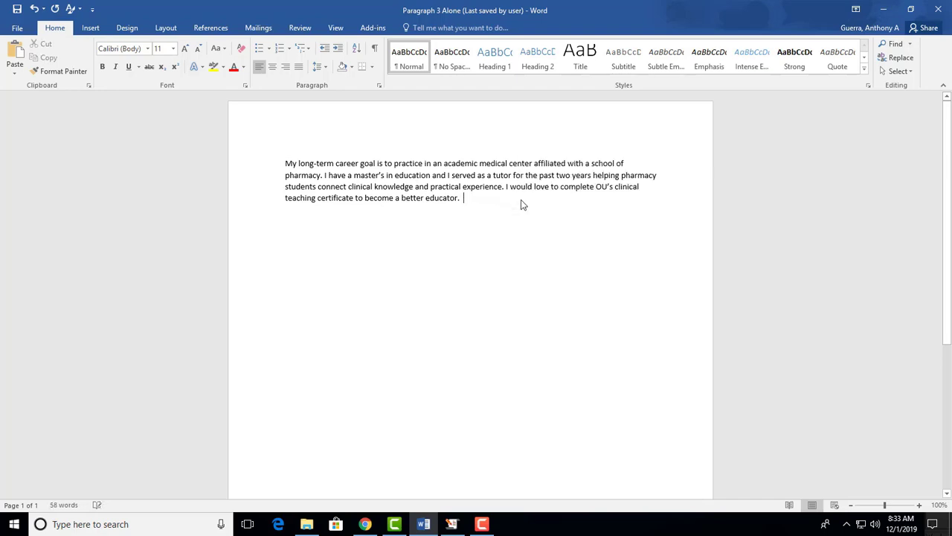
Step: Look up synonyms for "better" in the closing phrase "become a better educator."
{"action": "right_click", "coordinate": [410, 200]}
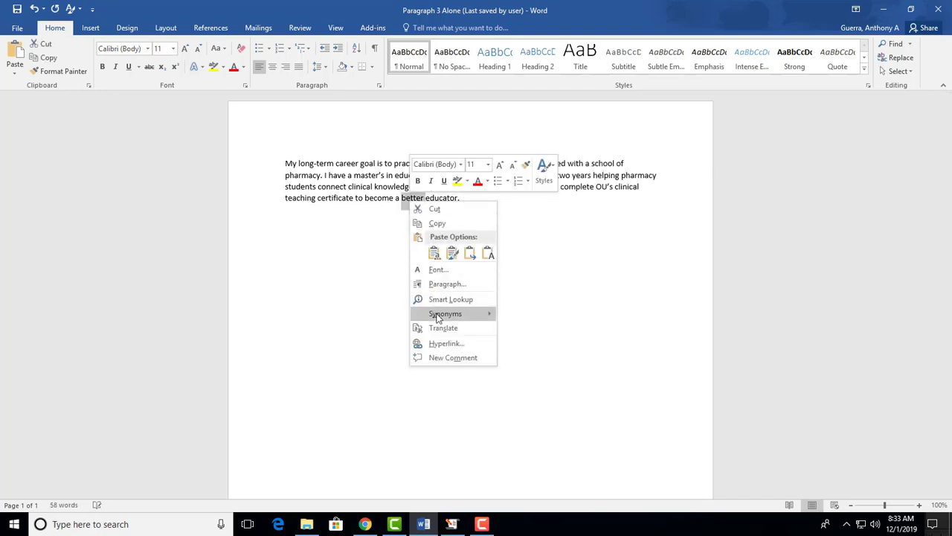
{"action": "mouse_move", "coordinate": [438, 318]}
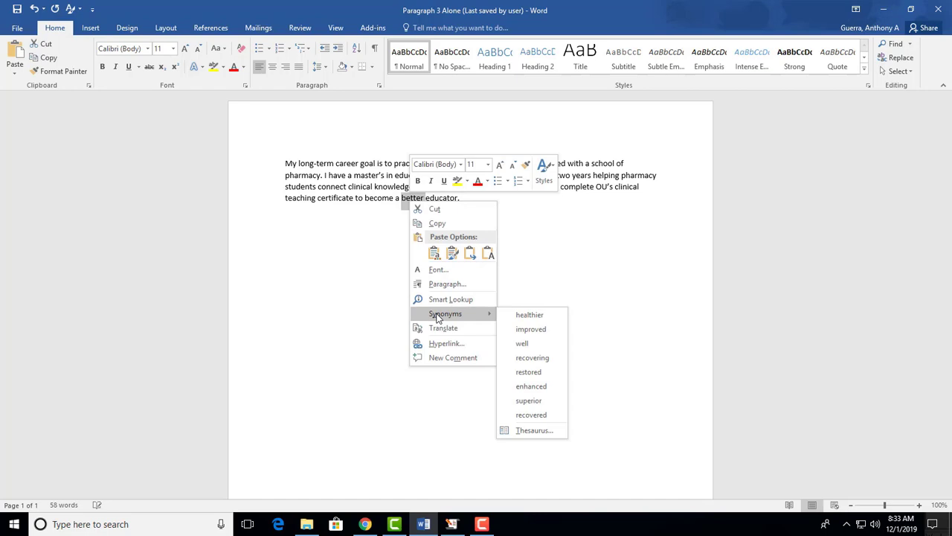
{"action": "key", "text": "Escape"}
Step: Replace "become a better" in the last sentence with "improve as an", directly before "educator."
{"action": "double_click", "coordinate": [376, 200]}
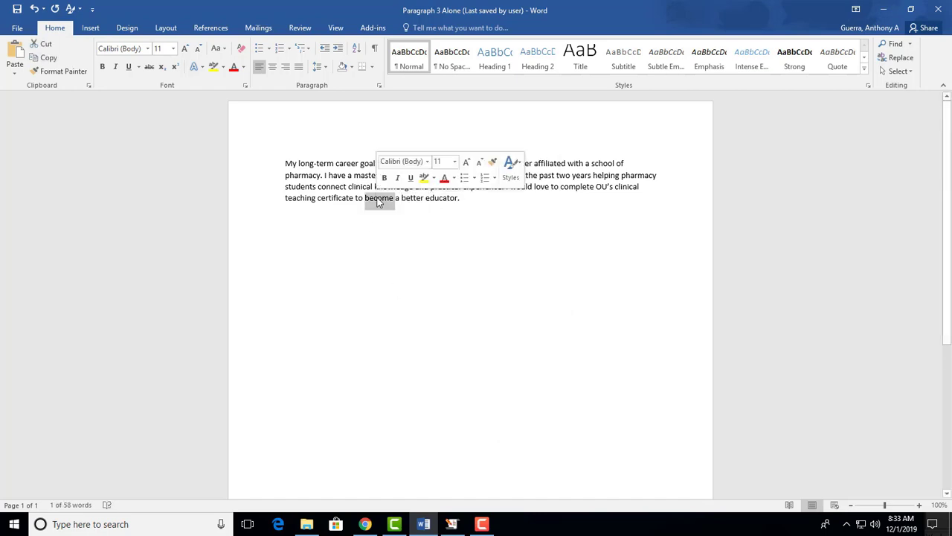
{"action": "type", "text": "improve as "}
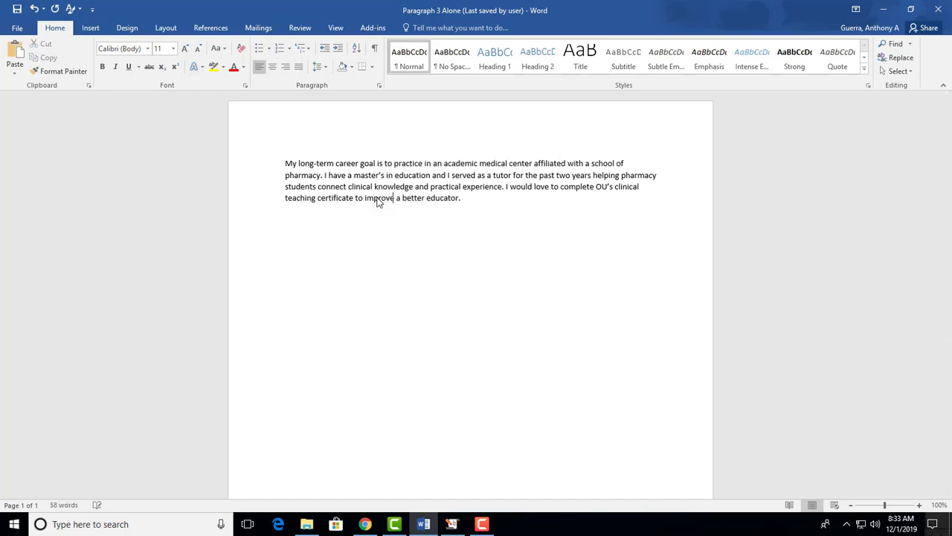
{"action": "type", "text": "an a"}
{"action": "key", "text": "ctrl+shift+Right"}
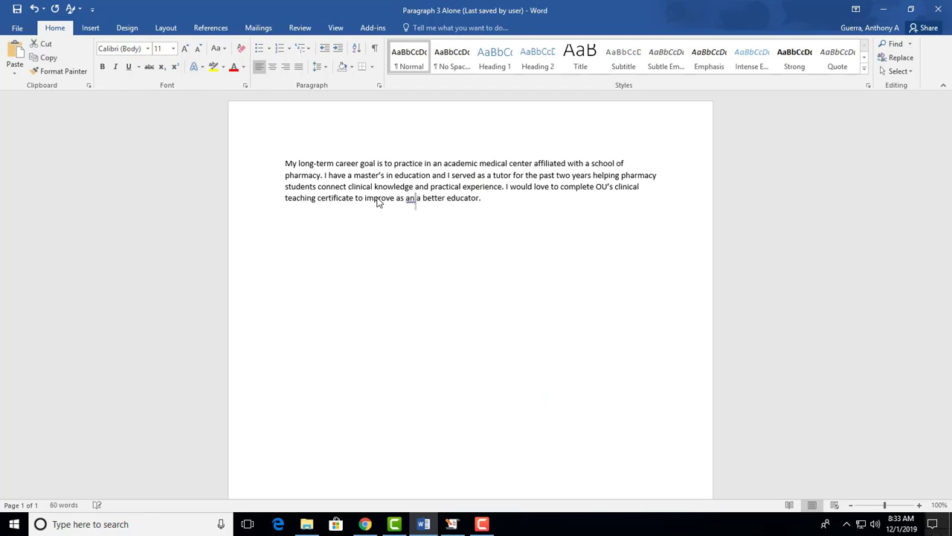
{"action": "key", "text": "ctrl+shift+Right"}
{"action": "key", "text": "Delete"}
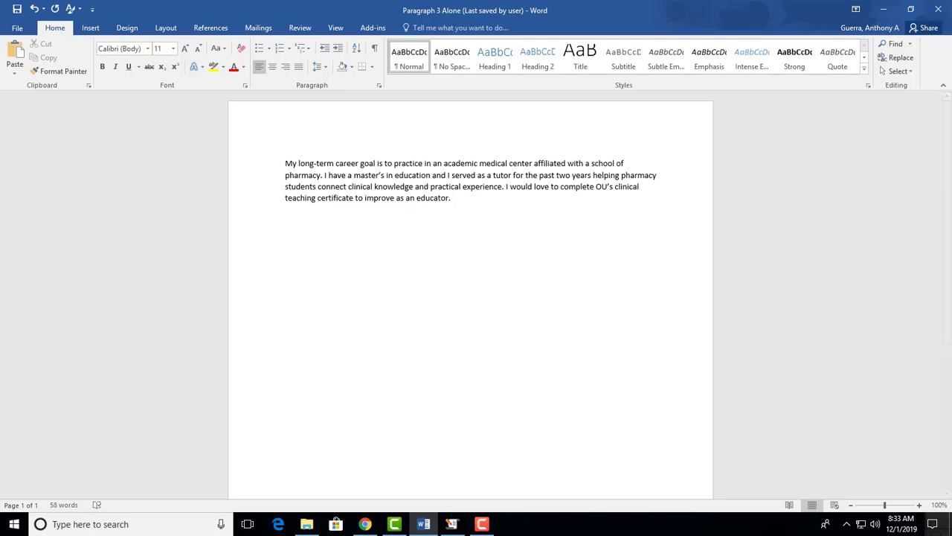
Step: Switch to the Paragraph 4 Alone document and delete its opening sentence, "Furthermore, I have also been actively involved in clinical research."
{"action": "left_click_drag", "start_coordinate": [951, 8], "coordinate": [925, 9]}
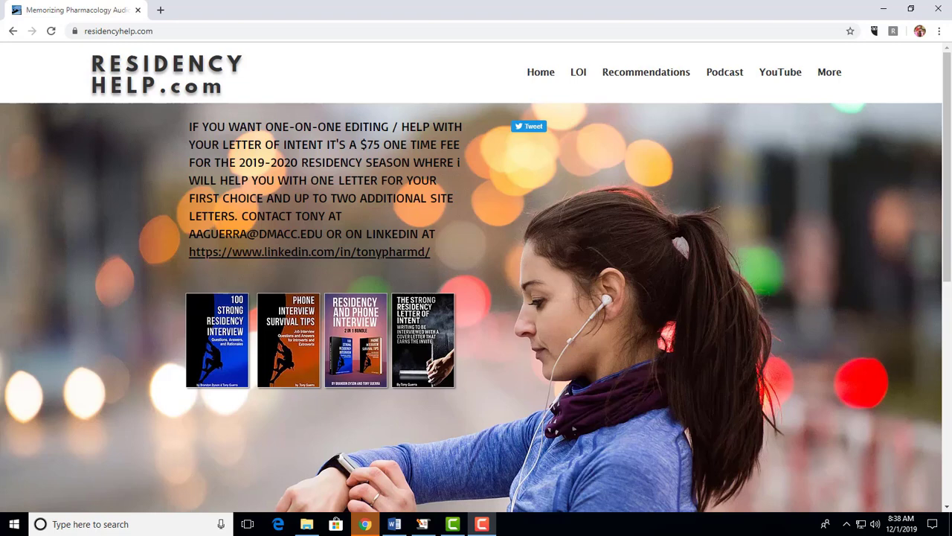
{"action": "left_click", "coordinate": [883, 8]}
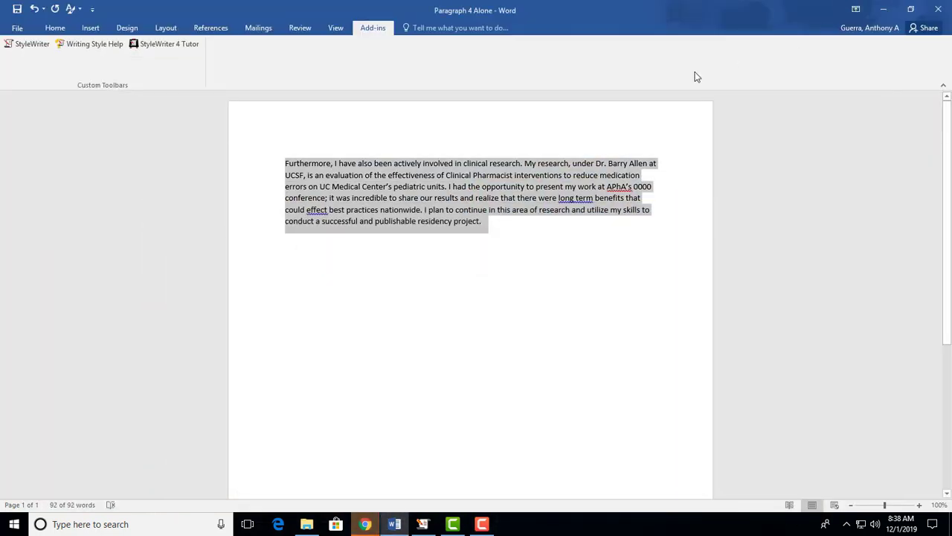
{"action": "left_click", "coordinate": [454, 238]}
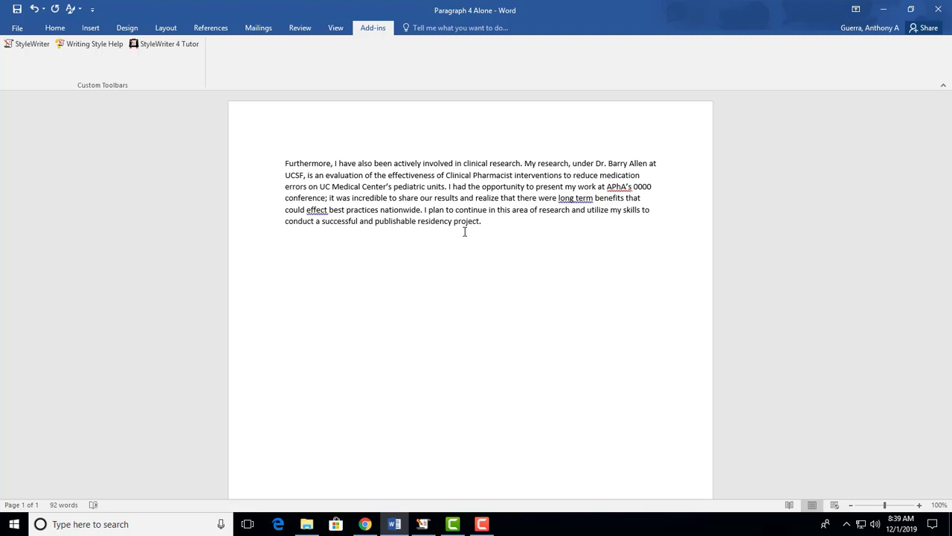
{"action": "left_click_drag", "start_coordinate": [525, 164], "coordinate": [285, 164]}
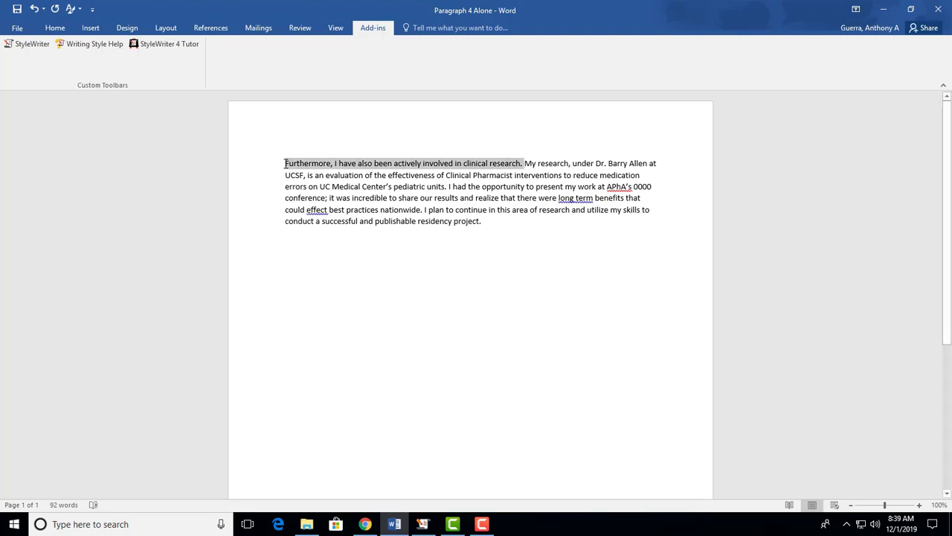
{"action": "key", "text": "Delete"}
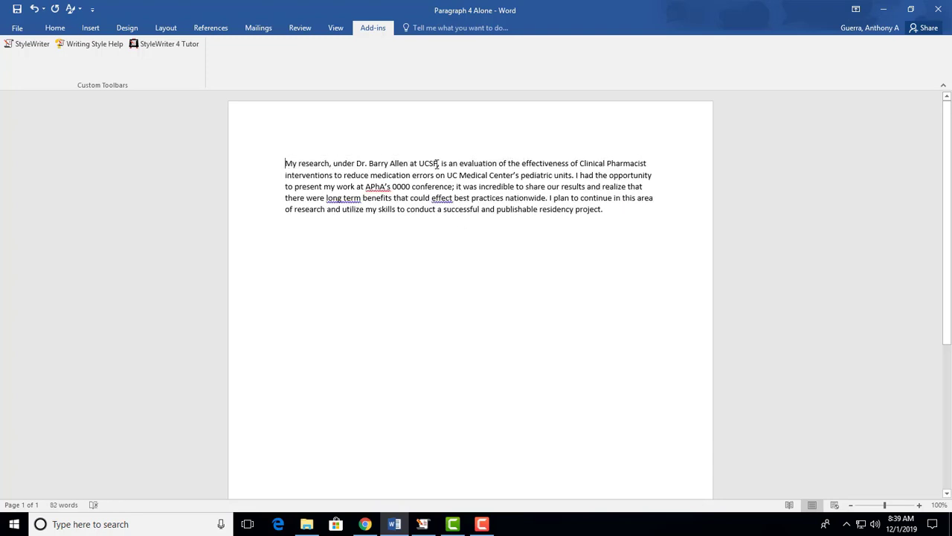
Step: Replace "is an evaluation of the" in the first sentence with "evaluates the", before "effectiveness."
{"action": "left_click_drag", "start_coordinate": [443, 165], "coordinate": [533, 169]}
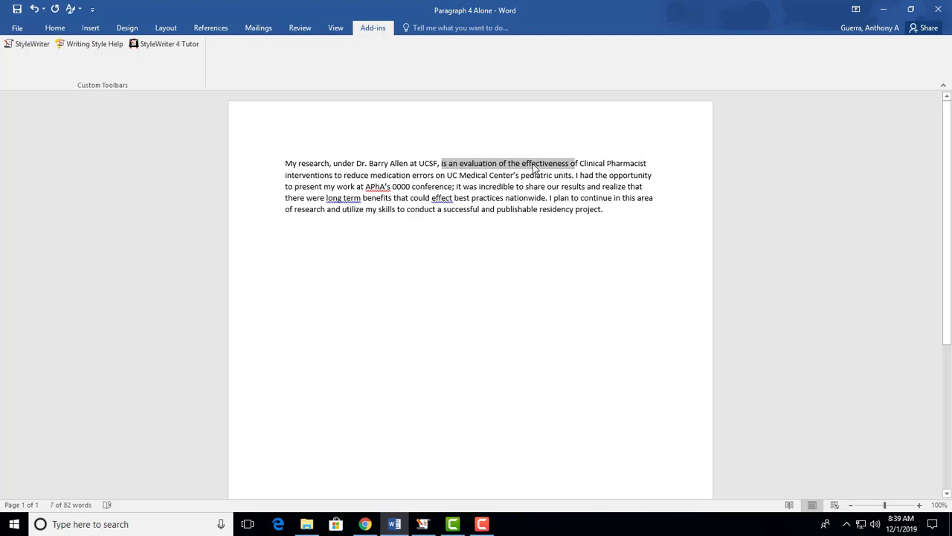
{"action": "left_click", "coordinate": [535, 165]}
{"action": "left_click", "coordinate": [437, 163]}
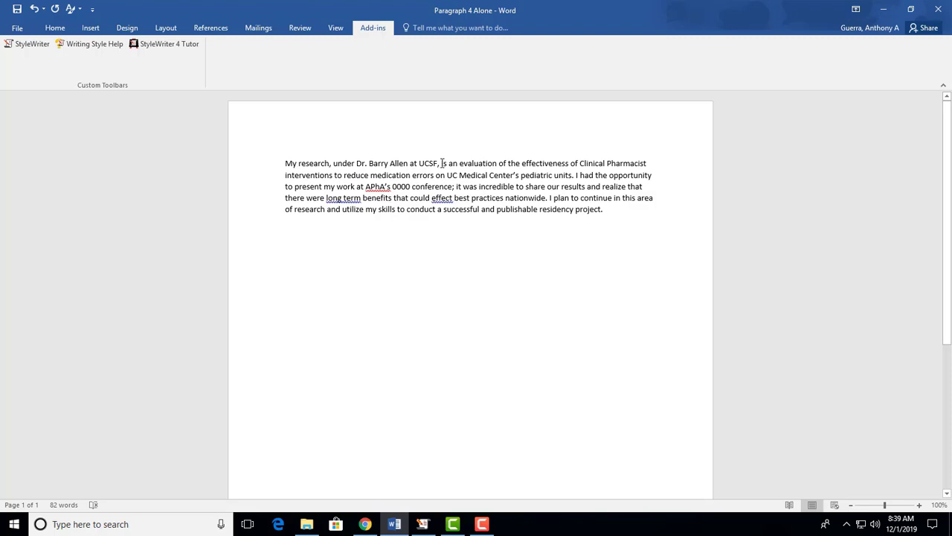
{"action": "left_click_drag", "start_coordinate": [441, 163], "coordinate": [519, 163]}
{"action": "type", "text": "evaluates the"}
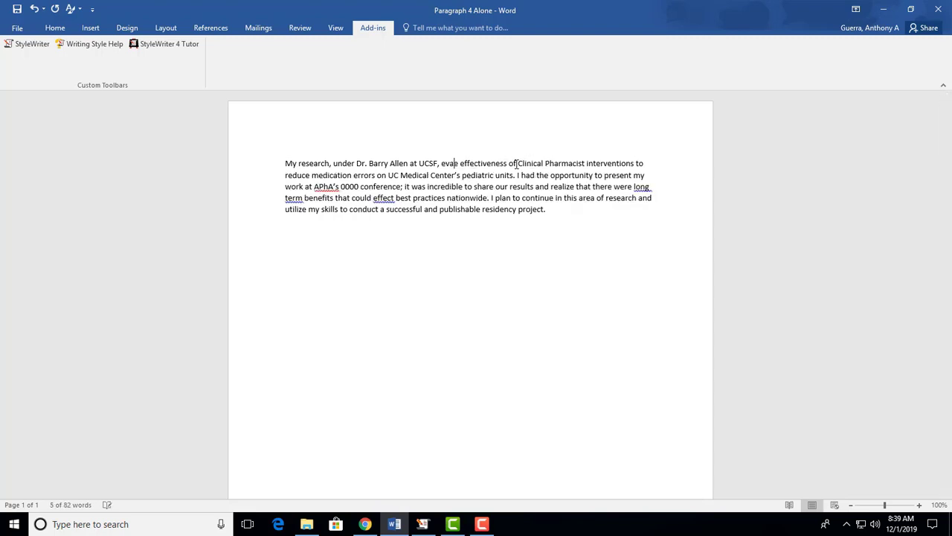
{"action": "key", "text": "Delete"}
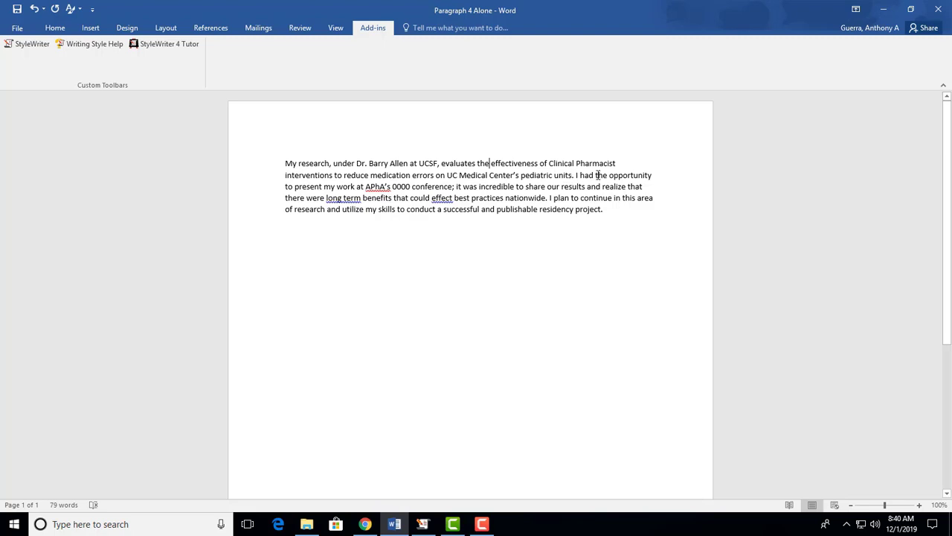
Step: Shorten "had the opportunity to present my work" in the second sentence to "presented my research"
{"action": "left_click_drag", "start_coordinate": [585, 179], "coordinate": [356, 189]}
{"action": "type", "text": "present"}
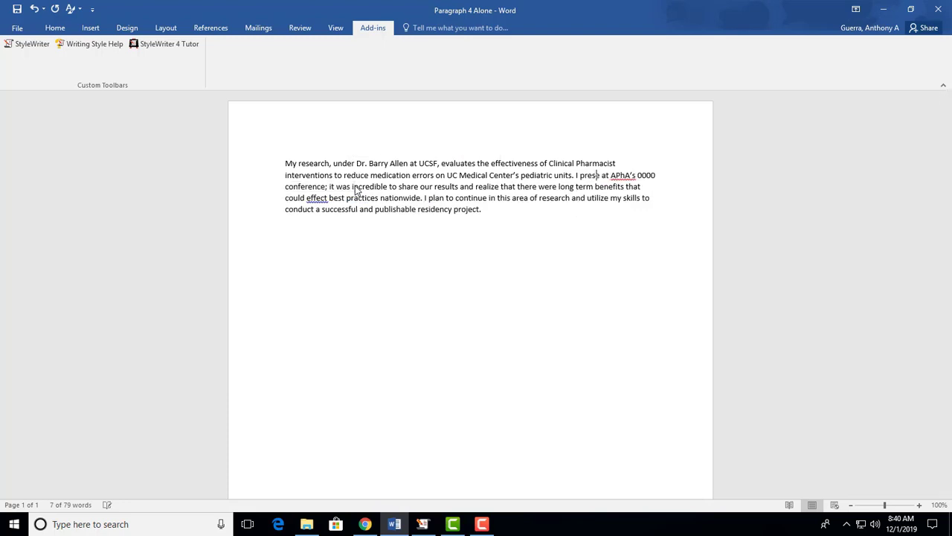
{"action": "type", "text": "ed my resear"}
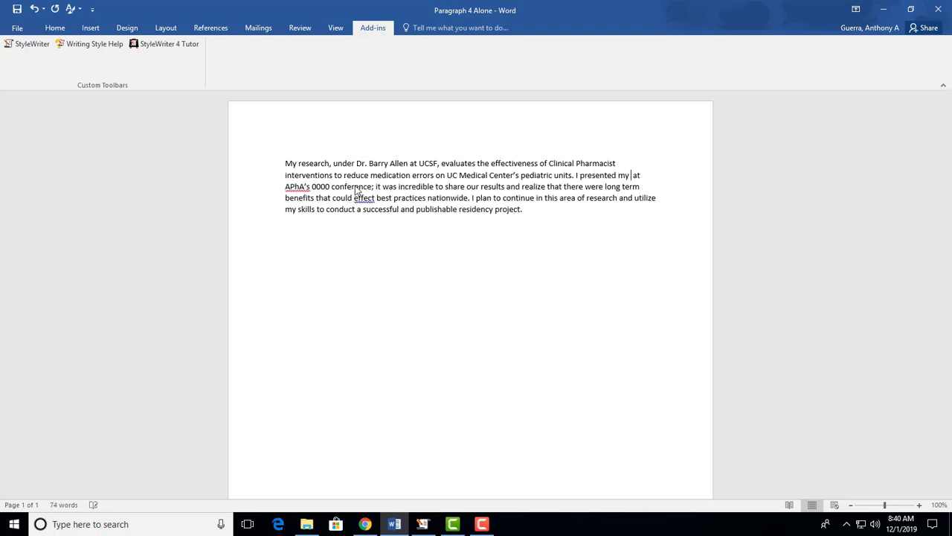
{"action": "type", "text": "ch"}
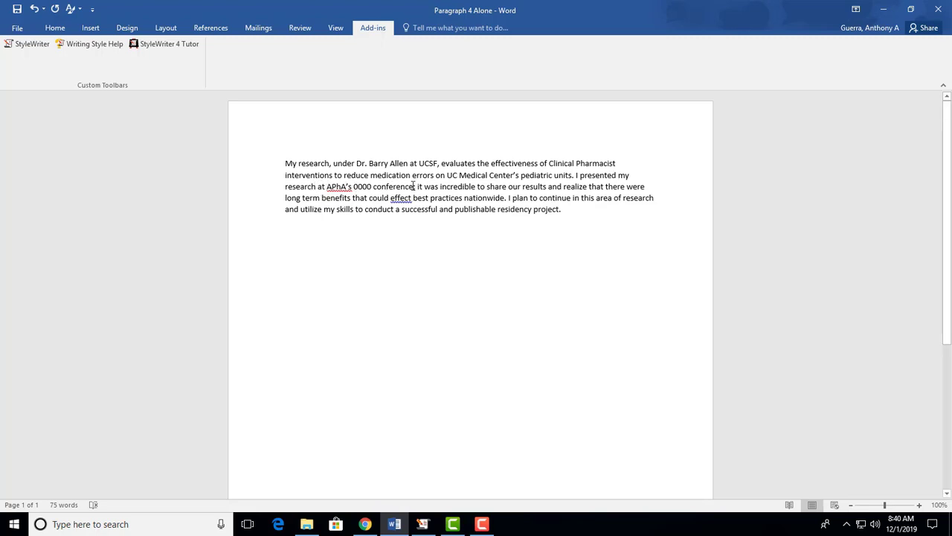
Step: Replace the semicolon after "conference" with a period and begin a new sentence with "It was"
{"action": "type", "text": ","}
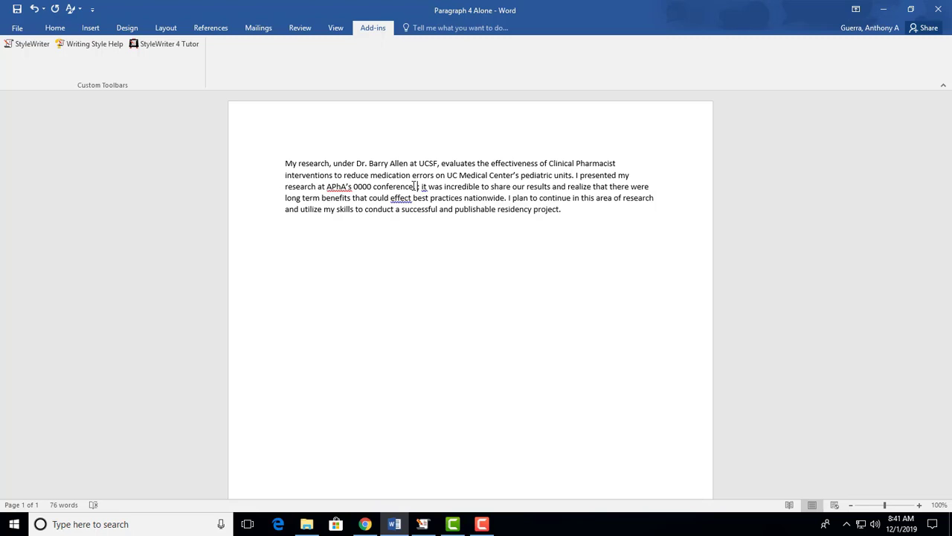
{"action": "key", "text": "shift+Right"}
{"action": "key", "text": "shift+Right"}
{"action": "key", "text": "shift+Right"}
{"action": "key", "text": "shift+Right"}
{"action": "key", "text": "shift+Right"}
{"action": "key", "text": "shift+Right"}
{"action": "key", "text": "shift+Right"}
{"action": "key", "text": "shift+Right"}
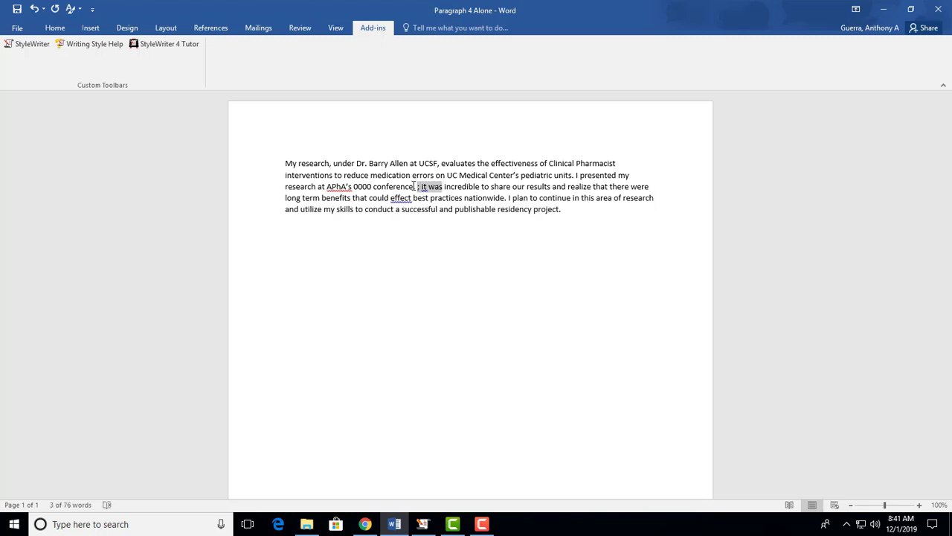
{"action": "type", "text": ". It was"}
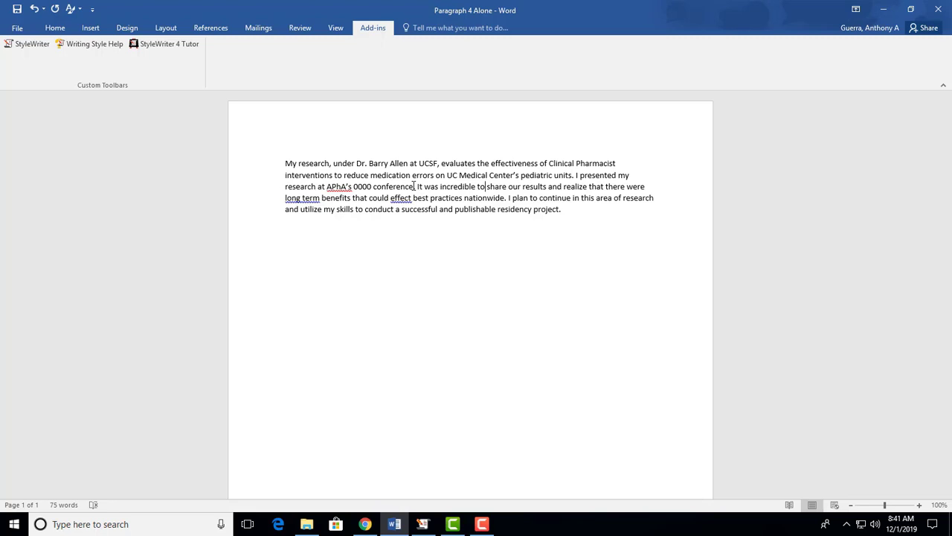
Step: Replace the text from "share our results and realize" through "could effect" with "see our results affect", before "best practices nationwide."
{"action": "type", "text": "se"}
{"action": "type", "text": "our results "}
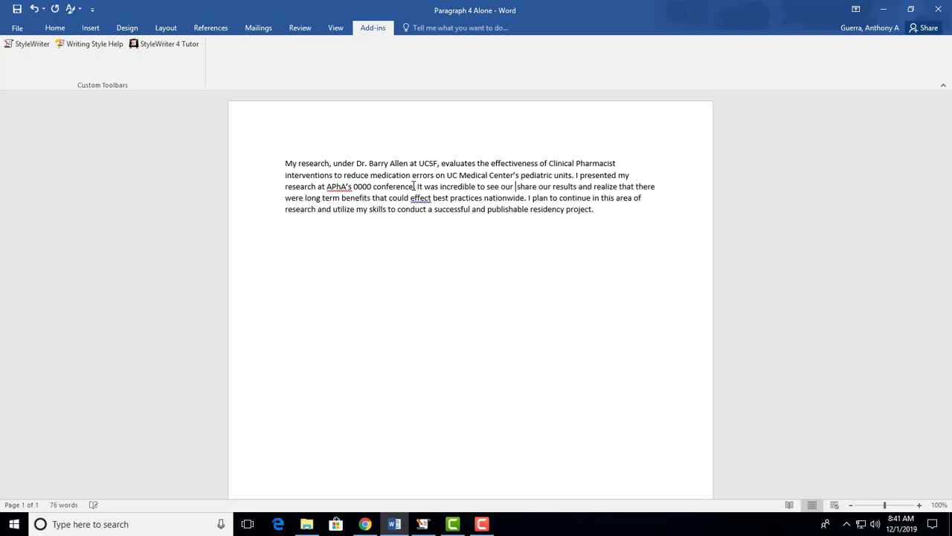
{"action": "type", "text": "affect"}
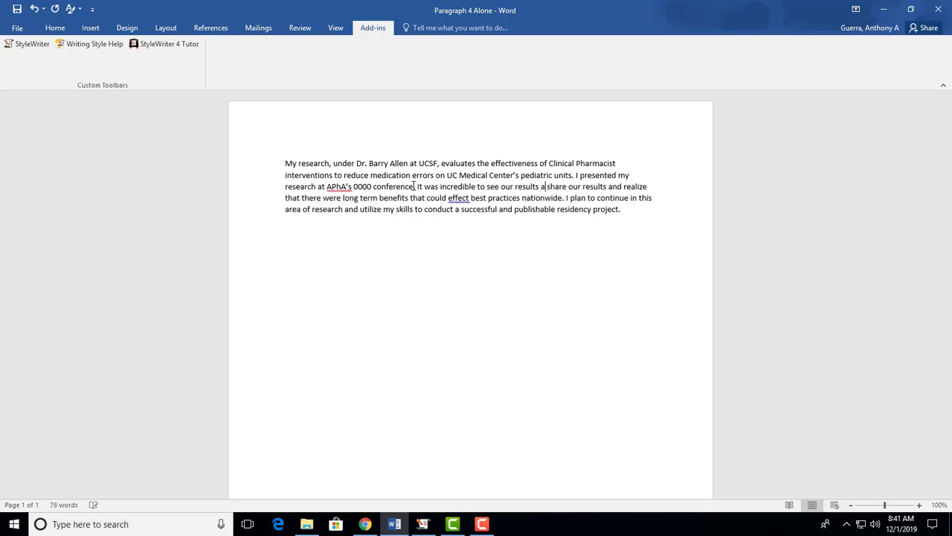
{"action": "key", "text": "shift+Down"}
{"action": "key", "text": "shift+Left"}
{"action": "key", "text": "shift+Left"}
{"action": "key", "text": "shift+Left"}
{"action": "key", "text": "shift+Left"}
{"action": "key", "text": "shift+Left"}
{"action": "key", "text": "shift+Left"}
{"action": "key", "text": "shift+Left"}
{"action": "key", "text": "shift+Left"}
{"action": "key", "text": "shift+Left"}
{"action": "key", "text": "shift+Left"}
{"action": "key", "text": "shift+Left"}
{"action": "key", "text": "shift+Left"}
{"action": "key", "text": "shift+Left"}
{"action": "key", "text": "shift+Left"}
{"action": "key", "text": "shift+Left"}
{"action": "key", "text": "shift+Left"}
{"action": "key", "text": "shift+Left"}
{"action": "key", "text": "shift+Left"}
{"action": "key", "text": "shift+Left"}
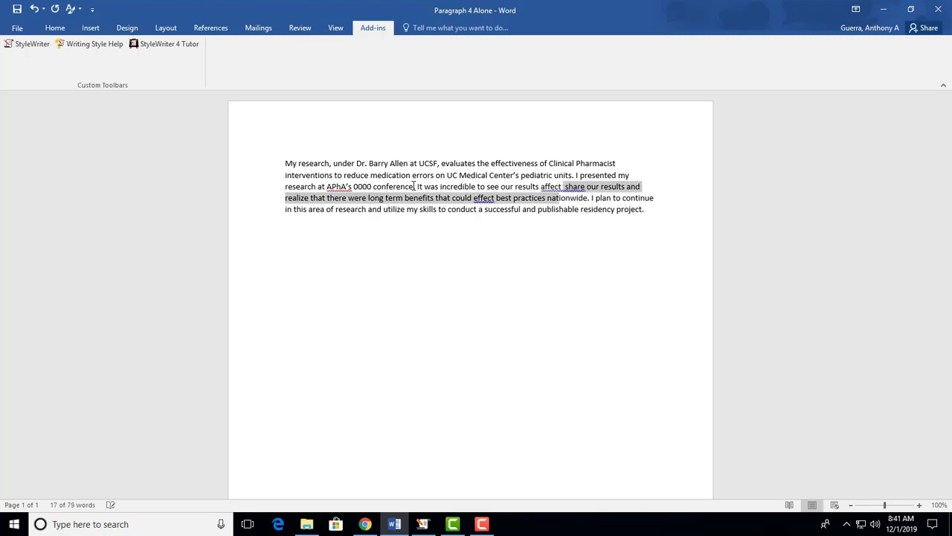
{"action": "key", "text": "BackSpace"}
{"action": "key", "text": "BackSpace"}
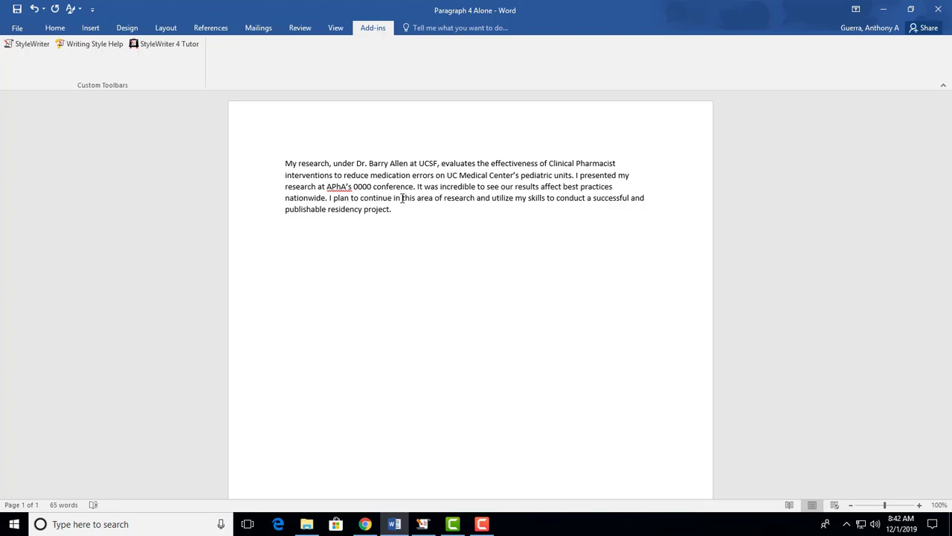
Step: Replace "I plan to continue in this area of research and utilize my skills to" with "This experience will help me" in the last sentence
{"action": "left_click", "coordinate": [332, 198]}
{"action": "key", "text": "BackSpace"}
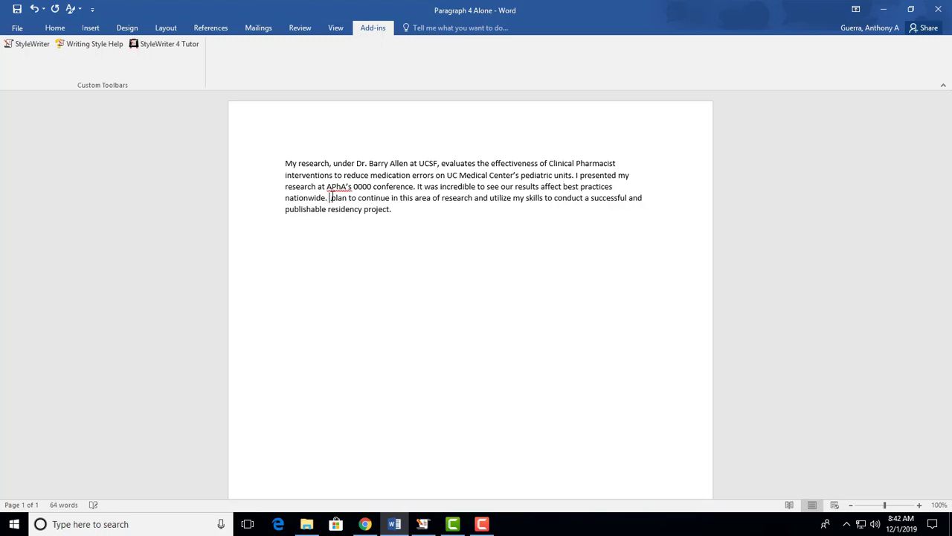
{"action": "type", "text": "This experience "}
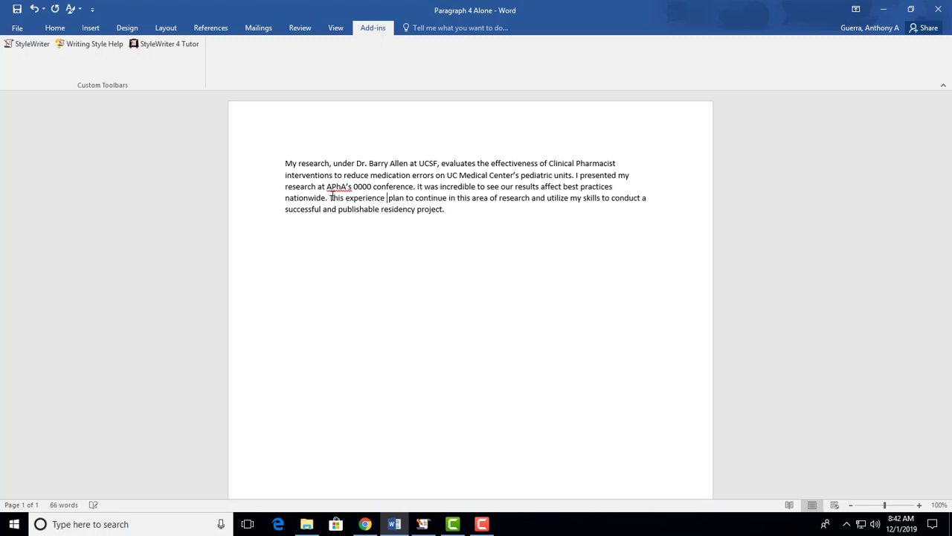
{"action": "type", "text": "will help m"}
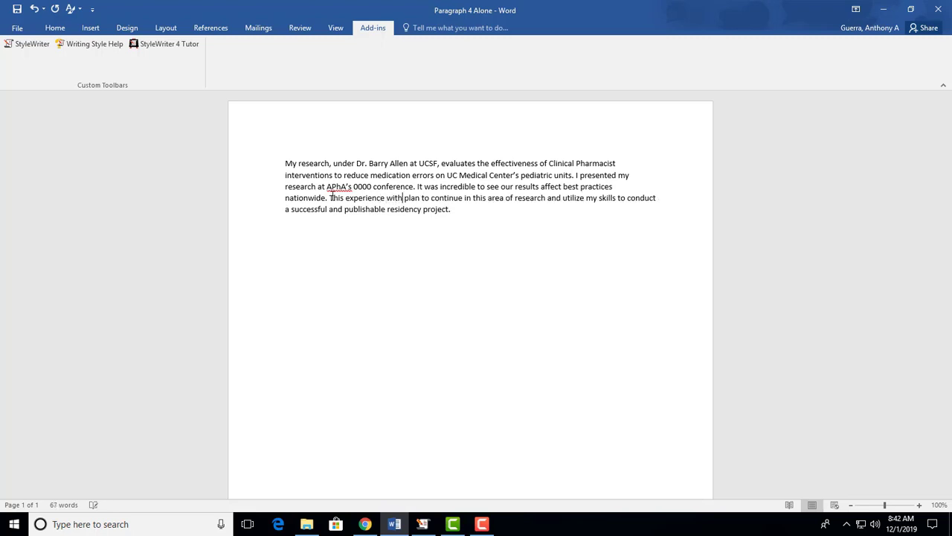
{"action": "type", "text": "e"}
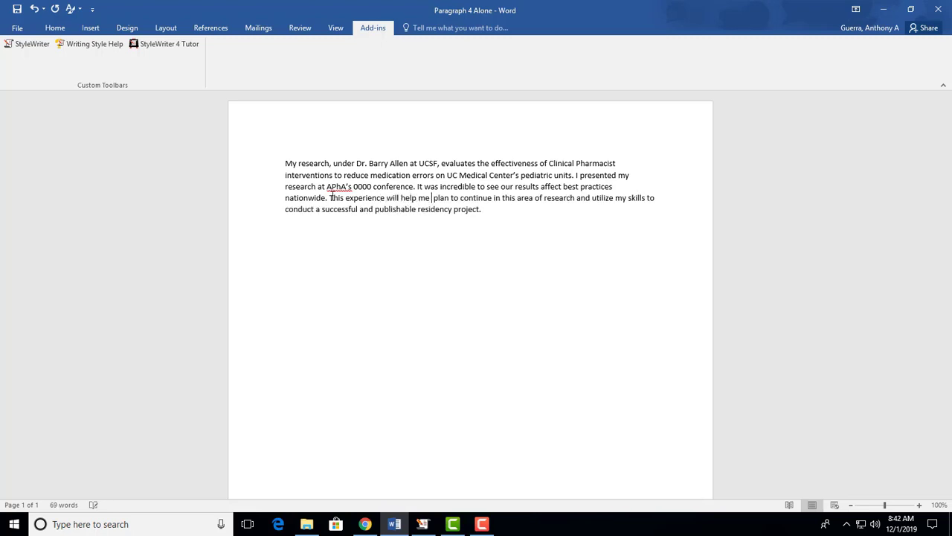
{"action": "key", "text": "ctrl+shift+Right"}
{"action": "key", "text": "ctrl+shift+Right"}
{"action": "key", "text": "ctrl+shift+Right"}
{"action": "key", "text": "ctrl+shift+Right"}
{"action": "key", "text": "ctrl+shift+Right"}
{"action": "key", "text": "ctrl+shift+Right"}
{"action": "key", "text": "ctrl+shift+Right"}
{"action": "key", "text": "ctrl+shift+Right"}
{"action": "key", "text": "ctrl+shift+Right"}
{"action": "key", "text": "ctrl+shift+Right"}
{"action": "key", "text": "ctrl+shift+Right"}
{"action": "key", "text": "ctrl+shift+Right"}
{"action": "key", "text": "ctrl+shift+Right"}
{"action": "key", "text": "ctrl+shift+Right"}
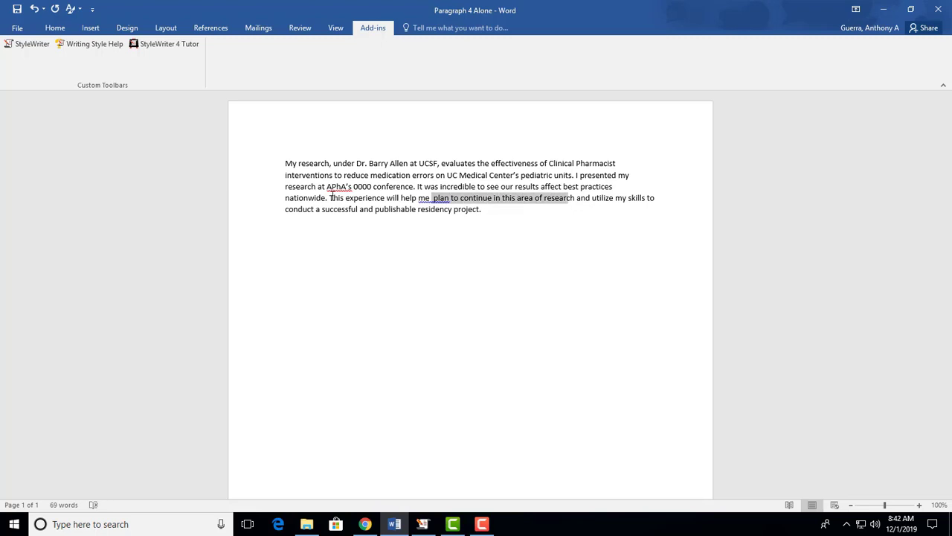
{"action": "key", "text": "Delete"}
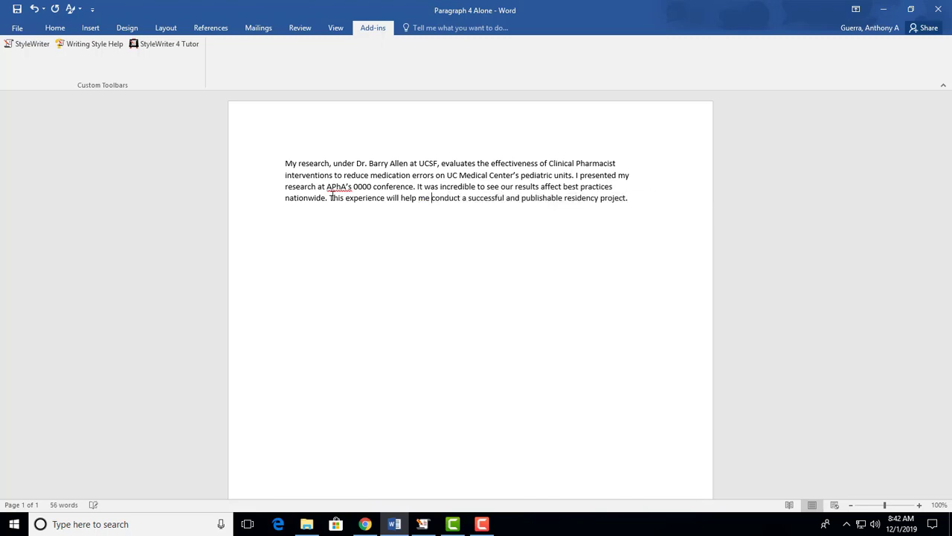
{"action": "key", "text": "ctrl+Right"}
{"action": "key", "text": "ctrl+Right"}
{"action": "key", "text": "ctrl+Right"}
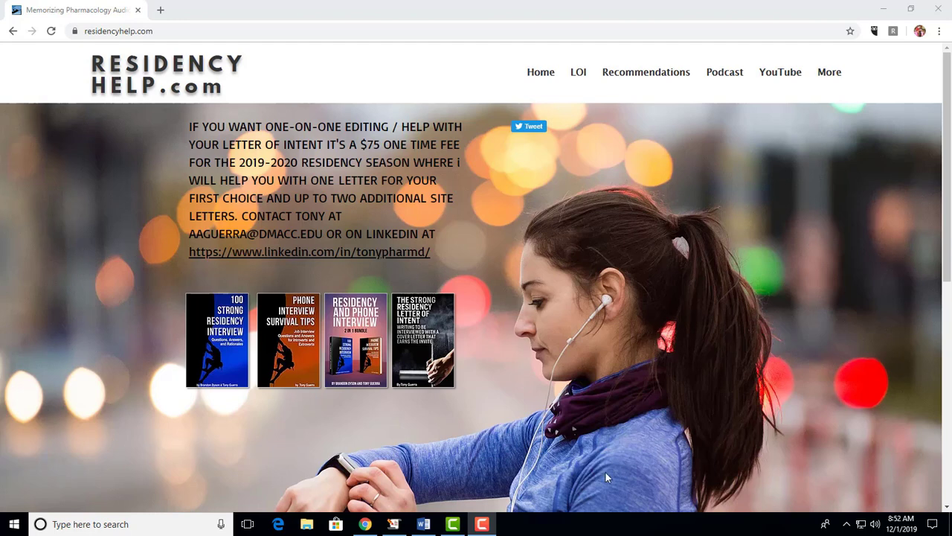
Step: Switch to the Paragraph 5 document in Word and replace the opening "Lastly" through "my involvement in" with "To serve the community, I"
{"action": "left_click", "coordinate": [424, 523]}
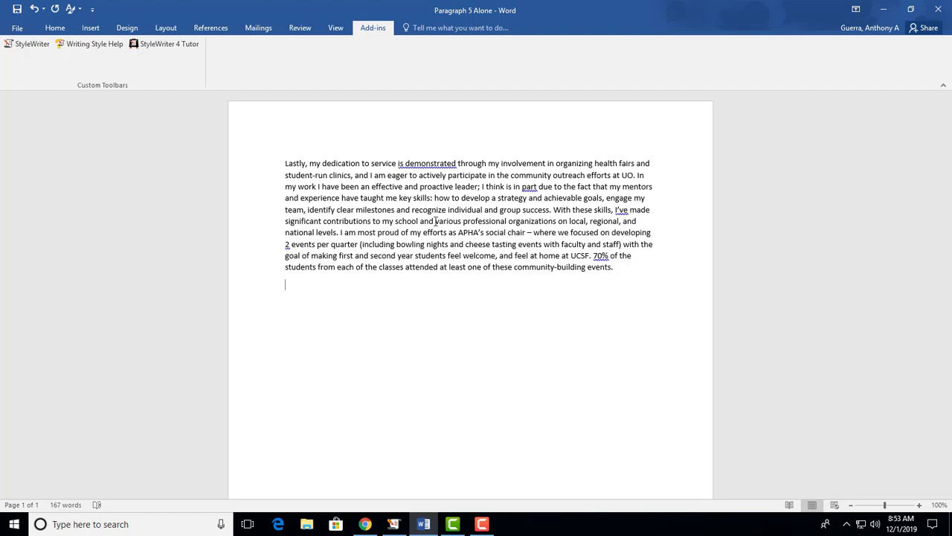
{"action": "left_click", "coordinate": [55, 28]}
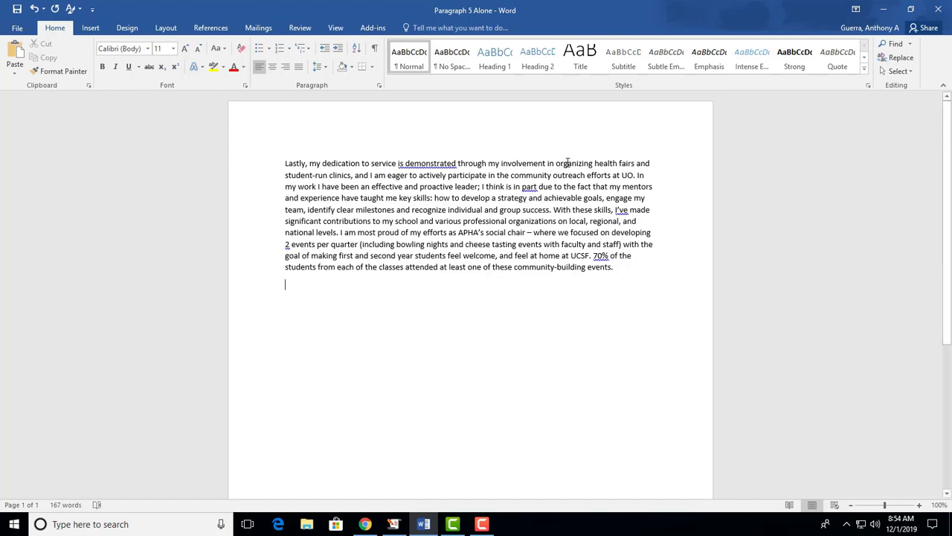
{"action": "left_click_drag", "start_coordinate": [555, 162], "coordinate": [285, 164]}
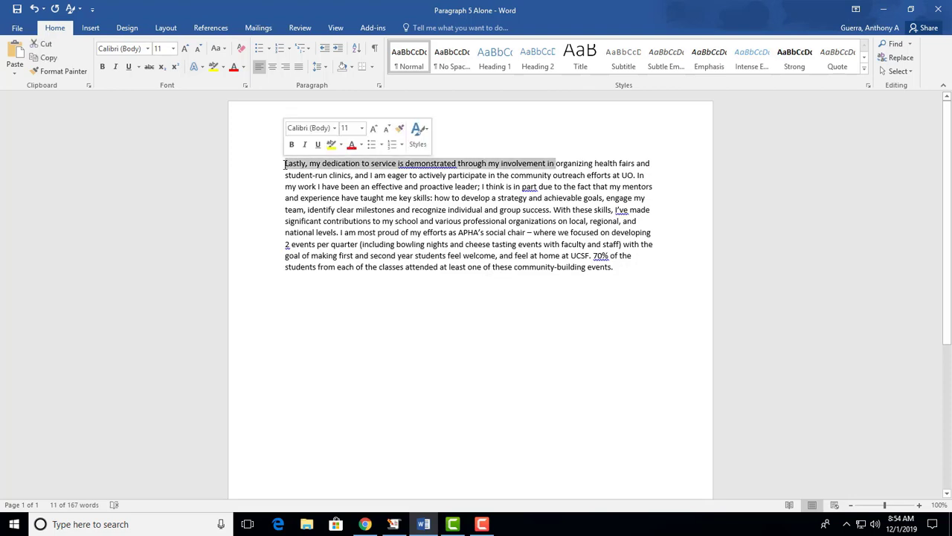
{"action": "type", "text": "To serve th"}
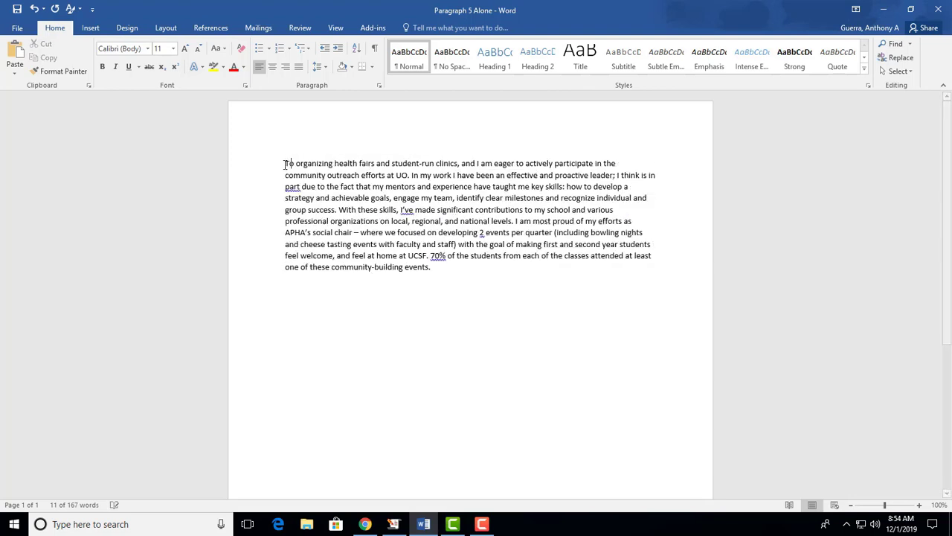
{"action": "type", "text": "e community, I"}
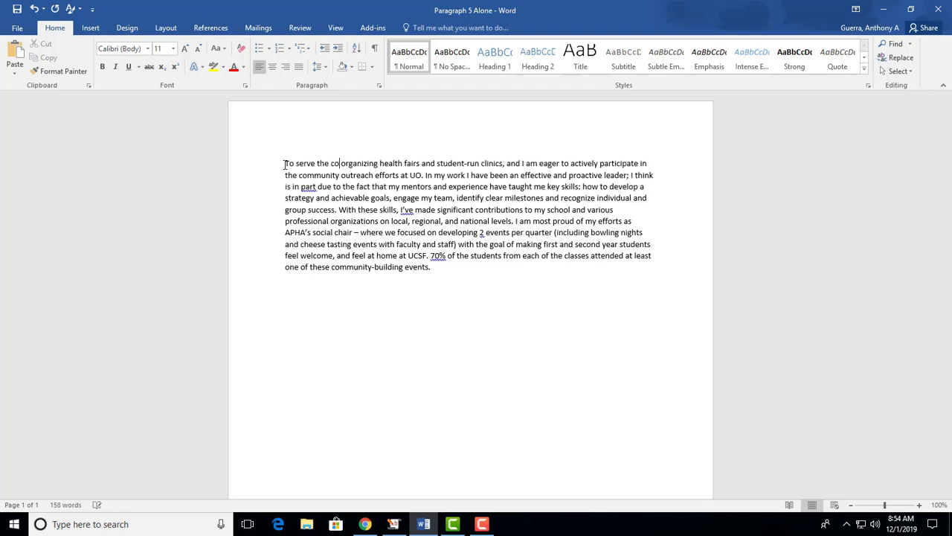
{"action": "key", "text": "BackSpace"}
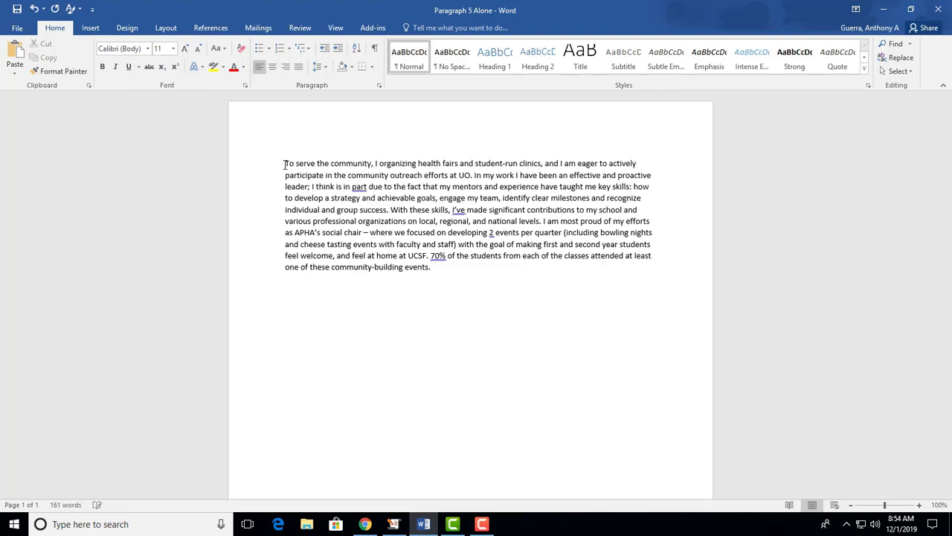
Step: Change "organizing" to "organized" before "health fairs" and remove the comma after "student-run clinics"
{"action": "key", "text": "Right"}
{"action": "key", "text": "Right"}
{"action": "key", "text": "Right"}
{"action": "key", "text": "Right"}
{"action": "key", "text": "Right"}
{"action": "key", "text": "Right"}
{"action": "key", "text": "BackSpace"}
{"action": "key", "text": "BackSpace"}
{"action": "key", "text": "BackSpace"}
{"action": "key", "text": "BackSpace"}
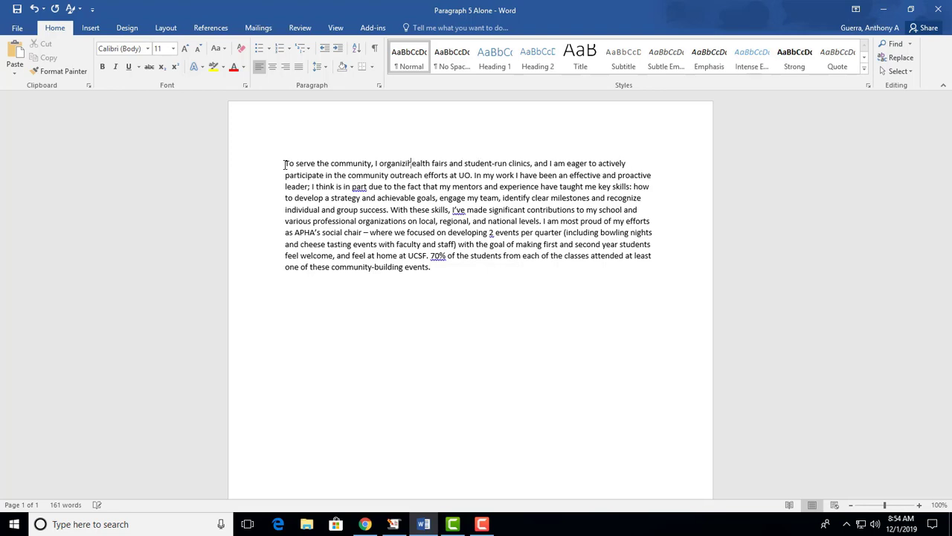
{"action": "type", "text": "edh"}
{"action": "key", "text": "ctrl+Right"}
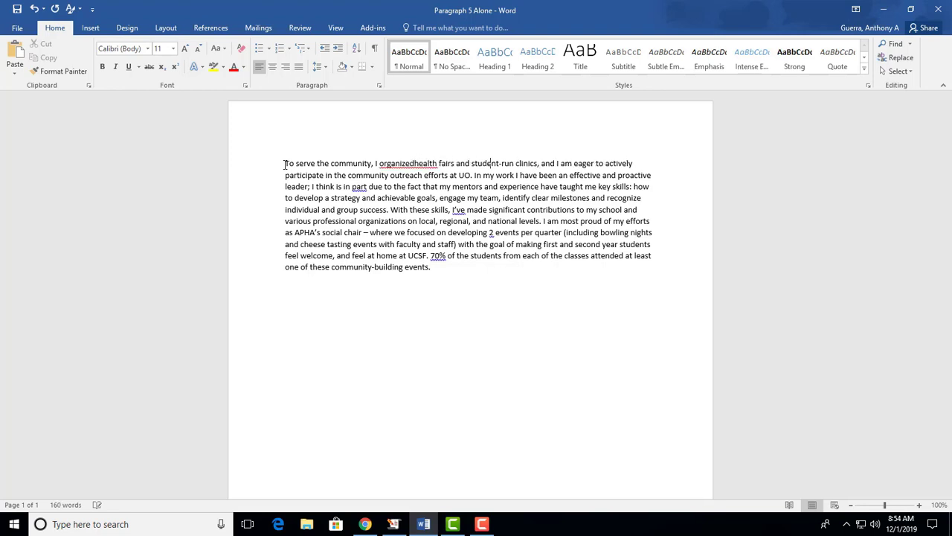
{"action": "left_click", "coordinate": [414, 163]}
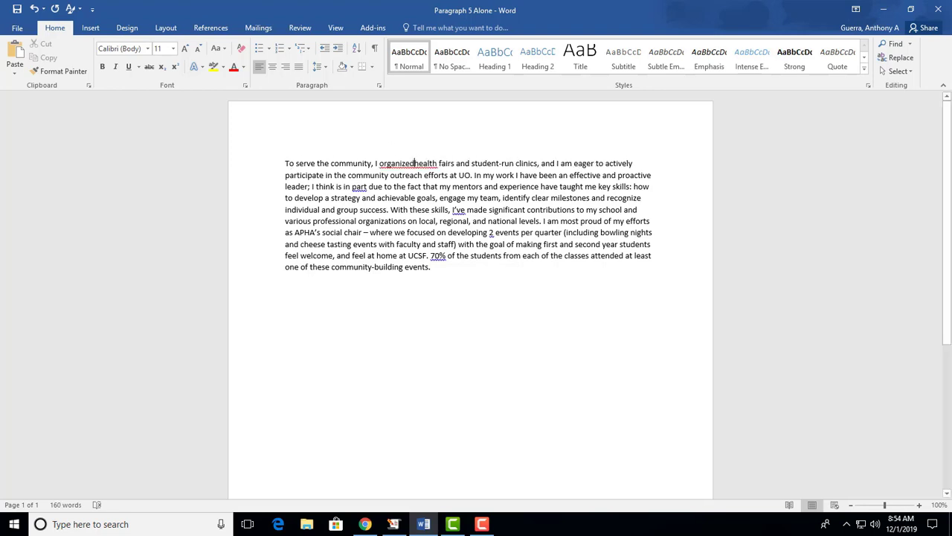
{"action": "left_click", "coordinate": [541, 163]}
{"action": "key", "text": "BackSpace"}
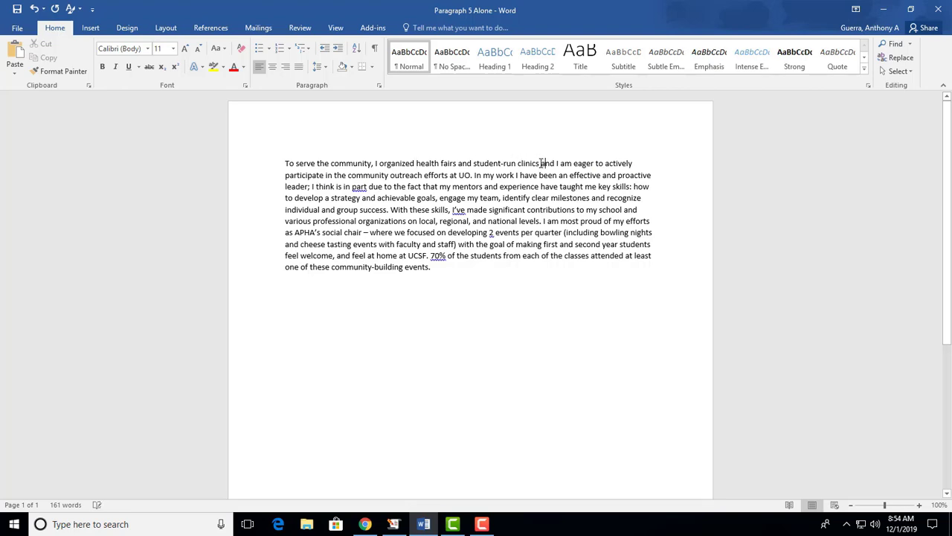
Step: Replace "actively participate in the" with "contribute to the" before "community outreach efforts" in the first sentence
{"action": "key", "text": "Right"}
{"action": "key", "text": "Right"}
{"action": "key", "text": "Right"}
{"action": "key", "text": "Right"}
{"action": "key", "text": "Right"}
{"action": "key", "text": "Right"}
{"action": "key", "text": "Right"}
{"action": "key", "text": "Right"}
{"action": "key", "text": "Right"}
{"action": "key", "text": "Right"}
{"action": "key", "text": "Right"}
{"action": "key", "text": "Right"}
{"action": "key", "text": "Right"}
{"action": "key", "text": "Right"}
{"action": "key", "text": "Right"}
{"action": "key", "text": "Right"}
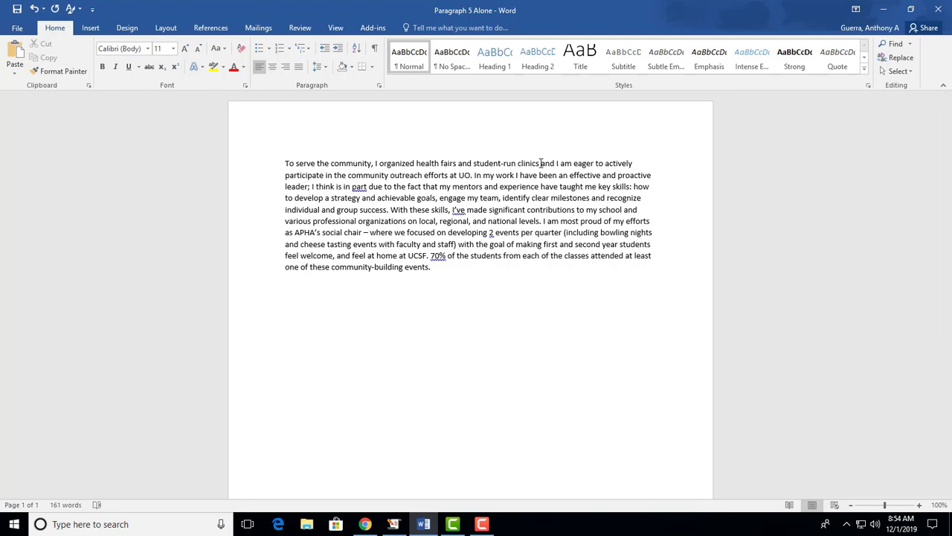
{"action": "key", "text": "shift+Right"}
{"action": "key", "text": "shift+Right"}
{"action": "key", "text": "shift+Right"}
{"action": "key", "text": "shift+Right"}
{"action": "key", "text": "shift+Right"}
{"action": "key", "text": "shift+Right"}
{"action": "key", "text": "shift+Right"}
{"action": "key", "text": "shift+Right"}
{"action": "key", "text": "shift+Right"}
{"action": "key", "text": "shift+Right"}
{"action": "key", "text": "shift+Right"}
{"action": "key", "text": "shift+Right"}
{"action": "key", "text": "shift+Right"}
{"action": "key", "text": "shift+Right"}
{"action": "key", "text": "shift+Right"}
{"action": "key", "text": "shift+Right"}
{"action": "key", "text": "shift+Right"}
{"action": "key", "text": "shift+Right"}
{"action": "key", "text": "shift+Right"}
{"action": "key", "text": "shift+Right"}
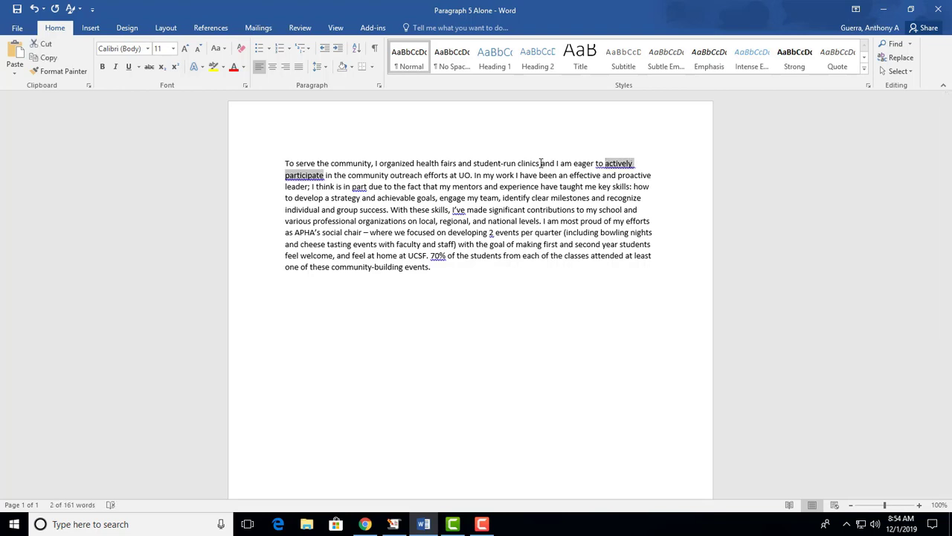
{"action": "key", "text": "BackSpace"}
{"action": "key", "text": "BackSpace"}
{"action": "key", "text": "BackSpace"}
{"action": "key", "text": "BackSpace"}
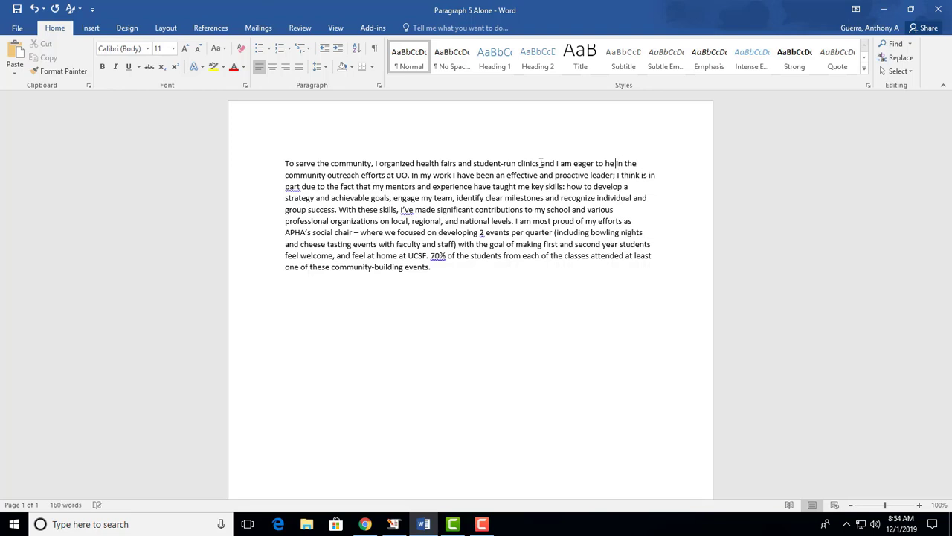
{"action": "type", "text": "cotnr"}
{"action": "key", "text": "BackSpace"}
{"action": "key", "text": "BackSpace"}
{"action": "key", "text": "BackSpace"}
{"action": "type", "text": "ntribute to eh"}
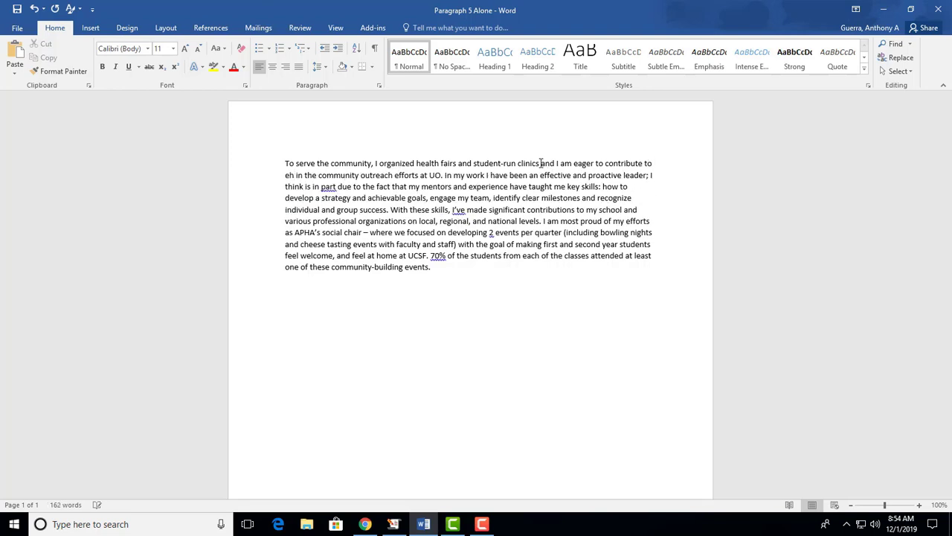
{"action": "key", "text": "BackSpace"}
{"action": "key", "text": "BackSpace"}
{"action": "type", "text": "the"}
{"action": "key", "text": "shift+Right"}
{"action": "key", "text": "shift+Right"}
{"action": "key", "text": "shift+Right"}
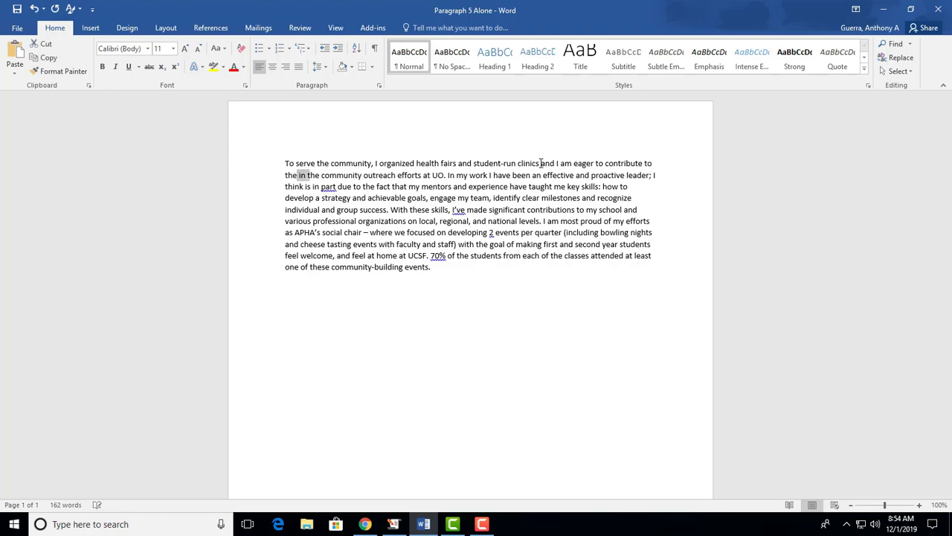
{"action": "key", "text": "shift+Right"}
{"action": "key", "text": "shift+Right"}
{"action": "key", "text": "shift+Right"}
{"action": "key", "text": "shift+Right"}
{"action": "key", "text": "Delete"}
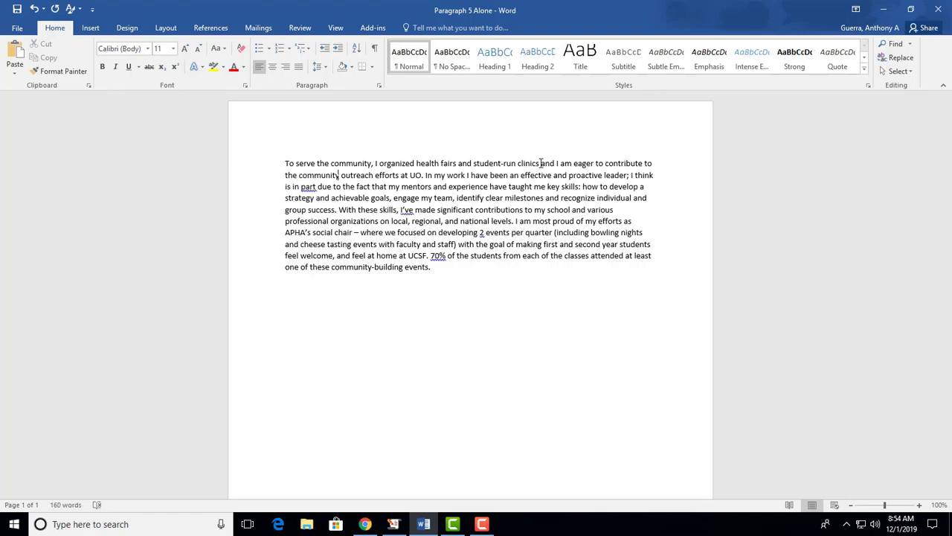
Step: Spell out "UO" as "the University of Oregon" at the end of the first sentence
{"action": "key", "text": "Right"}
{"action": "key", "text": "Right"}
{"action": "type", "text": "the "}
{"action": "type", "text": "Universi"}
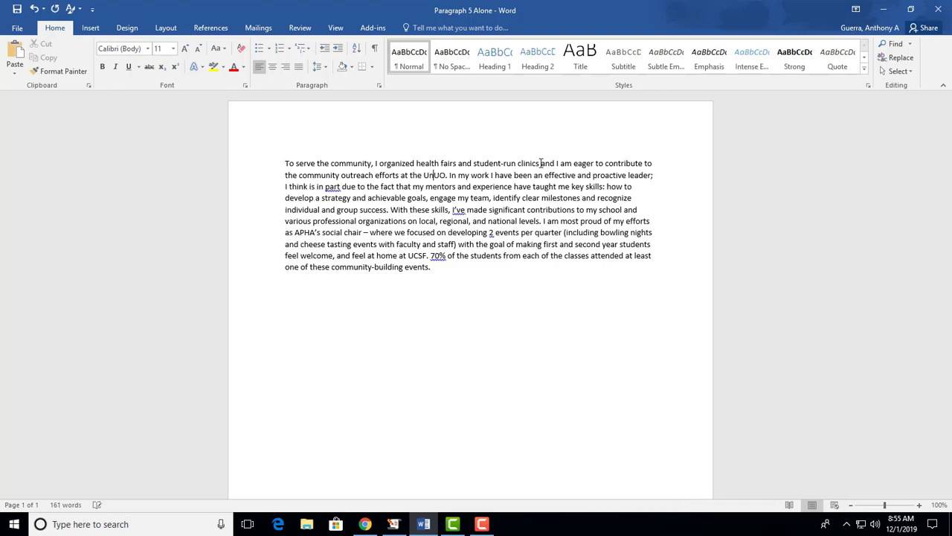
{"action": "type", "text": "ty "}
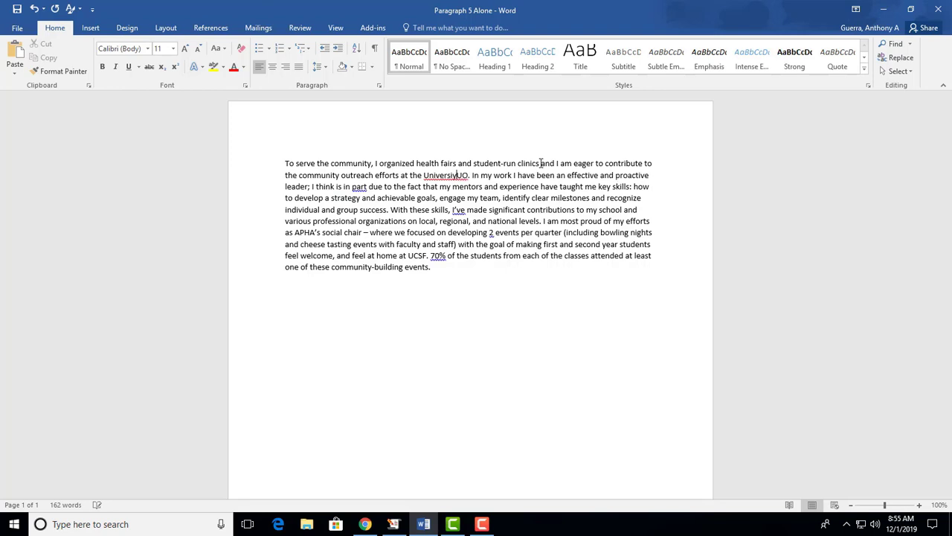
{"action": "type", "text": "of Oregon"}
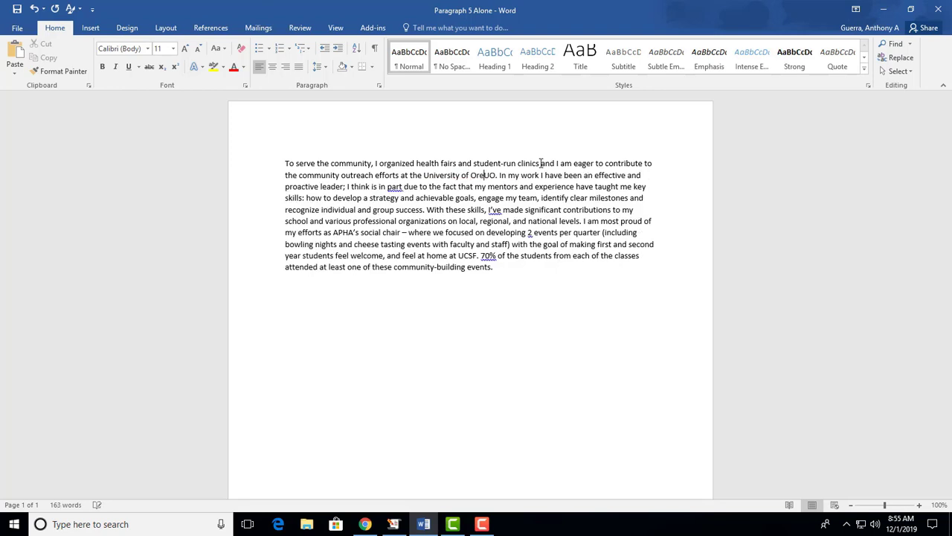
{"action": "type", "text": "."}
{"action": "key", "text": "shift+Right"}
{"action": "key", "text": "shift+Right"}
{"action": "key", "text": "shift+Right"}
{"action": "key", "text": "shift+Right"}
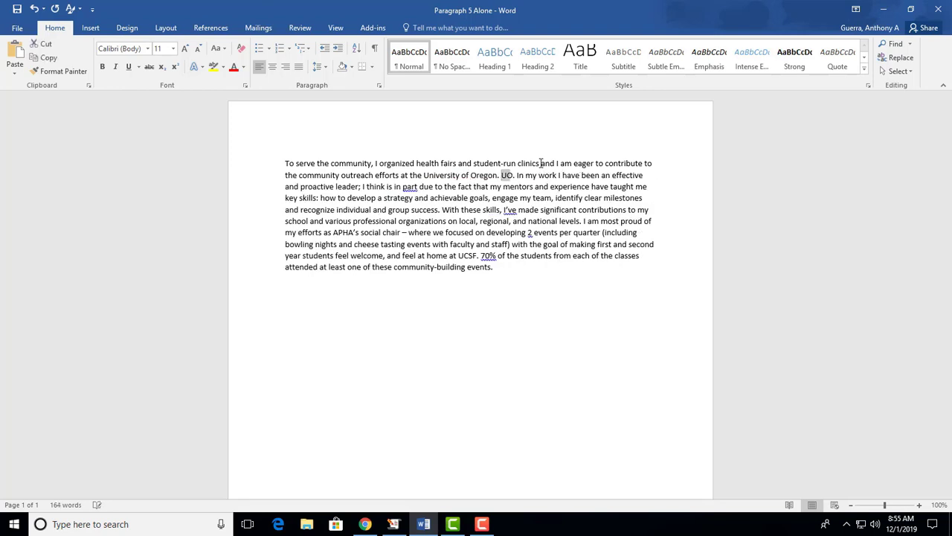
{"action": "key", "text": "Delete"}
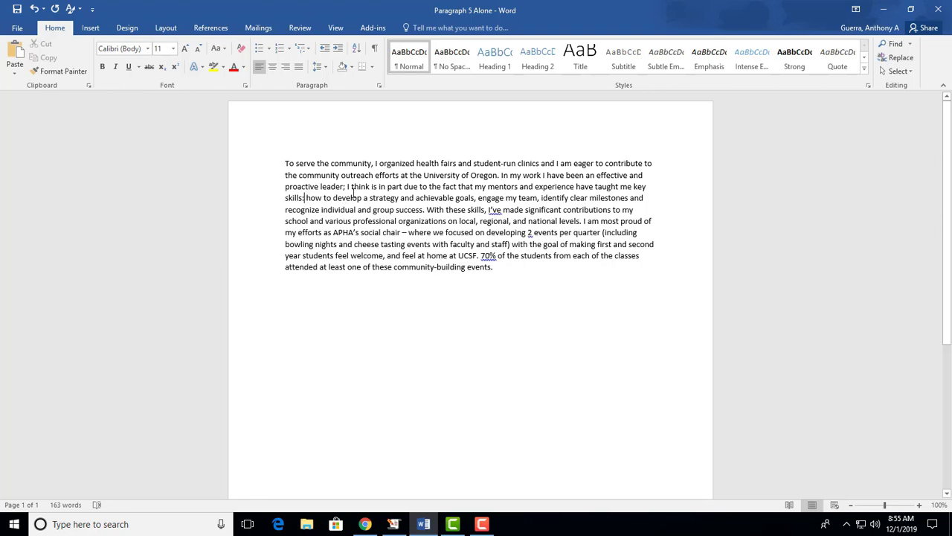
Step: Replace the second sentence's opening, from "In my work" through "key skills:", with "I developed"
{"action": "left_click_drag", "start_coordinate": [305, 197], "coordinate": [500, 176]}
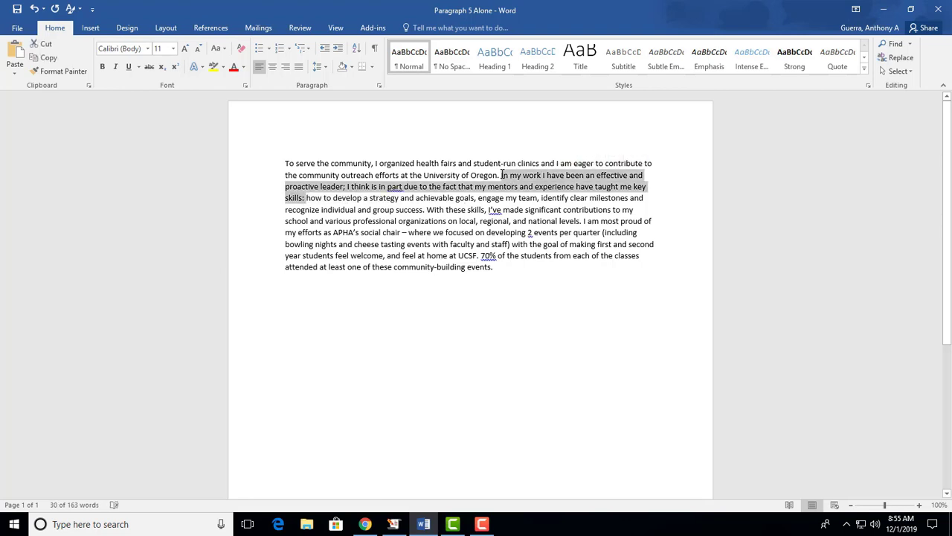
{"action": "key", "text": "BackSpace"}
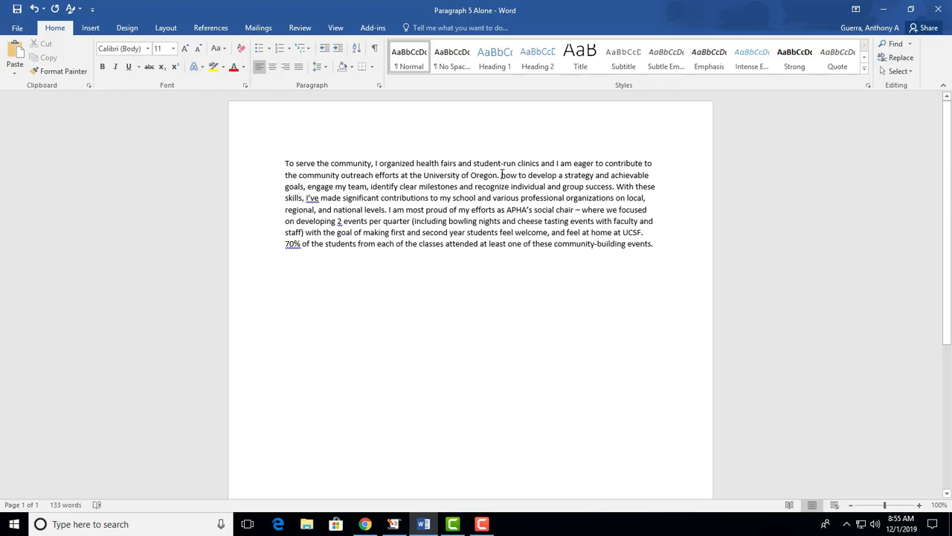
{"action": "type", "text": "I'v"}
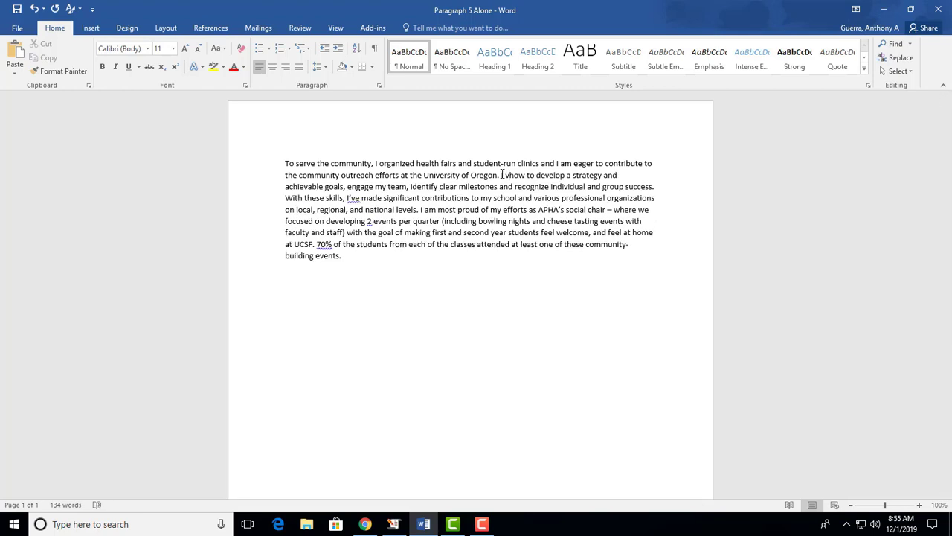
{"action": "key", "text": "BackSpace"}
{"action": "type", "text": "developed"}
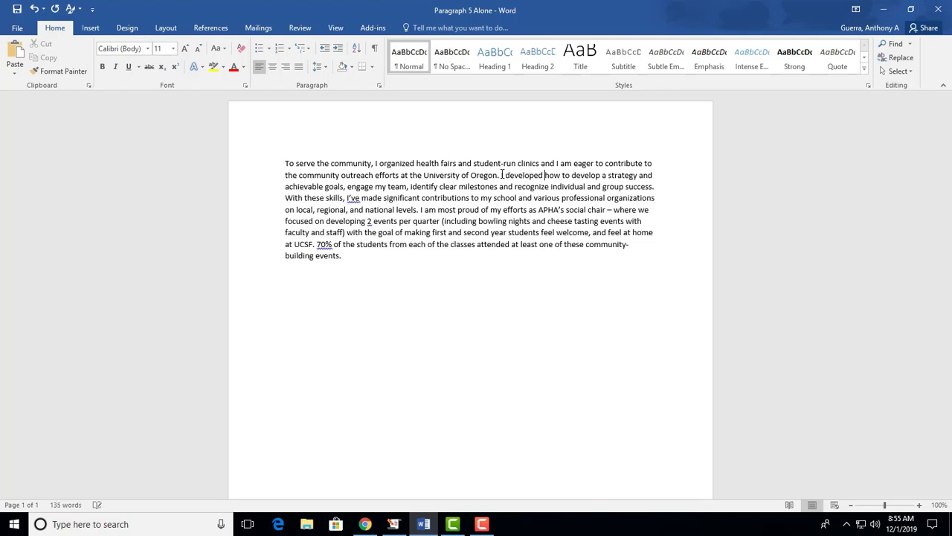
Step: Replace "how to develop a strategy" after "I developed" with "strategies to"
{"action": "key", "text": "shift+Right"}
{"action": "key", "text": "shift+Right"}
{"action": "key", "text": "shift+Right"}
{"action": "key", "text": "shift+Right"}
{"action": "key", "text": "shift+Right"}
{"action": "key", "text": "shift+Right"}
{"action": "key", "text": "shift+Right"}
{"action": "key", "text": "shift+Right"}
{"action": "key", "text": "shift+Right"}
{"action": "key", "text": "shift+Right"}
{"action": "key", "text": "shift+Right"}
{"action": "key", "text": "shift+Right"}
{"action": "key", "text": "shift+Right"}
{"action": "key", "text": "shift+Right"}
{"action": "key", "text": "shift+Right"}
{"action": "key", "text": "shift+Right"}
{"action": "key", "text": "shift+Right"}
{"action": "key", "text": "shift+Right"}
{"action": "key", "text": "shift+Right"}
{"action": "key", "text": "shift+Right"}
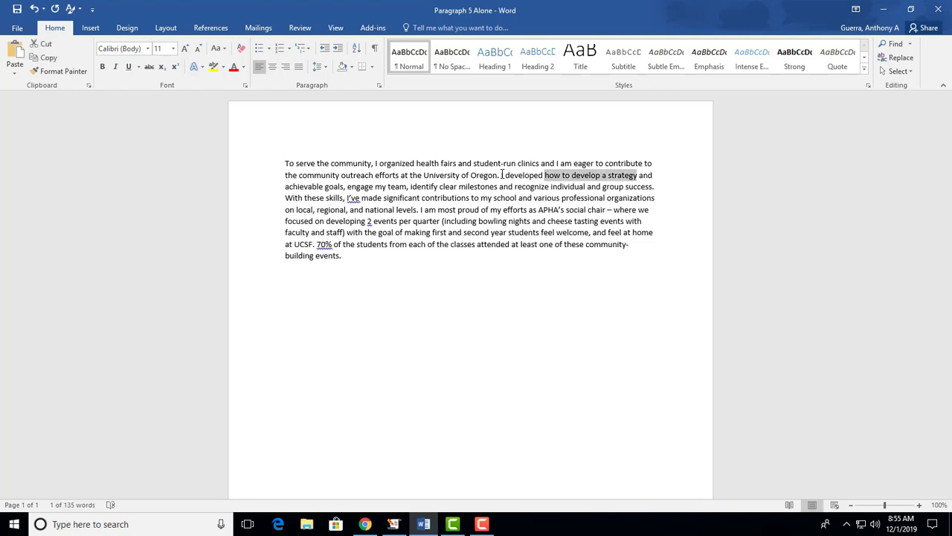
{"action": "type", "text": "strategies to"}
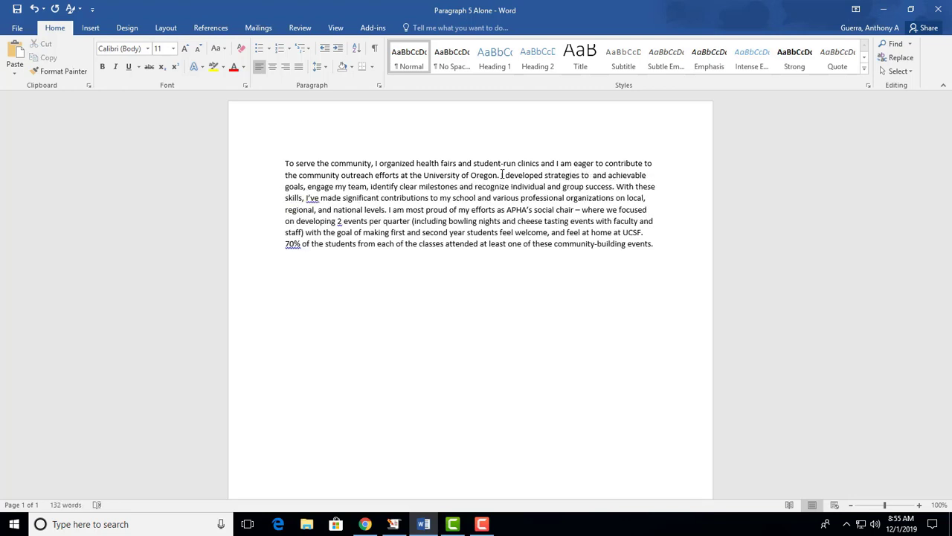
Step: Delete "and achievable goals," so that "strategies to" leads directly into "engage my team"
{"action": "key", "text": "shift+Right"}
{"action": "key", "text": "shift+Right"}
{"action": "key", "text": "shift+Right"}
{"action": "key", "text": "shift+Right"}
{"action": "key", "text": "shift+Right"}
{"action": "key", "text": "shift+Right"}
{"action": "key", "text": "shift+Right"}
{"action": "key", "text": "shift+Right"}
{"action": "key", "text": "shift+Right"}
{"action": "key", "text": "shift+Right"}
{"action": "key", "text": "shift+Right"}
{"action": "key", "text": "shift+Right"}
{"action": "key", "text": "shift+Right"}
{"action": "key", "text": "shift+Right"}
{"action": "key", "text": "shift+Right"}
{"action": "key", "text": "shift+Right"}
{"action": "key", "text": "shift+Right"}
{"action": "key", "text": "shift+Right"}
{"action": "key", "text": "shift+Right"}
{"action": "key", "text": "shift+Right"}
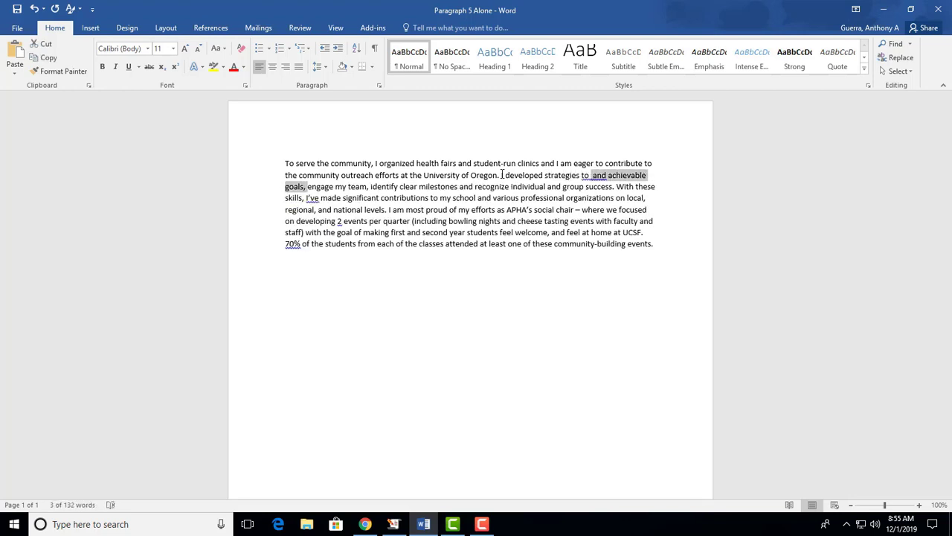
{"action": "key", "text": "Delete"}
{"action": "key", "text": "Right"}
{"action": "key", "text": "Right"}
{"action": "key", "text": "Right"}
{"action": "key", "text": "Right"}
{"action": "key", "text": "Right"}
{"action": "key", "text": "Right"}
{"action": "key", "text": "Right"}
{"action": "key", "text": "Right"}
{"action": "key", "text": "Right"}
{"action": "key", "text": "Right"}
{"action": "key", "text": "Right"}
{"action": "key", "text": "Right"}
{"action": "key", "text": "Right"}
{"action": "key", "text": "Right"}
{"action": "key", "text": "Right"}
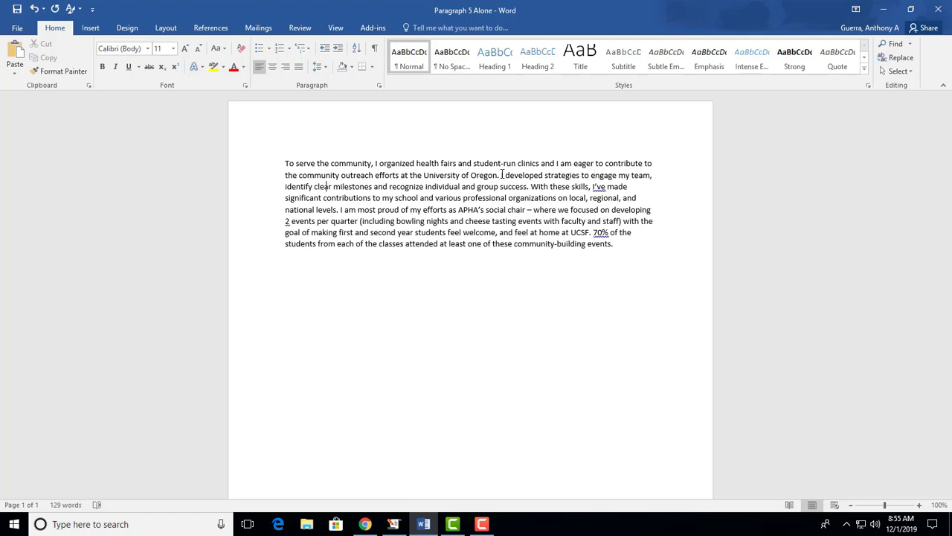
Step: Delete "identify" so that "engage my team," leads directly into "clear milestones"
{"action": "key", "text": "Left"}
{"action": "key", "text": "Left"}
{"action": "key", "text": "Left"}
{"action": "key", "text": "BackSpace"}
{"action": "key", "text": "BackSpace"}
{"action": "key", "text": "BackSpace"}
{"action": "key", "text": "BackSpace"}
{"action": "key", "text": "BackSpace"}
{"action": "key", "text": "BackSpace"}
{"action": "key", "text": "BackSpace"}
{"action": "key", "text": "BackSpace"}
{"action": "key", "text": "BackSpace"}
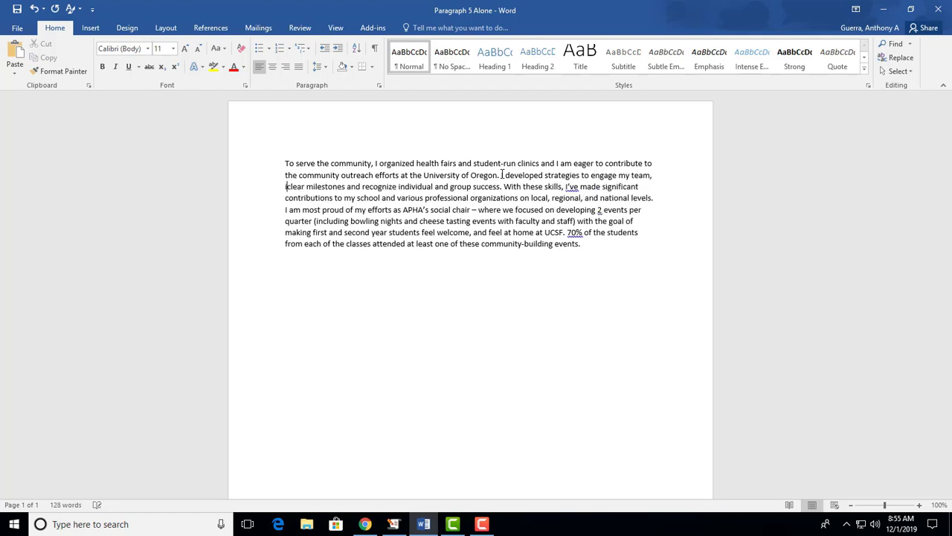
{"action": "key", "text": "BackSpace"}
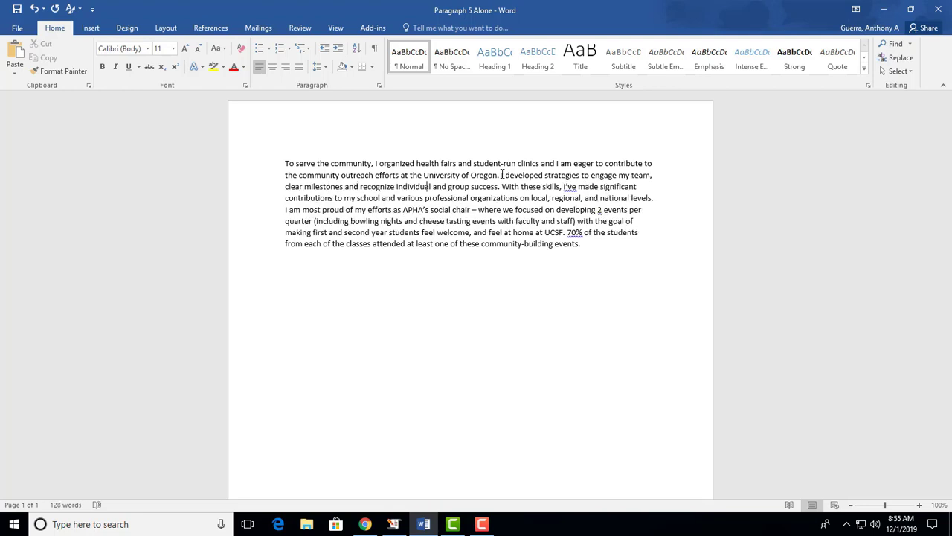
Step: Delete the whole sentence running from "With these skills" through "national levels."
{"action": "key", "text": "Right"}
{"action": "key", "text": "Right"}
{"action": "key", "text": "Right"}
{"action": "key", "text": "Right"}
{"action": "key", "text": "Right"}
{"action": "key", "text": "Right"}
{"action": "key", "text": "Right"}
{"action": "key", "text": "Right"}
{"action": "key", "text": "Right"}
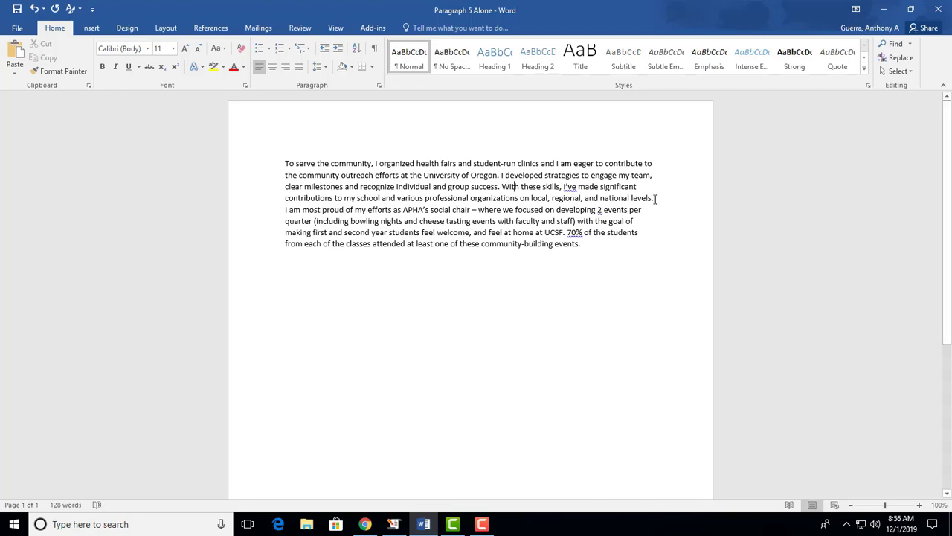
{"action": "left_click_drag", "start_coordinate": [654, 197], "coordinate": [503, 186]}
{"action": "key", "text": "Delete"}
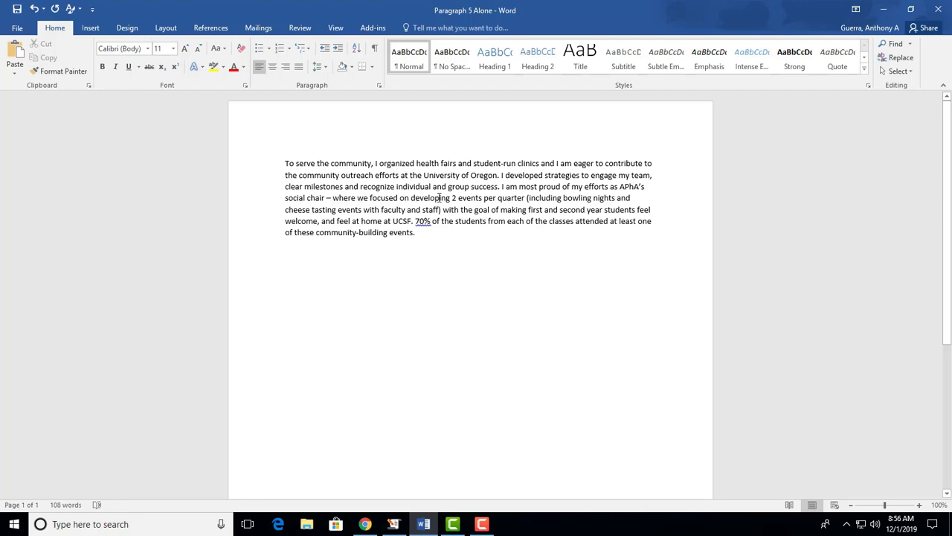
Step: Spell out "2" as "two" in the phrase about events per quarter
{"action": "double_click", "coordinate": [455, 198]}
{"action": "type", "text": "two"}
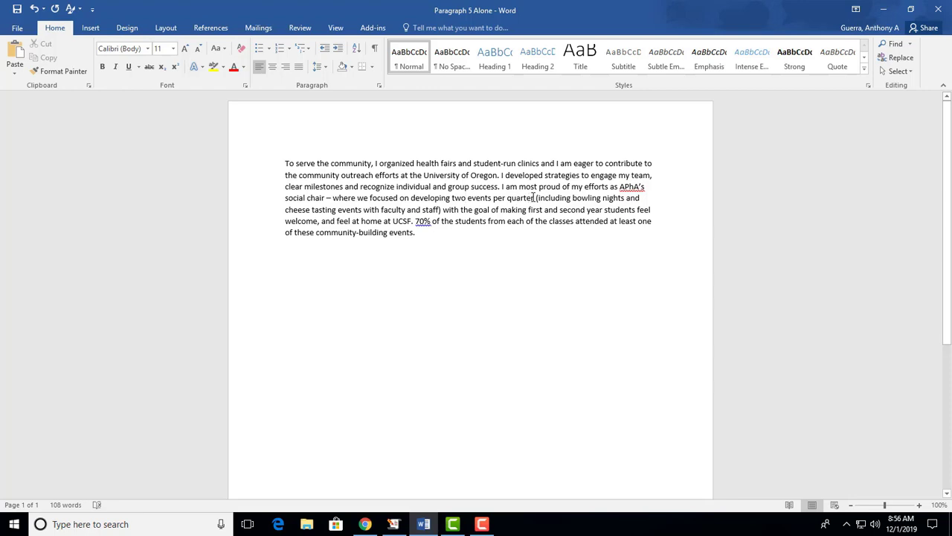
{"action": "type", "text": ". Thsi"}
{"action": "key", "text": "BackSpace"}
{"action": "key", "text": "BackSpace"}
{"action": "key", "text": "BackSpace"}
{"action": "key", "text": "BackSpace"}
{"action": "key", "text": "BackSpace"}
{"action": "key", "text": "BackSpace"}
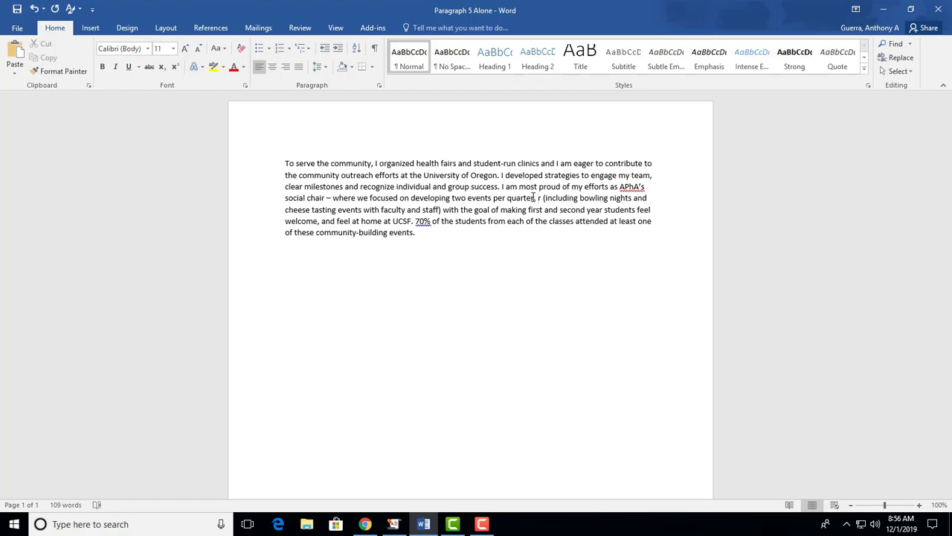
Step: End the sentence after "quarter" and replace "(including" with "Two events include" before "bowling nights"
{"action": "type", "text": ". Two even"}
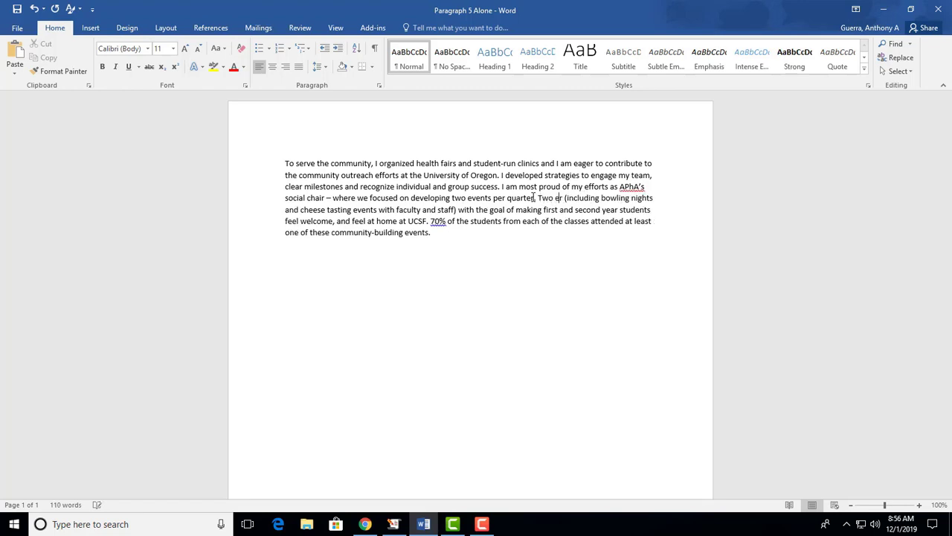
{"action": "type", "text": "ts "}
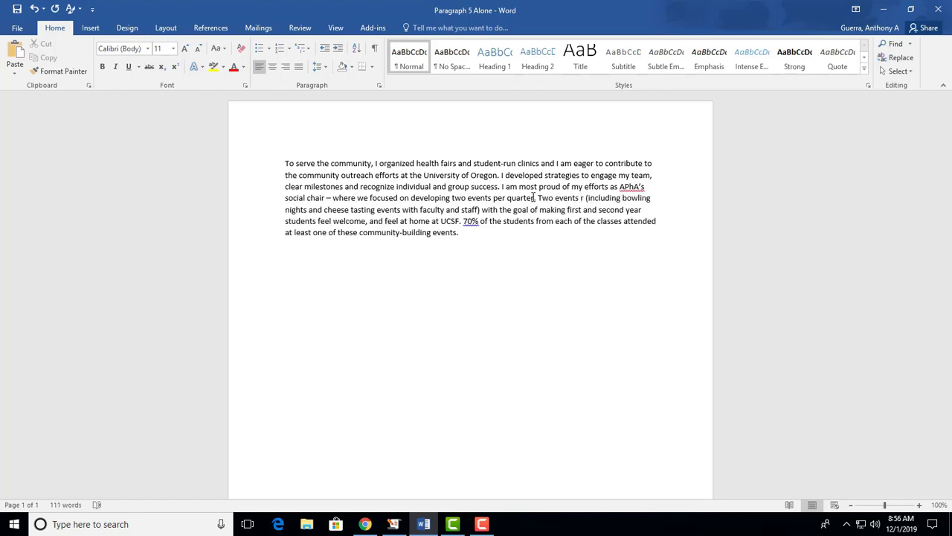
{"action": "type", "text": "include"}
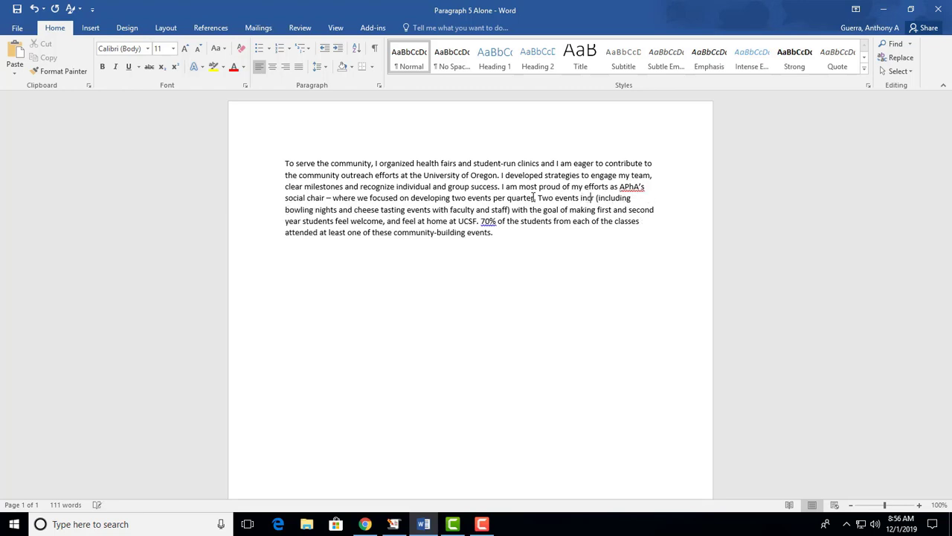
{"action": "key", "text": "shift+Right"}
{"action": "key", "text": "shift+Right"}
{"action": "key", "text": "shift+Right"}
{"action": "key", "text": "shift+Right"}
{"action": "key", "text": "shift+Right"}
{"action": "key", "text": "shift+Right"}
{"action": "key", "text": "shift+Right"}
{"action": "key", "text": "shift+Right"}
{"action": "key", "text": "shift+Right"}
{"action": "key", "text": "shift+Right"}
{"action": "key", "text": "shift+Right"}
{"action": "key", "text": "shift+Right"}
{"action": "key", "text": "shift+Right"}
{"action": "key", "text": "shift+Right"}
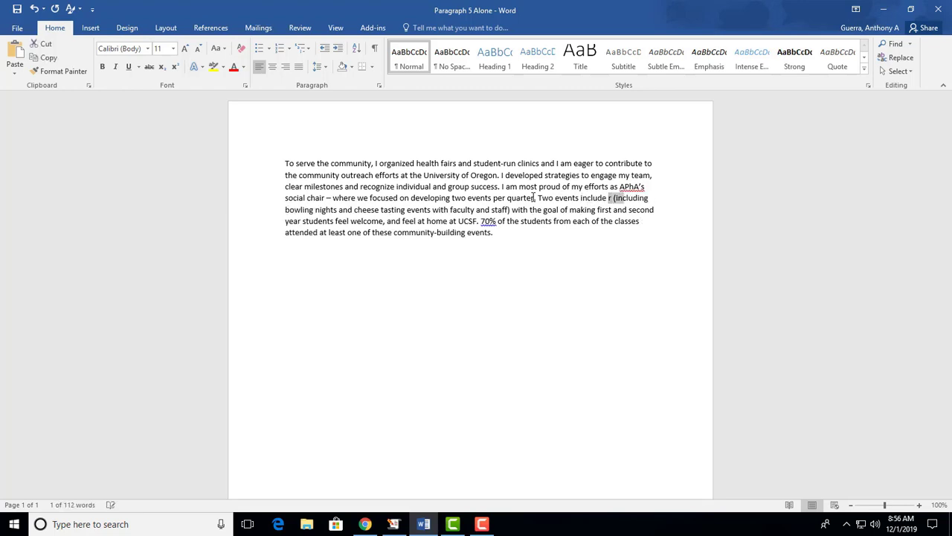
{"action": "key", "text": "BackSpace"}
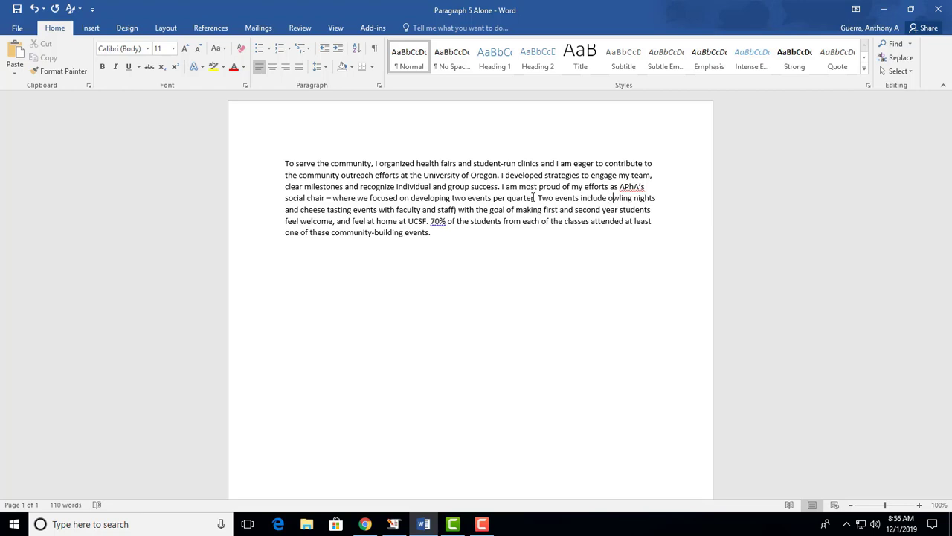
{"action": "type", "text": "b"}
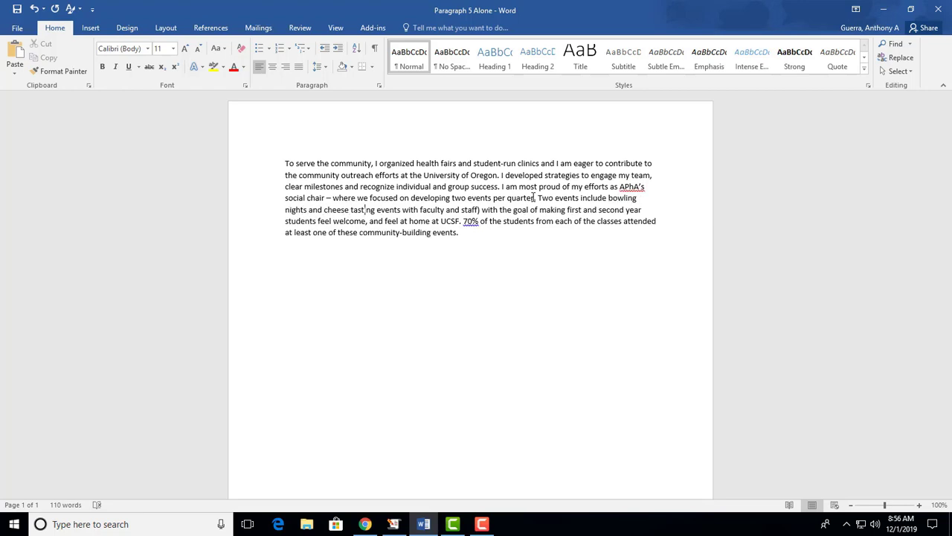
Step: Delete "events" so the phrase reads "cheese tasting with faculty and staff"
{"action": "key", "text": "Right"}
{"action": "key", "text": "Right"}
{"action": "key", "text": "Right"}
{"action": "key", "text": "shift+Right"}
{"action": "key", "text": "shift+Right"}
{"action": "key", "text": "shift+Right"}
{"action": "key", "text": "shift+Right"}
{"action": "key", "text": "shift+Right"}
{"action": "key", "text": "shift+Right"}
{"action": "key", "text": "shift+Right"}
{"action": "key", "text": "BackSpace"}
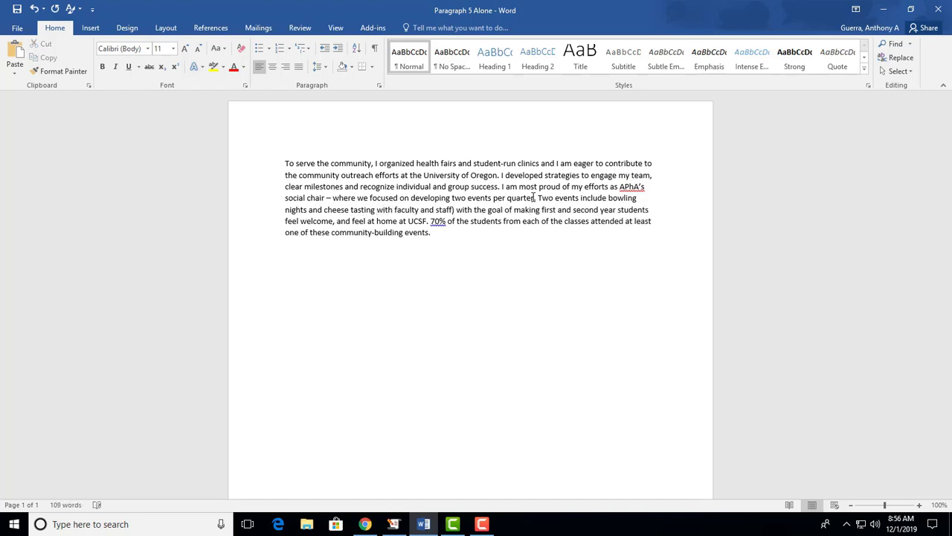
Step: Replace the closing parenthesis after "staff" with a period and begin a new sentence with "We wanted to"
{"action": "type", "text": ". WE want"}
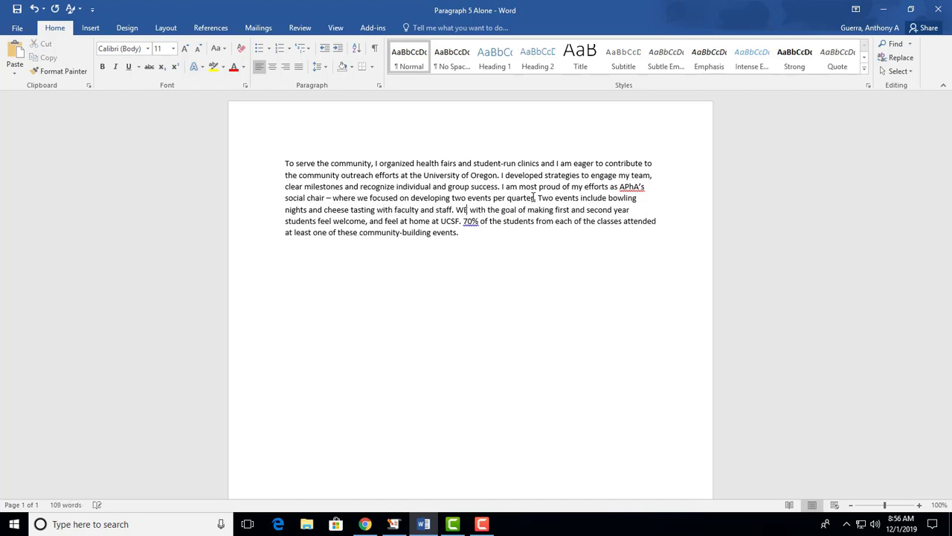
{"action": "key", "text": "BackSpace"}
{"action": "key", "text": "BackSpace"}
{"action": "key", "text": "BackSpace"}
{"action": "key", "text": "BackSpace"}
{"action": "key", "text": "BackSpace"}
{"action": "key", "text": "BackSpace"}
{"action": "type", "text": "e watn"}
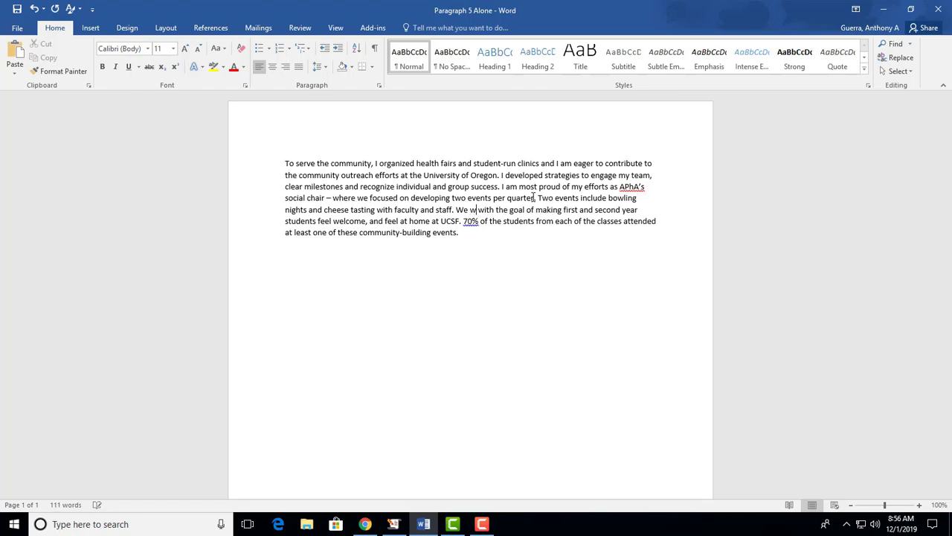
{"action": "key", "text": "BackSpace"}
{"action": "key", "text": "BackSpace"}
{"action": "type", "text": "nted to"}
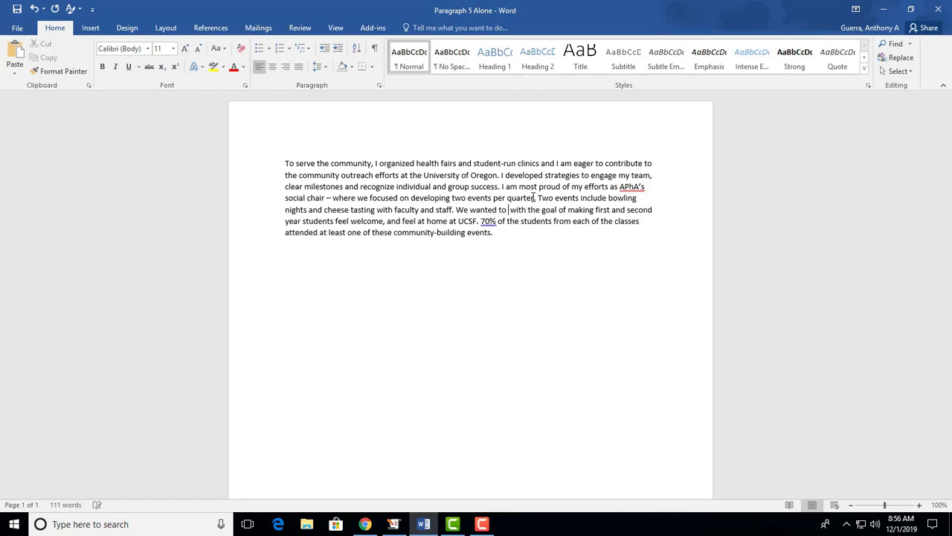
Step: Replace "with the goal of making" with "make" after "We wanted to"
{"action": "key", "text": "shift+Right"}
{"action": "key", "text": "shift+Right"}
{"action": "key", "text": "shift+Right"}
{"action": "key", "text": "shift+Right"}
{"action": "key", "text": "shift+Right"}
{"action": "key", "text": "shift+Right"}
{"action": "key", "text": "shift+Right"}
{"action": "key", "text": "shift+Right"}
{"action": "key", "text": "shift+Right"}
{"action": "key", "text": "shift+Right"}
{"action": "key", "text": "shift+Right"}
{"action": "key", "text": "shift+Right"}
{"action": "key", "text": "shift+Right"}
{"action": "key", "text": "shift+Right"}
{"action": "key", "text": "shift+Right"}
{"action": "key", "text": "shift+Right"}
{"action": "key", "text": "shift+Right"}
{"action": "key", "text": "shift+Right"}
{"action": "key", "text": "shift+Right"}
{"action": "key", "text": "shift+Right"}
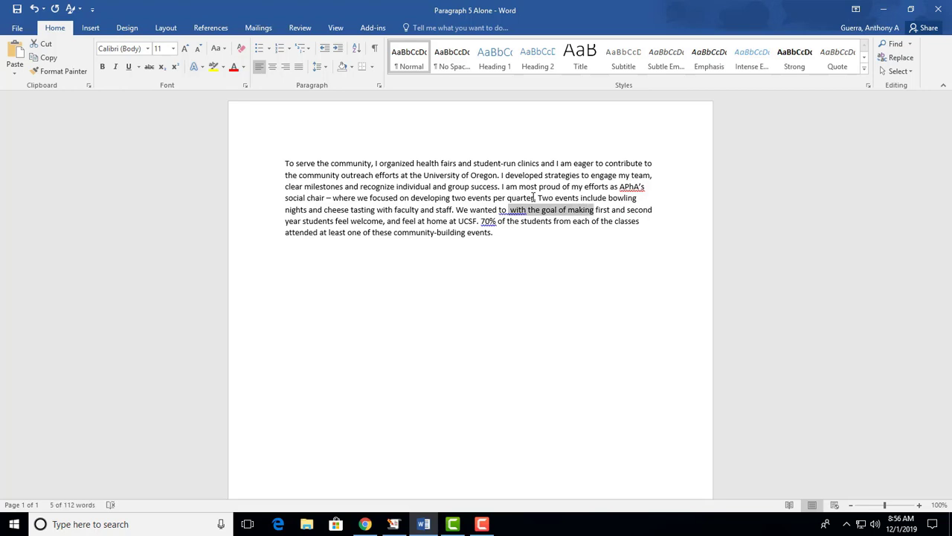
{"action": "type", "text": "make"}
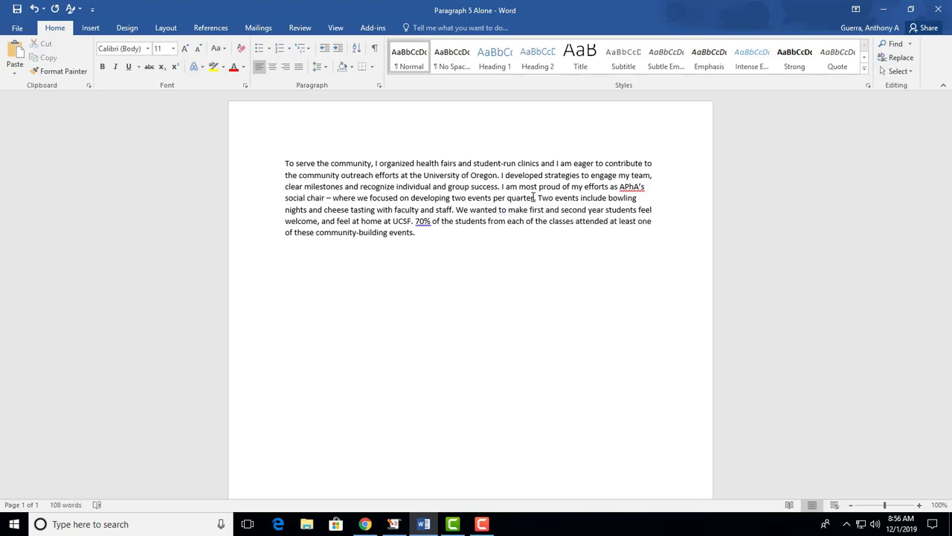
Step: Delete ", and feel at home" so the sentence ends with "feel welcome at UCSF."
{"action": "key", "text": "ctrl+Right"}
{"action": "key", "text": "ctrl+Right"}
{"action": "key", "text": "ctrl+Right"}
{"action": "key", "text": "ctrl+shift+Right"}
{"action": "key", "text": "ctrl+shift+Right"}
{"action": "key", "text": "ctrl+shift+Right"}
{"action": "key", "text": "ctrl+shift+Right"}
{"action": "key", "text": "ctrl+shift+Right"}
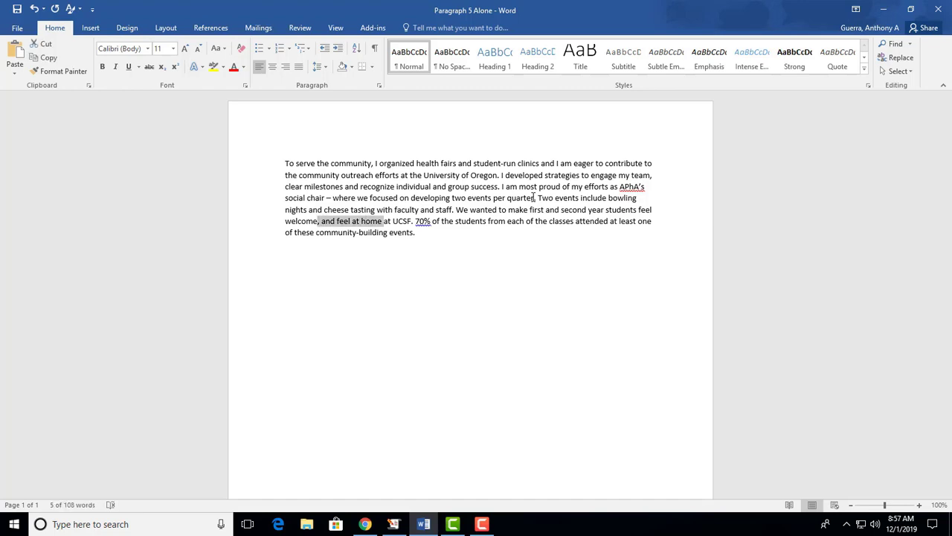
{"action": "key", "text": "Delete"}
Step: Begin the last sentence with "We had" and spell out "70%" as "seventy percent"
{"action": "key", "text": "ctrl+Right"}
{"action": "key", "text": "ctrl+Right"}
{"action": "key", "text": "ctrl+Right"}
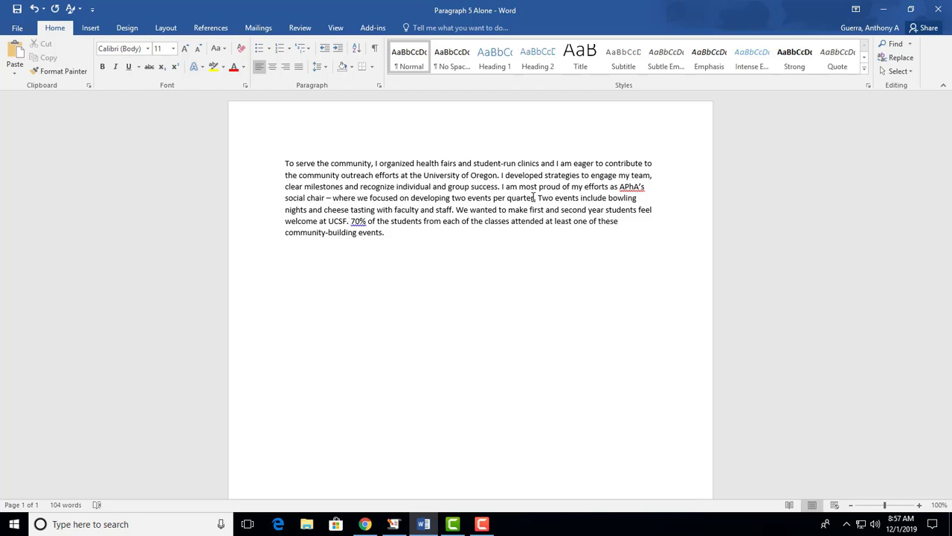
{"action": "left_click", "coordinate": [351, 221]}
{"action": "type", "text": "We had"}
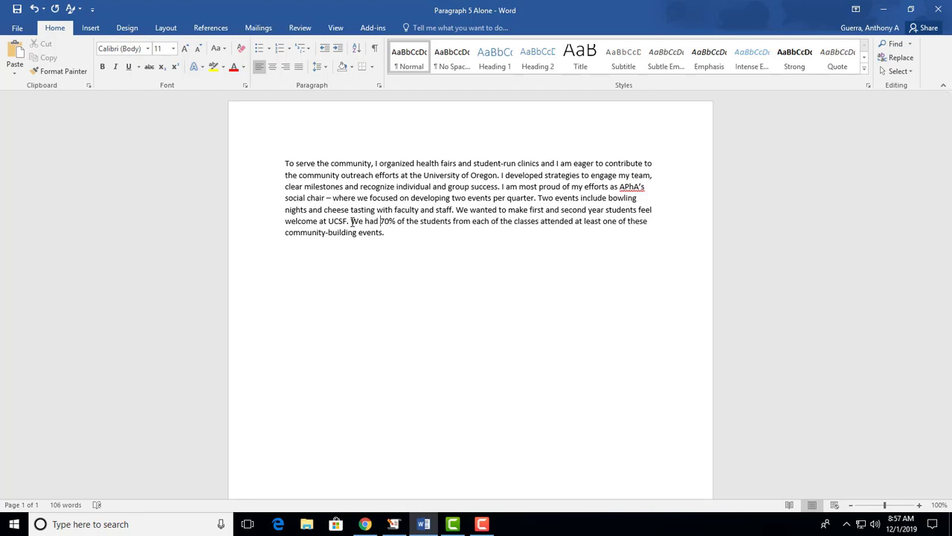
{"action": "key", "text": "Left"}
{"action": "key", "text": "Left"}
{"action": "key", "text": "Left"}
{"action": "key", "text": "BackSpace"}
{"action": "key", "text": "BackSpace"}
{"action": "key", "text": "BackSpace"}
{"action": "type", "text": "seventy"}
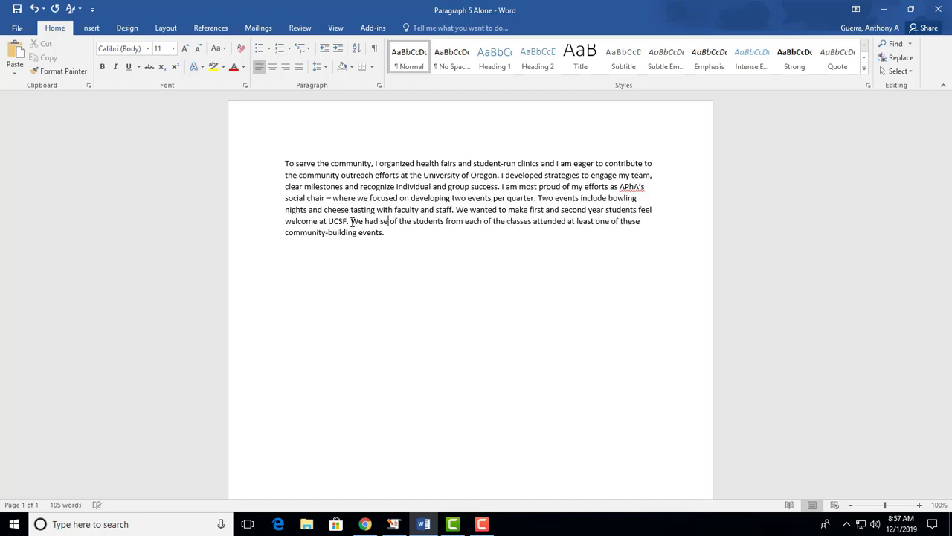
{"action": "type", "text": " percent"}
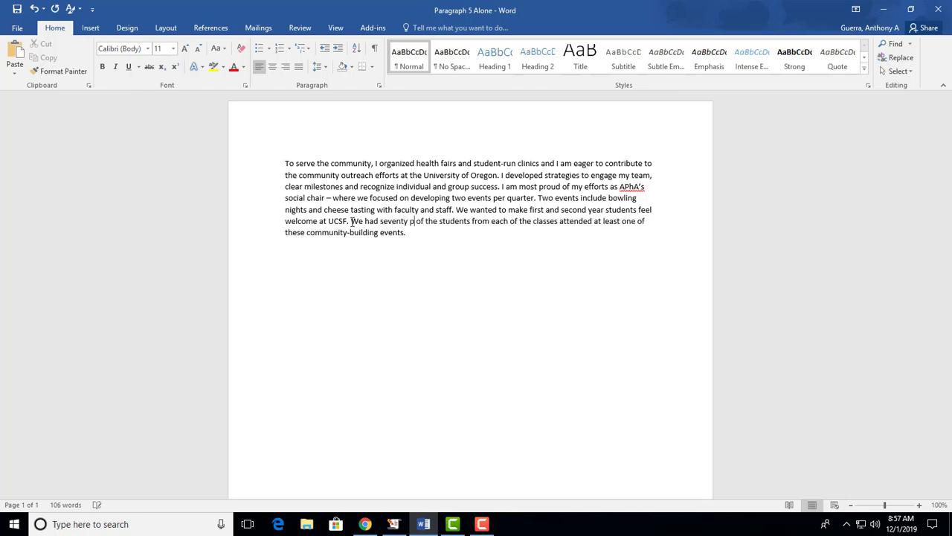
Step: Replace the rest of the last sentence after "seventy percent" with "of first and second years attend."
{"action": "key", "text": "Delete"}
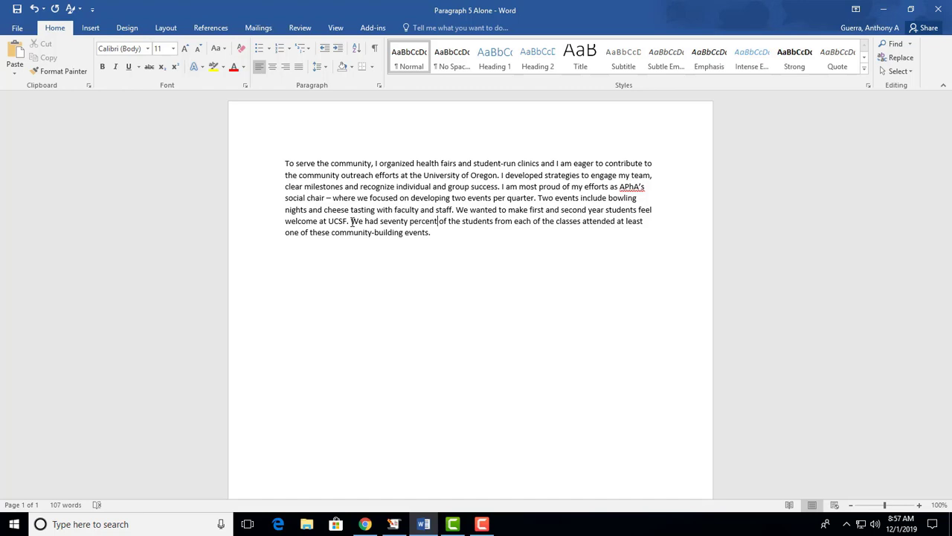
{"action": "type", "text": "of first and secon"}
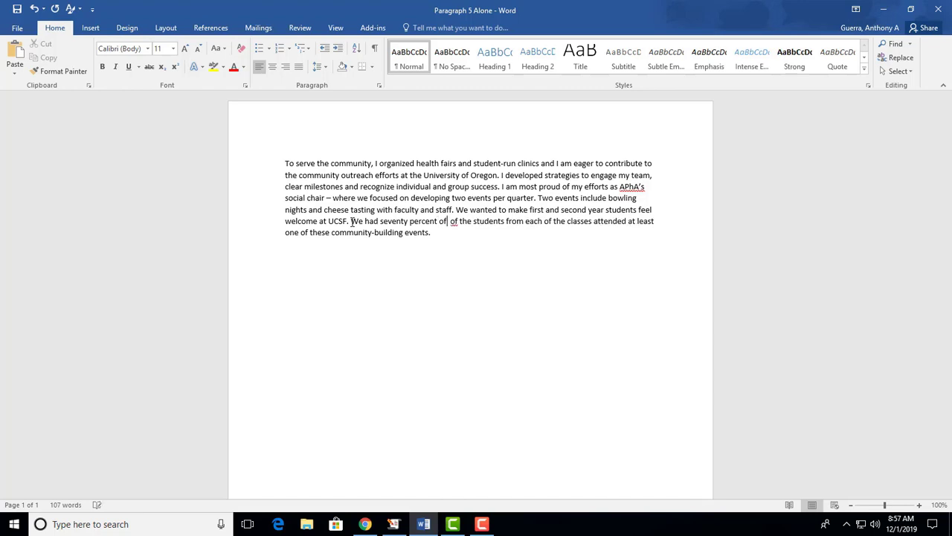
{"action": "type", "text": "d years attend."}
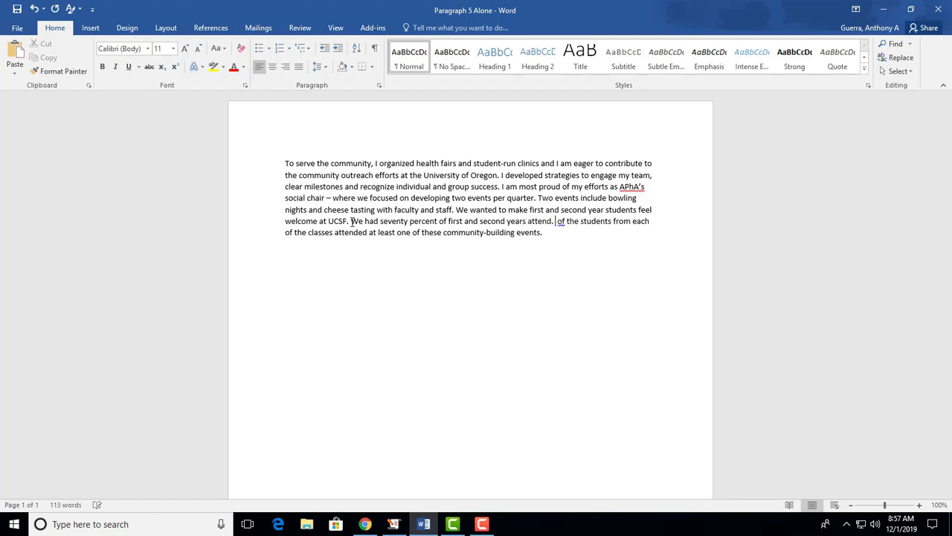
{"action": "key", "text": "ctrl+shift+End"}
{"action": "key", "text": "Delete"}
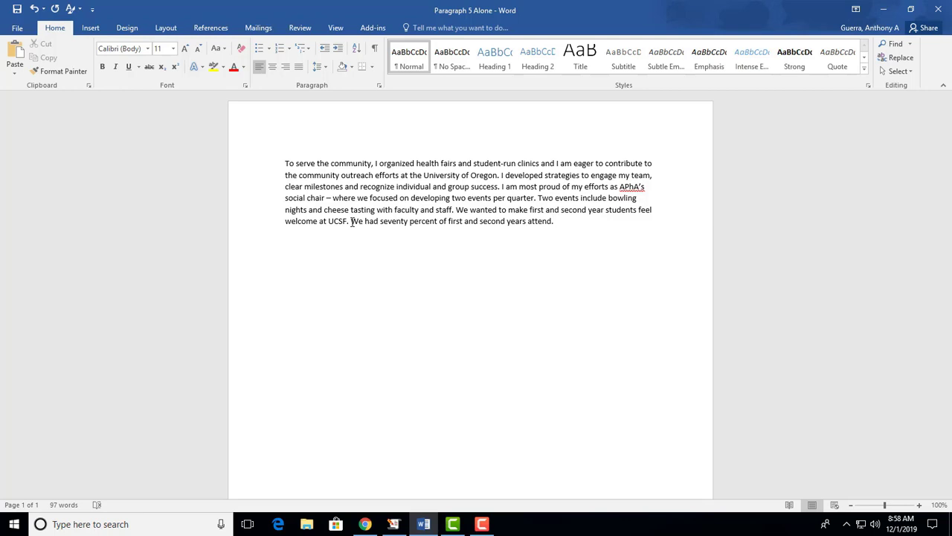
Step: Remove the dash after "social chair" and change "events" to "examples" in "Two events include"
{"action": "double_click", "coordinate": [328, 198]}
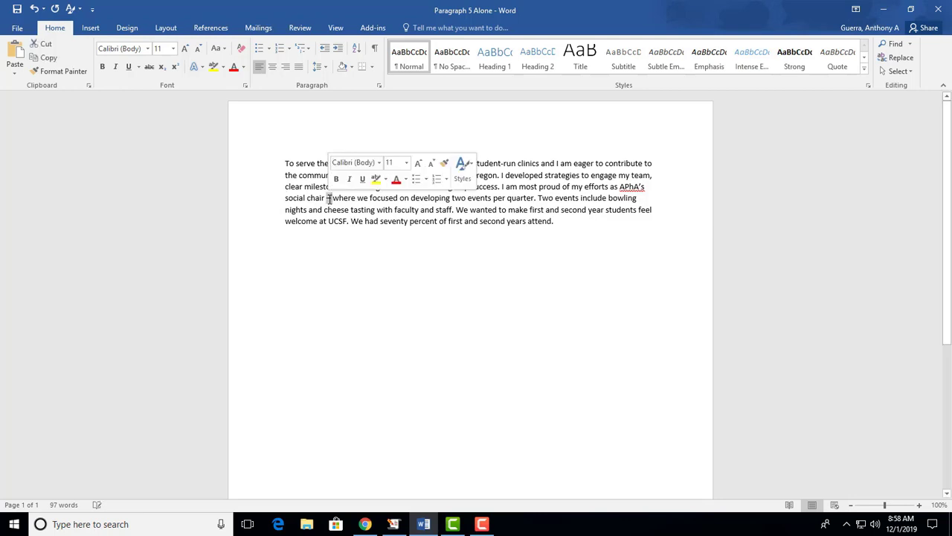
{"action": "key", "text": "BackSpace"}
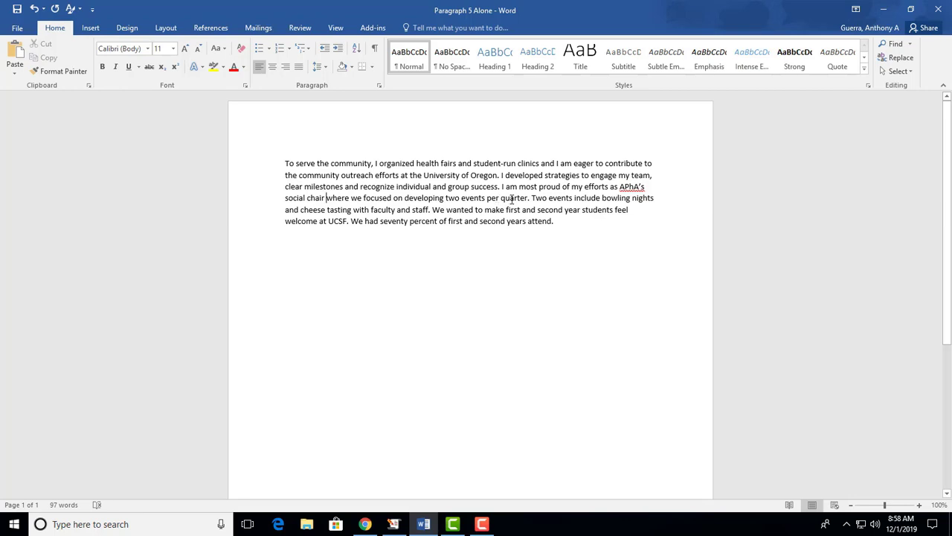
{"action": "double_click", "coordinate": [560, 199]}
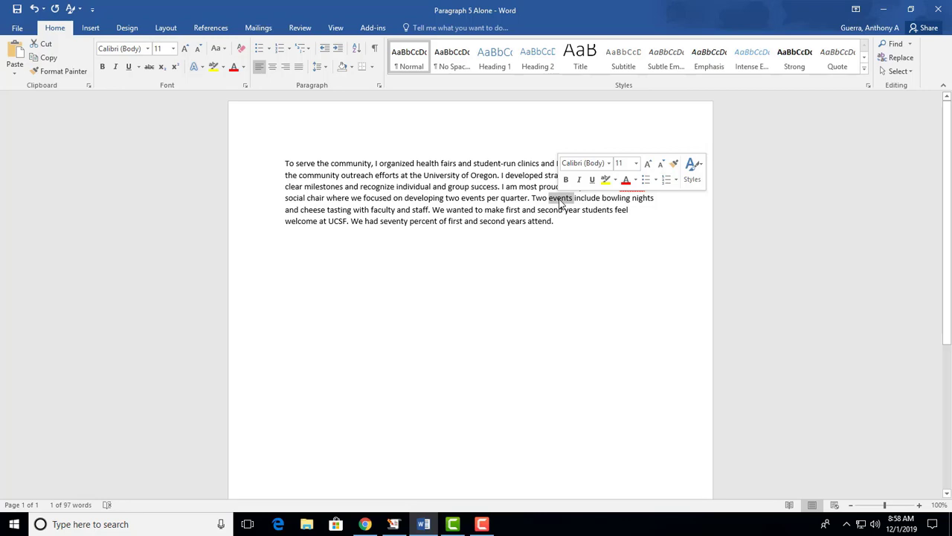
{"action": "type", "text": "examples"}
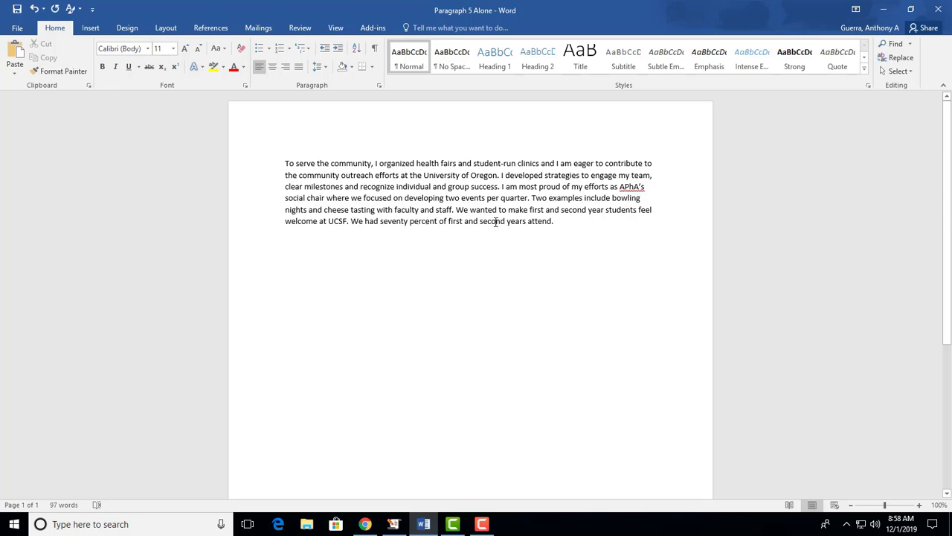
Step: Switch to Chrome and open residencyhelp.com
{"action": "left_click", "coordinate": [525, 223]}
{"action": "type", "text": "sidencyhelp.com"}
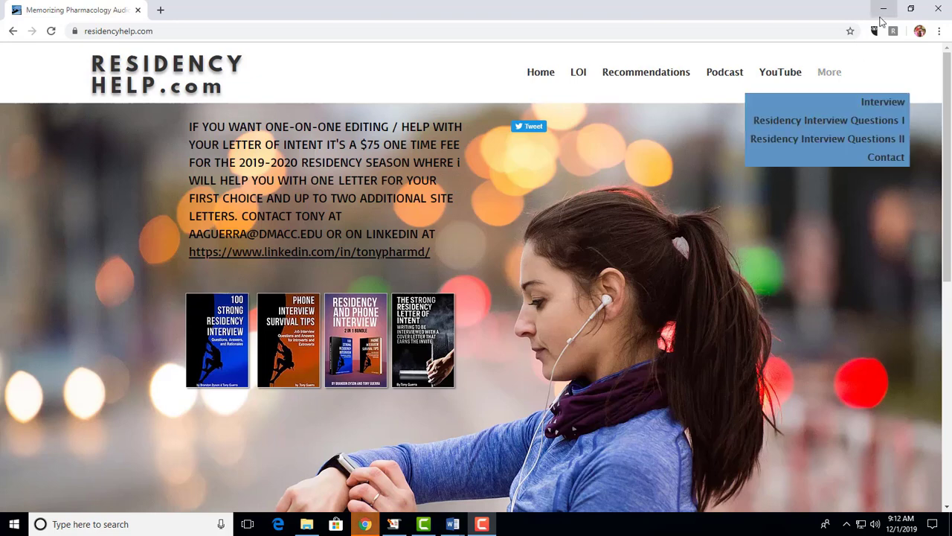
Step: Switch to the Word document "Paragraph 6 Alone" and select its first sentence, from "The PGY-1 Residency Program" through "my colleagues."
{"action": "mouse_move", "coordinate": [454, 523]}
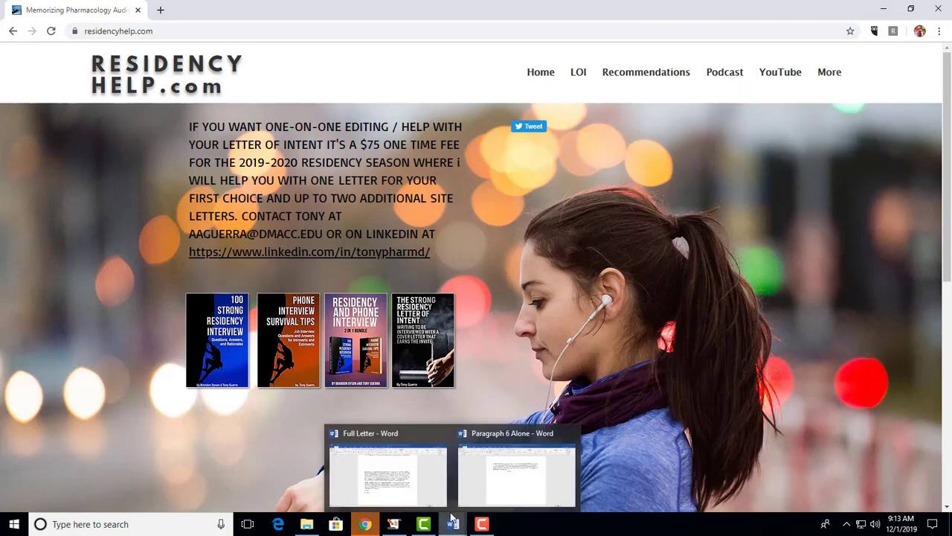
{"action": "left_click", "coordinate": [516, 469]}
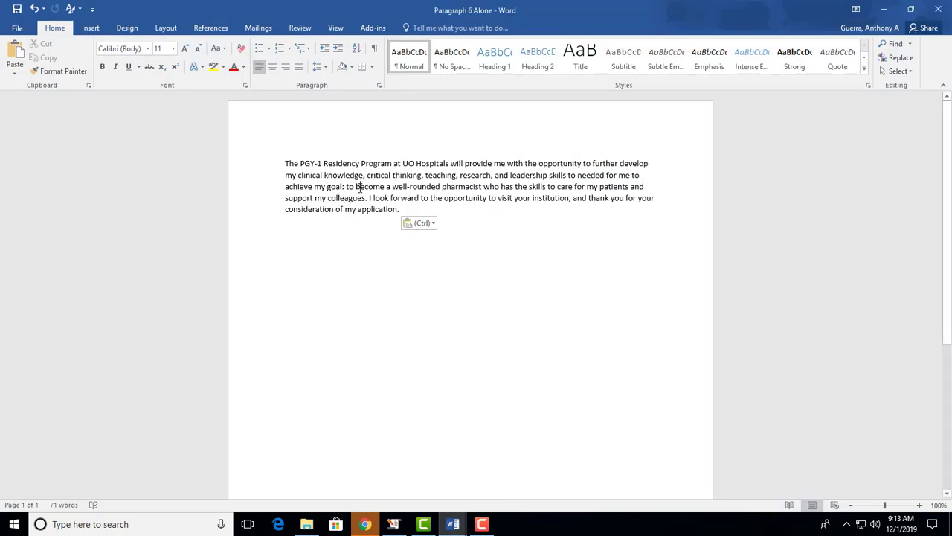
{"action": "left_click_drag", "start_coordinate": [367, 198], "coordinate": [286, 162]}
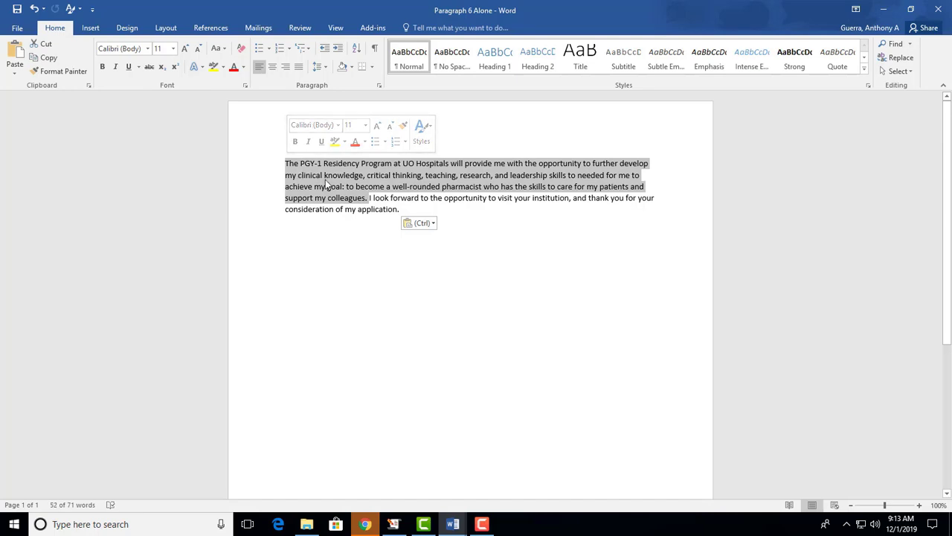
Step: Insert "I am excited for the opportunity that" before the paragraph's first sentence and change "The" to lowercase "the"
{"action": "left_click", "coordinate": [324, 178]}
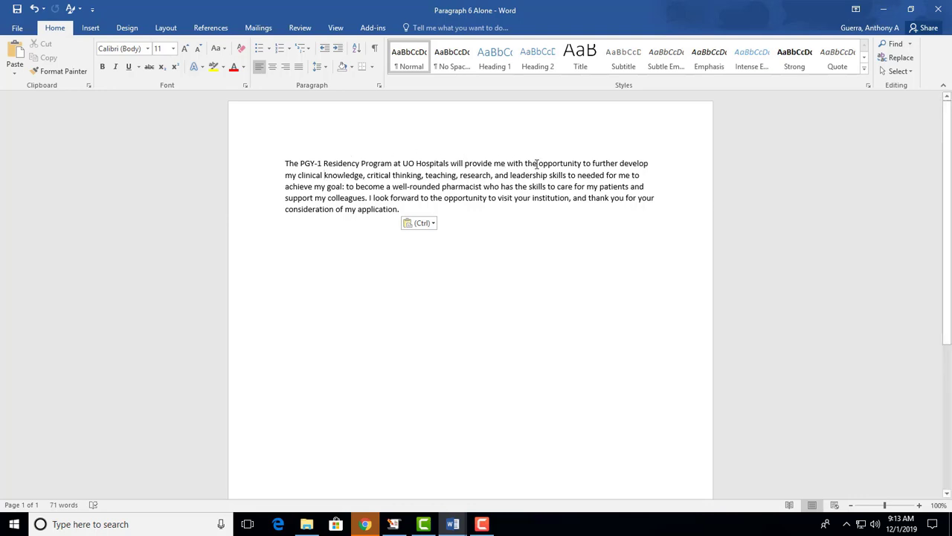
{"action": "left_click", "coordinate": [283, 163]}
{"action": "type", "text": "I "}
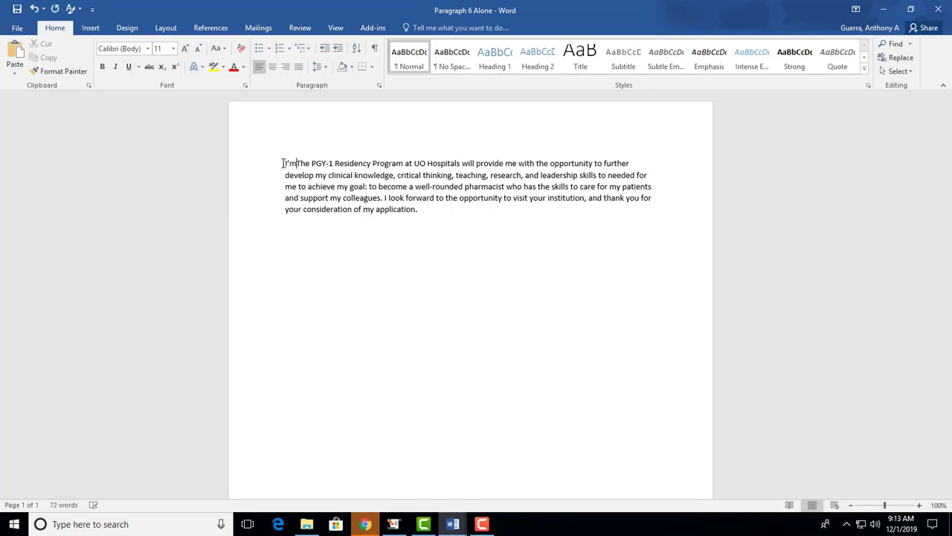
{"action": "type", "text": "am excited "}
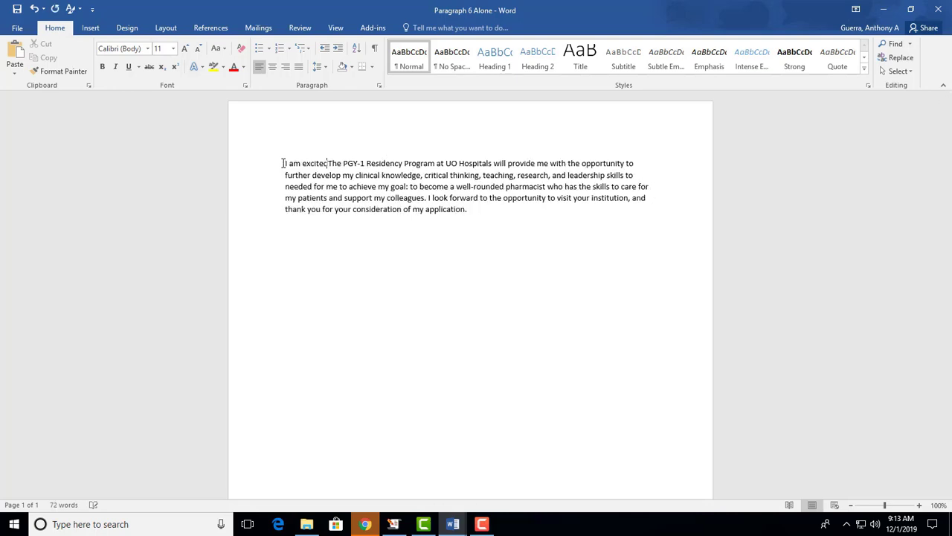
{"action": "type", "text": "for the opp"}
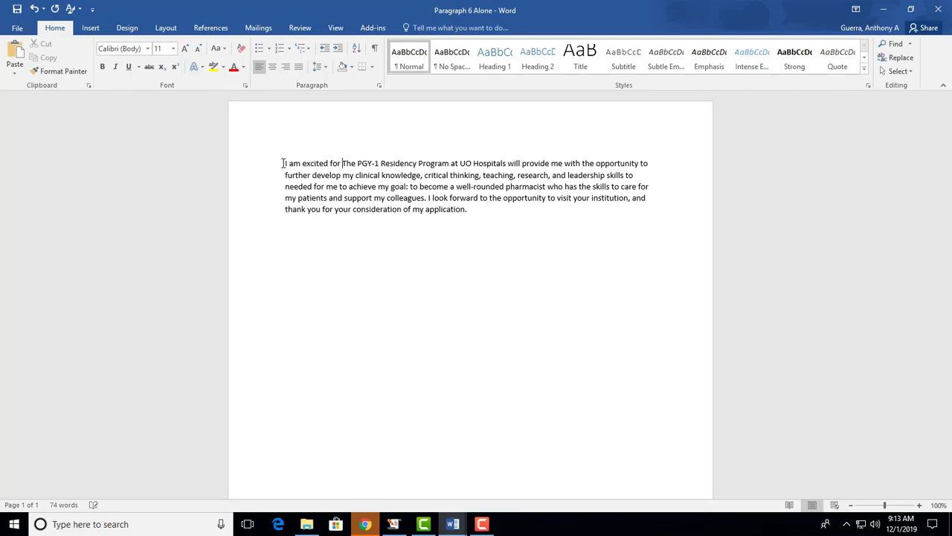
{"action": "type", "text": "ortunity that"}
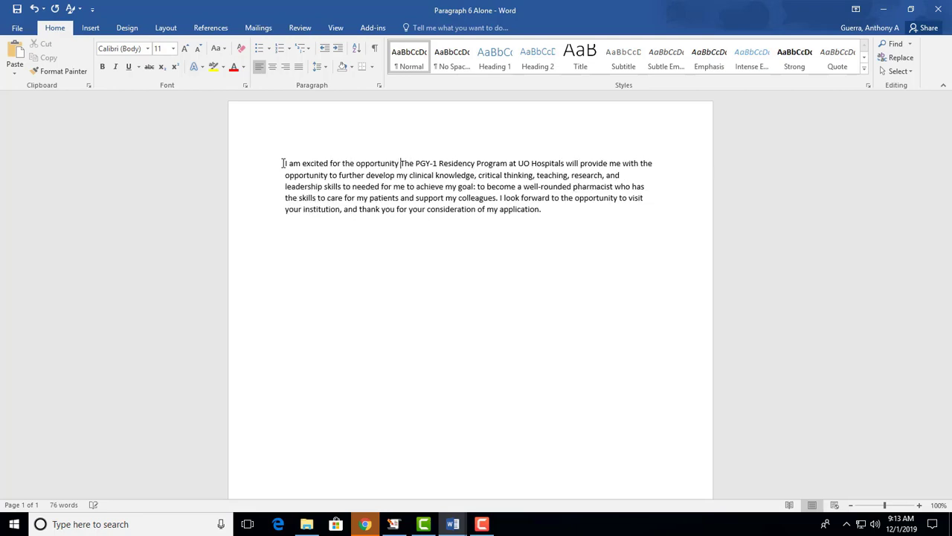
{"action": "key", "text": "Delete"}
{"action": "key", "text": "Delete"}
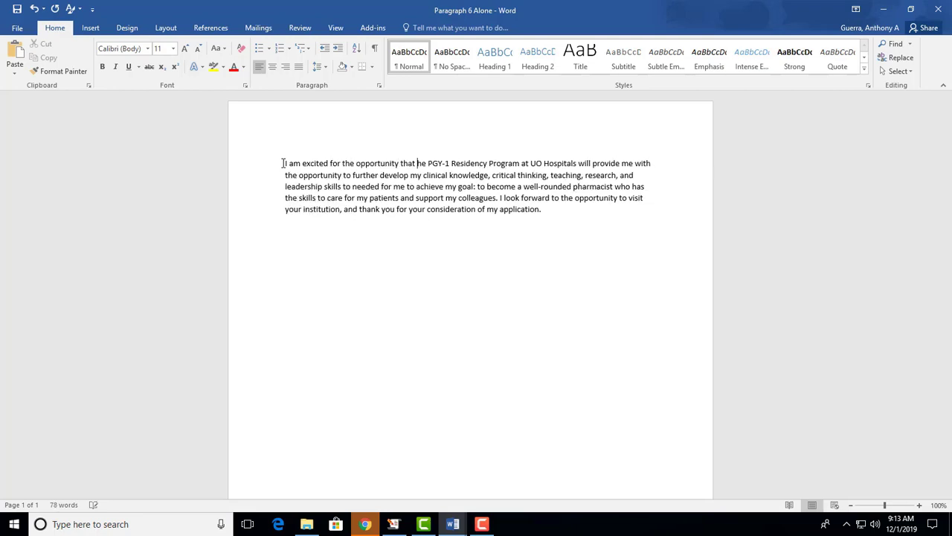
{"action": "type", "text": "th"}
Step: Replace "UO" with "University of Oregon" before "Hospitals" in the first sentence
{"action": "key", "text": "Right"}
{"action": "key", "text": "Right"}
{"action": "key", "text": "Right"}
{"action": "key", "text": "Right"}
{"action": "key", "text": "Right"}
{"action": "key", "text": "Right"}
{"action": "key", "text": "Right"}
{"action": "key", "text": "Right"}
{"action": "key", "text": "Right"}
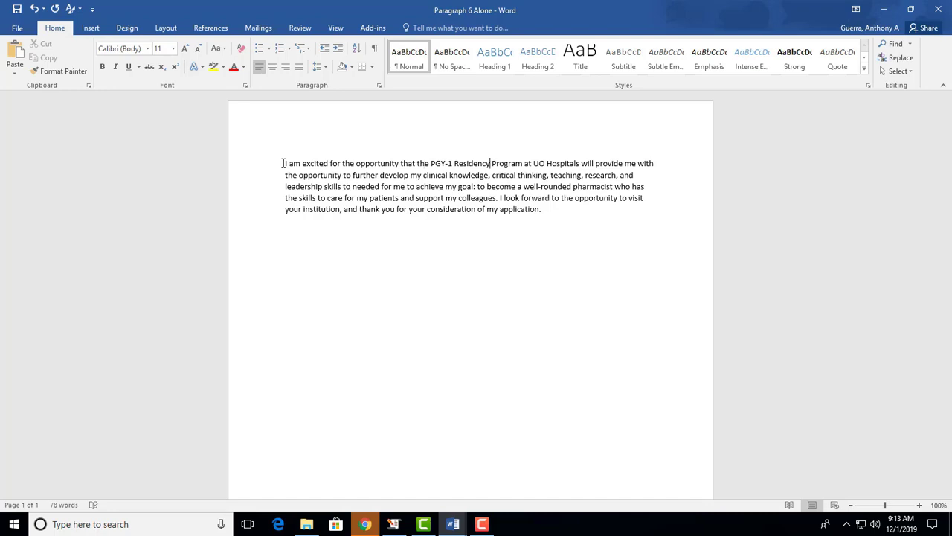
{"action": "key", "text": "Right"}
{"action": "key", "text": "Right"}
{"action": "key", "text": "Right"}
{"action": "key", "text": "Right"}
{"action": "key", "text": "Right"}
{"action": "key", "text": "Right"}
{"action": "key", "text": "Right"}
{"action": "type", "text": "Universit"}
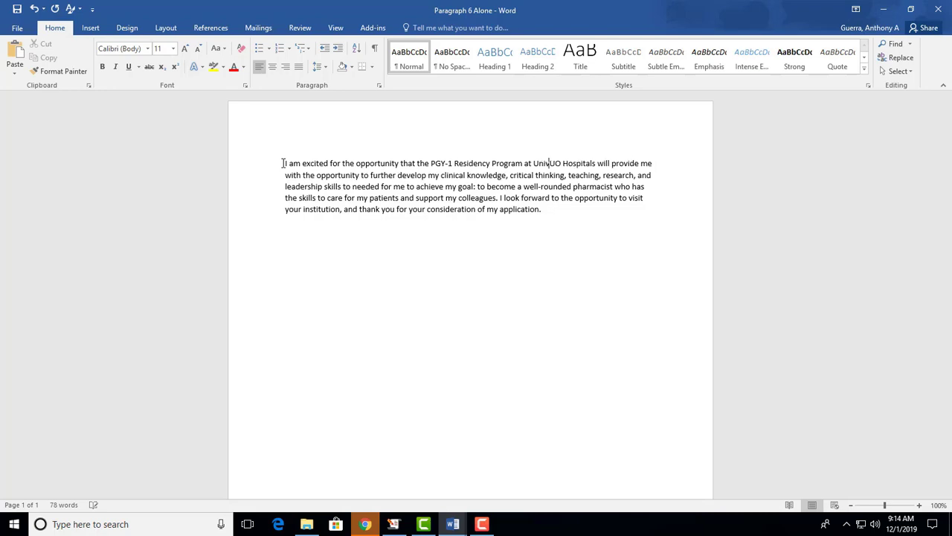
{"action": "type", "text": "y of"}
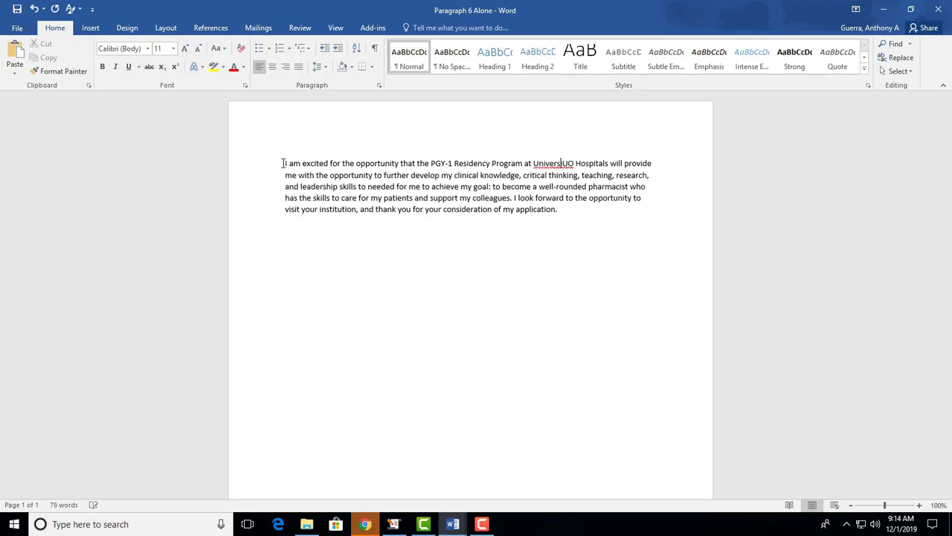
{"action": "type", "text": " Oregon"}
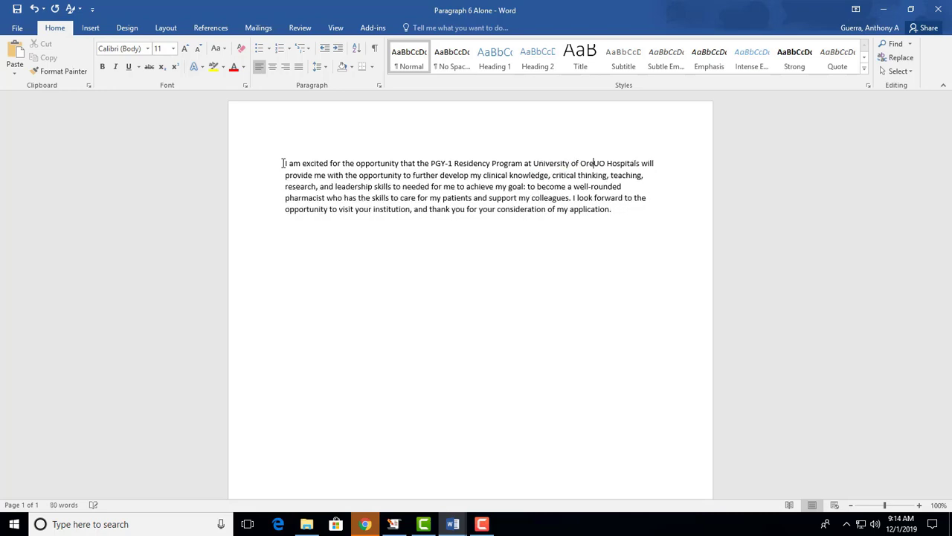
{"action": "key", "text": "ctrl+shift+Right"}
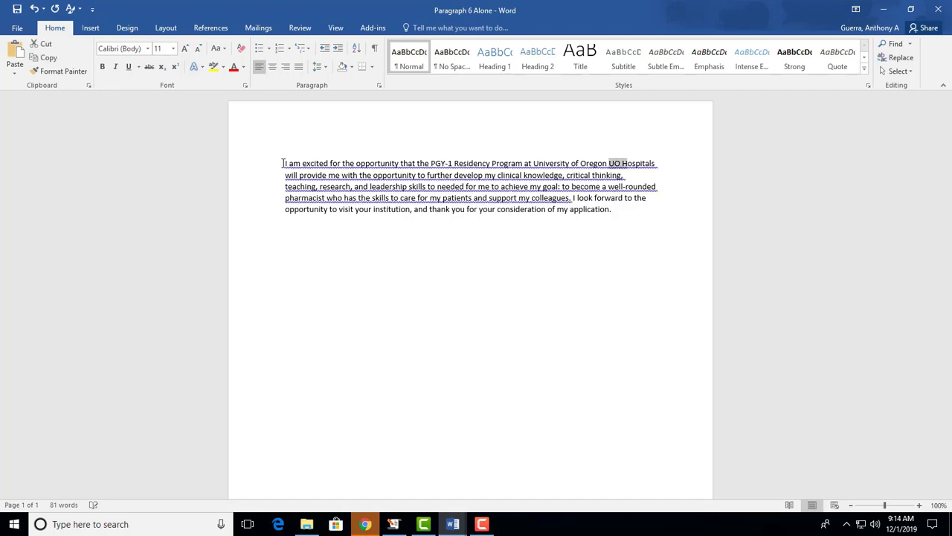
{"action": "key", "text": "Delete"}
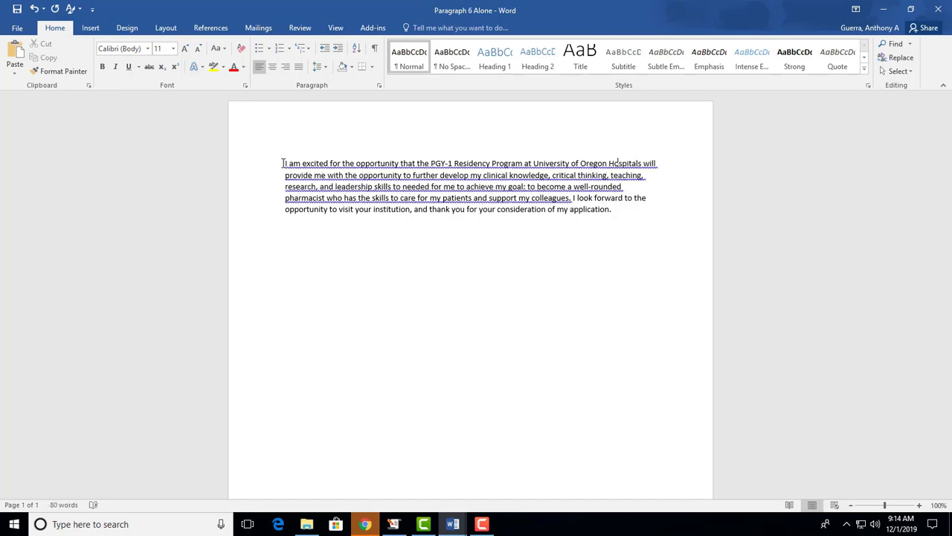
Step: End the first sentence with "provide me to serve others.", begin the second with "I", and change "will" to "could"
{"action": "key", "text": "Right"}
{"action": "key", "text": "Right"}
{"action": "key", "text": "Right"}
{"action": "key", "text": "Right"}
{"action": "key", "text": "Right"}
{"action": "key", "text": "Right"}
{"action": "key", "text": "BackSpace"}
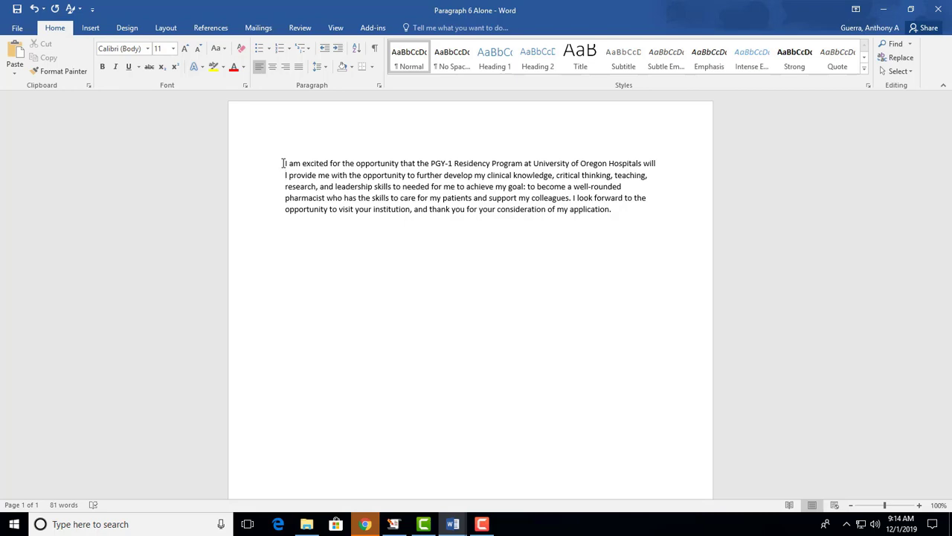
{"action": "type", "text": "provide me"}
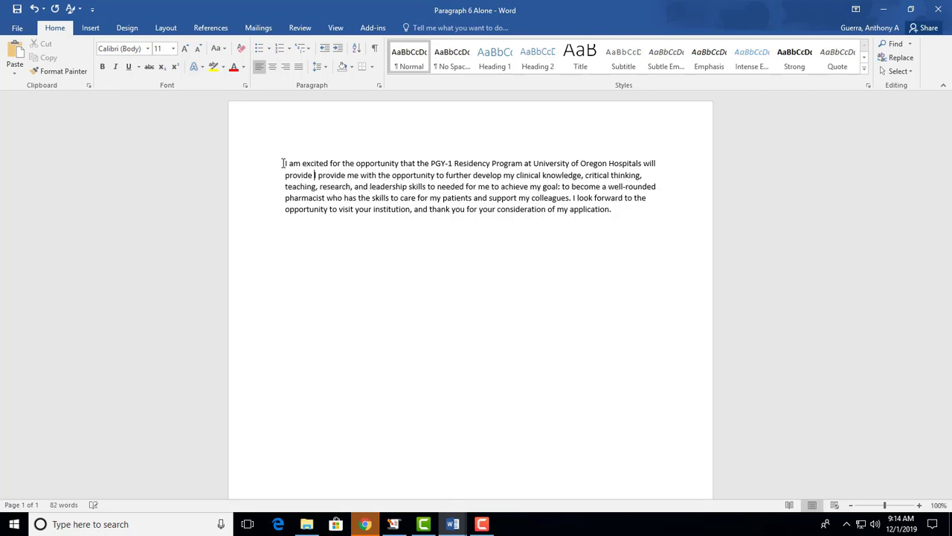
{"action": "type", "text": " to serve "}
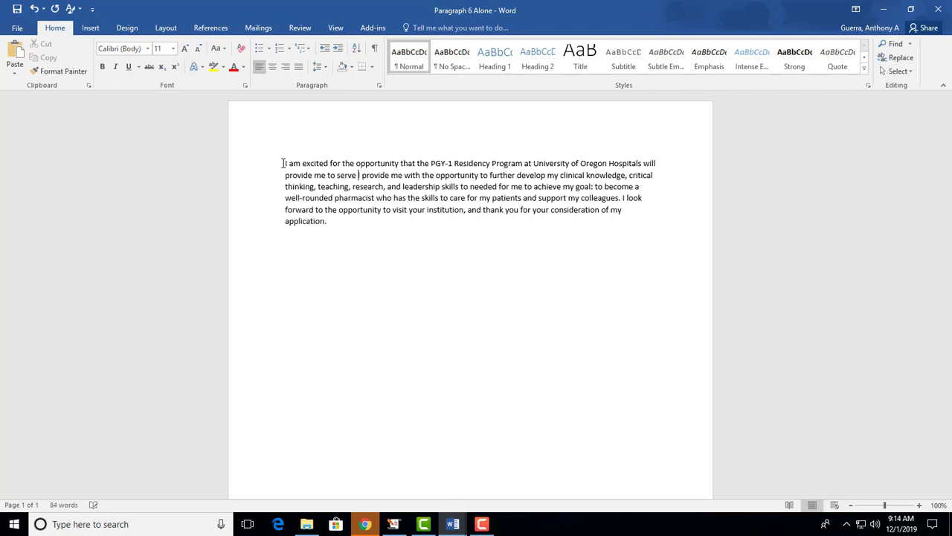
{"action": "type", "text": "others. I"}
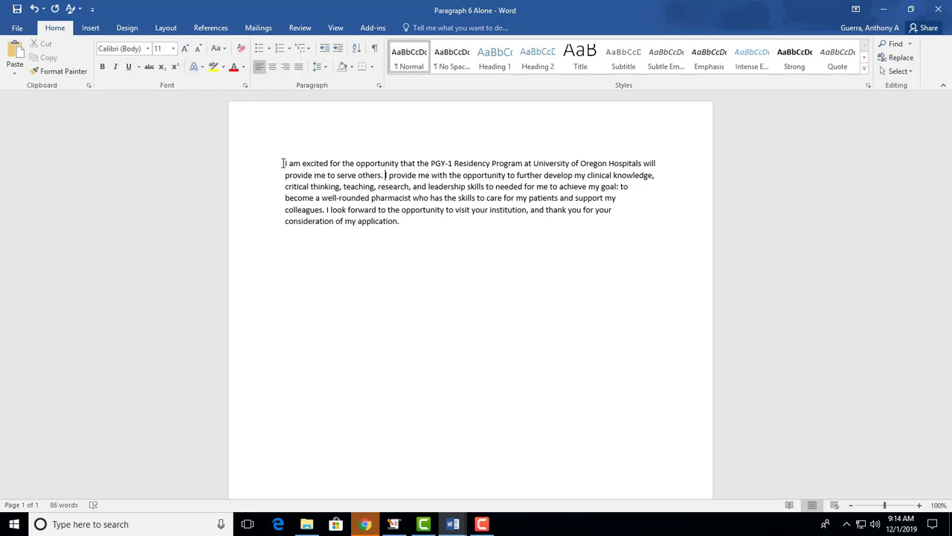
{"action": "double_click", "coordinate": [650, 164]}
{"action": "type", "text": "could"}
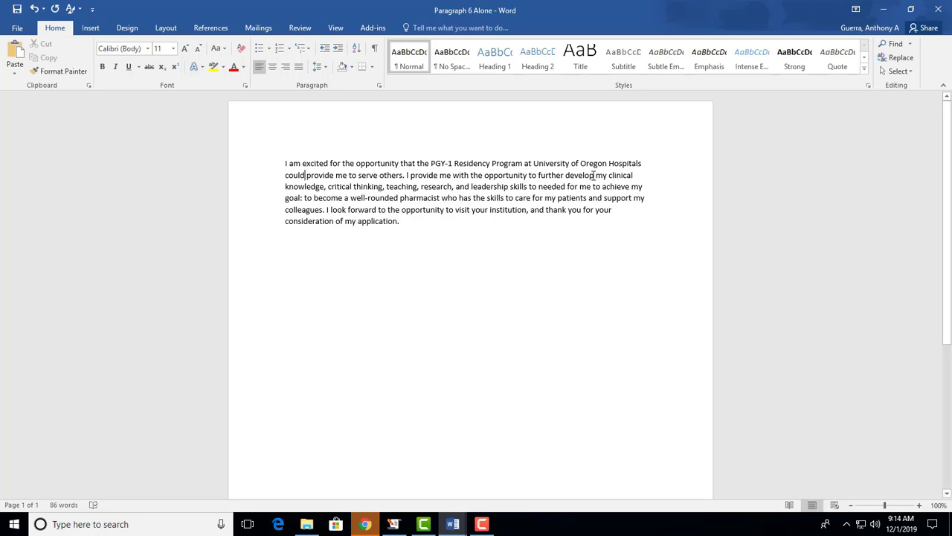
Step: Replace "provide me with the opportunity to further" with "want to" in the second sentence
{"action": "left_click_drag", "start_coordinate": [563, 176], "coordinate": [408, 180]}
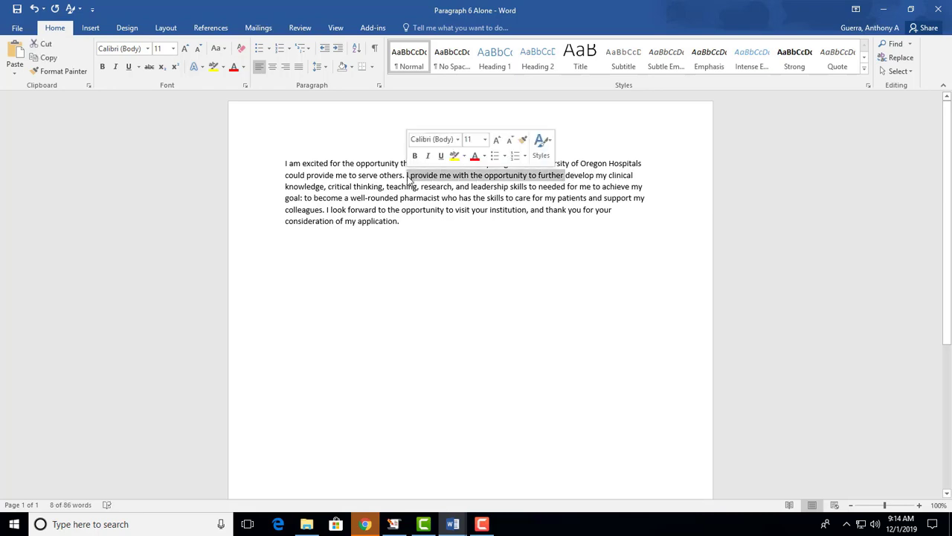
{"action": "key", "text": "Delete"}
{"action": "type", "text": "want to"}
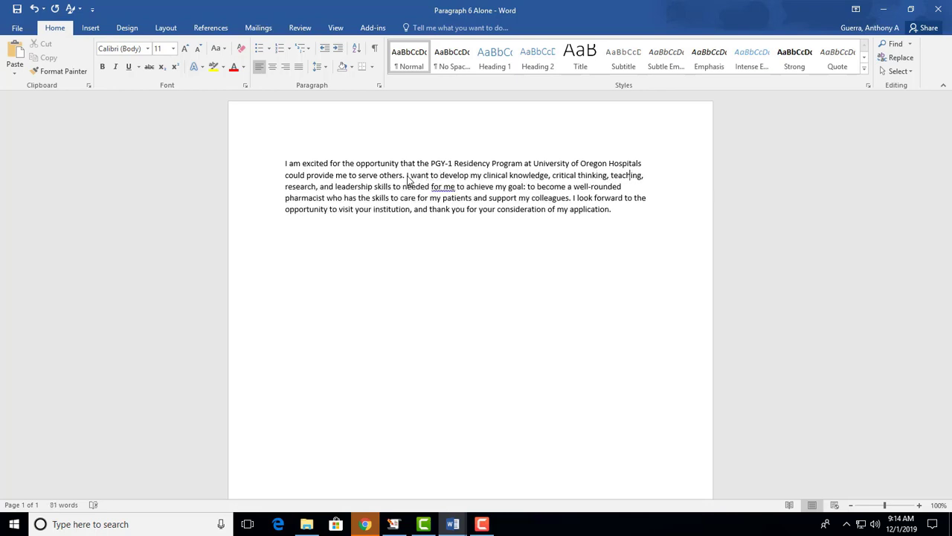
Step: Delete "to needed for me to achieve my goal:" after "leadership skills" in the second sentence
{"action": "key", "text": "Right"}
{"action": "key", "text": "Right"}
{"action": "key", "text": "Right"}
{"action": "key", "text": "Right"}
{"action": "key", "text": "Right"}
{"action": "key", "text": "Right"}
{"action": "key", "text": "Right"}
{"action": "key", "text": "Right"}
{"action": "key", "text": "Right"}
{"action": "key", "text": "Right"}
{"action": "key", "text": "ctrl+shift+Right"}
{"action": "key", "text": "ctrl+shift+Right"}
{"action": "key", "text": "ctrl+shift+Right"}
{"action": "key", "text": "ctrl+shift+Right"}
{"action": "key", "text": "ctrl+shift+Right"}
{"action": "key", "text": "ctrl+shift+Right"}
{"action": "key", "text": "ctrl+shift+Right"}
{"action": "key", "text": "ctrl+shift+Right"}
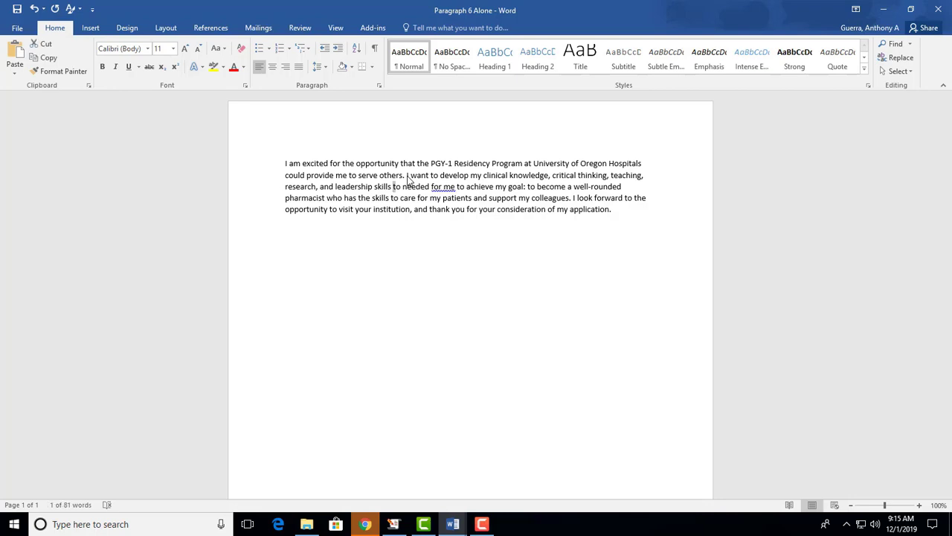
{"action": "key", "text": "Delete"}
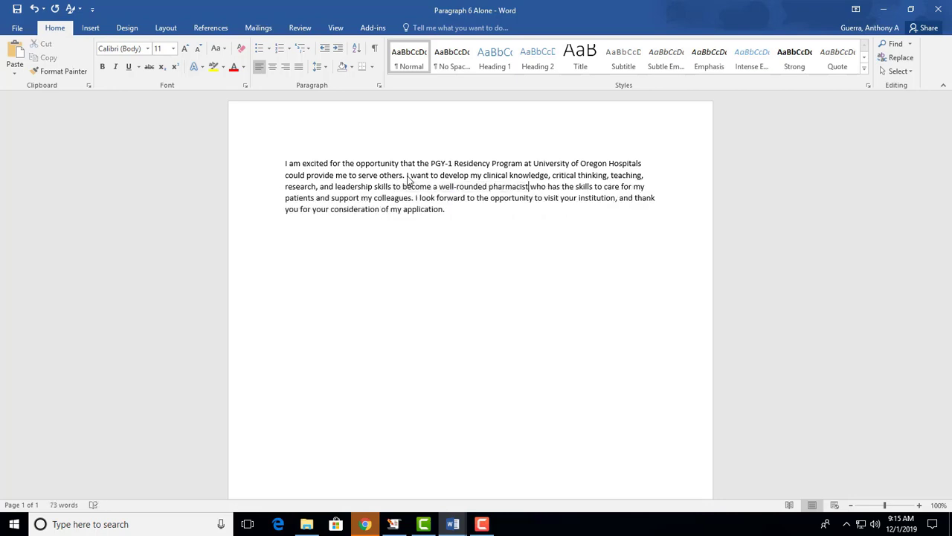
Step: End the second sentence after "well-rounded pharmacist" and delete "who has the skills to care for my patients and support my colleagues."
{"action": "type", "text": "."}
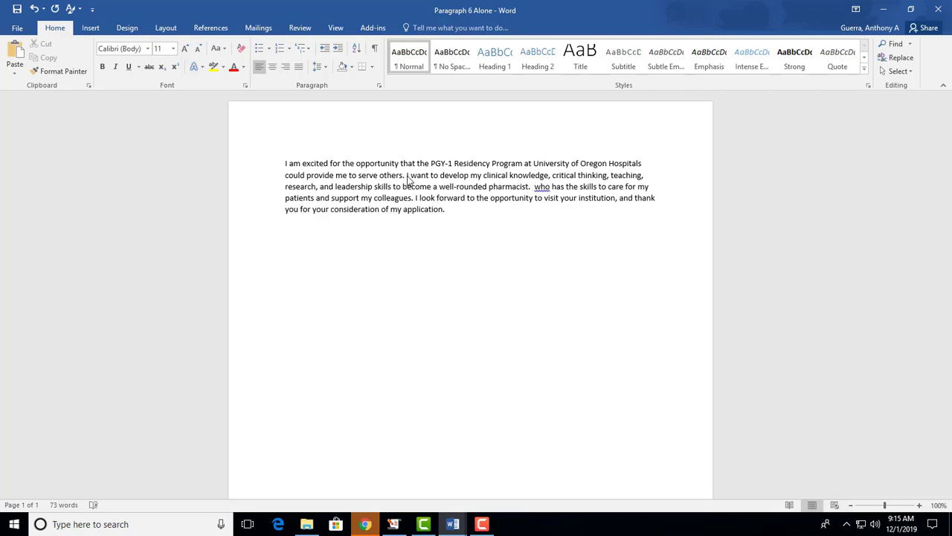
{"action": "key", "text": "ctrl+shift+Right"}
{"action": "key", "text": "ctrl+shift+Right"}
{"action": "key", "text": "ctrl+shift+Right"}
{"action": "key", "text": "ctrl+shift+Right"}
{"action": "key", "text": "ctrl+shift+Right"}
{"action": "key", "text": "ctrl+shift+Right"}
{"action": "key", "text": "ctrl+shift+Right"}
{"action": "key", "text": "ctrl+shift+Right"}
{"action": "key", "text": "ctrl+shift+Right"}
{"action": "key", "text": "ctrl+shift+Right"}
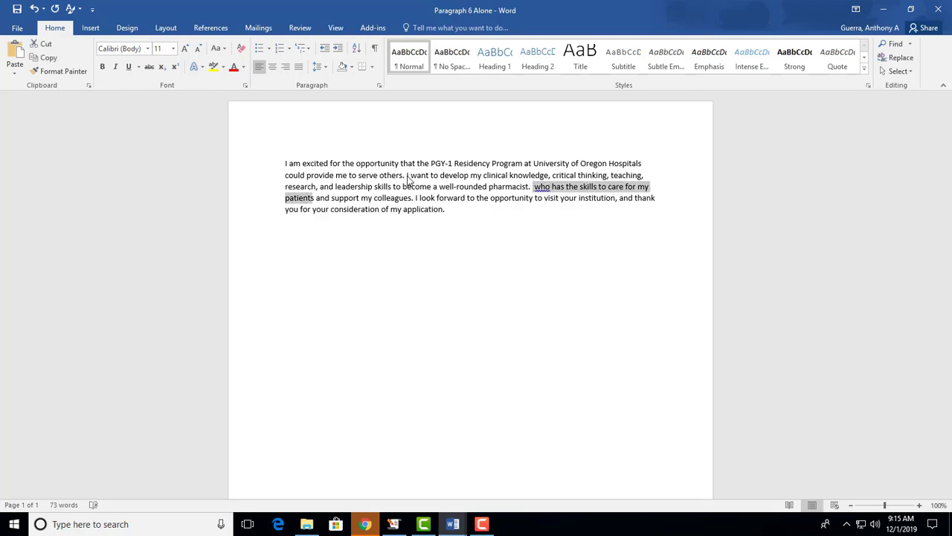
{"action": "key", "text": "ctrl+shift+Right"}
{"action": "key", "text": "ctrl+shift+Right"}
{"action": "key", "text": "ctrl+shift+Right"}
{"action": "key", "text": "ctrl+shift+Right"}
{"action": "key", "text": "ctrl+shift+Right"}
{"action": "key", "text": "Delete"}
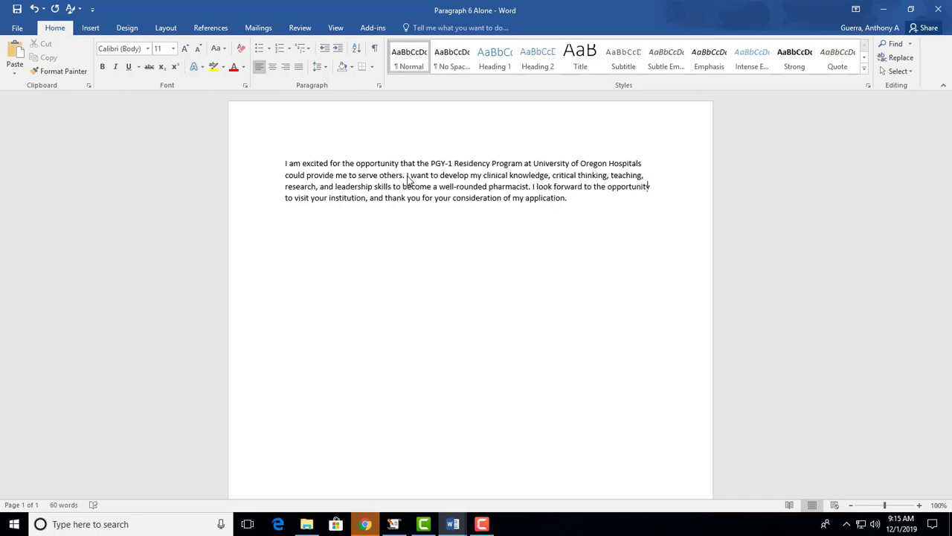
Step: Delete "your" before "consideration" in the last sentence
{"action": "key", "text": "Right"}
{"action": "key", "text": "Right"}
{"action": "key", "text": "Right"}
{"action": "key", "text": "Right"}
{"action": "key", "text": "Right"}
{"action": "key", "text": "Right"}
{"action": "key", "text": "Right"}
{"action": "key", "text": "Right"}
{"action": "key", "text": "Right"}
{"action": "key", "text": "Right"}
{"action": "key", "text": "Right"}
{"action": "key", "text": "Right"}
{"action": "key", "text": "Right"}
{"action": "key", "text": "Right"}
{"action": "key", "text": "Right"}
{"action": "key", "text": "Right"}
{"action": "key", "text": "Right"}
{"action": "key", "text": "Right"}
{"action": "key", "text": "Right"}
{"action": "key", "text": "Right"}
{"action": "key", "text": "Right"}
{"action": "key", "text": "Right"}
{"action": "key", "text": "Right"}
{"action": "key", "text": "Right"}
{"action": "key", "text": "Delete"}
Step: Change "consideration of" to "considering" in the last sentence
{"action": "key", "text": "Right"}
{"action": "key", "text": "Right"}
{"action": "key", "text": "Right"}
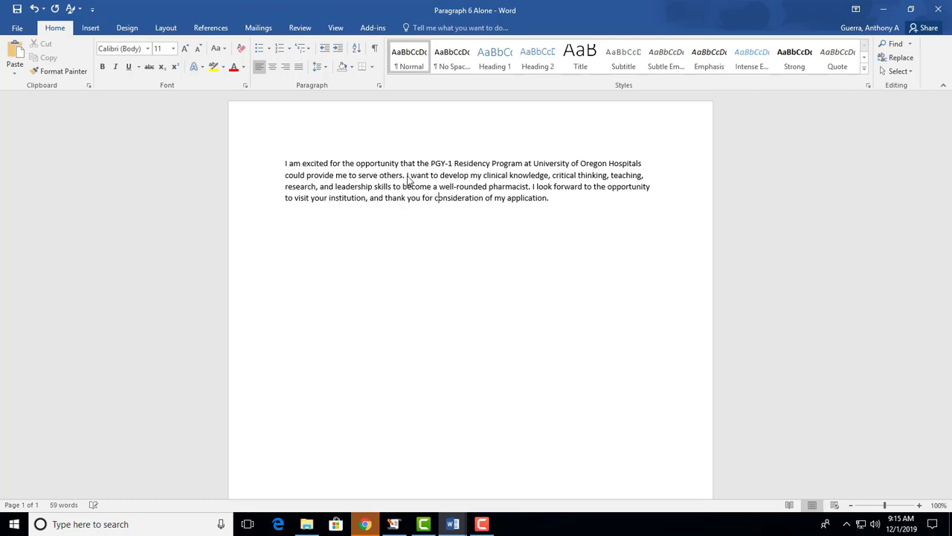
{"action": "key", "text": "BackSpace"}
{"action": "key", "text": "BackSpace"}
{"action": "key", "text": "BackSpace"}
{"action": "key", "text": "BackSpace"}
{"action": "key", "text": "BackSpace"}
{"action": "key", "text": "BackSpace"}
{"action": "type", "text": "ing"}
{"action": "key", "text": "shift+Right"}
{"action": "key", "text": "shift+Right"}
{"action": "key", "text": "Delete"}
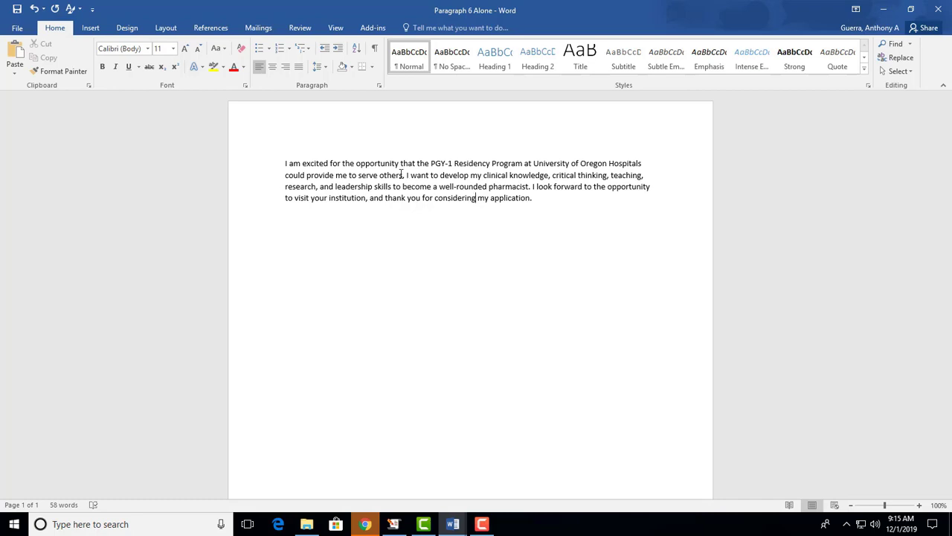
Step: Delete "for the opportunity" after "I am excited" and insert "the" before "University of Oregon Hospitals"
{"action": "left_click_drag", "start_coordinate": [399, 163], "coordinate": [331, 165]}
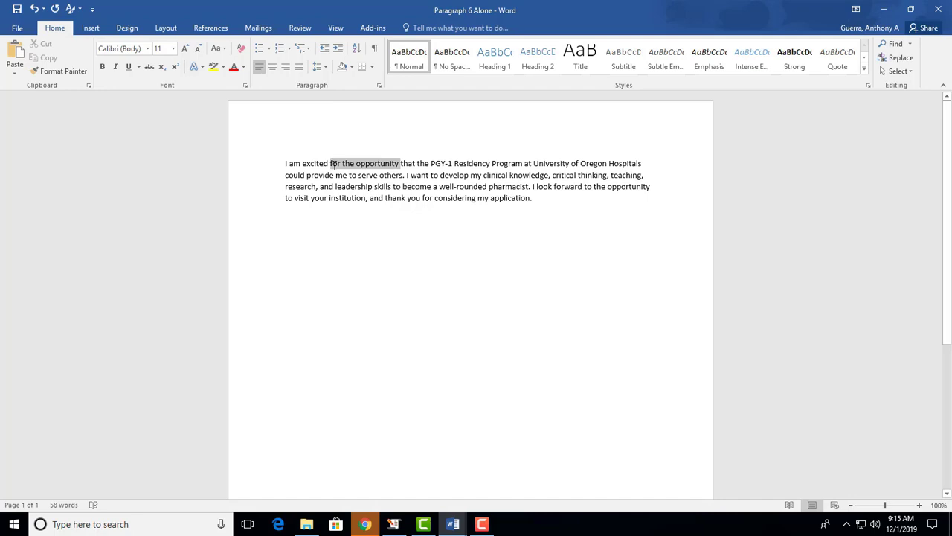
{"action": "key", "text": "BackSpace"}
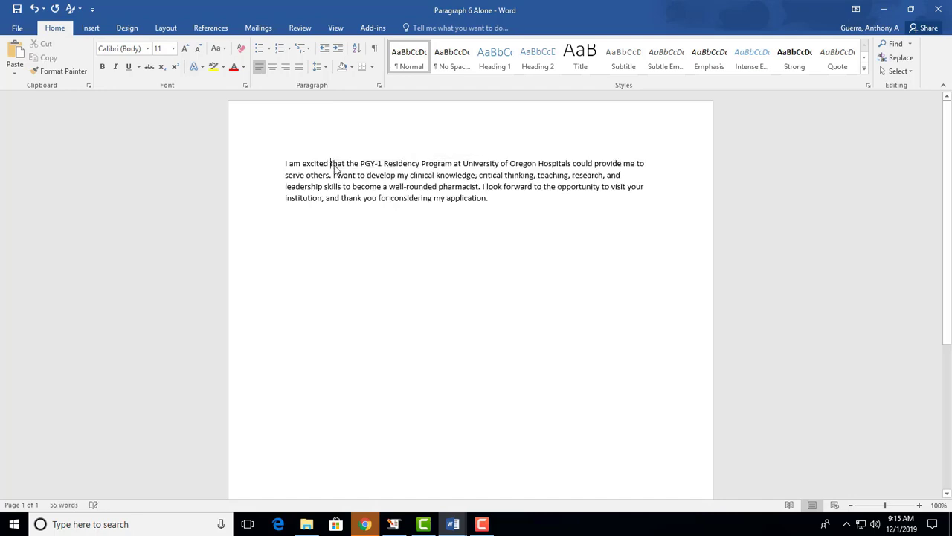
{"action": "left_click", "coordinate": [462, 164]}
{"action": "type", "text": "the"}
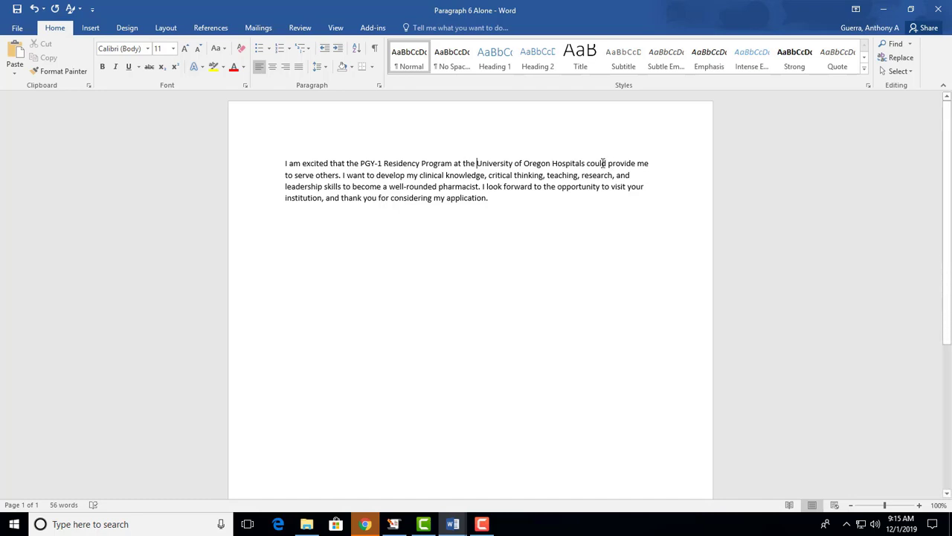
Step: Replace "could provide" with "might" in the first sentence
{"action": "left_click_drag", "start_coordinate": [603, 163], "coordinate": [635, 163]}
{"action": "type", "text": "mgiht"}
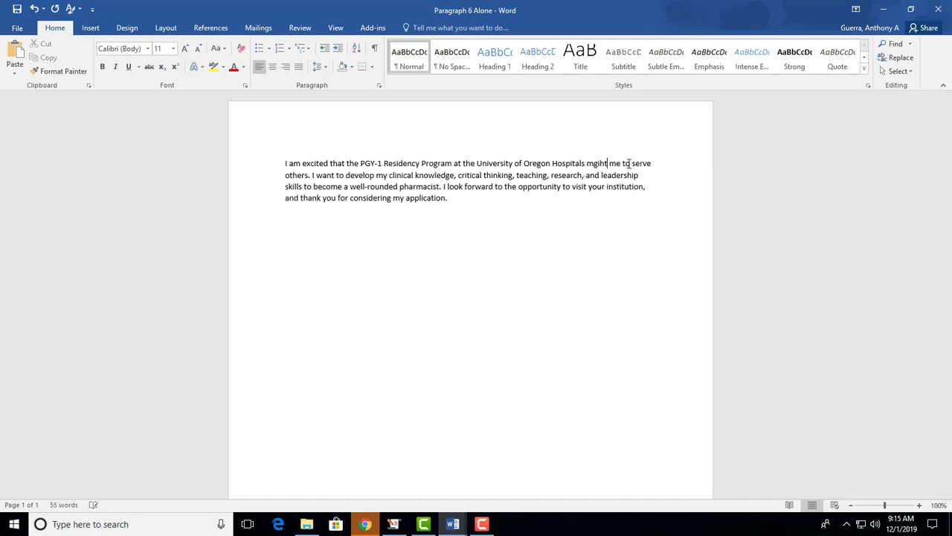
{"action": "key", "text": "BackSpace"}
{"action": "key", "text": "BackSpace"}
{"action": "key", "text": "BackSpace"}
{"action": "key", "text": "BackSpace"}
{"action": "type", "text": "ight"}
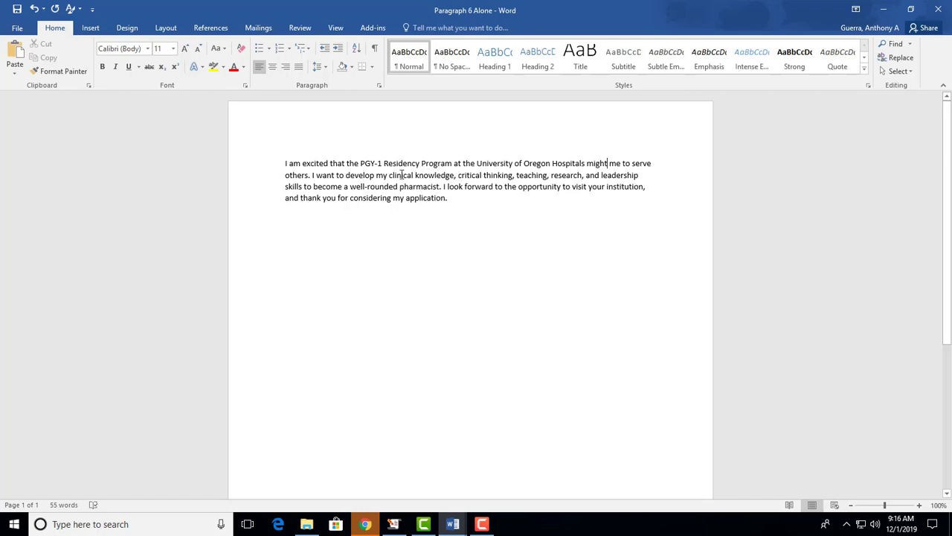
Step: Delete "clinical knowledge," from the second sentence and insert "and" before "research"
{"action": "left_click_drag", "start_coordinate": [400, 176], "coordinate": [456, 178]}
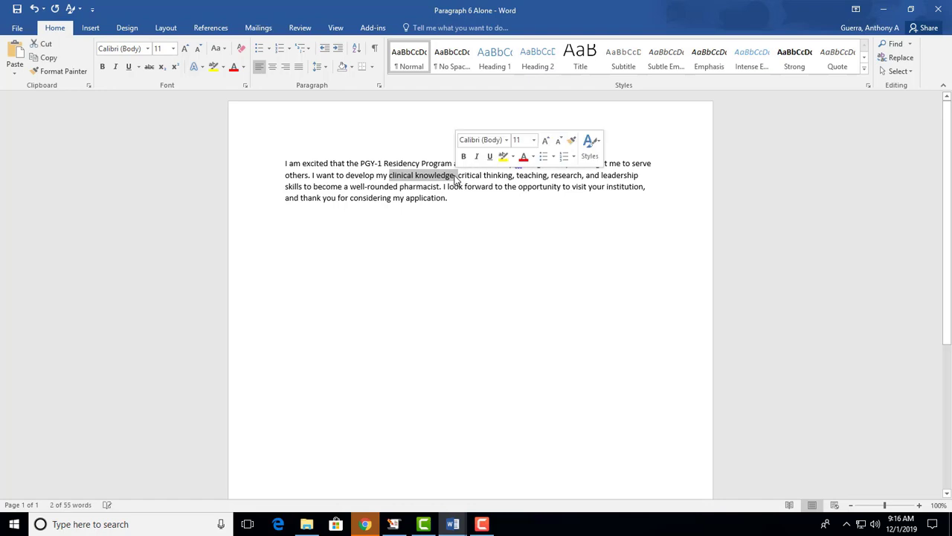
{"action": "key", "text": "Delete"}
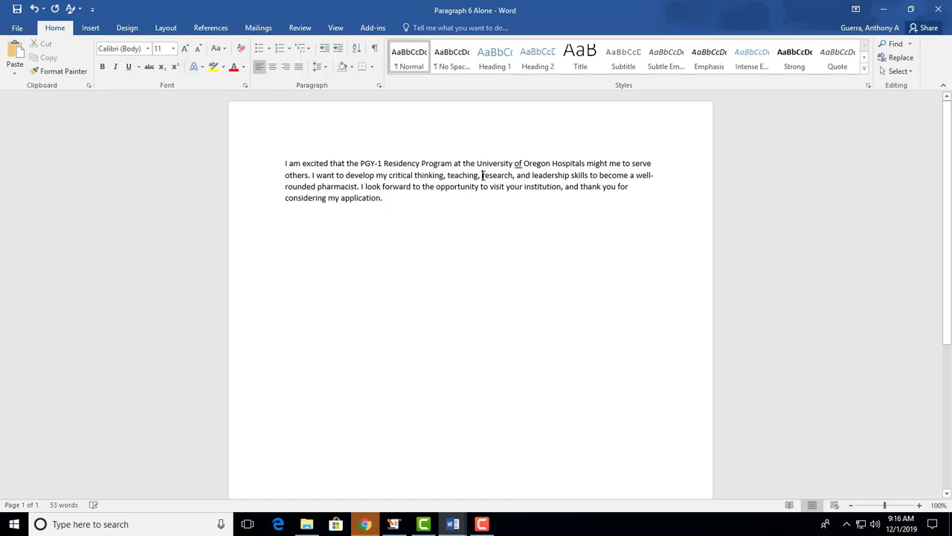
{"action": "left_click", "coordinate": [482, 175]}
{"action": "type", "text": "and"}
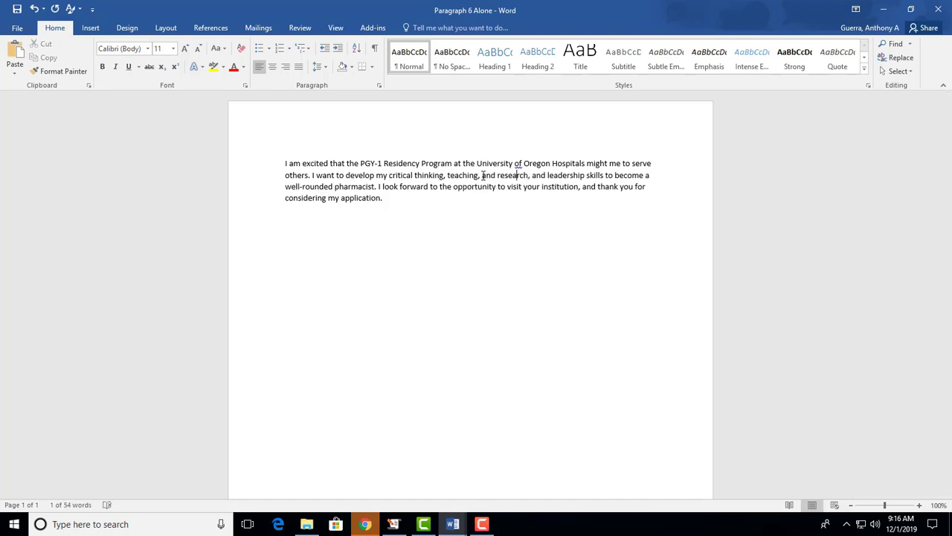
Step: Delete ", and leadership skills" after "research" in the second sentence
{"action": "key", "text": "Right"}
{"action": "key", "text": "Right"}
{"action": "key", "text": "Right"}
{"action": "key", "text": "shift+Right"}
{"action": "key", "text": "shift+Right"}
{"action": "key", "text": "shift+Right"}
{"action": "key", "text": "shift+Right"}
{"action": "key", "text": "shift+Right"}
{"action": "key", "text": "shift+Right"}
{"action": "key", "text": "shift+Right"}
{"action": "key", "text": "shift+Right"}
{"action": "key", "text": "shift+Right"}
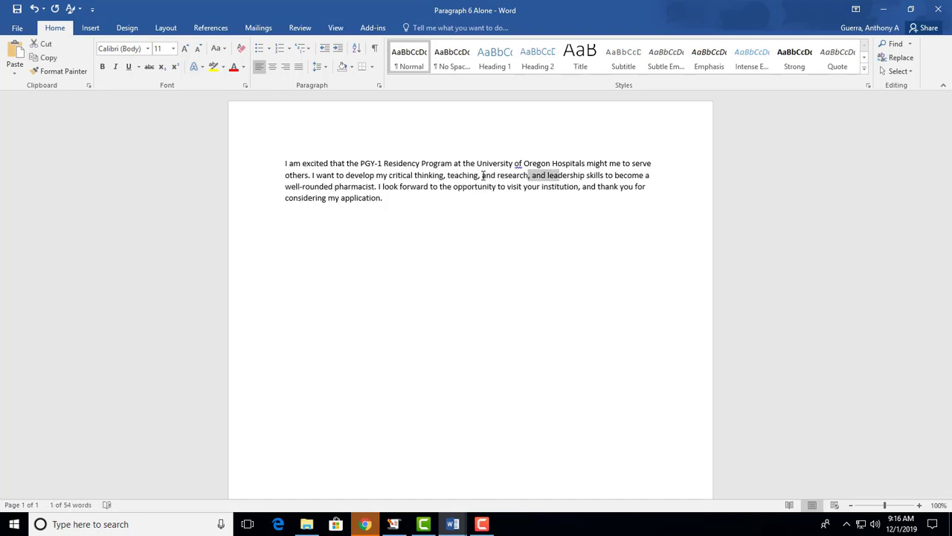
{"action": "key", "text": "shift+Right"}
{"action": "key", "text": "shift+Right"}
{"action": "key", "text": "shift+Right"}
{"action": "key", "text": "shift+Right"}
{"action": "key", "text": "shift+Right"}
{"action": "key", "text": "shift+Right"}
{"action": "key", "text": "shift+Right"}
{"action": "key", "text": "shift+Right"}
{"action": "key", "text": "shift+Right"}
{"action": "key", "text": "shift+Right"}
{"action": "key", "text": "shift+Right"}
{"action": "key", "text": "shift+Right"}
{"action": "key", "text": "shift+Right"}
{"action": "key", "text": "shift+Right"}
{"action": "key", "text": "Delete"}
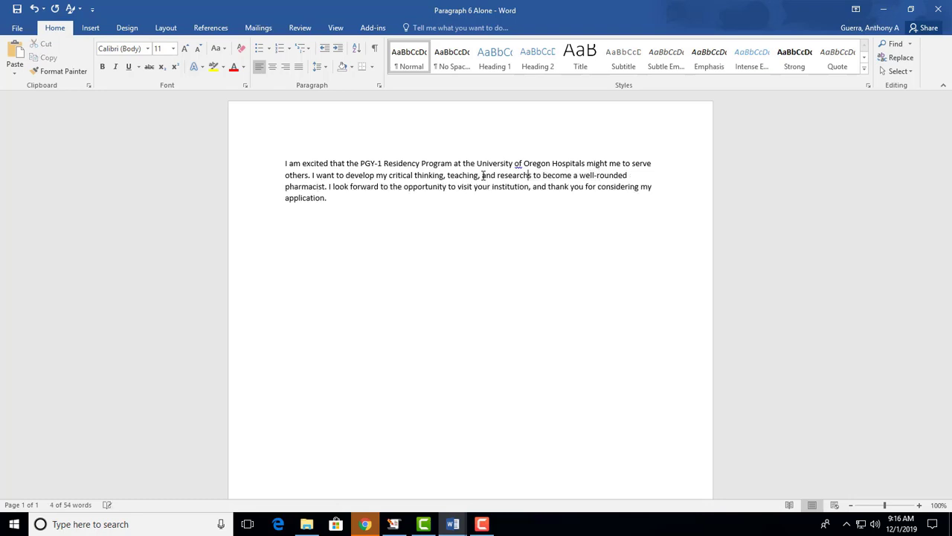
Step: Insert "clinical" before "pharmacist" in the second sentence
{"action": "key", "text": "Right"}
{"action": "key", "text": "Right"}
{"action": "key", "text": "Right"}
{"action": "key", "text": "Right"}
{"action": "key", "text": "Right"}
{"action": "key", "text": "Right"}
{"action": "key", "text": "Right"}
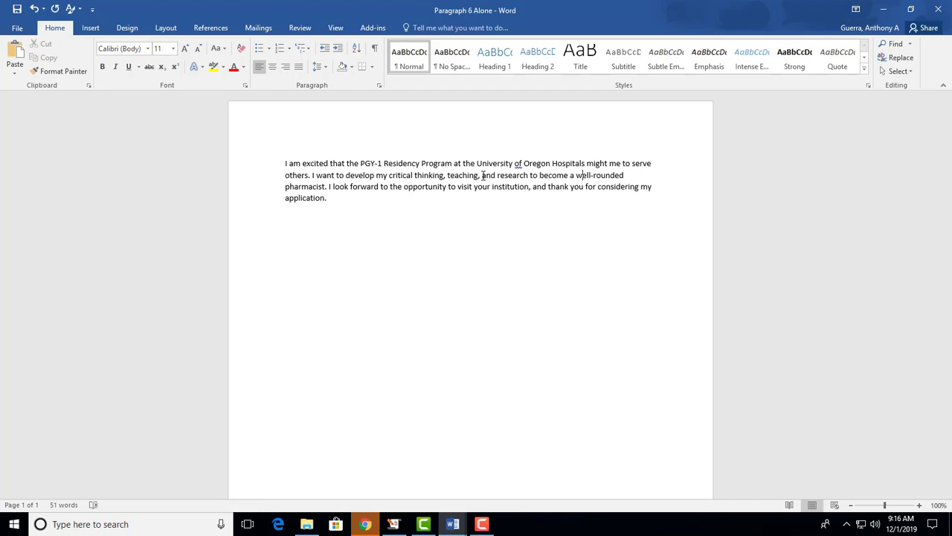
{"action": "key", "text": "Right"}
{"action": "key", "text": "Right"}
{"action": "key", "text": "Right"}
{"action": "key", "text": "Right"}
{"action": "key", "text": "Right"}
{"action": "key", "text": "Right"}
{"action": "key", "text": "Left"}
{"action": "key", "text": "Left"}
{"action": "type", "text": "clinical"}
Step: Remove the comma after "institution" in the last sentence
{"action": "key", "text": "Right"}
{"action": "key", "text": "Right"}
{"action": "key", "text": "Right"}
{"action": "key", "text": "Right"}
{"action": "key", "text": "Right"}
{"action": "key", "text": "Right"}
{"action": "key", "text": "Right"}
{"action": "key", "text": "Right"}
{"action": "key", "text": "Right"}
{"action": "key", "text": "Right"}
{"action": "key", "text": "Right"}
{"action": "key", "text": "Right"}
{"action": "key", "text": "Right"}
{"action": "key", "text": "Right"}
{"action": "key", "text": "Right"}
{"action": "key", "text": "Right"}
{"action": "key", "text": "Right"}
{"action": "key", "text": "Right"}
{"action": "key", "text": "Right"}
{"action": "key", "text": "Right"}
{"action": "key", "text": "Right"}
{"action": "key", "text": "Right"}
{"action": "key", "text": "Right"}
{"action": "key", "text": "Right"}
{"action": "key", "text": "Right"}
{"action": "key", "text": "Right"}
{"action": "key", "text": "Right"}
{"action": "key", "text": "Right"}
{"action": "key", "text": "Right"}
{"action": "key", "text": "Right"}
{"action": "key", "text": "Right"}
{"action": "key", "text": "Right"}
{"action": "key", "text": "Right"}
{"action": "key", "text": "Right"}
{"action": "key", "text": "Right"}
{"action": "key", "text": "Right"}
{"action": "key", "text": "Right"}
{"action": "key", "text": "Right"}
{"action": "key", "text": "Right"}
{"action": "key", "text": "Right"}
{"action": "key", "text": "BackSpace"}
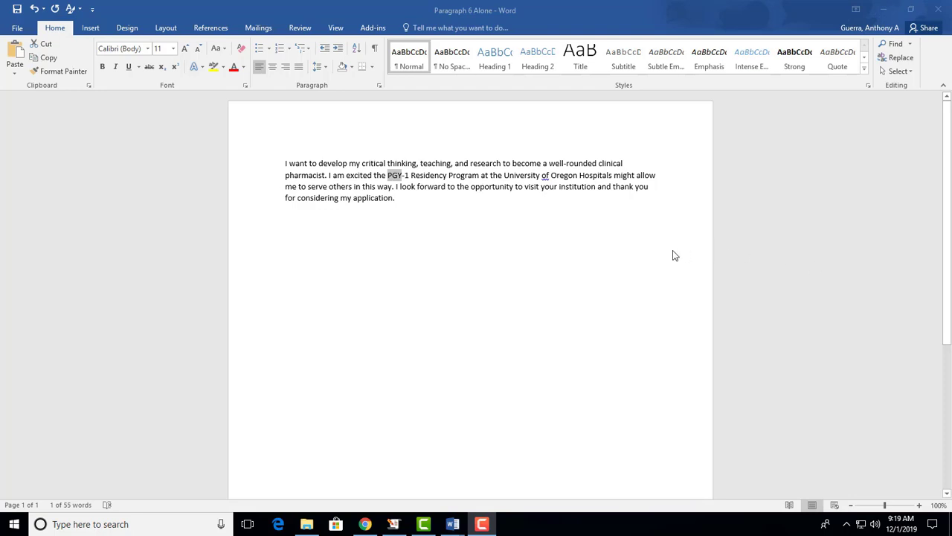
Step: Insert "skills" after "research" in the first sentence
{"action": "left_click", "coordinate": [504, 163]}
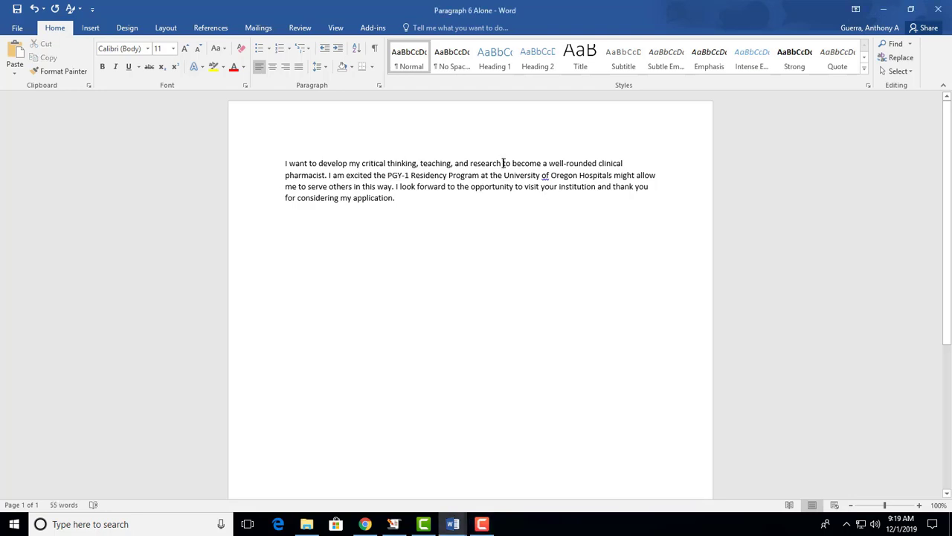
{"action": "type", "text": "skills"}
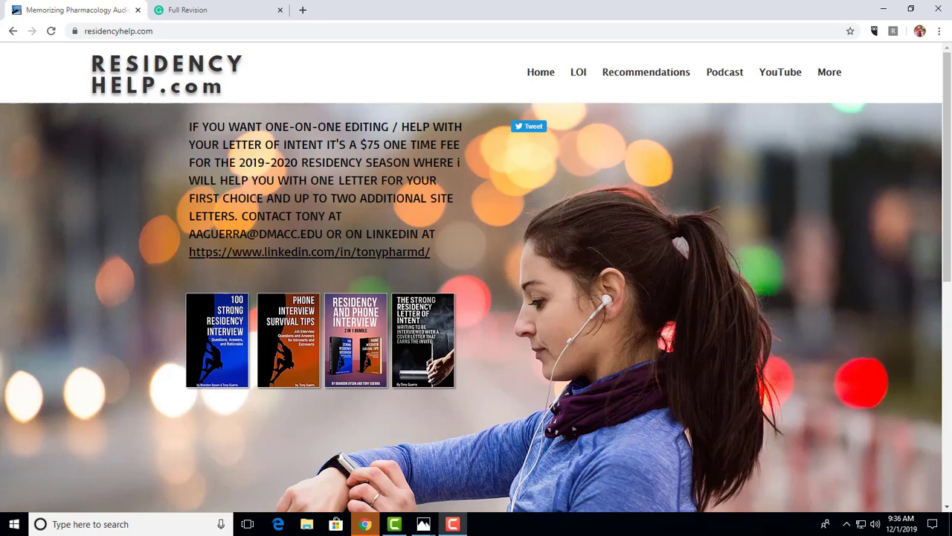
Step: Switch to the Full Revision document in Grammarly, dismissing the suggested comma before "at" and accepting the one after "community outreach"
{"action": "left_click", "coordinate": [223, 13]}
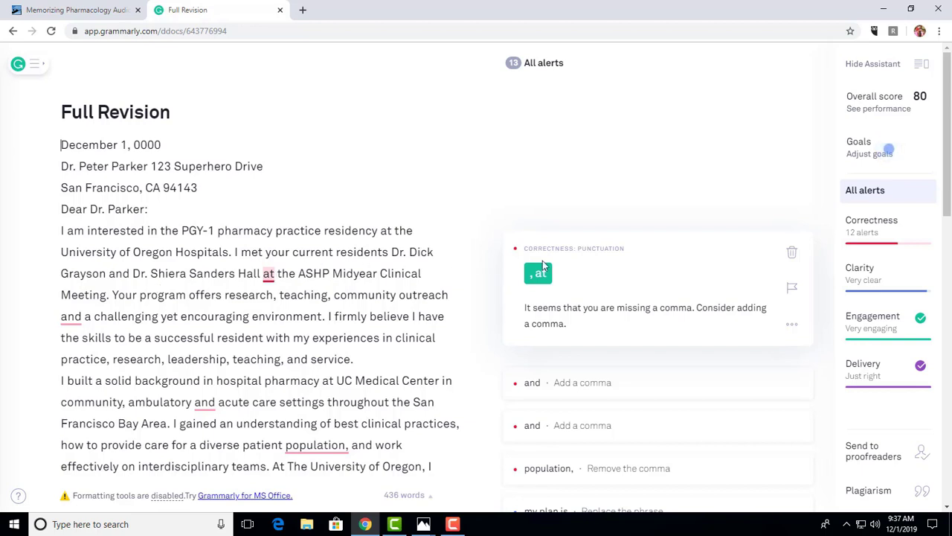
{"action": "left_click", "coordinate": [793, 253]}
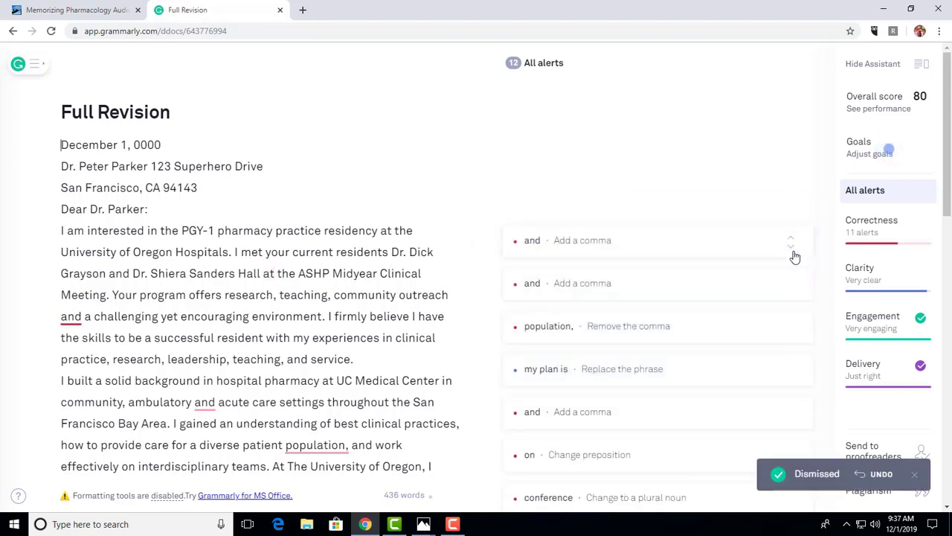
{"action": "left_click", "coordinate": [619, 245]}
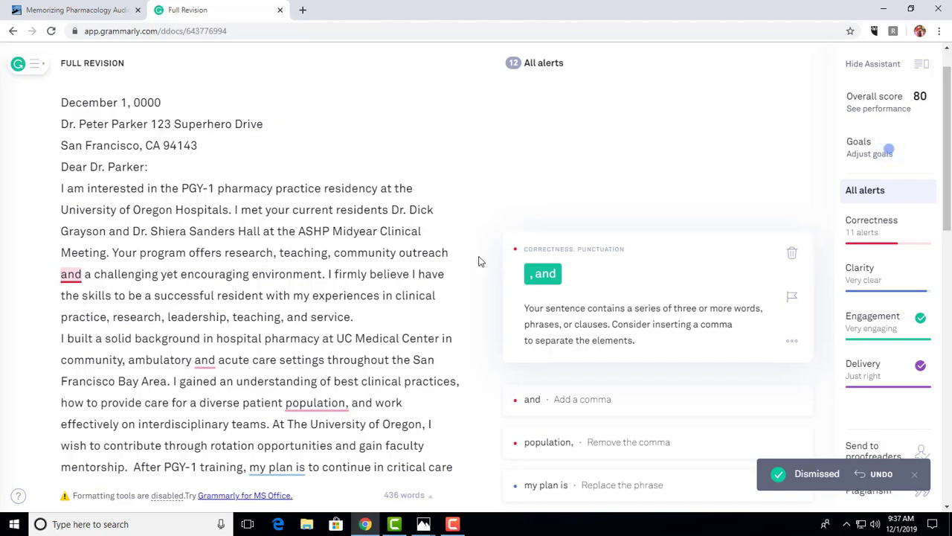
{"action": "left_click", "coordinate": [543, 274]}
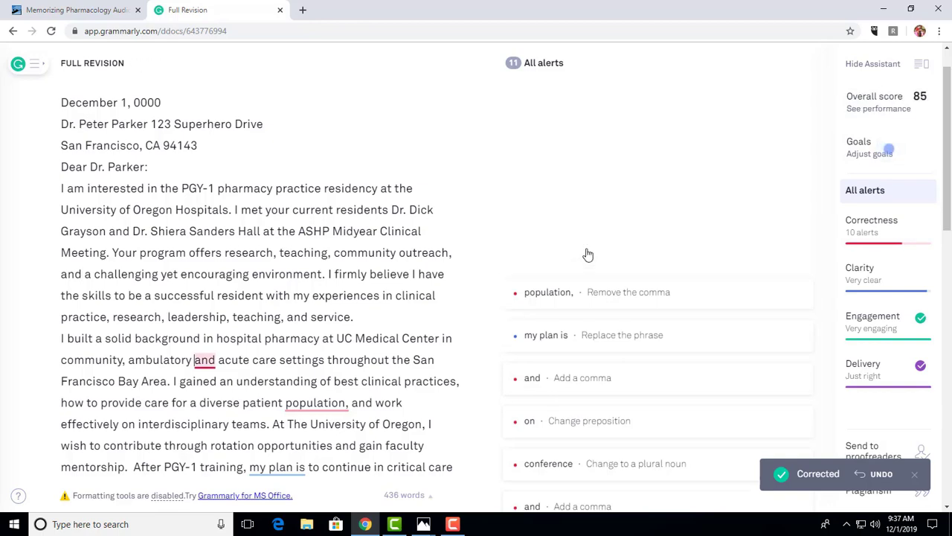
Step: Accept the suggestions to add a comma after "ambulatory" and remove the comma after "population" in the second paragraph
{"action": "left_click", "coordinate": [543, 274]}
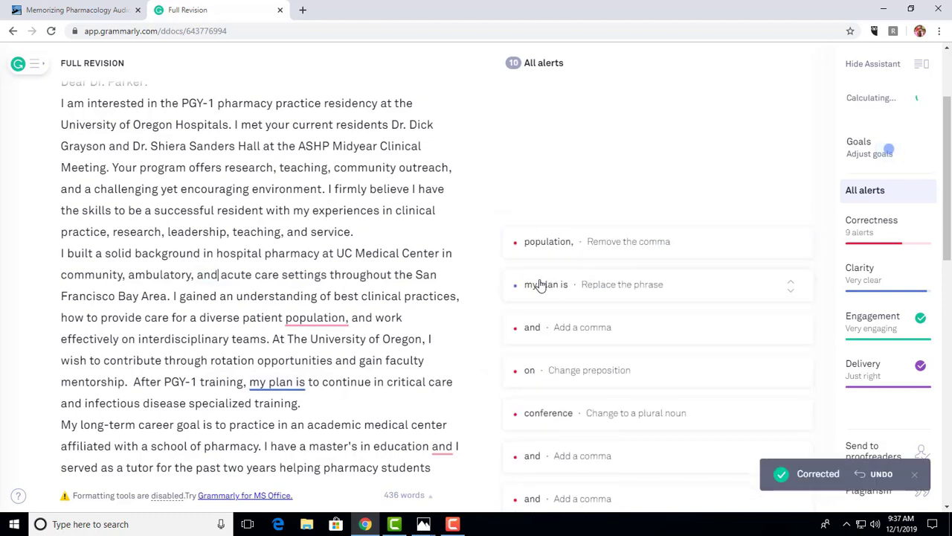
{"action": "left_click", "coordinate": [328, 318]}
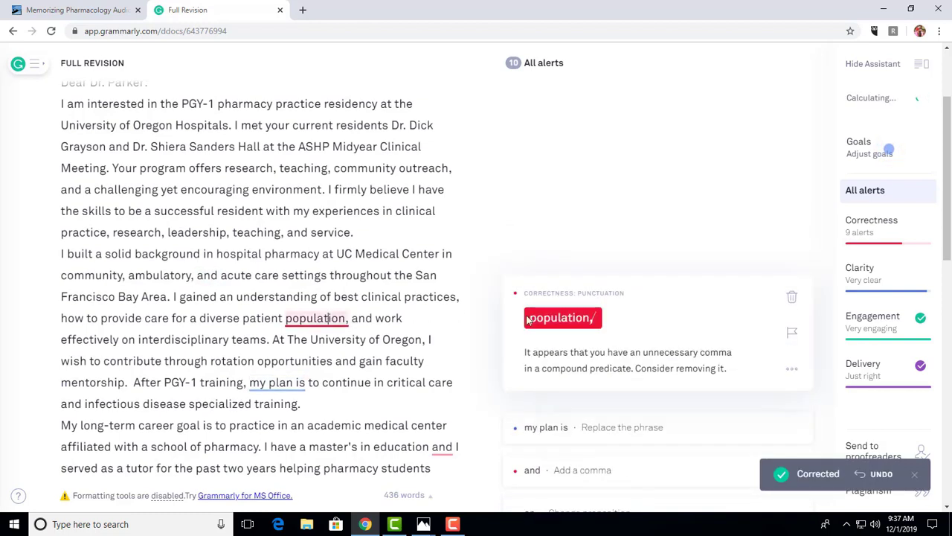
{"action": "left_click", "coordinate": [578, 328]}
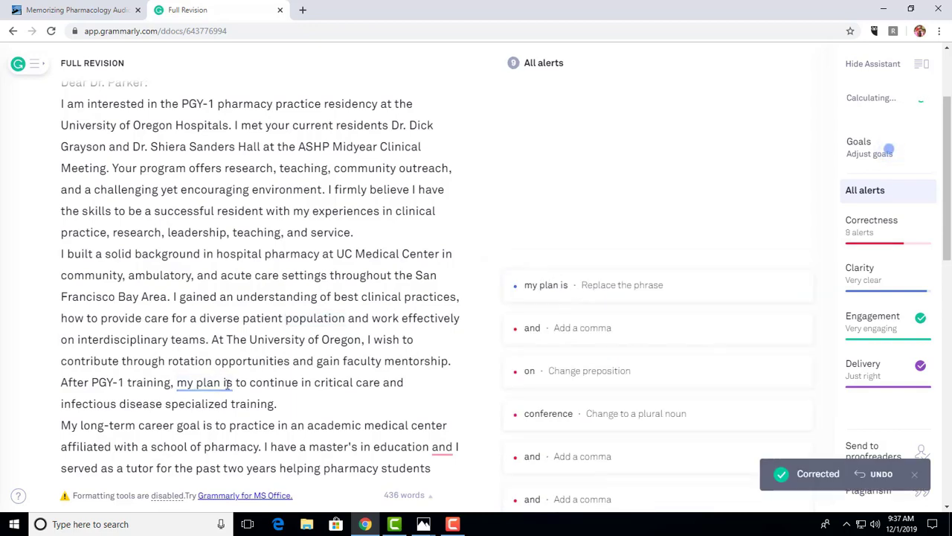
Step: Accept replacing "my plan is" with "I plan", and dismiss the suggested comma before "and I served as a tutor"
{"action": "left_click", "coordinate": [568, 289]}
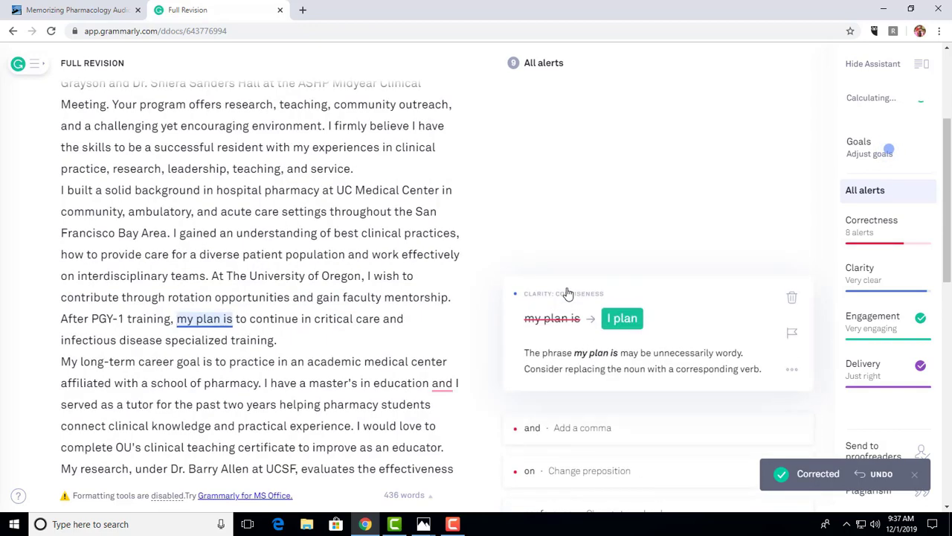
{"action": "left_click", "coordinate": [616, 321]}
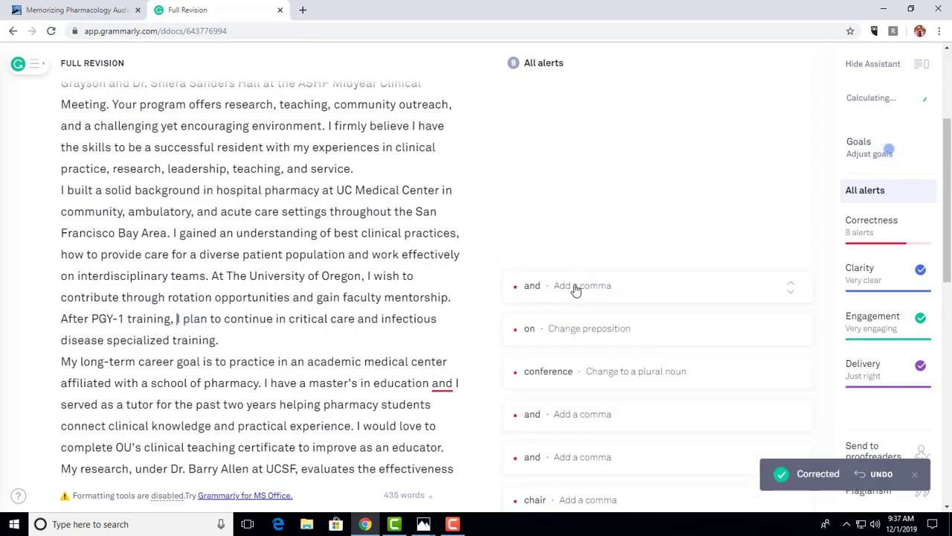
{"action": "left_click", "coordinate": [574, 290]}
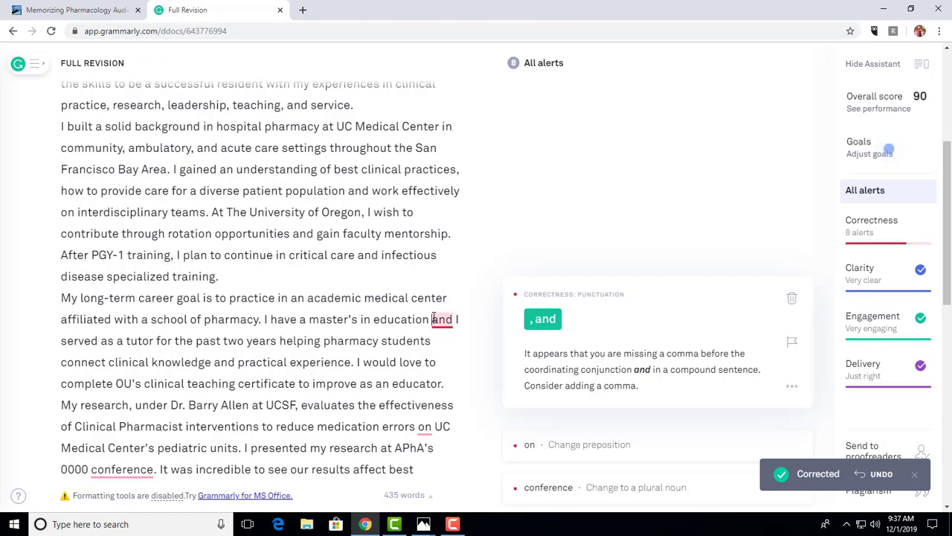
{"action": "left_click", "coordinate": [791, 297]}
Step: Accept changing "on" to "in" before "UC Medical Center's pediatric units", and dismiss the suggested plural "conferences"
{"action": "left_click", "coordinate": [591, 291]}
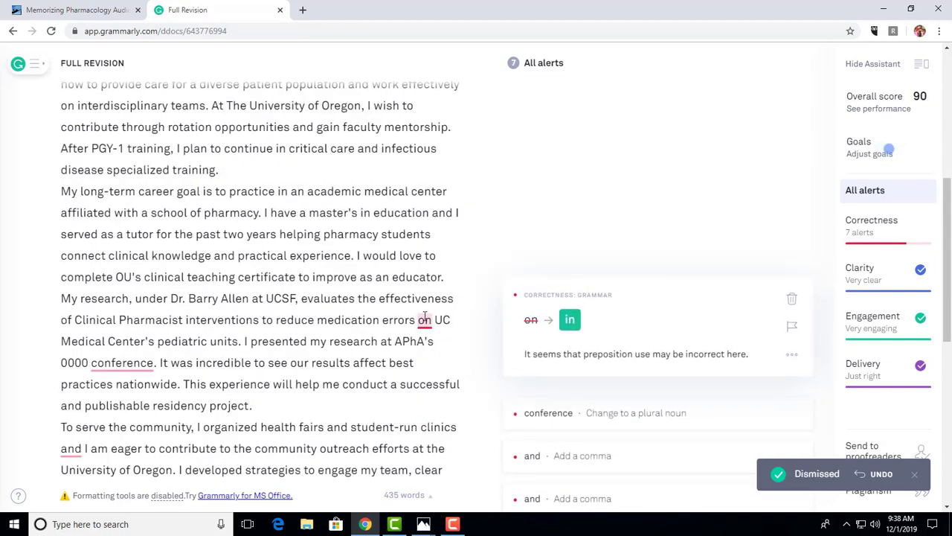
{"action": "left_click", "coordinate": [571, 320]}
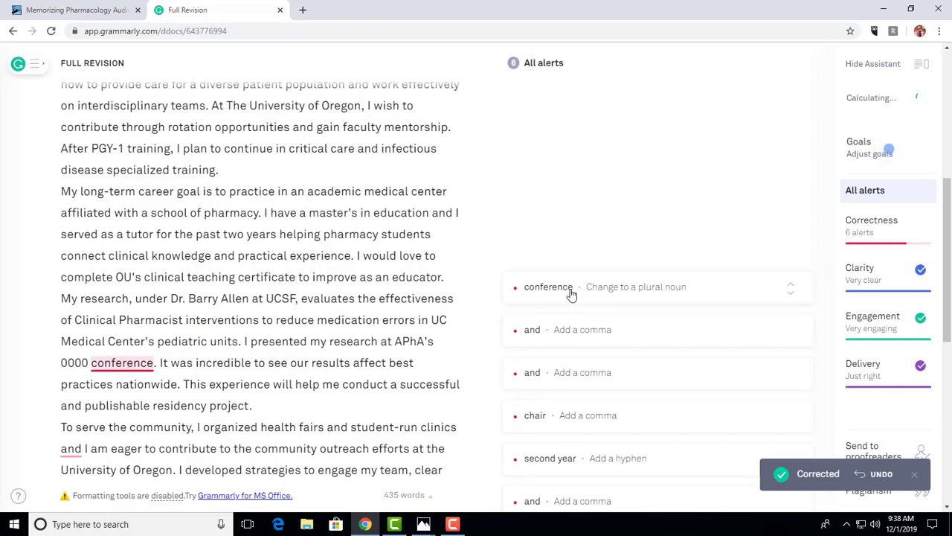
{"action": "left_click", "coordinate": [657, 289]}
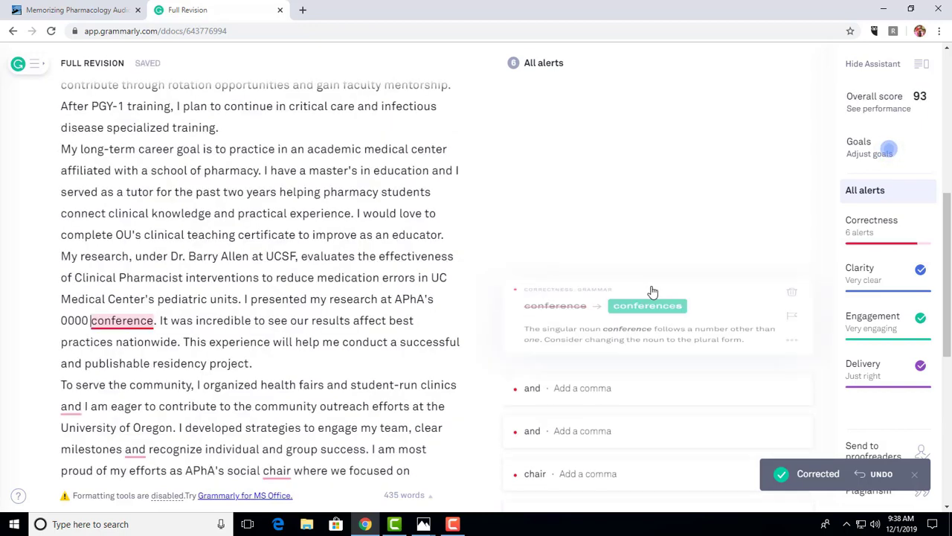
{"action": "left_click", "coordinate": [791, 302]}
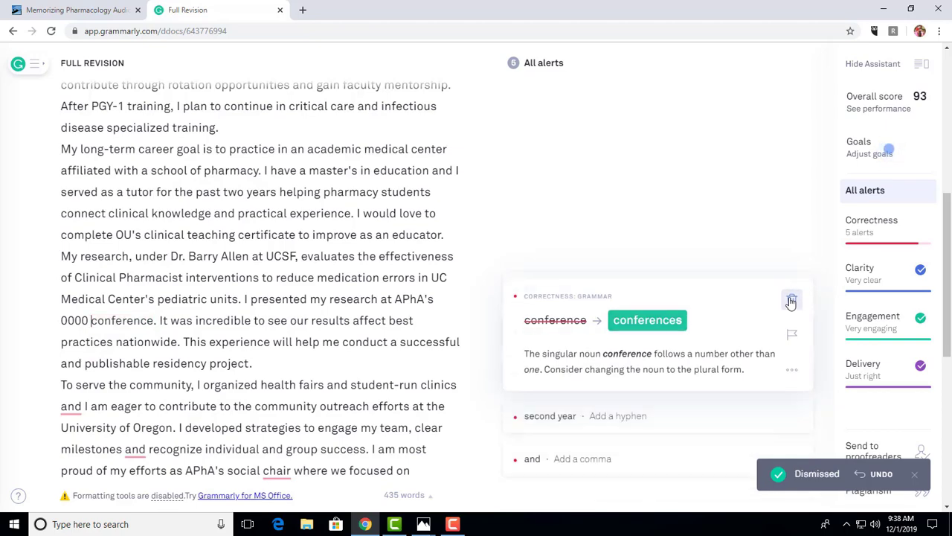
Step: Accept the suggested commas after "student-run clinics" and after "clear milestones" in the community service paragraph
{"action": "left_click", "coordinate": [623, 290]}
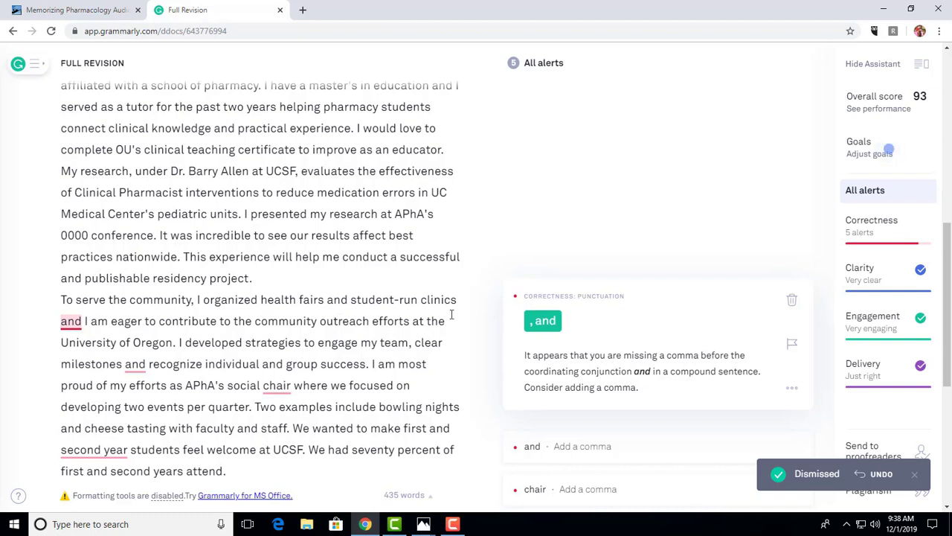
{"action": "left_click", "coordinate": [542, 320]}
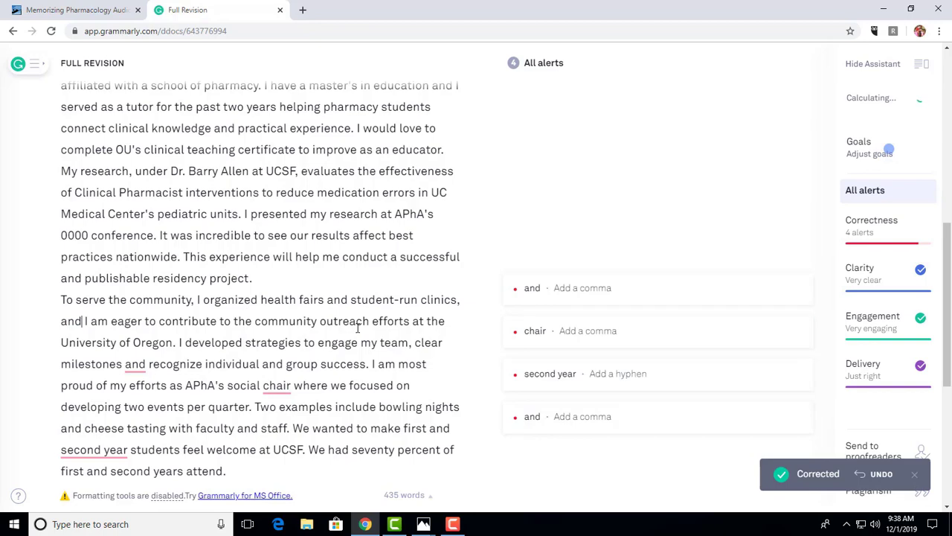
{"action": "left_click", "coordinate": [561, 291]}
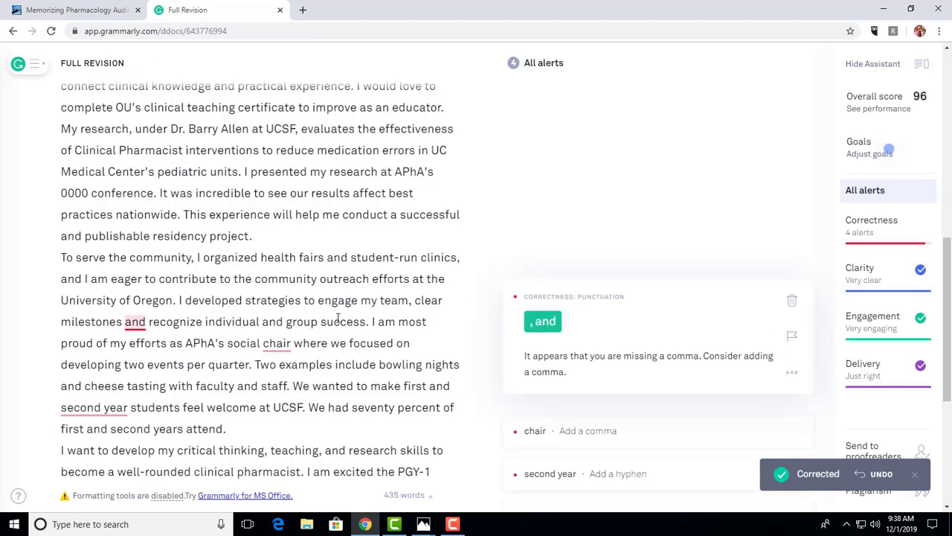
{"action": "left_click", "coordinate": [543, 321]}
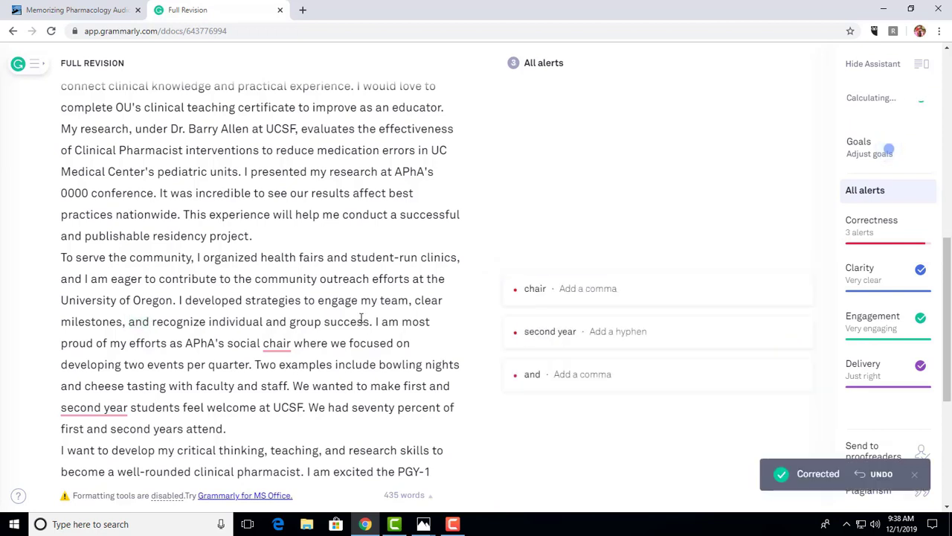
Step: Accept the suggested comma after "social chair" and the hyphenated spelling "second-year" before "students"
{"action": "left_click", "coordinate": [551, 295]}
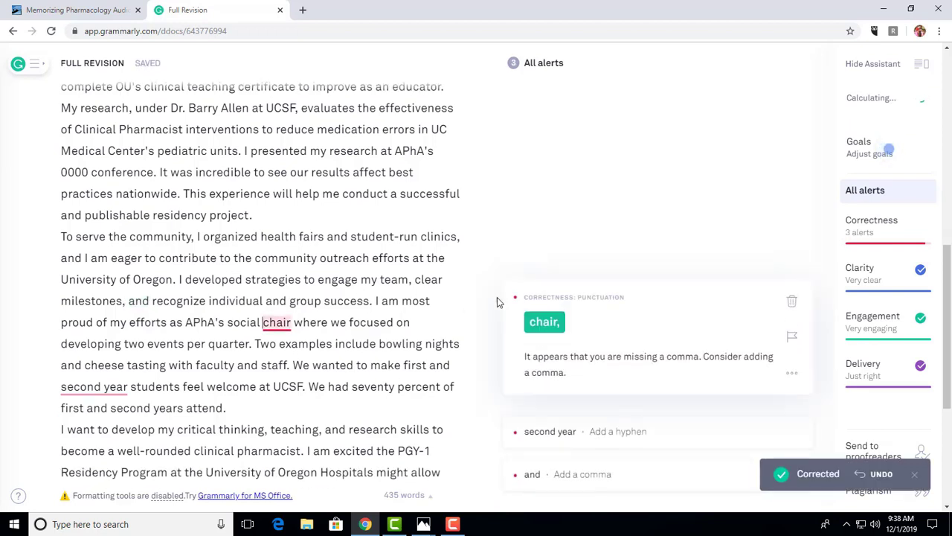
{"action": "left_click", "coordinate": [544, 322]}
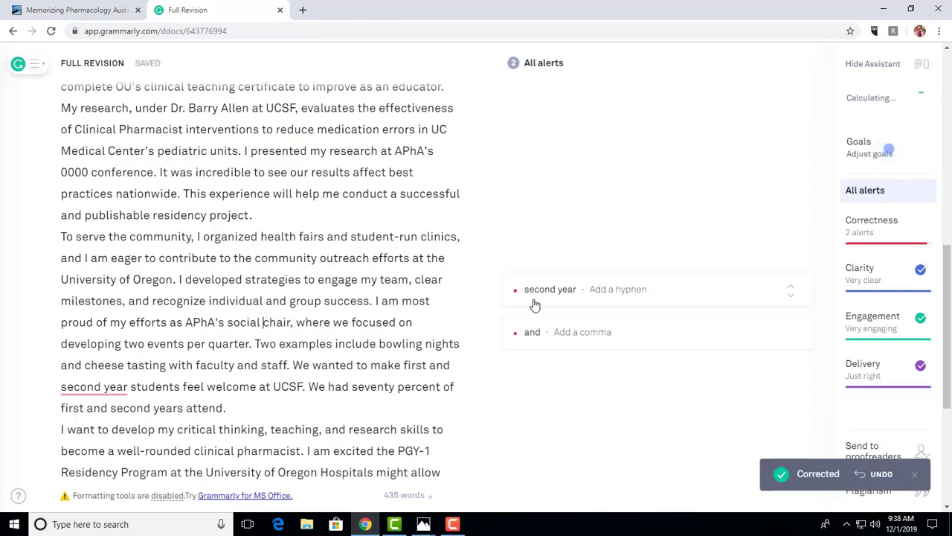
{"action": "left_click", "coordinate": [543, 301]}
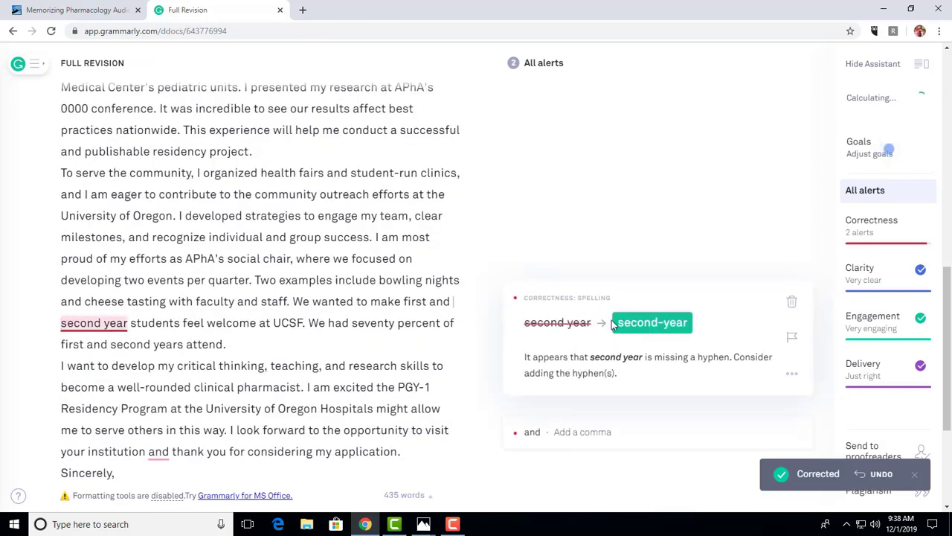
{"action": "left_click", "coordinate": [621, 325]}
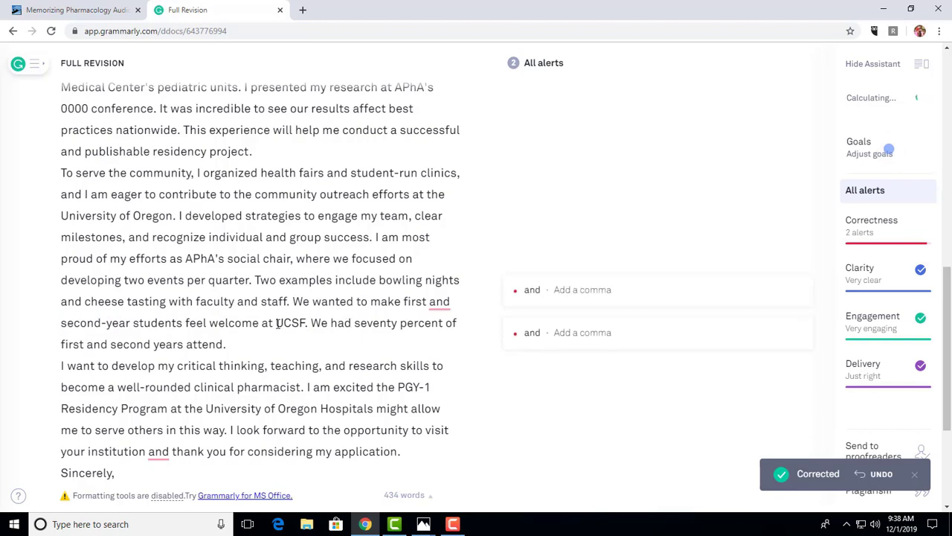
Step: Dismiss the suggested comma before "and" in "first and second-year students"
{"action": "left_click", "coordinate": [598, 291]}
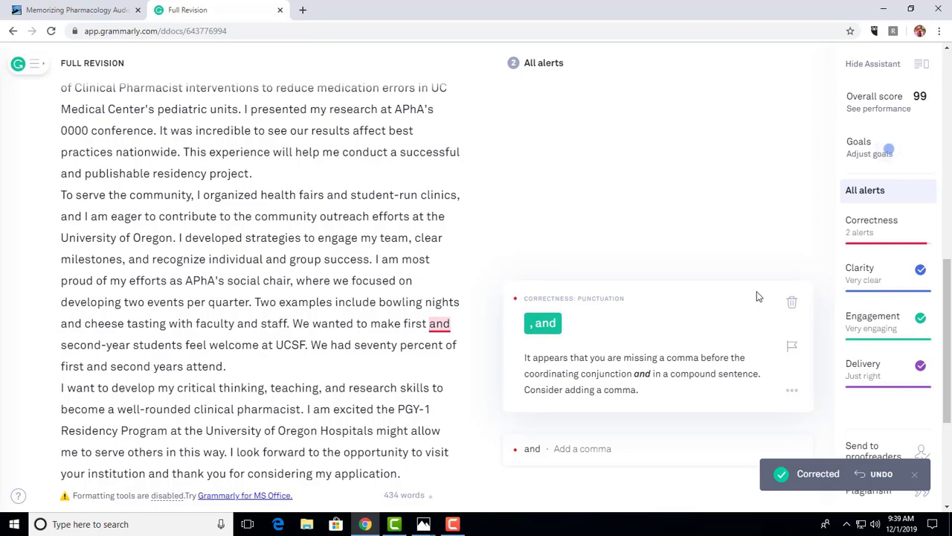
{"action": "left_click", "coordinate": [792, 302]}
{"action": "left_click", "coordinate": [576, 292]}
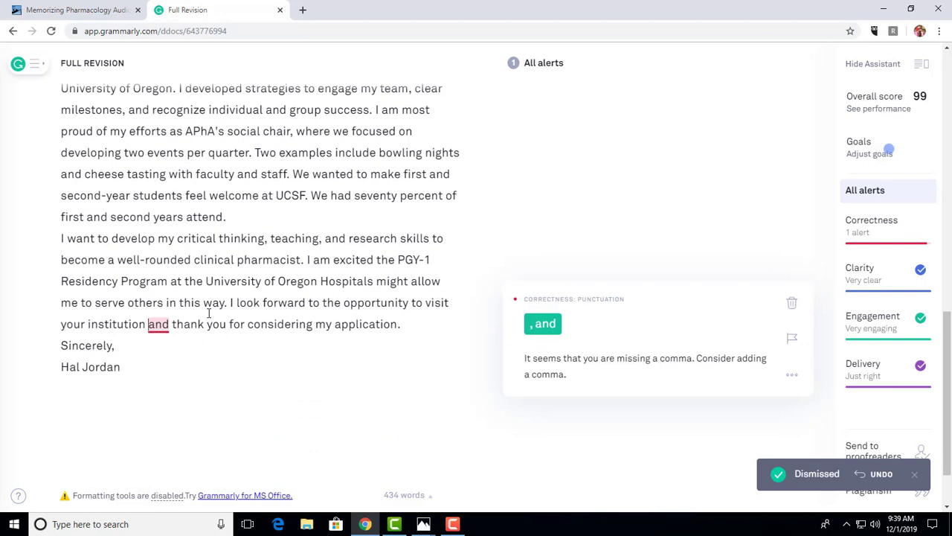
{"action": "left_click", "coordinate": [543, 323]}
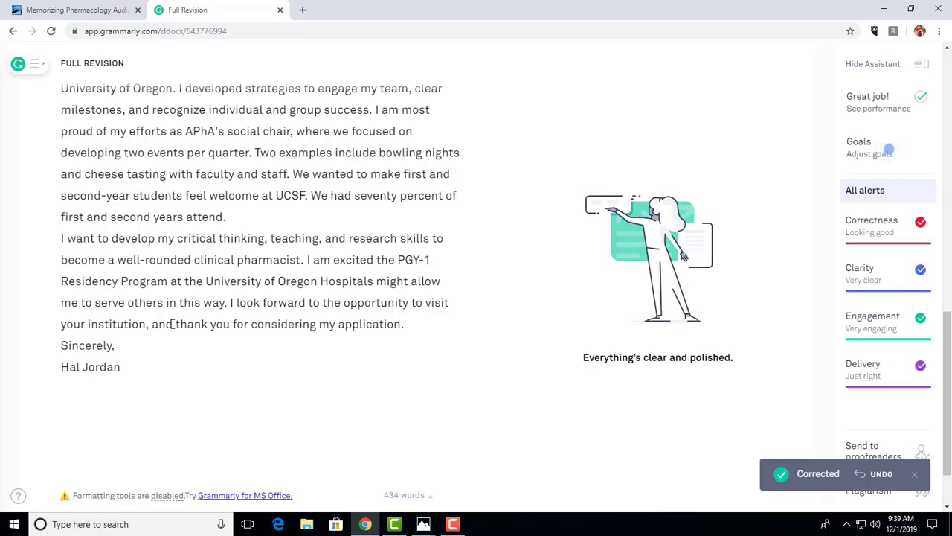
{"action": "key", "text": "BackSpace"}
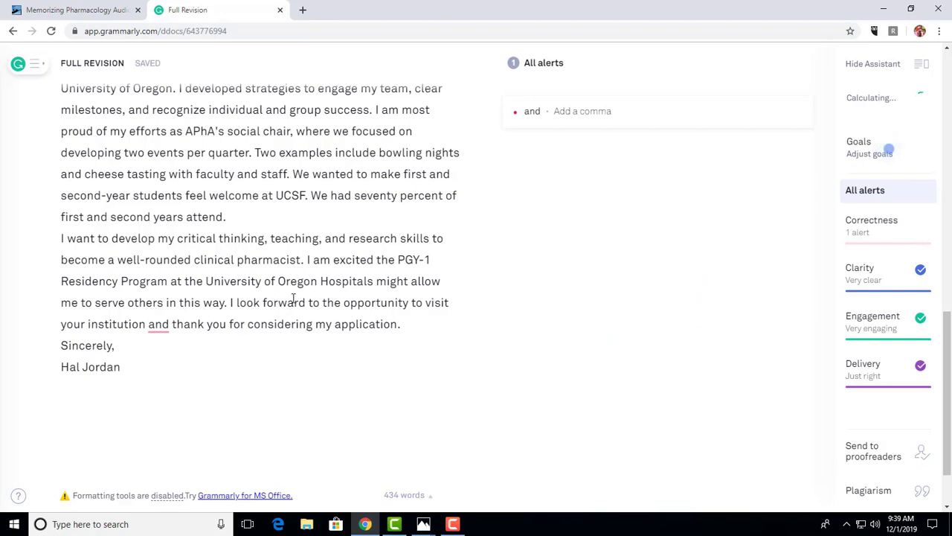
Step: Dismiss the suggested comma before "and thank you" in the letter's closing sentence
{"action": "left_click", "coordinate": [610, 124]}
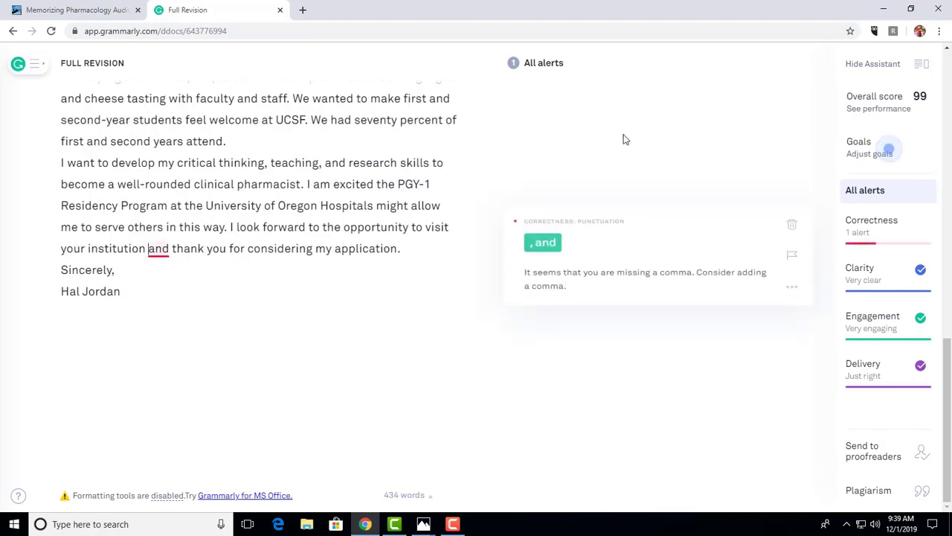
{"action": "left_click", "coordinate": [789, 228]}
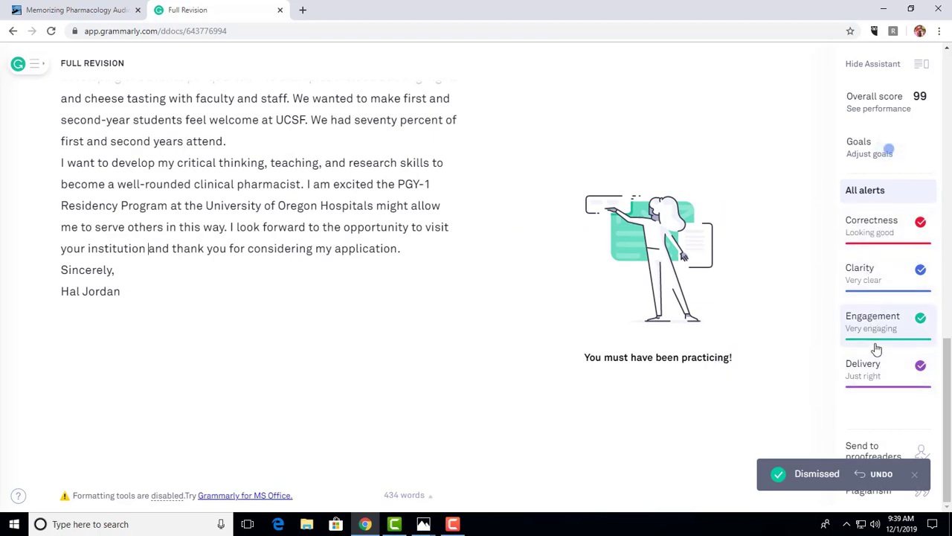
{"action": "mouse_move", "coordinate": [879, 321]}
{"action": "scroll", "coordinate": [503, 260], "scroll_direction": "up", "scroll_amount": 10}
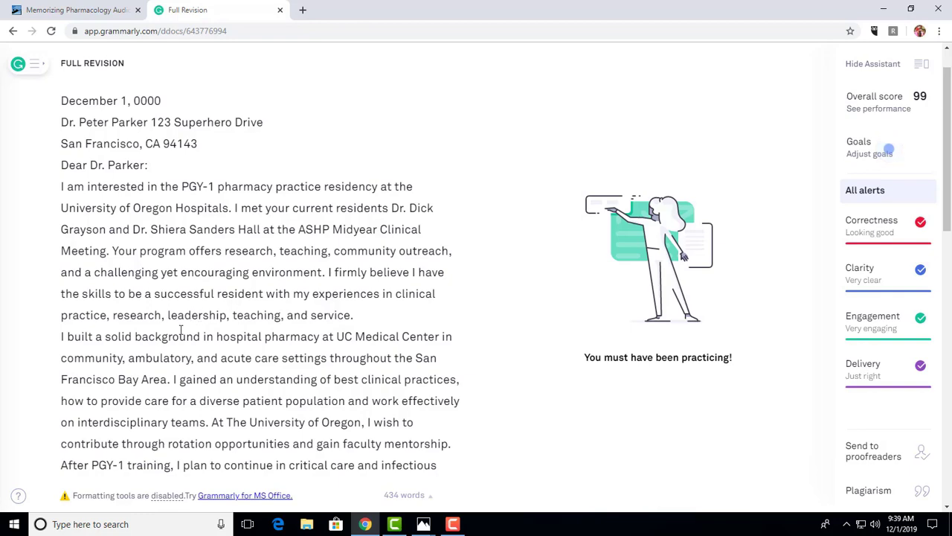
Step: Review the corrected letter from its opening paragraph through the community service paragraph
{"action": "scroll", "coordinate": [210, 321], "scroll_direction": "down", "scroll_amount": 2}
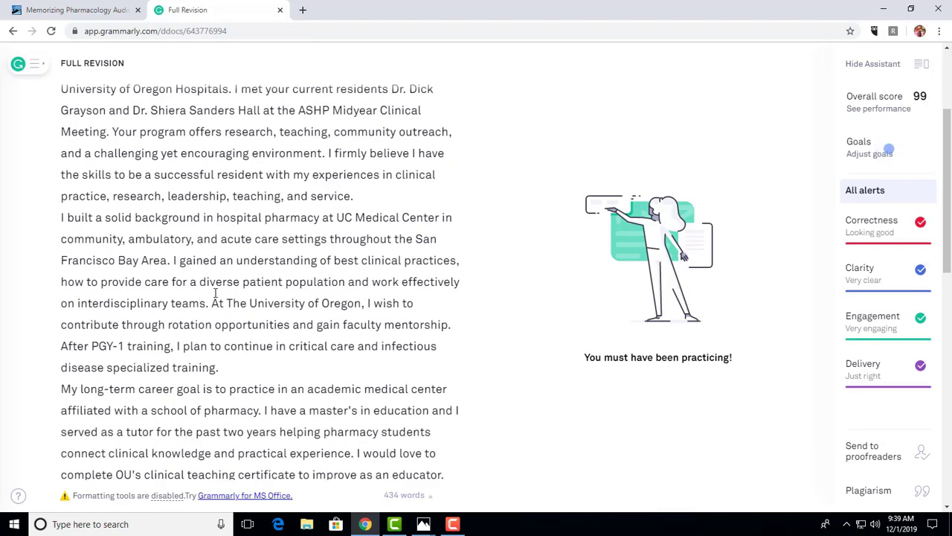
{"action": "scroll", "coordinate": [183, 307], "scroll_direction": "down", "scroll_amount": 2}
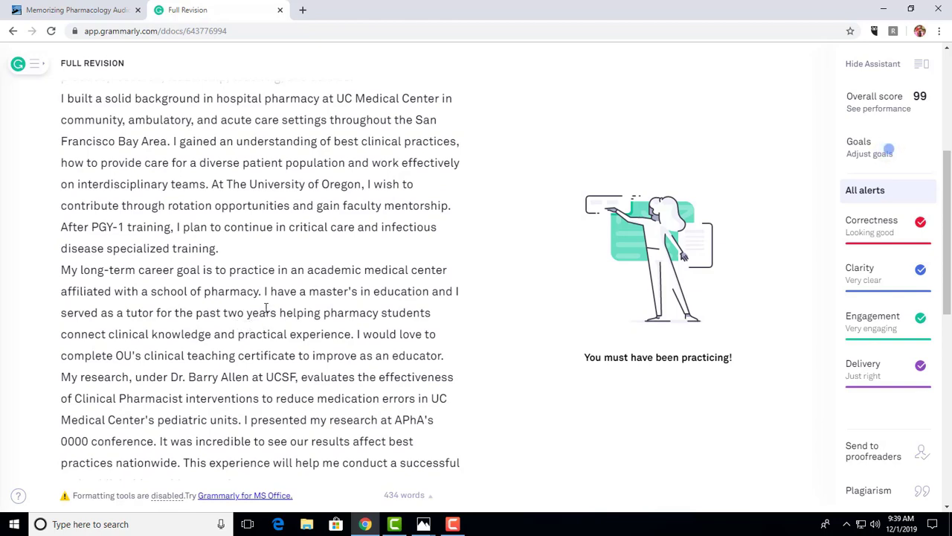
{"action": "scroll", "coordinate": [235, 392], "scroll_direction": "down", "scroll_amount": 4}
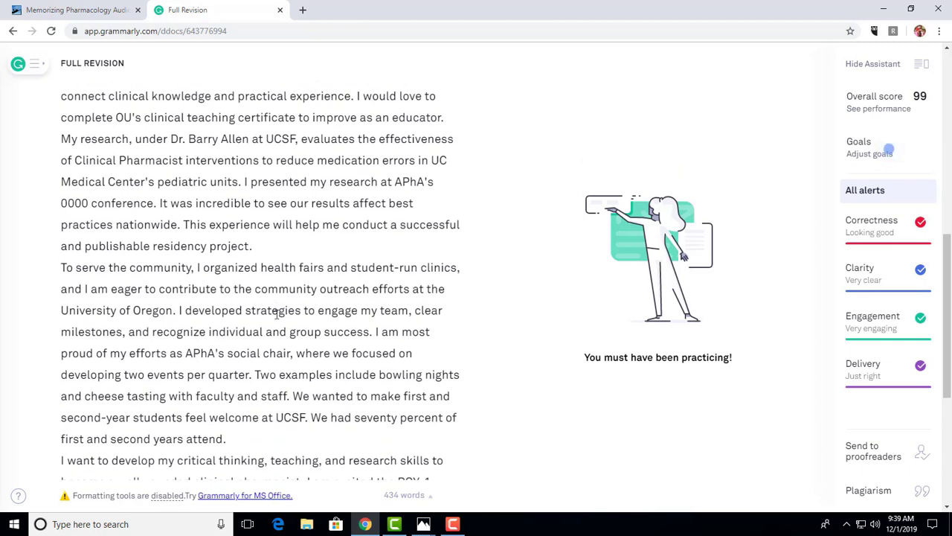
{"action": "scroll", "coordinate": [275, 324], "scroll_direction": "up", "scroll_amount": 6}
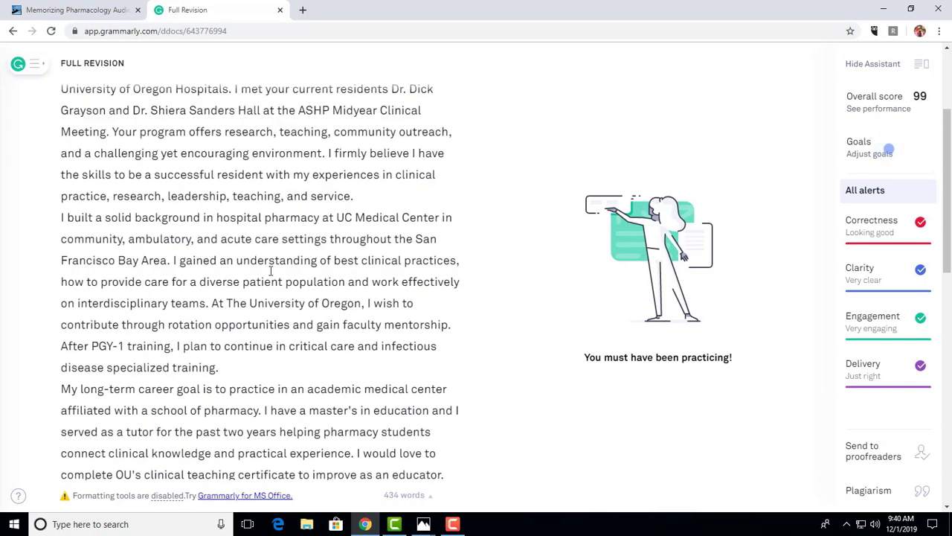
{"action": "scroll", "coordinate": [271, 272], "scroll_direction": "up", "scroll_amount": 1}
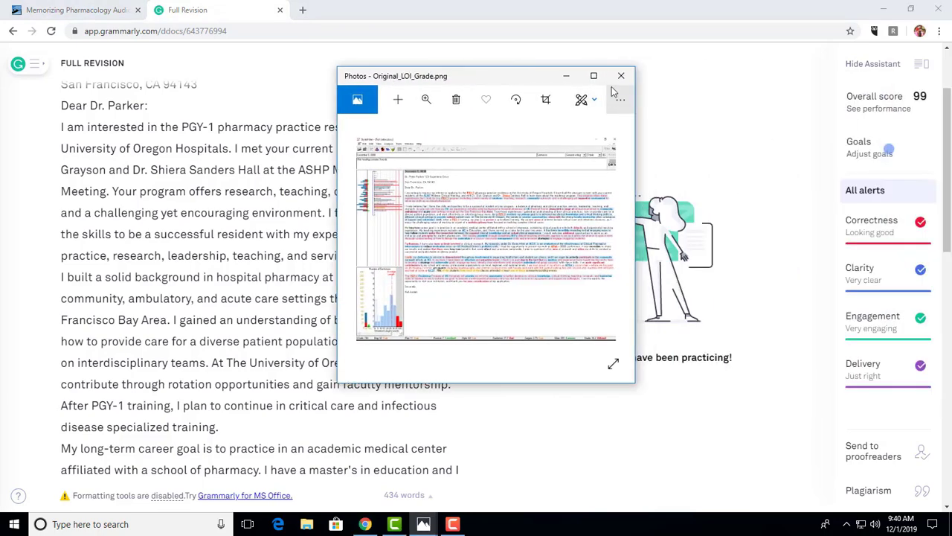
Step: In Photos, maximize the StyleWriter screenshots Original_LOI_Grade.png and LOI_Revision_Grade.png to compare the original letter's grade with the revision's
{"action": "left_click", "coordinate": [594, 76]}
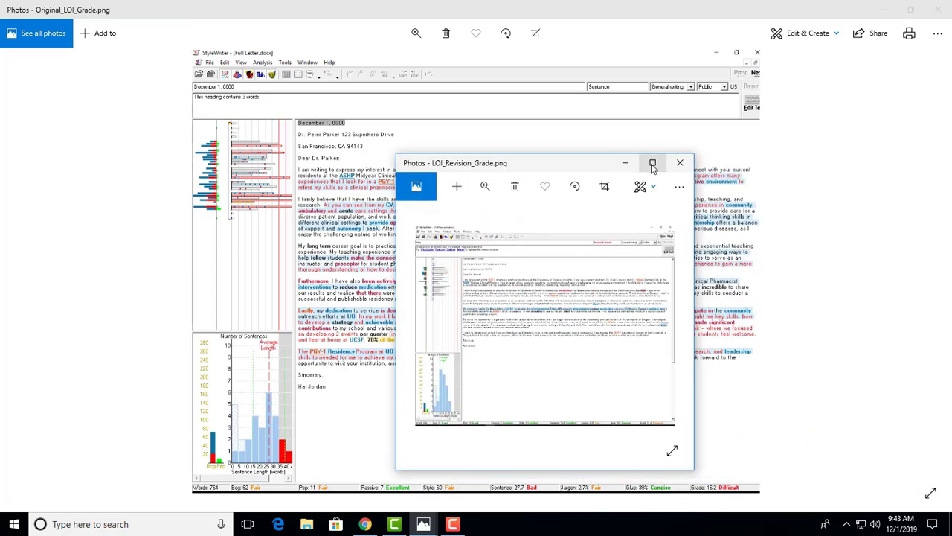
{"action": "left_click", "coordinate": [652, 164]}
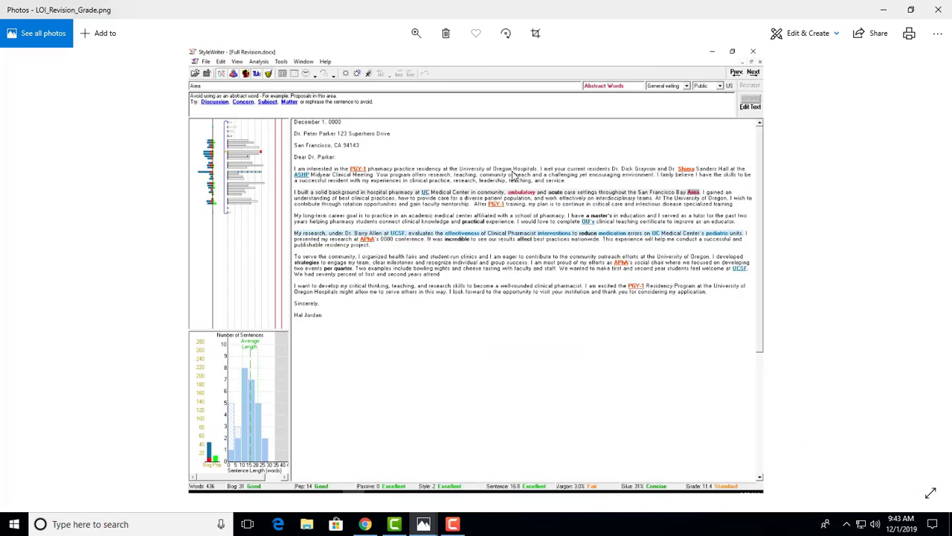